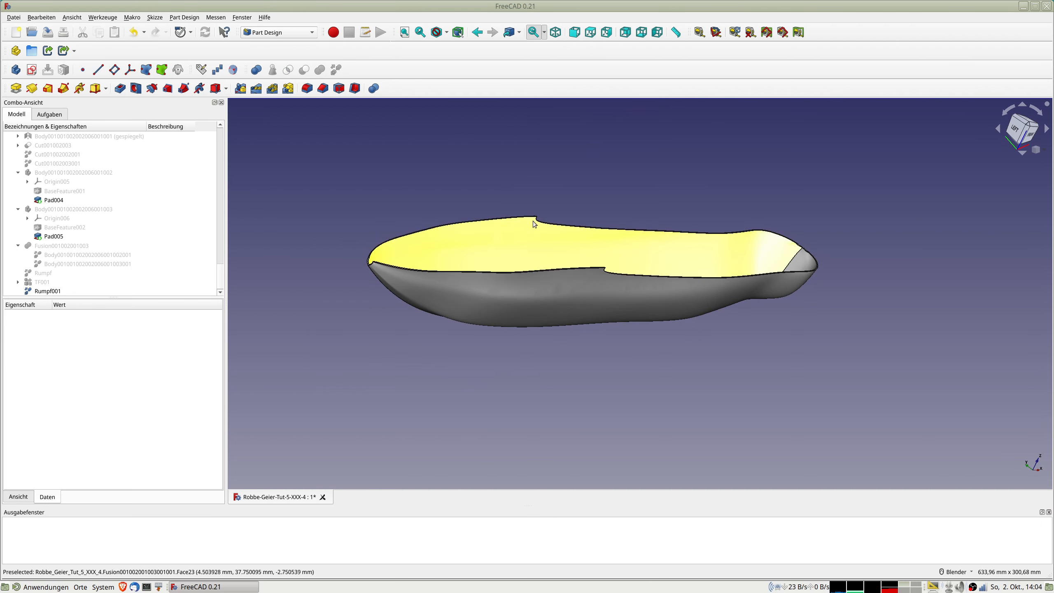
Create a new body for the hull model and show its origin planes
middle_drag(443, 247, 502, 306)
middle_drag(588, 268, 564, 258)
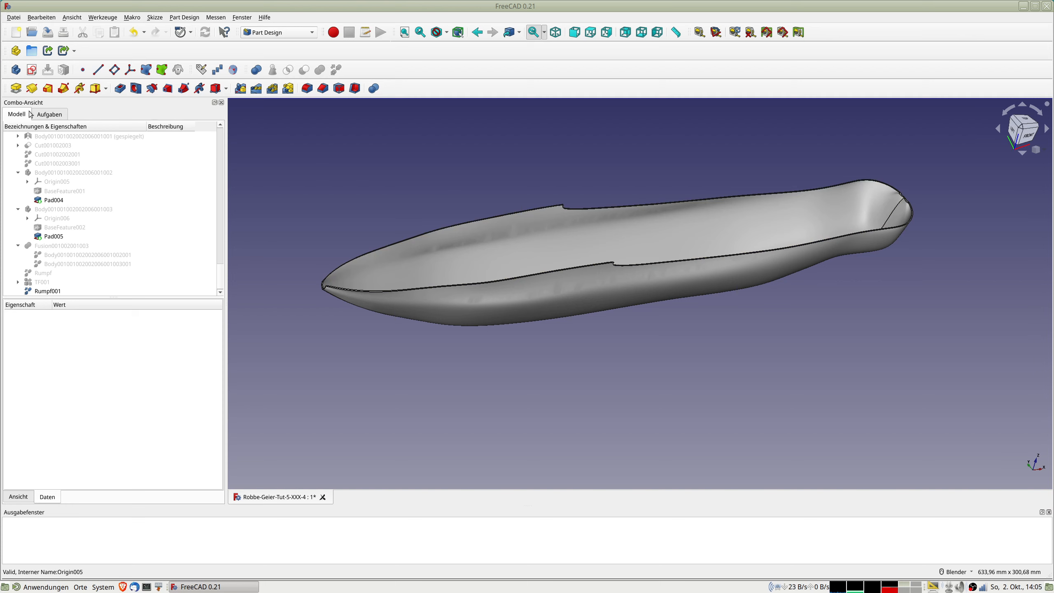
click(16, 71)
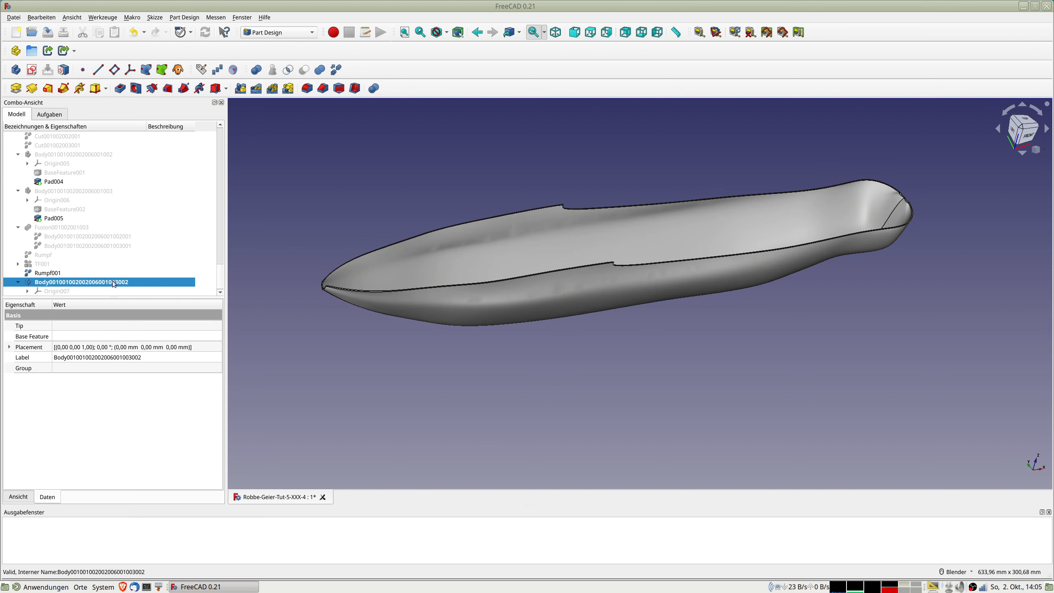
click(54, 291)
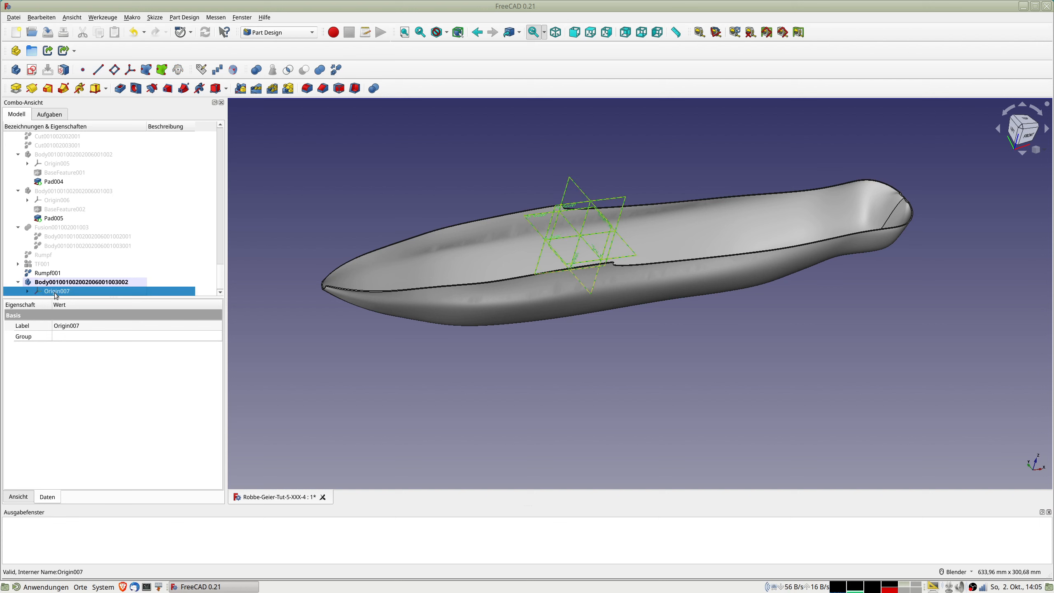
Create a datum plane on the new body's YZ plane with a z offset of -4 mm
click(569, 180)
click(571, 182)
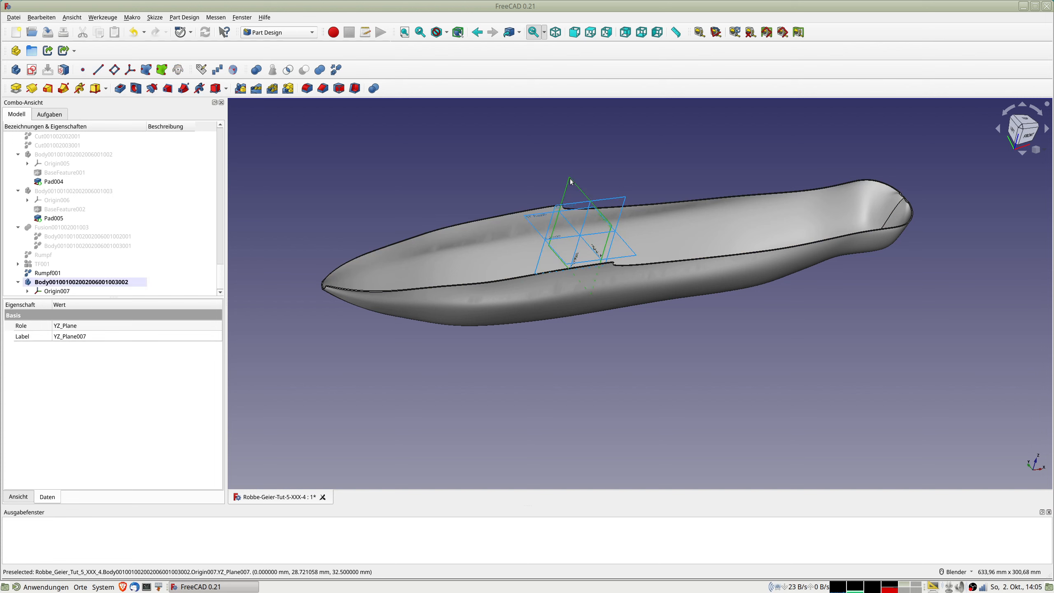
scroll(489, 174, up, 3)
mouse_move(513, 184)
middle_down()
mouse_move(607, 169)
mouse_move(527, 176)
mouse_move(531, 185)
middle_up()
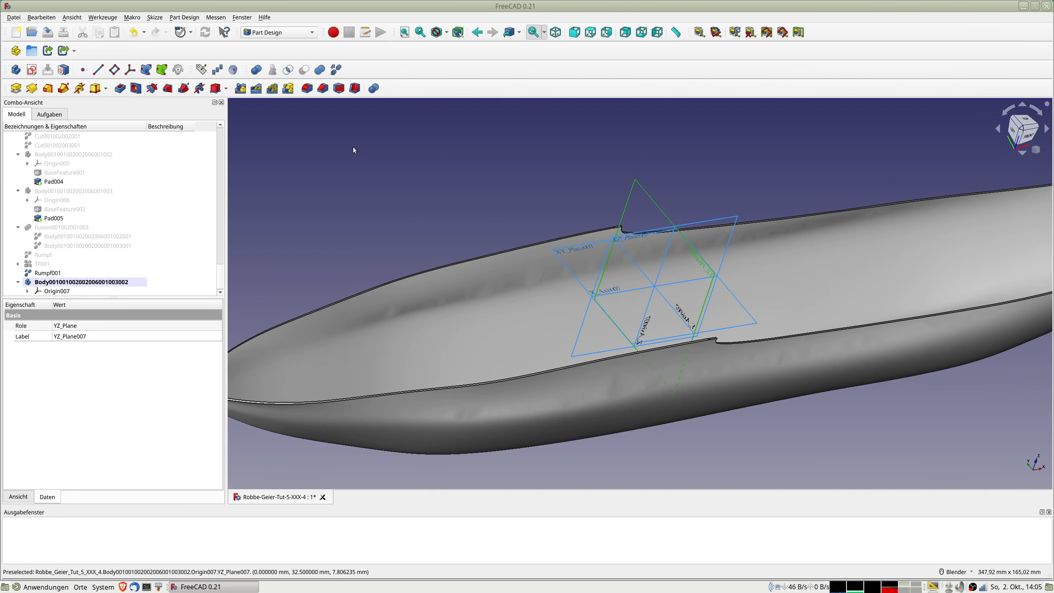
click(115, 70)
middle_drag(727, 291, 630, 231)
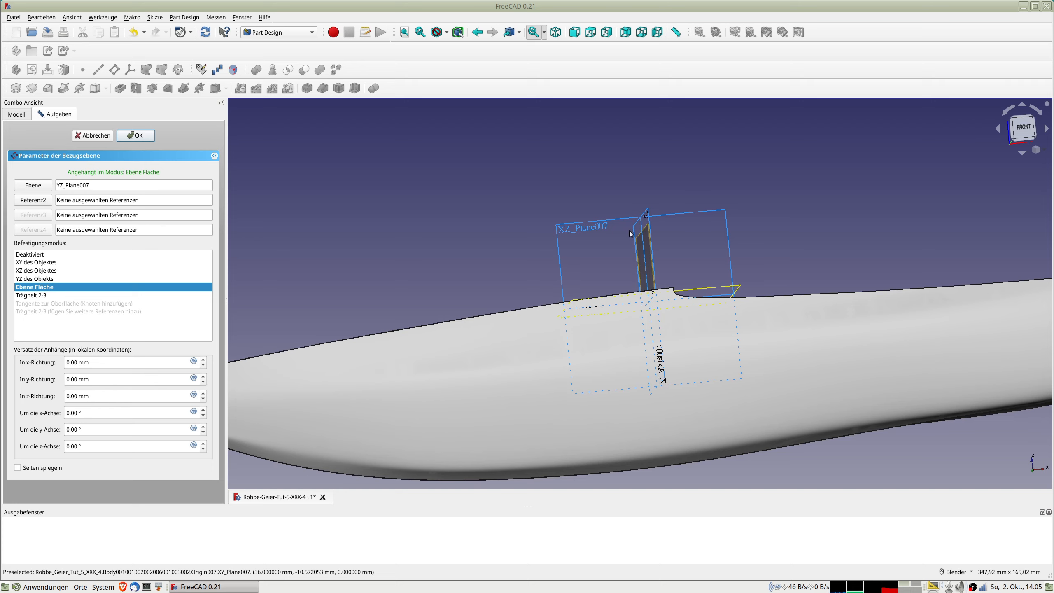
middle_drag(890, 221, 893, 245)
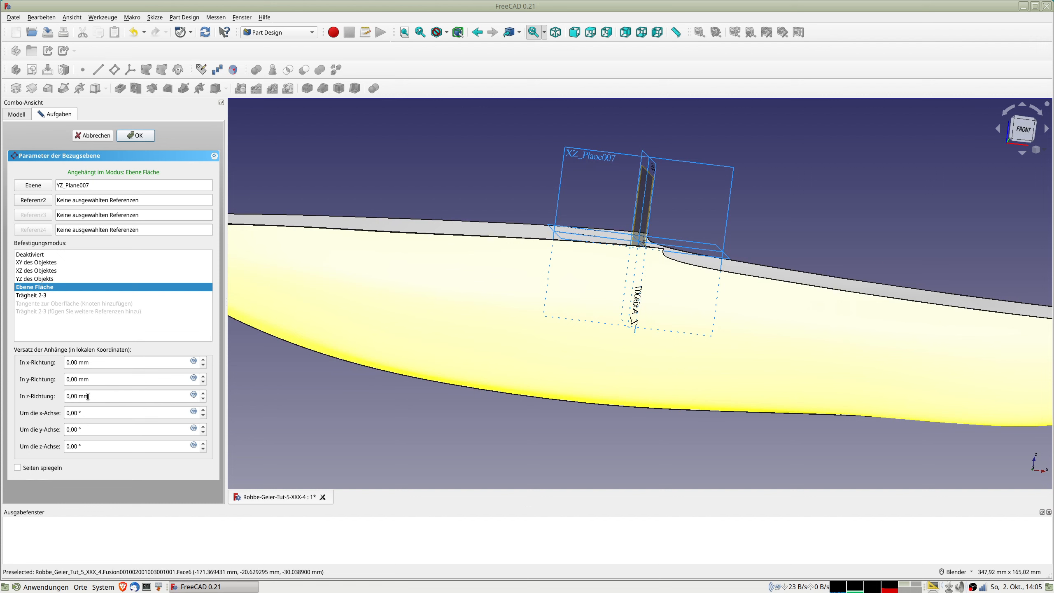
click(203, 400)
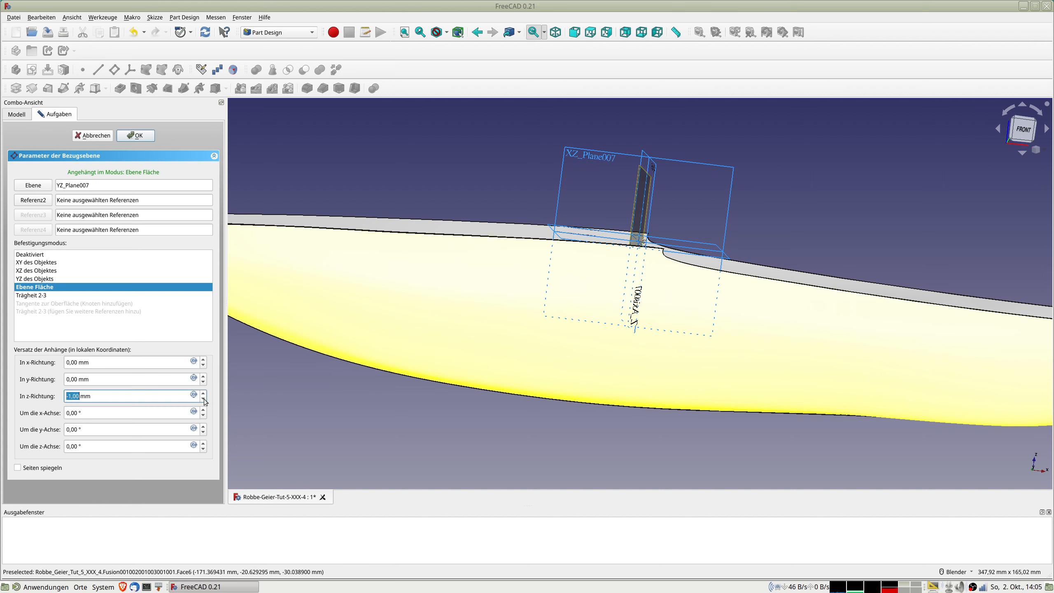
click(203, 399)
click(203, 400)
click(203, 399)
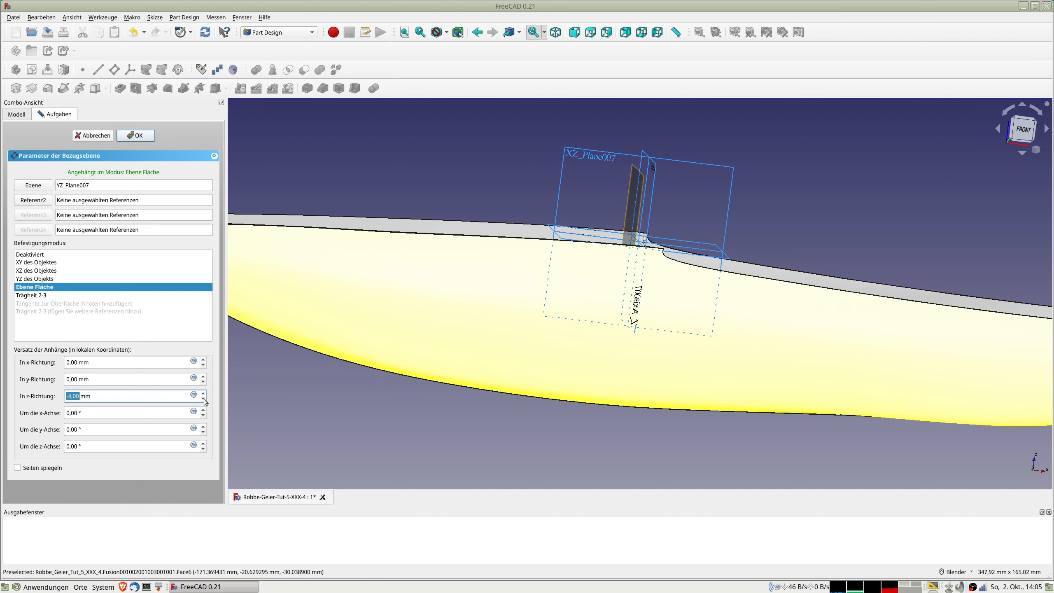
middle_drag(657, 268, 611, 226)
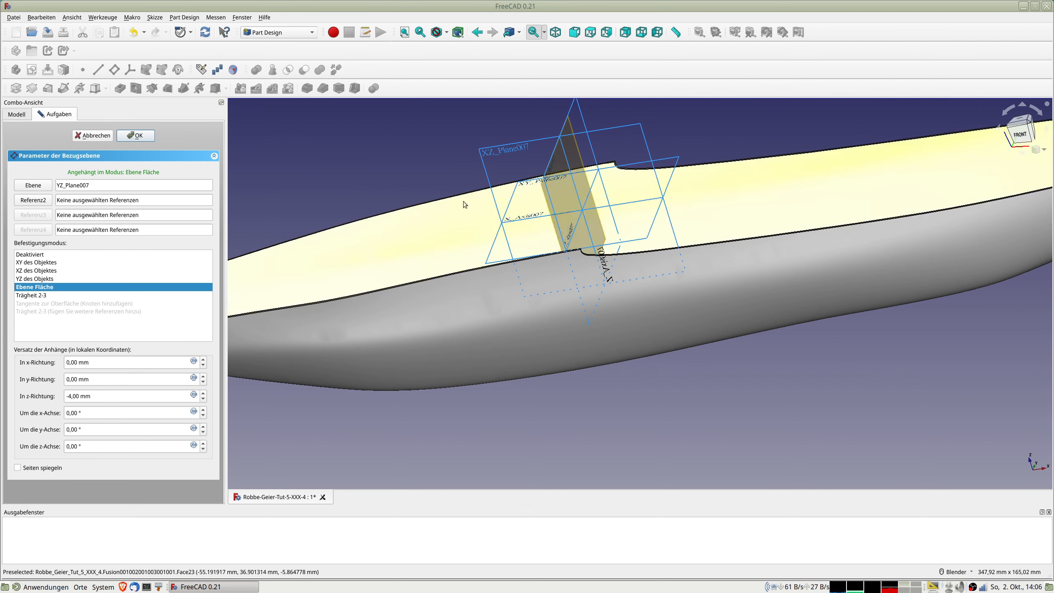
click(136, 136)
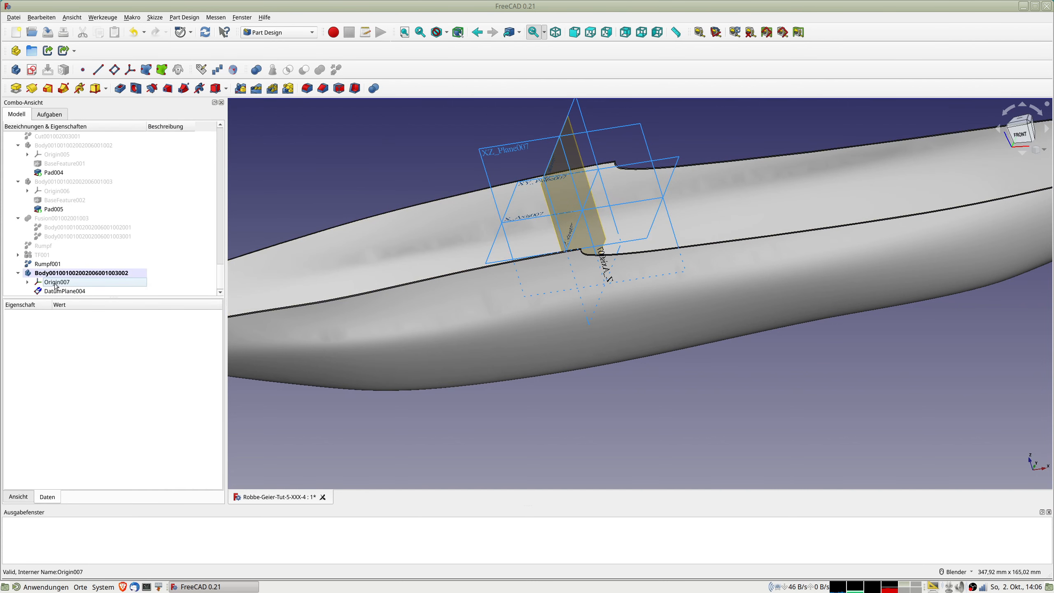
Hide the new body's origin and its datum plane
click(56, 285)
click(63, 292)
key(space)
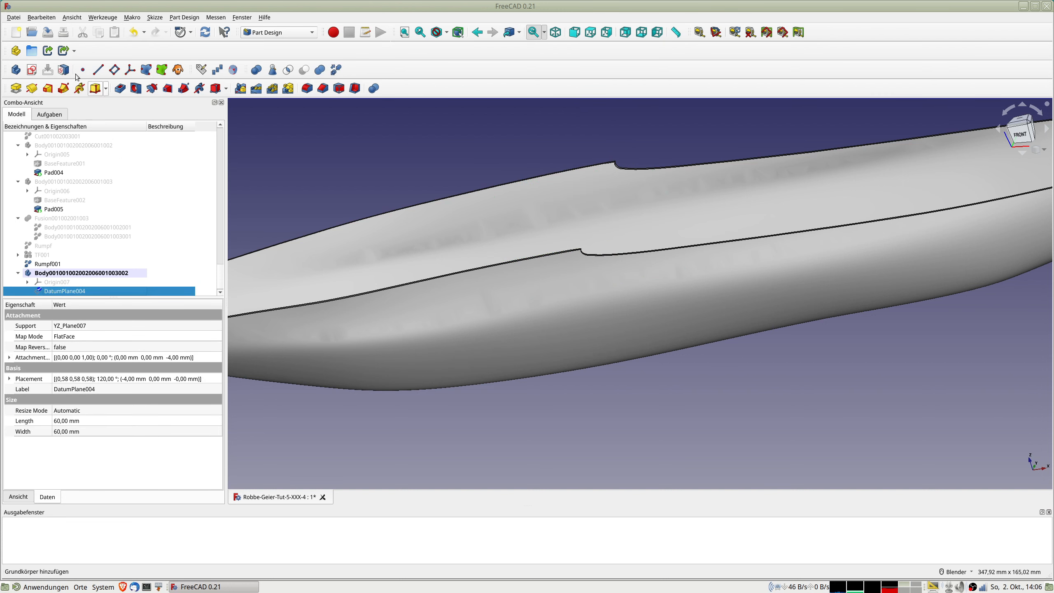
Start a new sketch on the datum plane and turn on the section view at the sketch plane
click(32, 70)
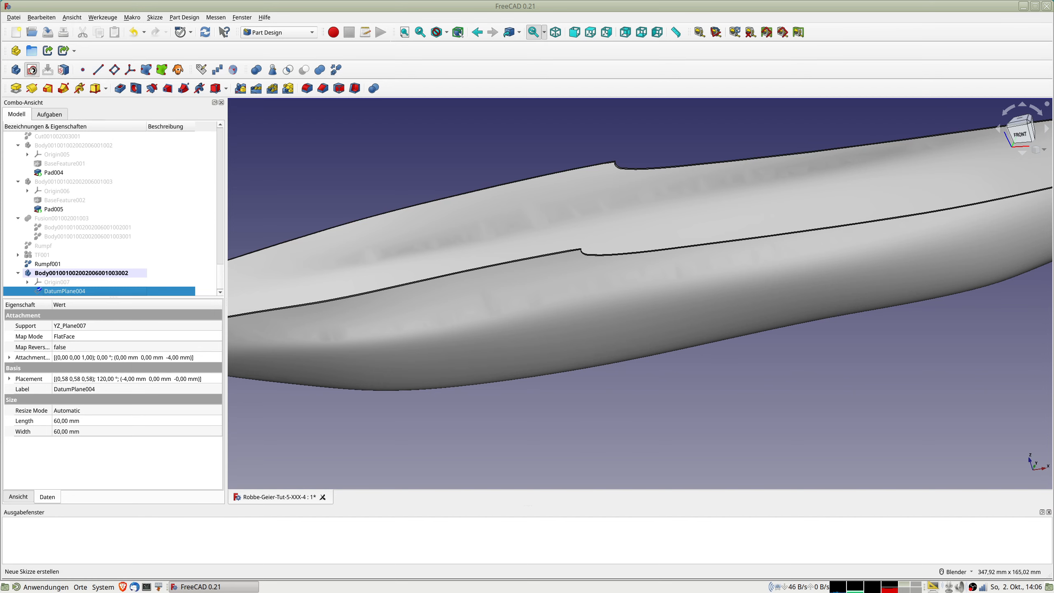
mouse_move(717, 240)
shift+middle_down()
mouse_move(678, 283)
mouse_move(594, 307)
shift+middle_up()
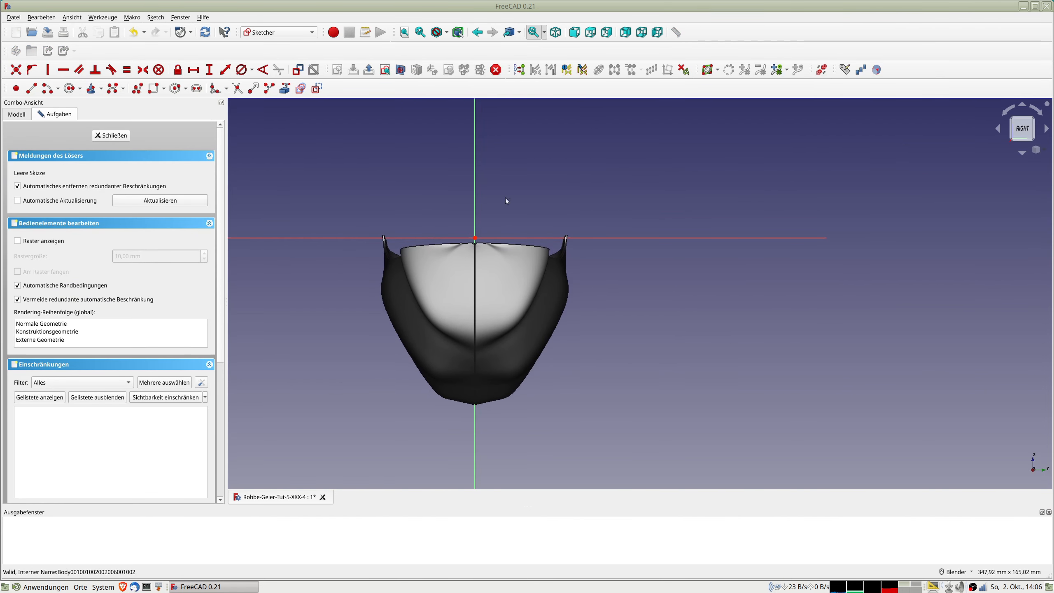
click(400, 71)
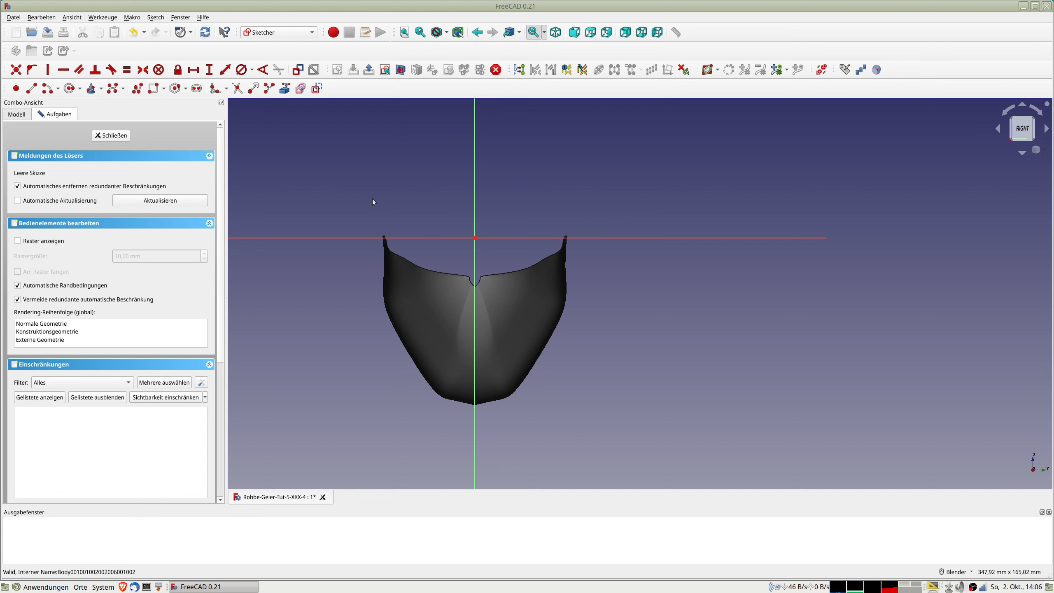
scroll(406, 245, up, 1)
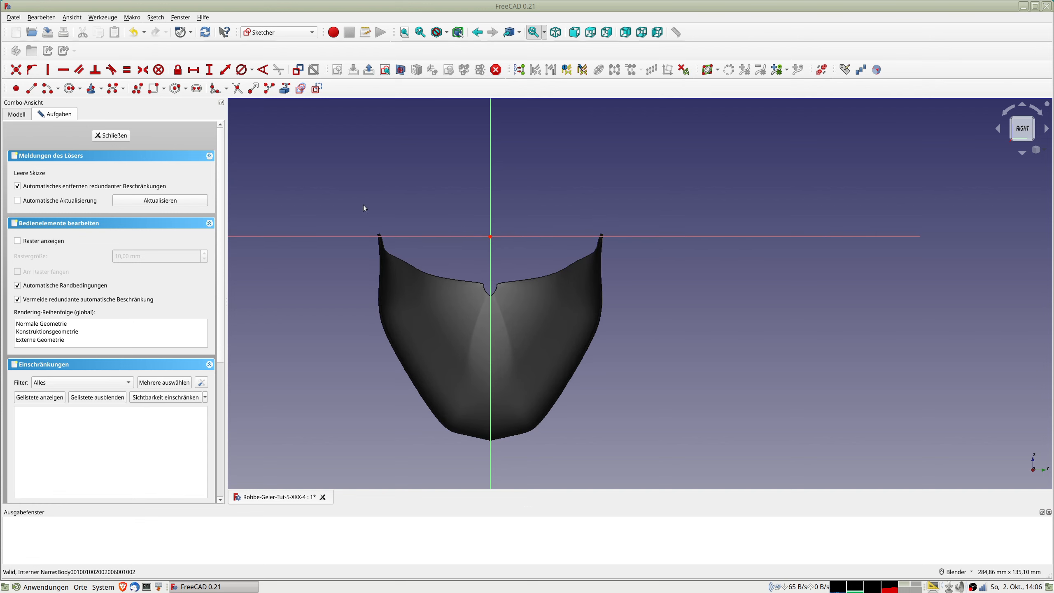
Draw a rectangle about 87 x 66 mm around the hull section and make its bottom corners symmetric about the vertical axis
click(153, 91)
click(369, 251)
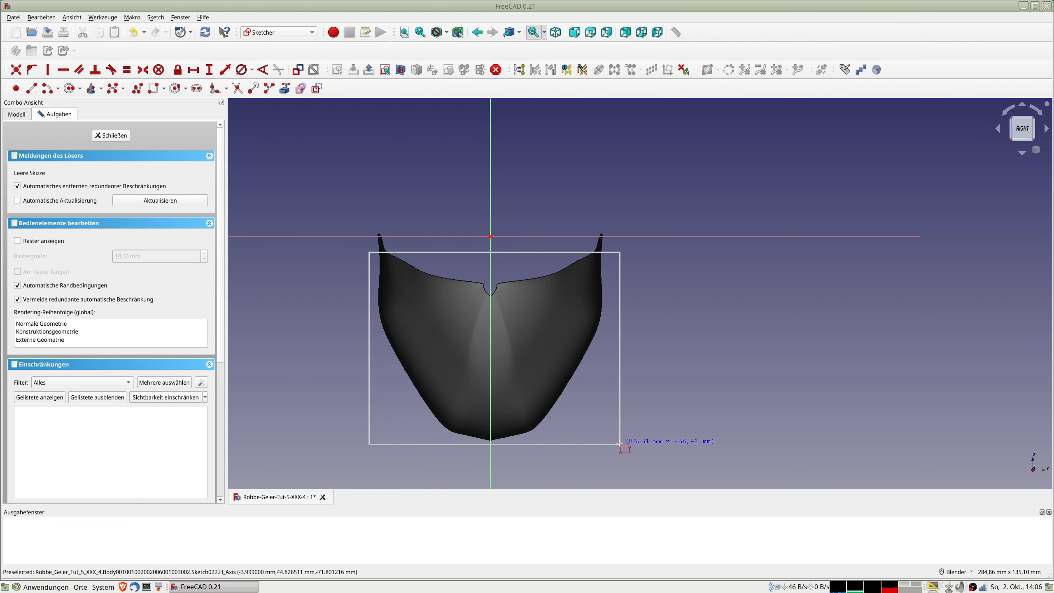
click(619, 444)
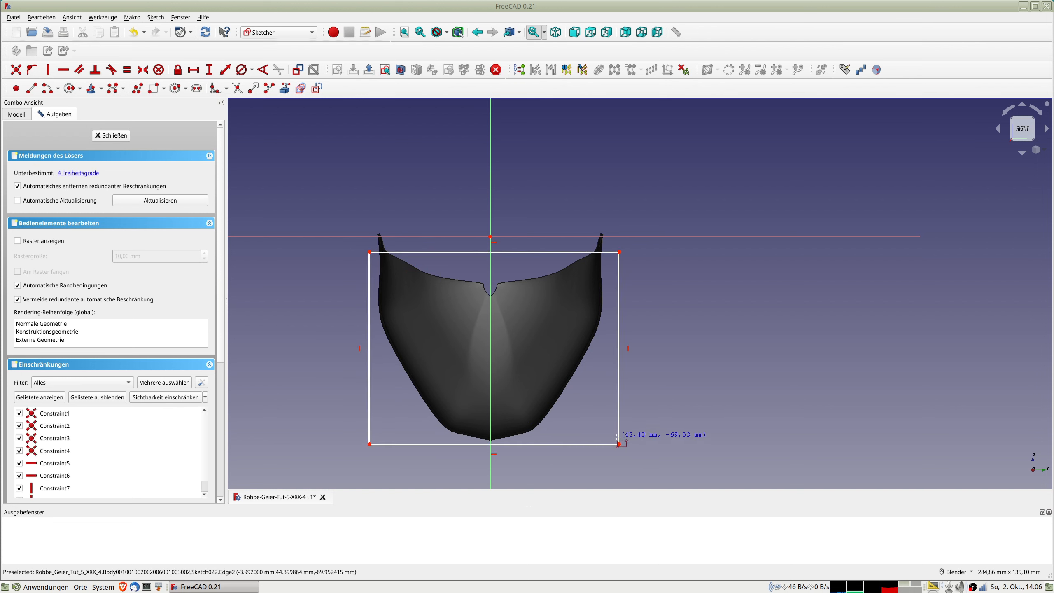
click(370, 444)
click(619, 444)
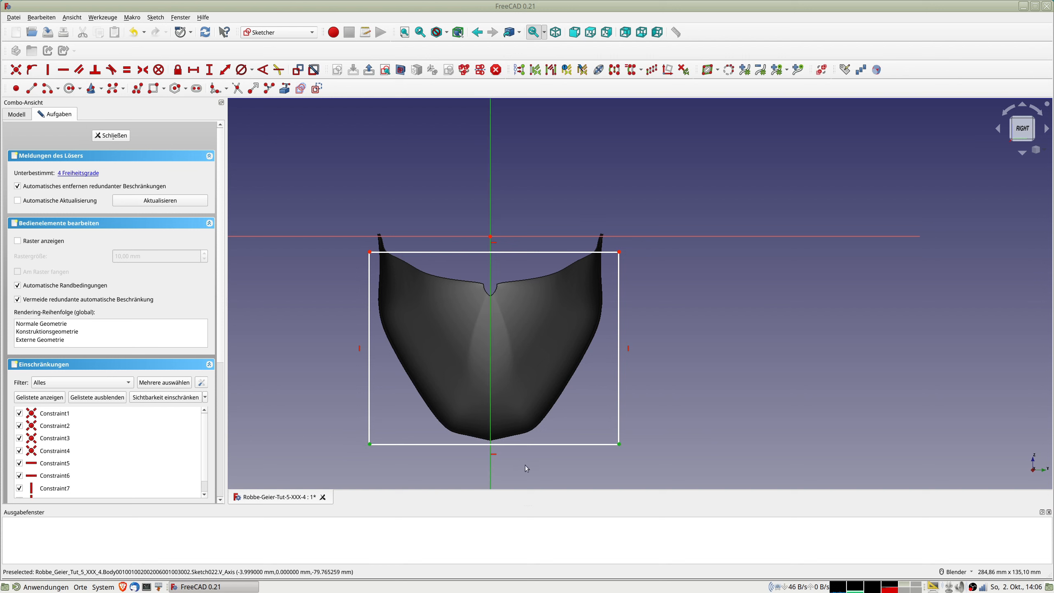
key(s)
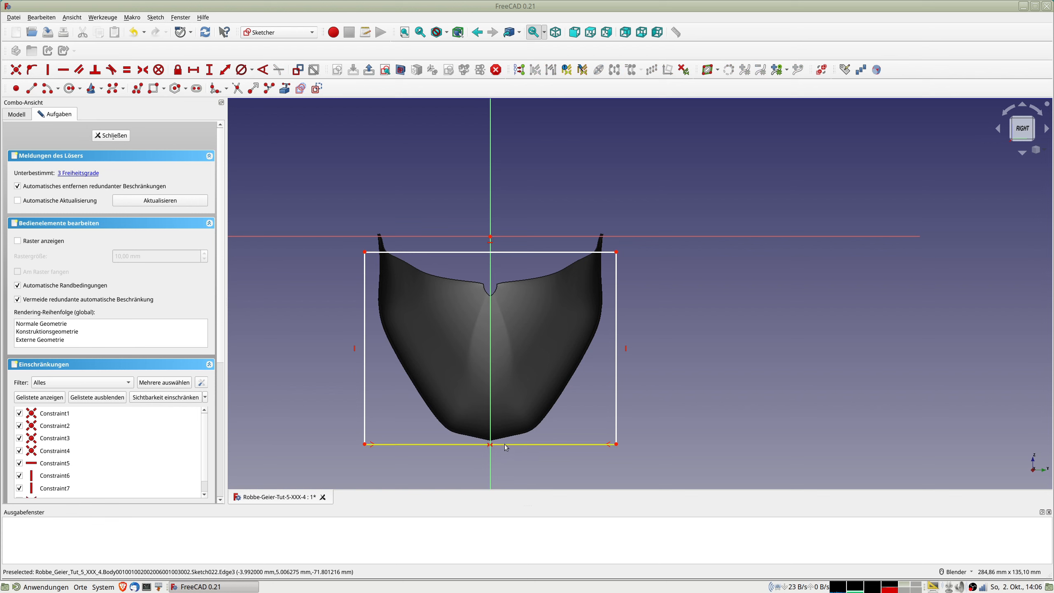
Move the rectangle's bottom edge slightly further below the hull and its top edge just above the horizontal axis
drag(506, 447, 506, 450)
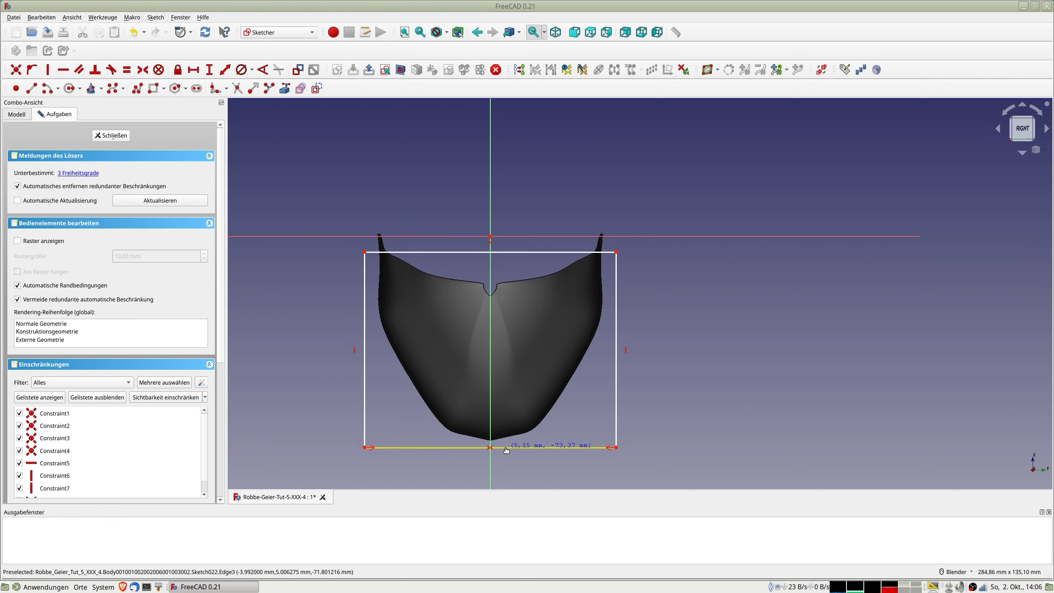
scroll(431, 273, up, 4)
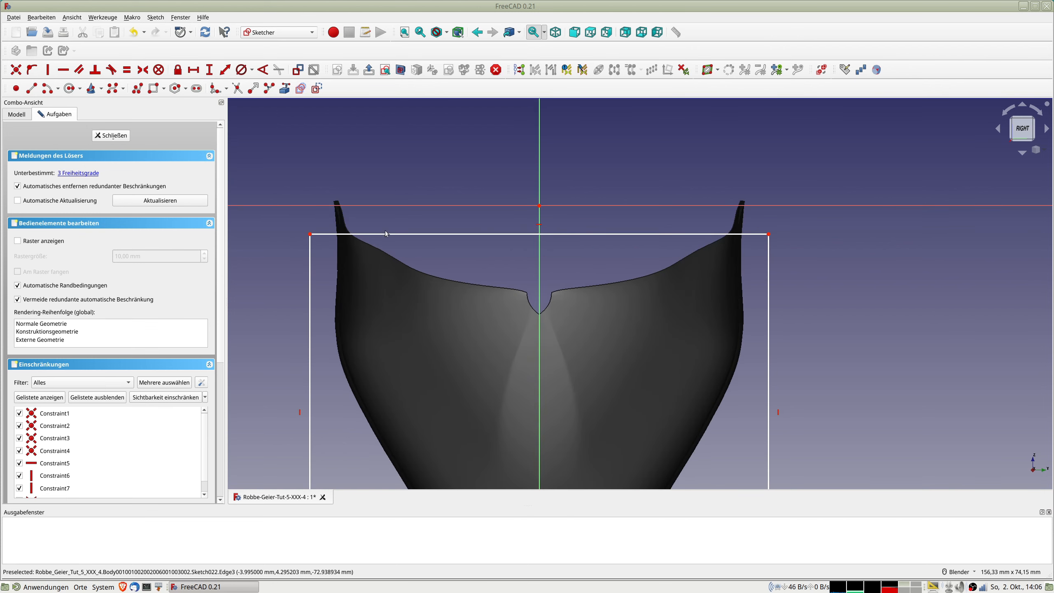
mouse_move(370, 235)
mouse_down()
mouse_move(369, 208)
mouse_move(346, 210)
mouse_up()
scroll(367, 208, up, 5)
scroll(365, 227, down, 3)
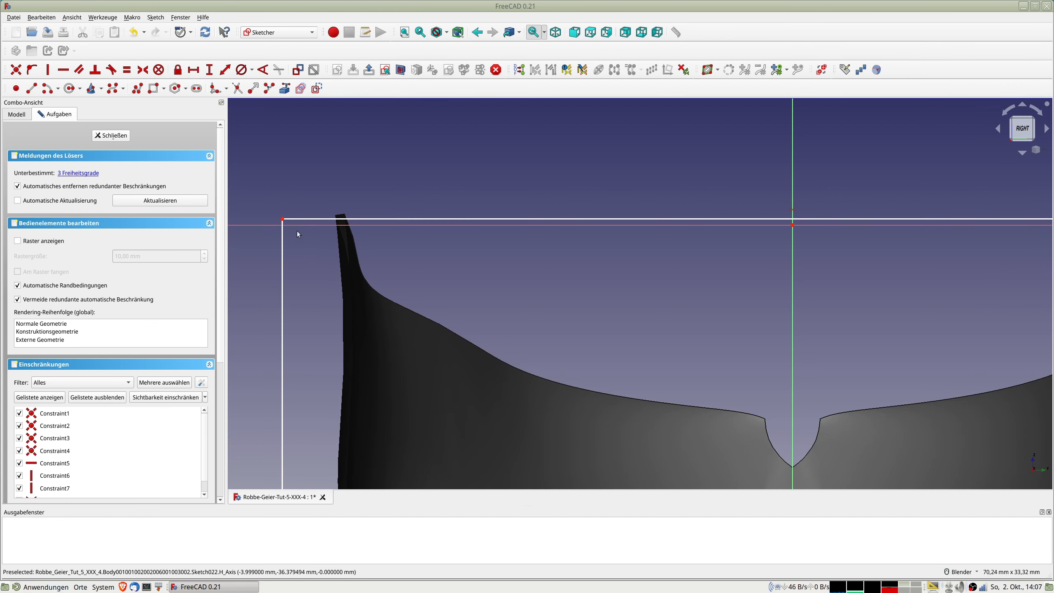
Constrain the rectangle's top-left corner to a distance of 0.6 mm from the horizontal axis
click(282, 219)
click(271, 225)
click(225, 70)
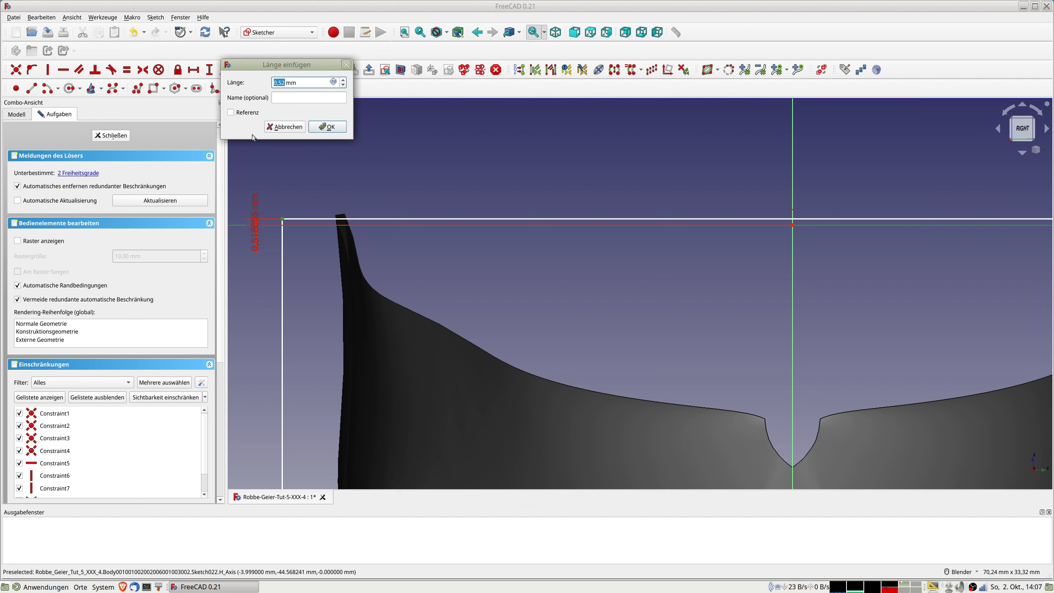
text(0,6)
key(Return)
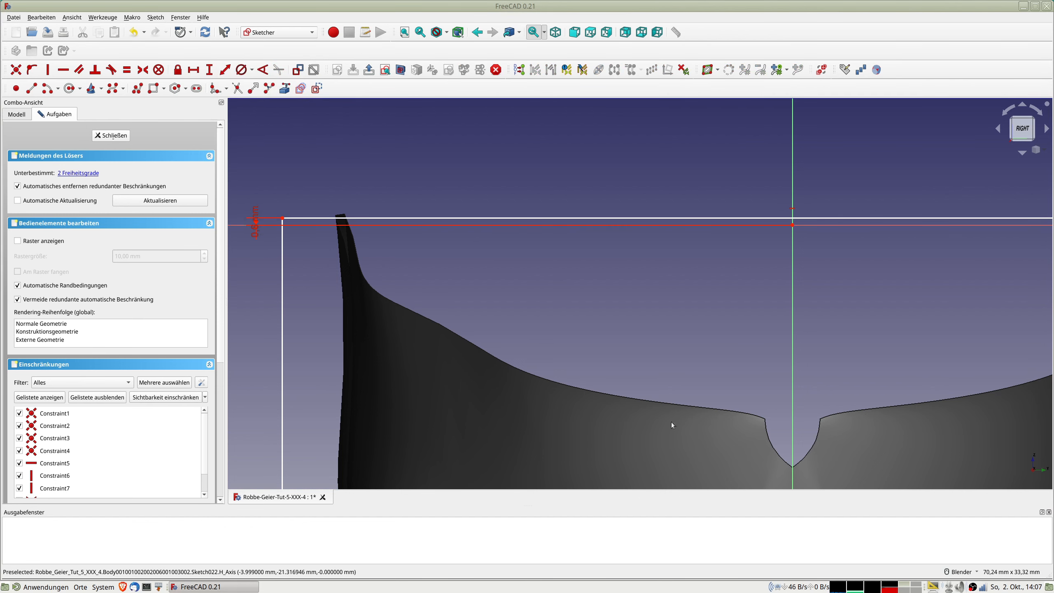
Constrain the rectangle's width to 86 mm
scroll(706, 436, down, 5)
shift+middle_drag(725, 414, 651, 212)
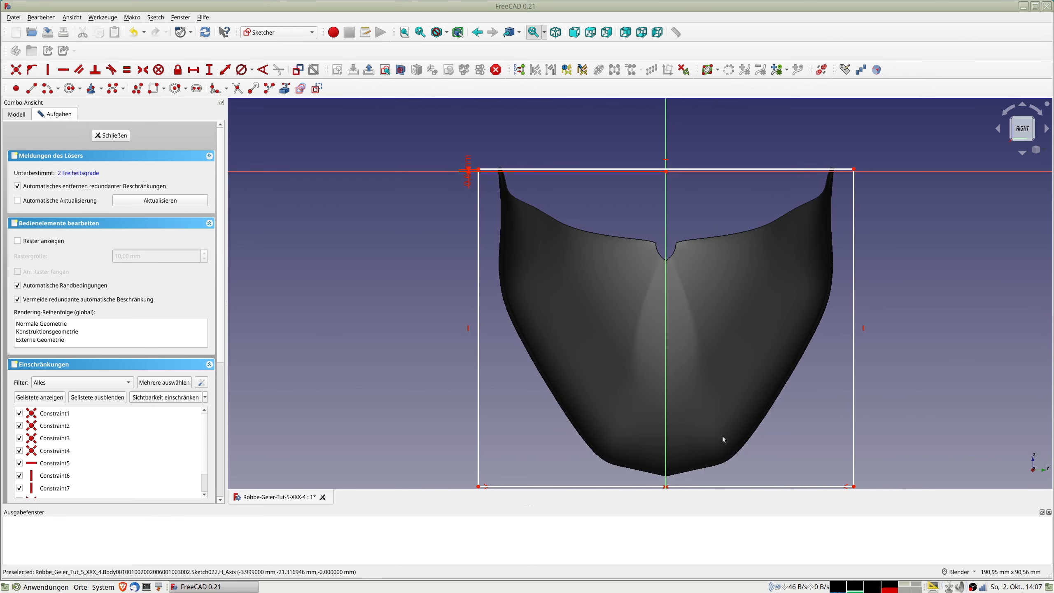
click(621, 486)
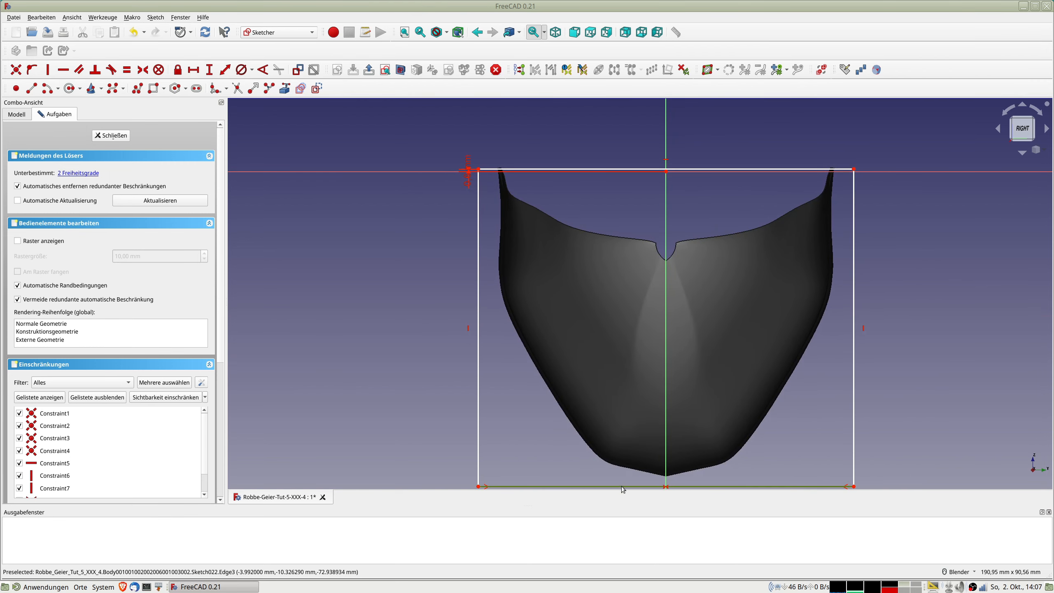
click(224, 73)
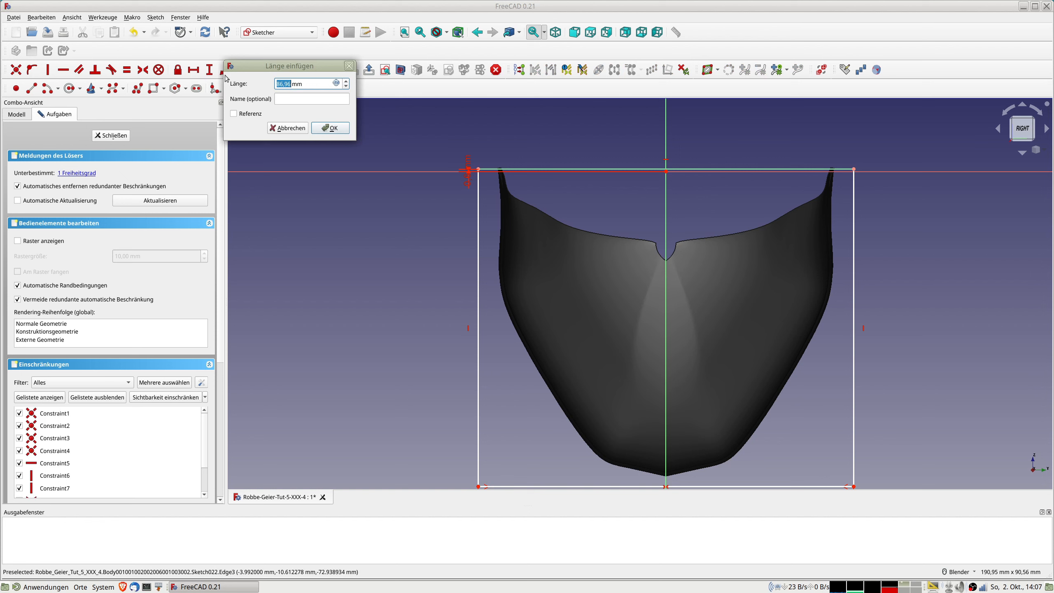
text(86)
key(Return)
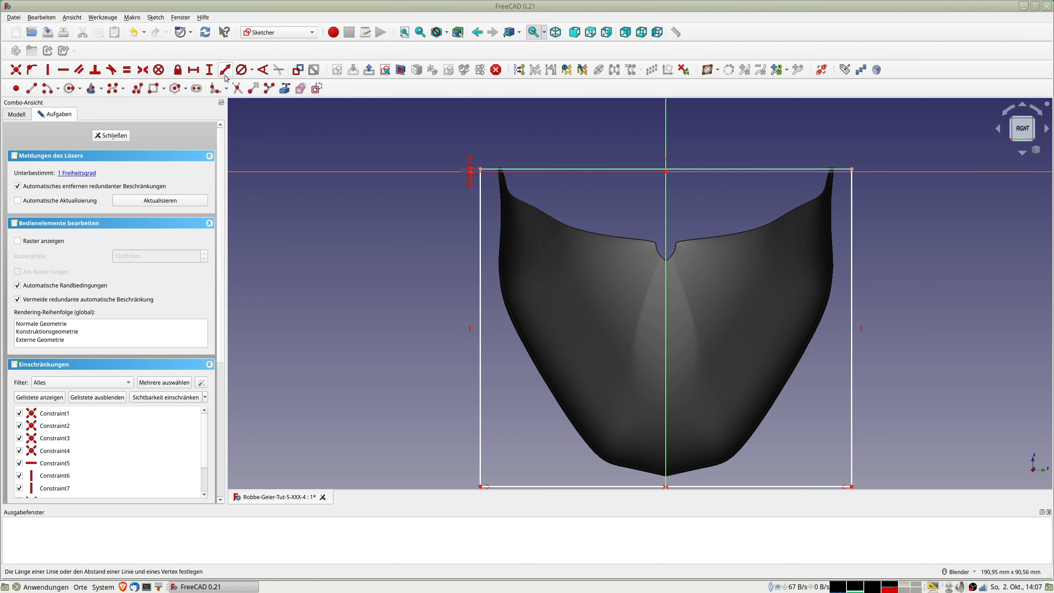
Constrain the rectangle's height to 74 mm
click(480, 270)
click(225, 69)
text(74)
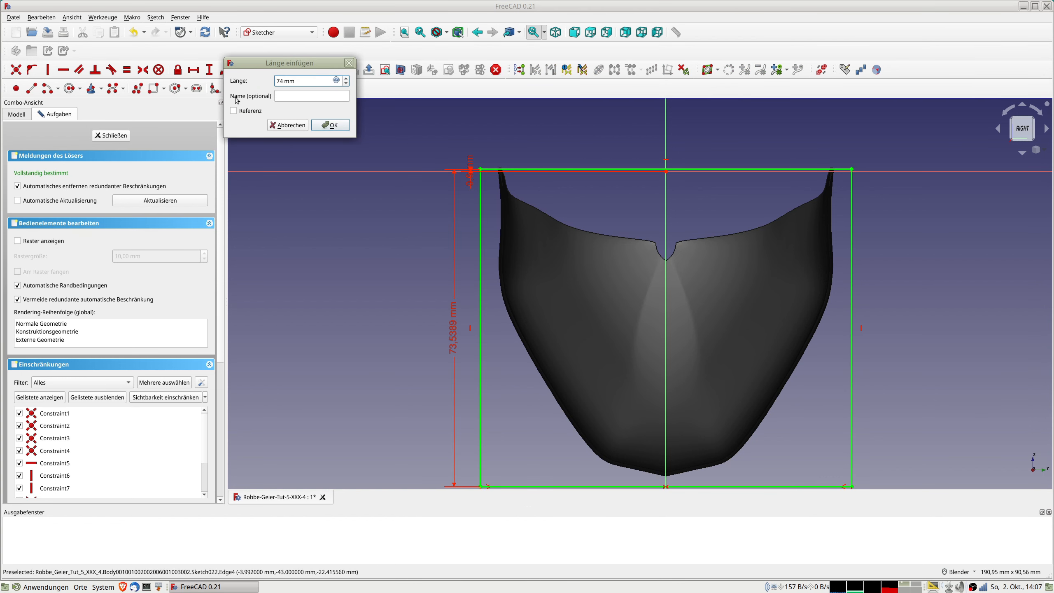
key(Return)
Draw a second rectangle upward from the first one's top edge, starting at the left hull tip and ending just past the right one
shift+middle_drag(615, 206, 503, 282)
scroll(530, 270, up, 1)
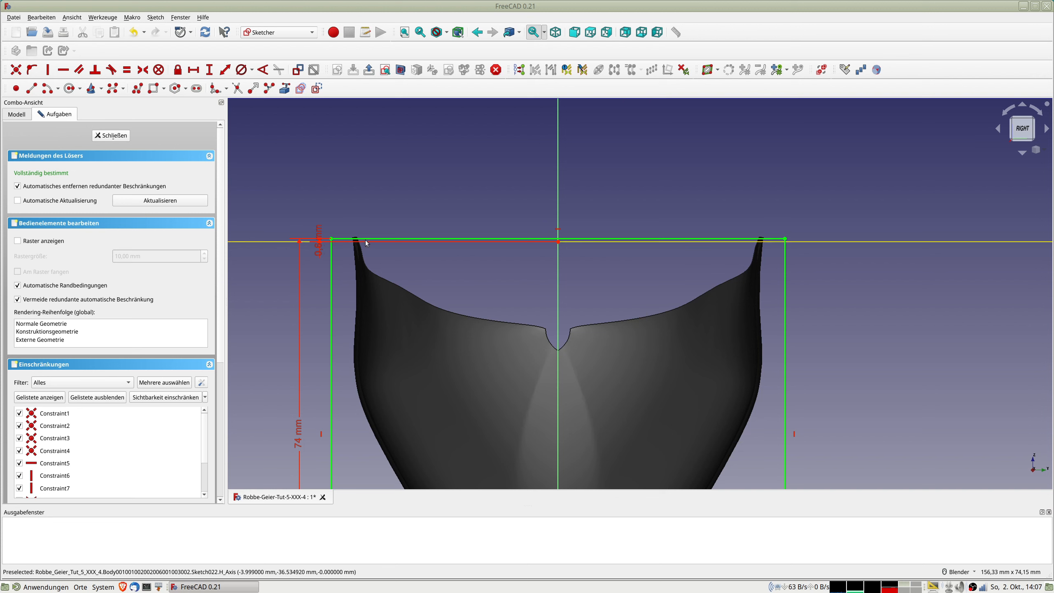
click(154, 89)
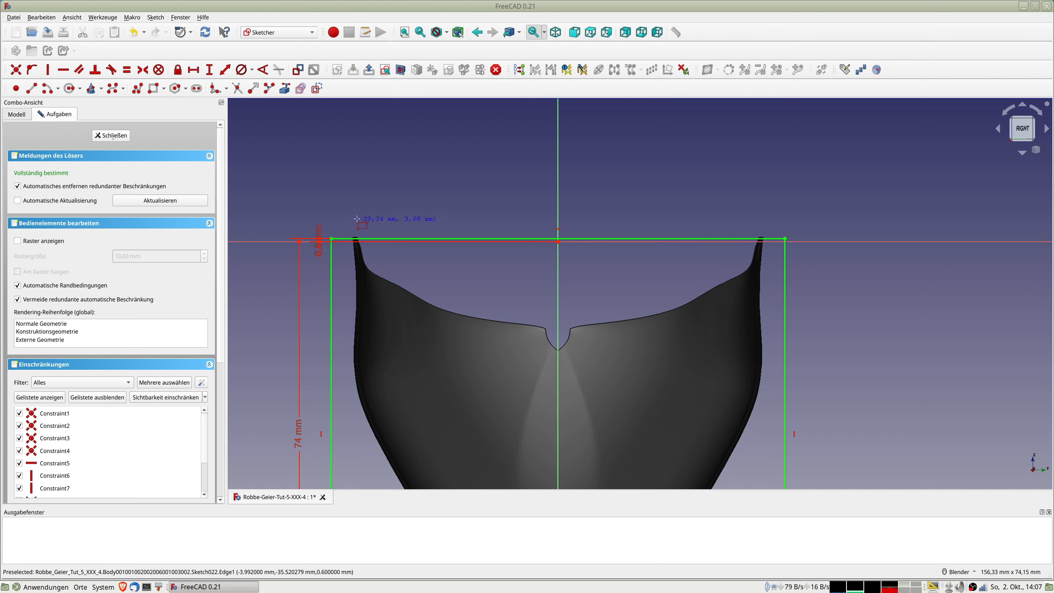
click(359, 238)
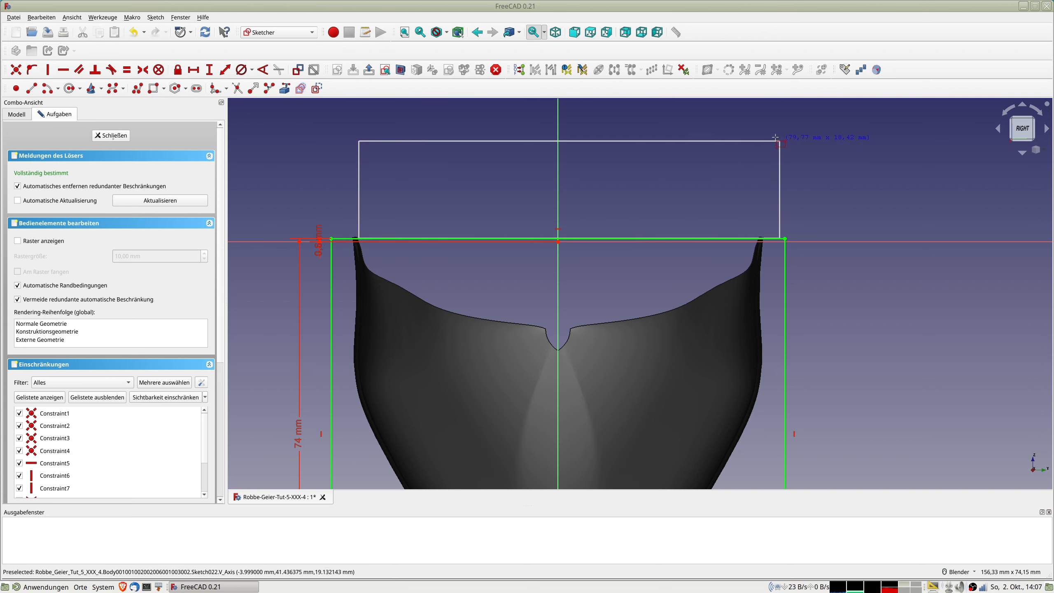
click(774, 136)
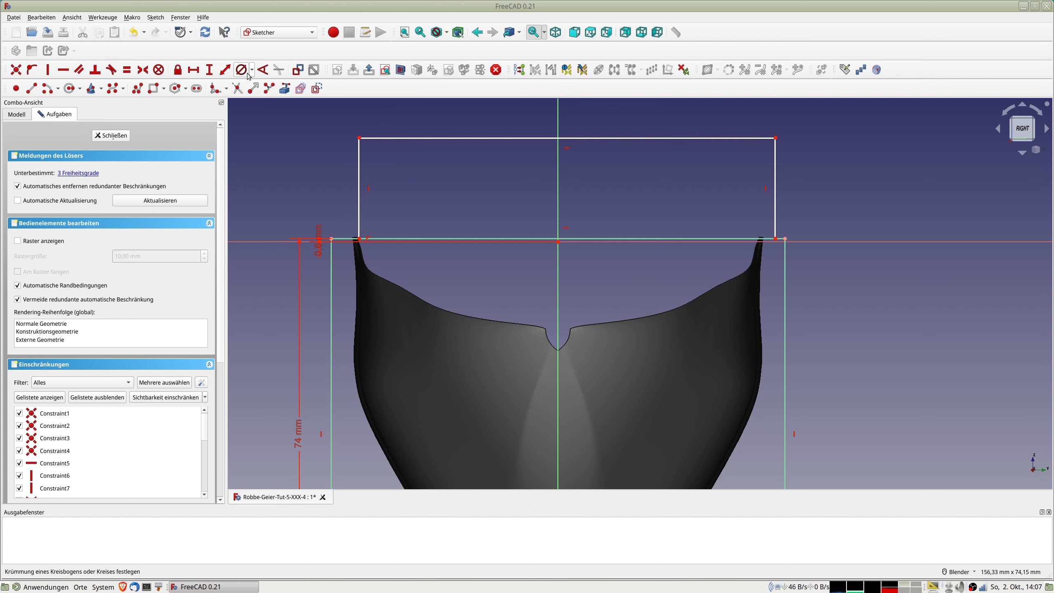
Delete the top edge of the lower 86 by 74 mm rectangle
click(402, 240)
click(403, 241)
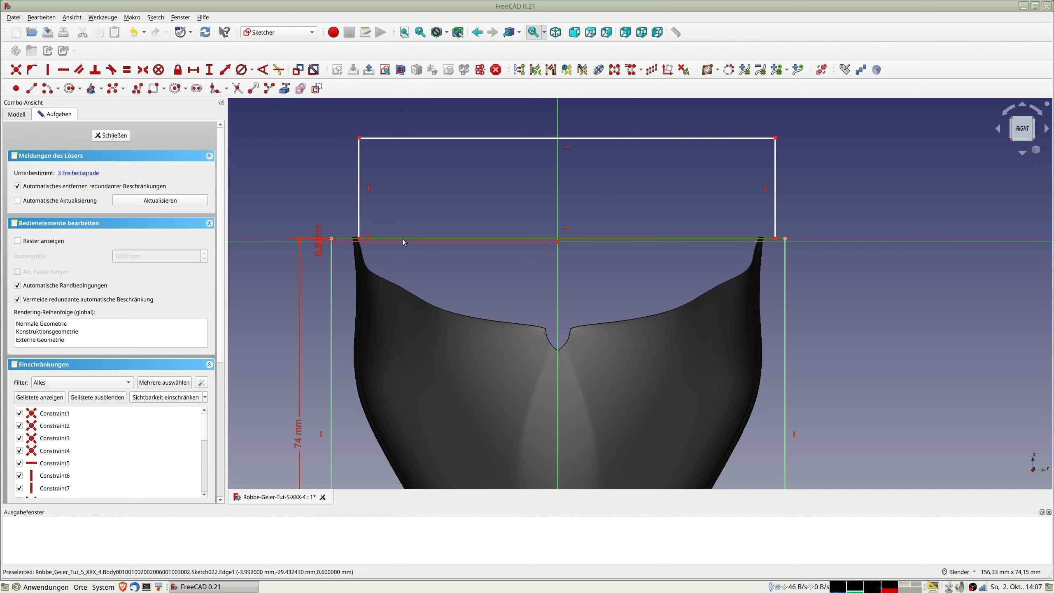
click(404, 221)
click(403, 238)
click(402, 238)
click(403, 239)
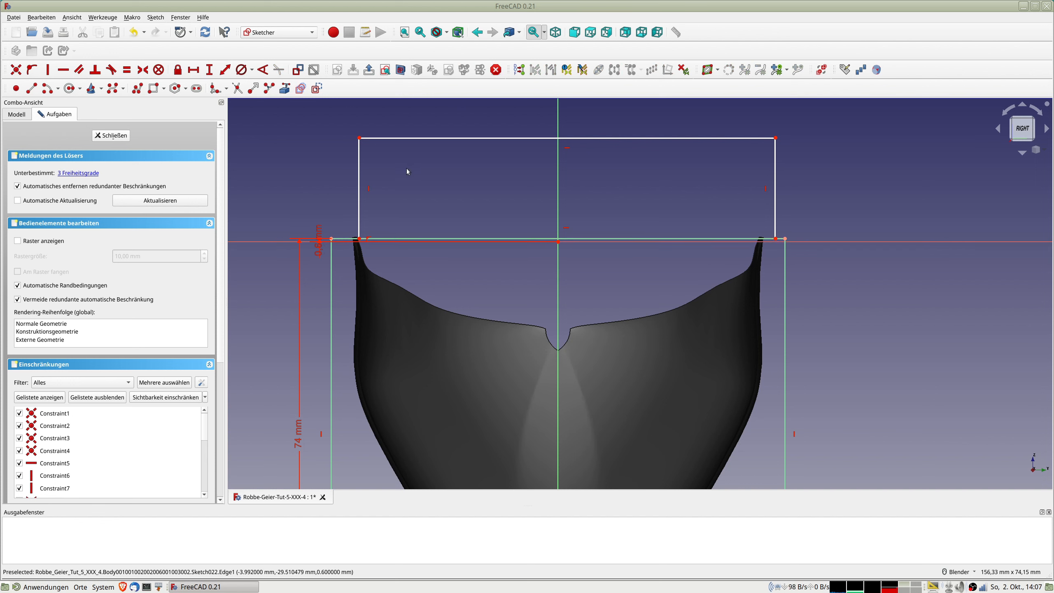
key(Delete)
click(388, 239)
key(Delete)
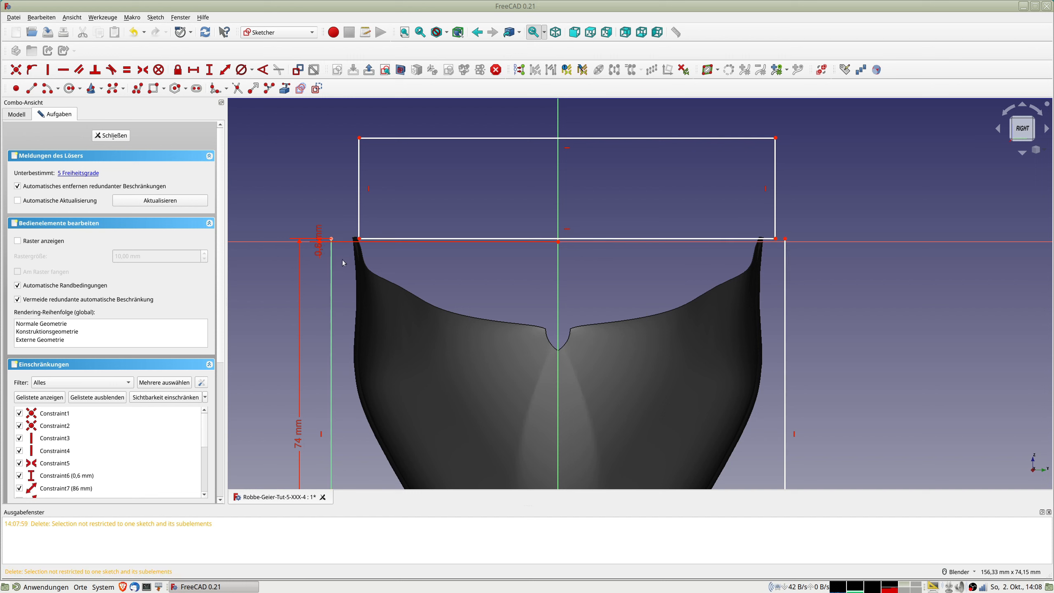
Make the upper rectangle's two bottom corners symmetric about the vertical axis
click(360, 239)
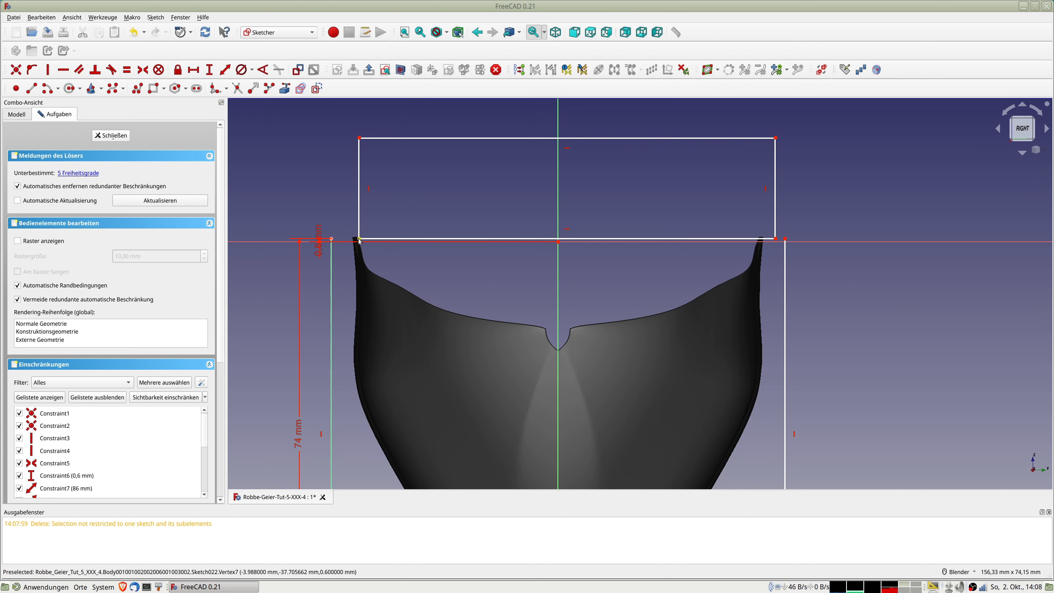
click(776, 238)
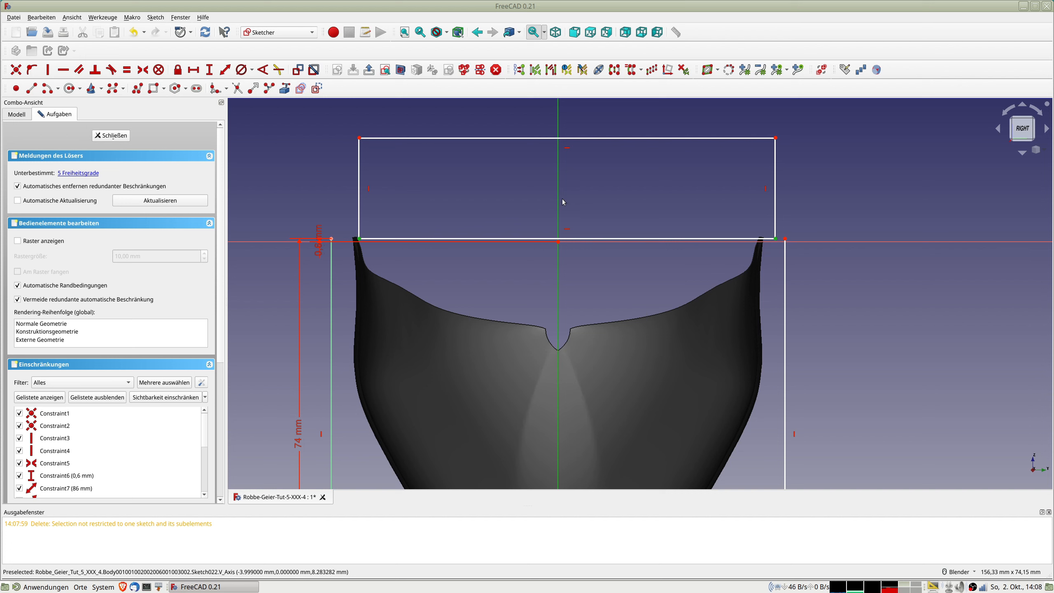
key(s)
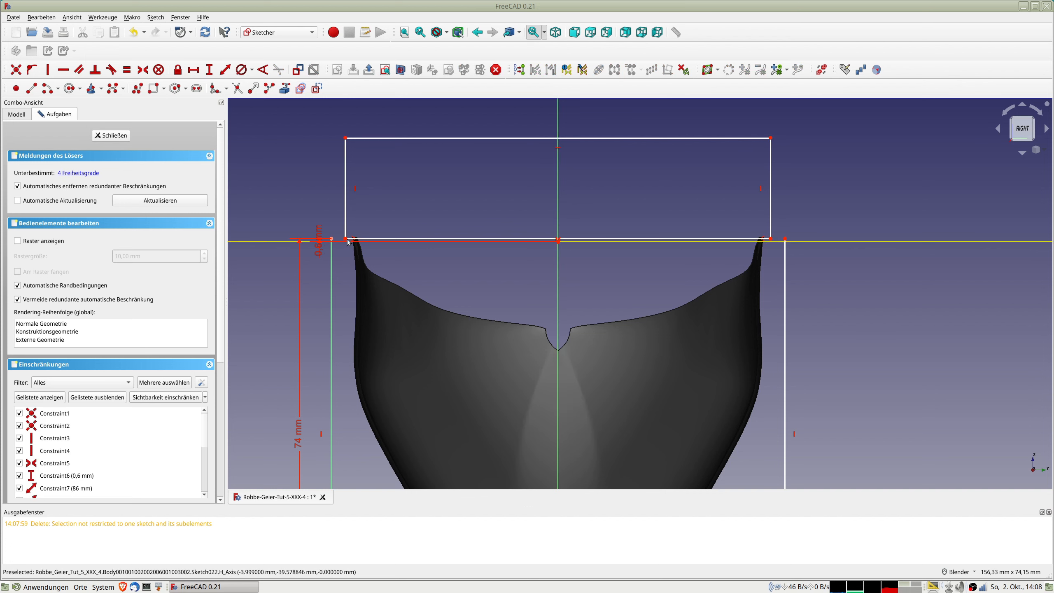
Draw short horizontal lines from the lower rectangle's top corners to the upper rectangle's bottom corners, and delete the upper rectangle's bottom edge
click(31, 88)
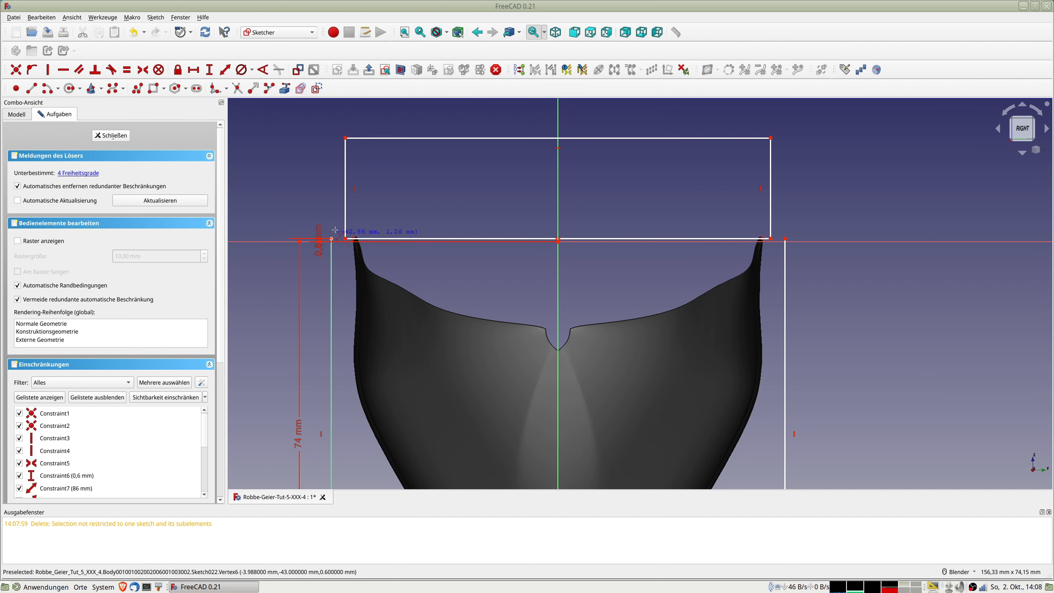
click(331, 238)
click(785, 239)
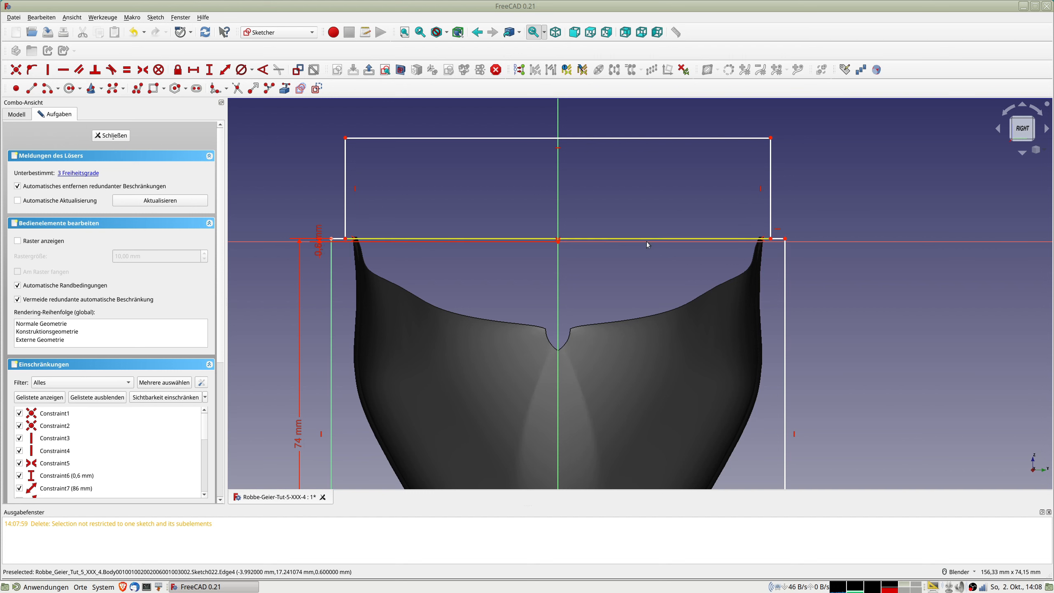
key(Delete)
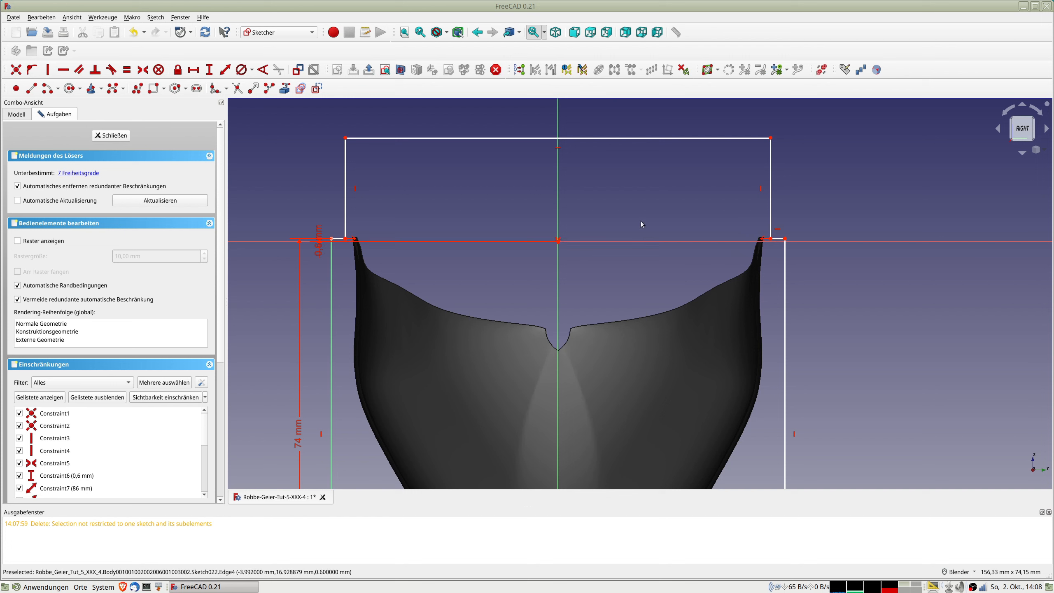
Move the upper outline's bottom-left corner onto the hull tip and make it coincident with the left short line's free end
drag(345, 238, 355, 241)
click(353, 240)
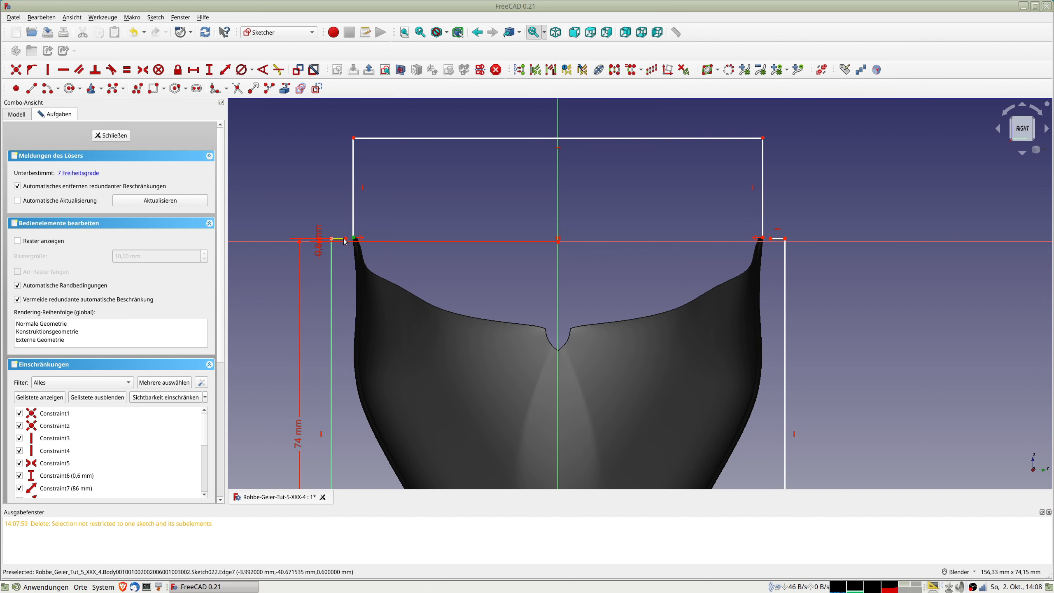
click(346, 240)
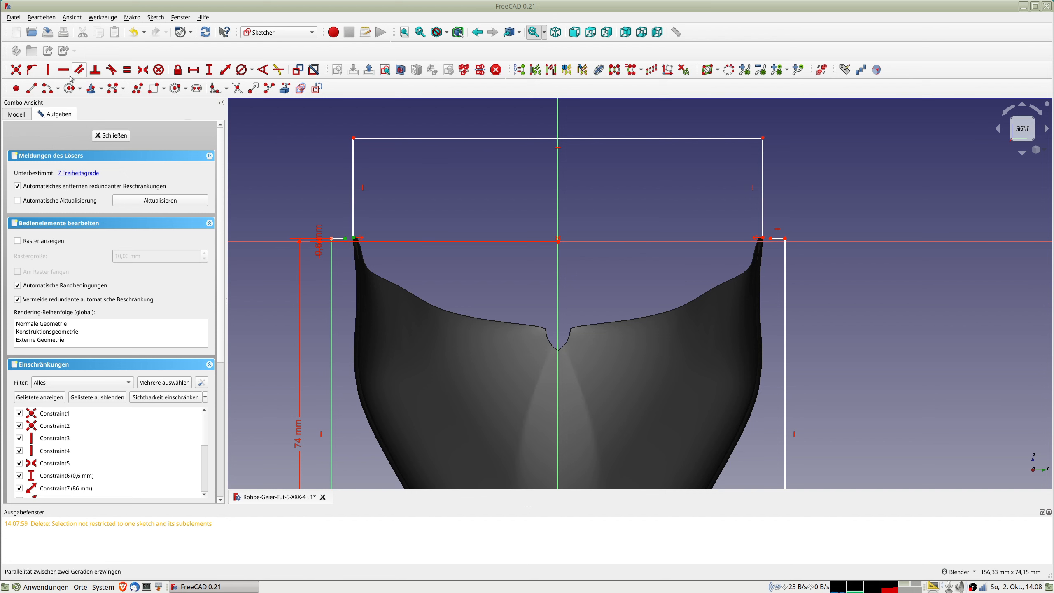
click(16, 70)
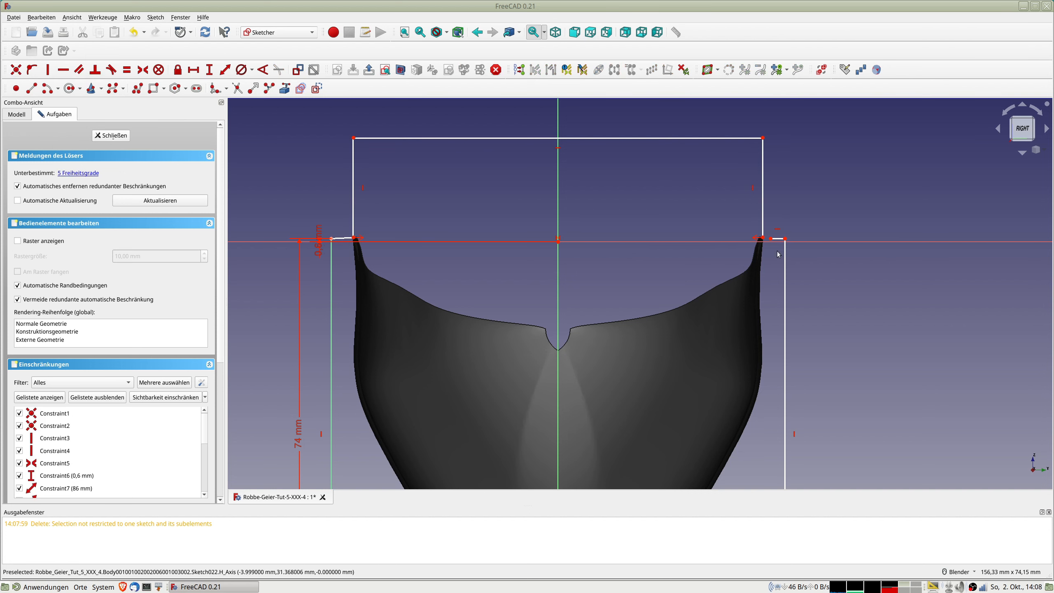
Make the upper outline's bottom-right corner coincident with the right short line's free end, and constrain the left short line horizontal
click(763, 239)
click(771, 239)
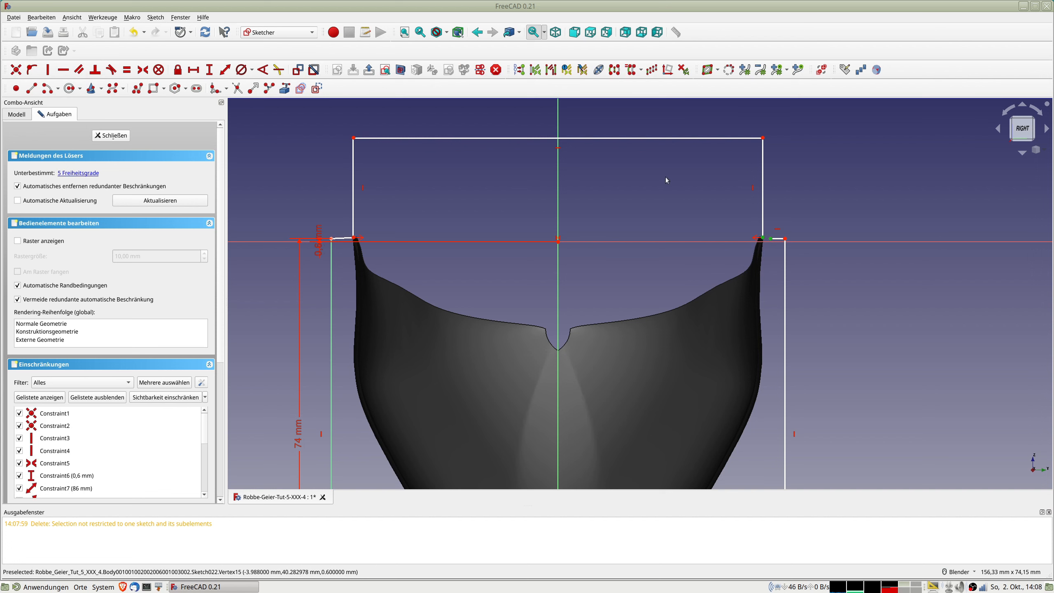
click(16, 71)
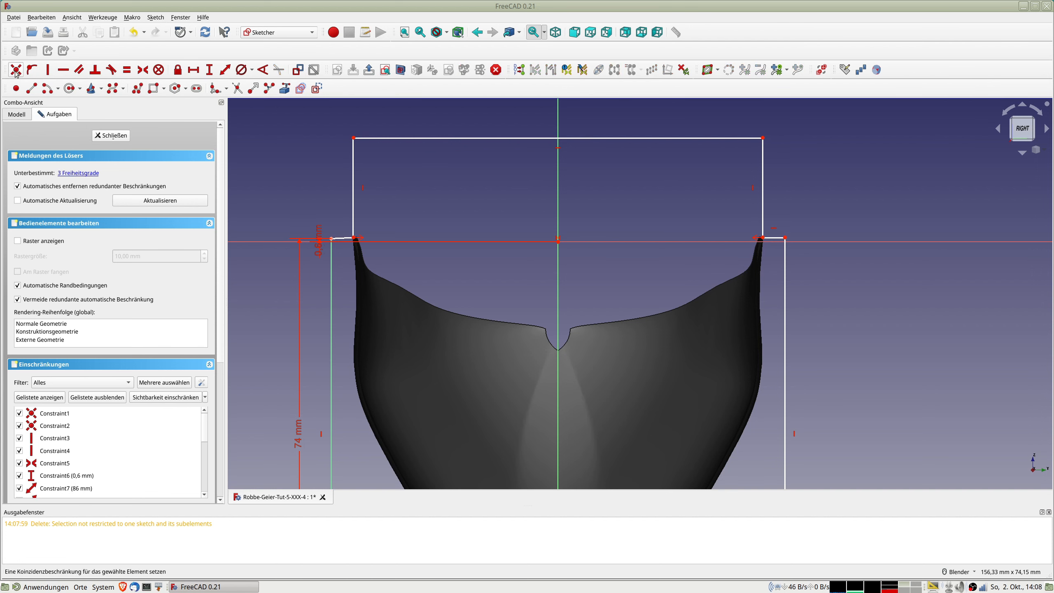
click(342, 241)
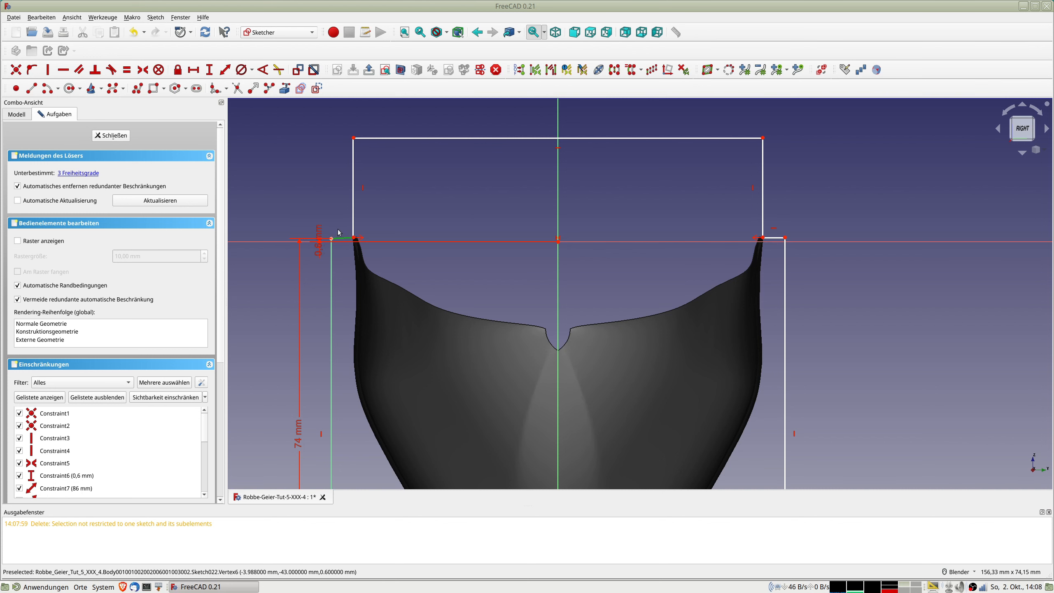
key(h)
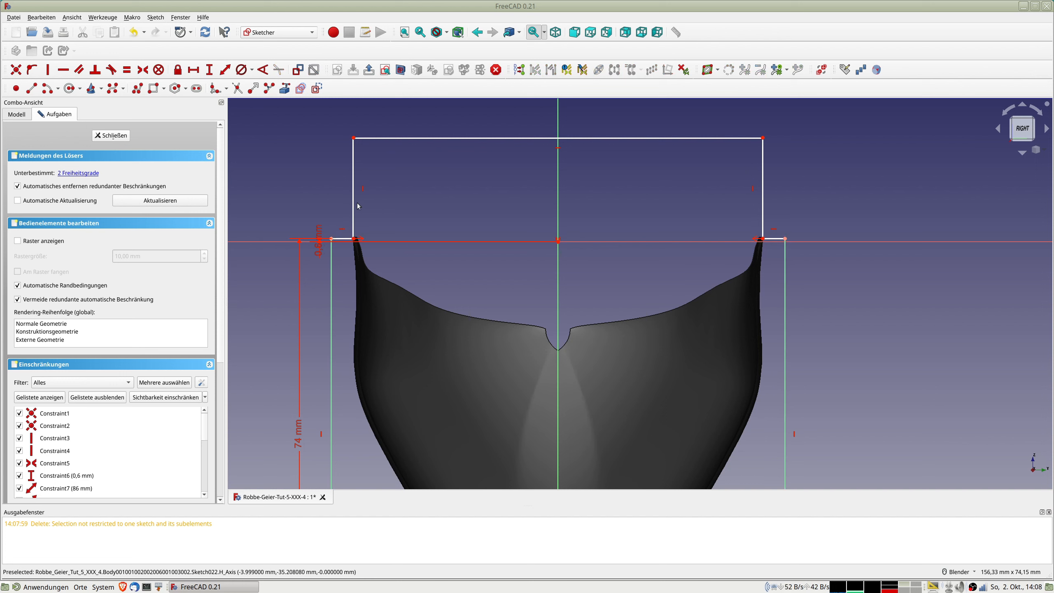
Move the upper outline's left vertical line to the inner edge of the left hull tip
drag(353, 205, 355, 210)
scroll(377, 231, up, 3)
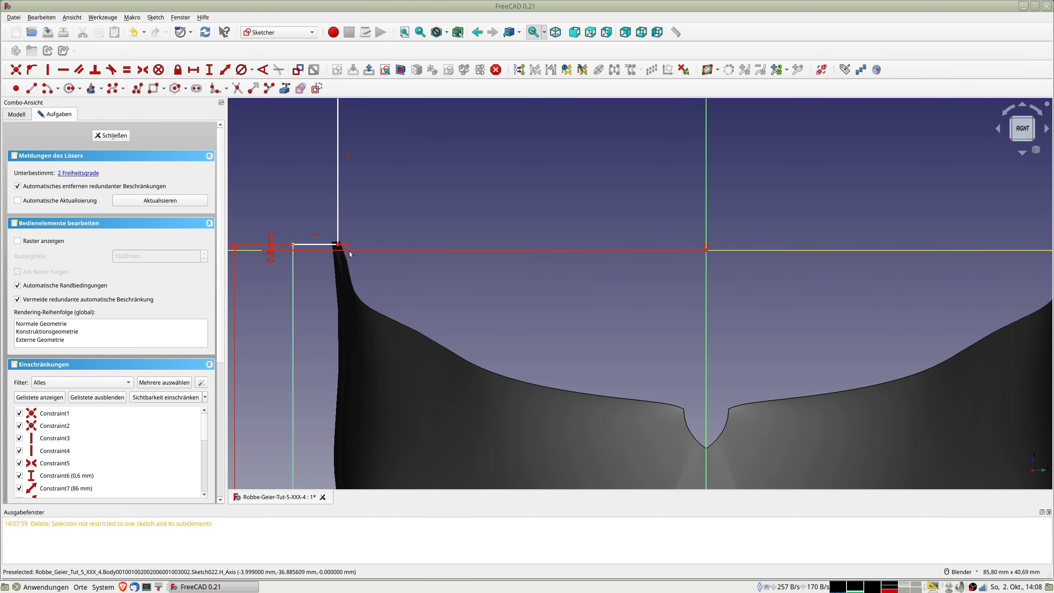
scroll(350, 254, up, 6)
drag(299, 231, 316, 231)
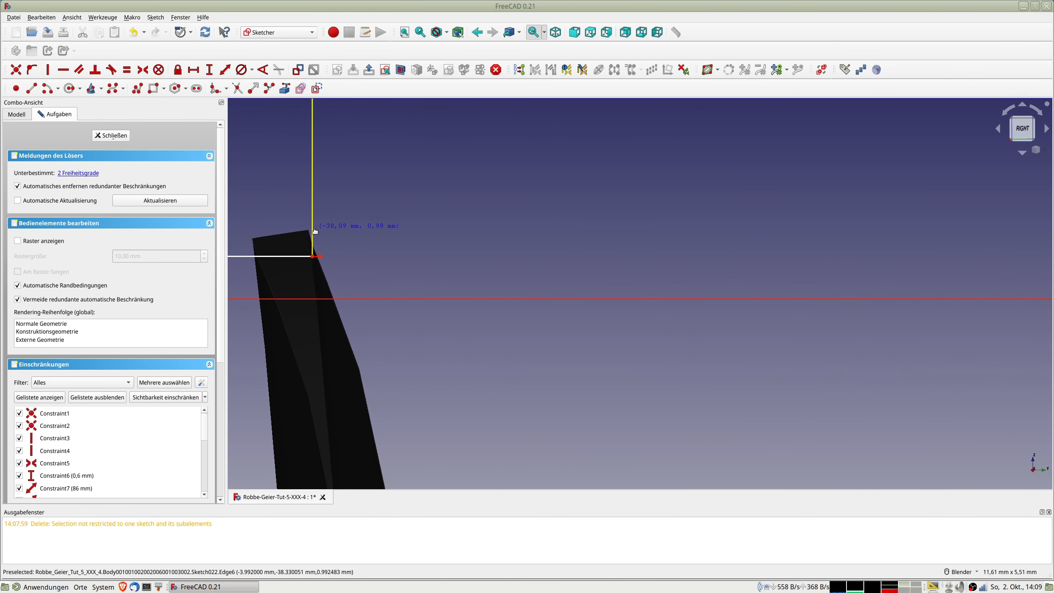
Set the distance of the lower outline's top-left corner from the horizontal axis to 0.8 mm
middle_drag(315, 231, 339, 257)
scroll(330, 241, down, 10)
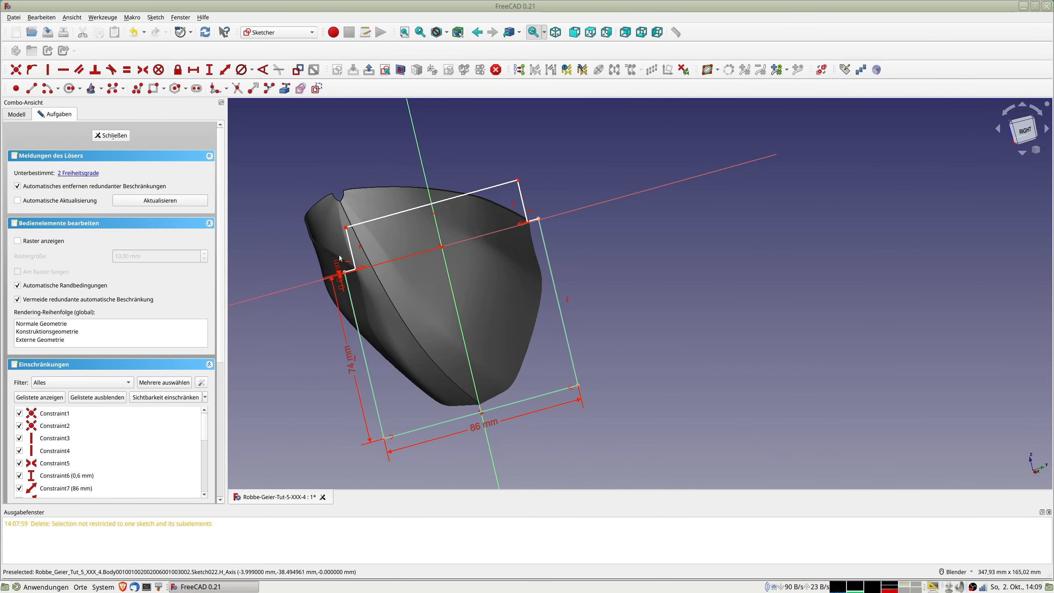
scroll(339, 257, up, 9)
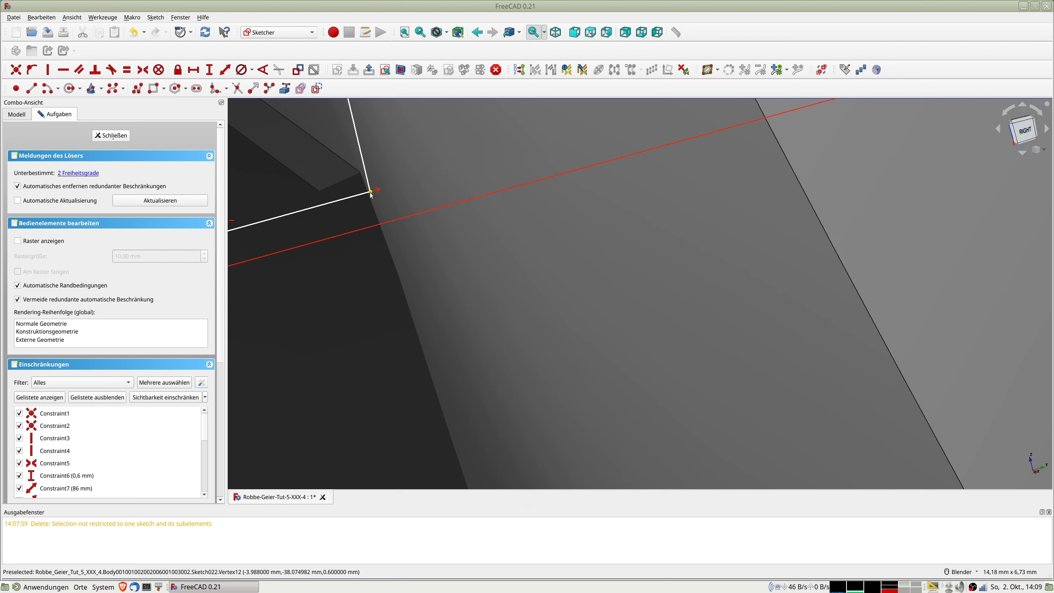
scroll(347, 201, down, 6)
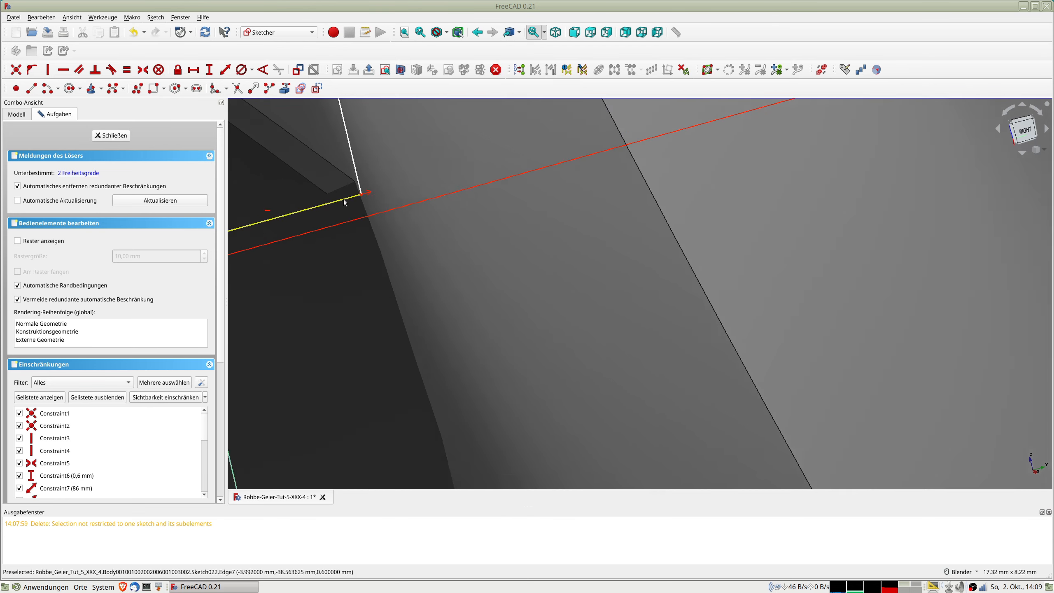
scroll(347, 201, up, 2)
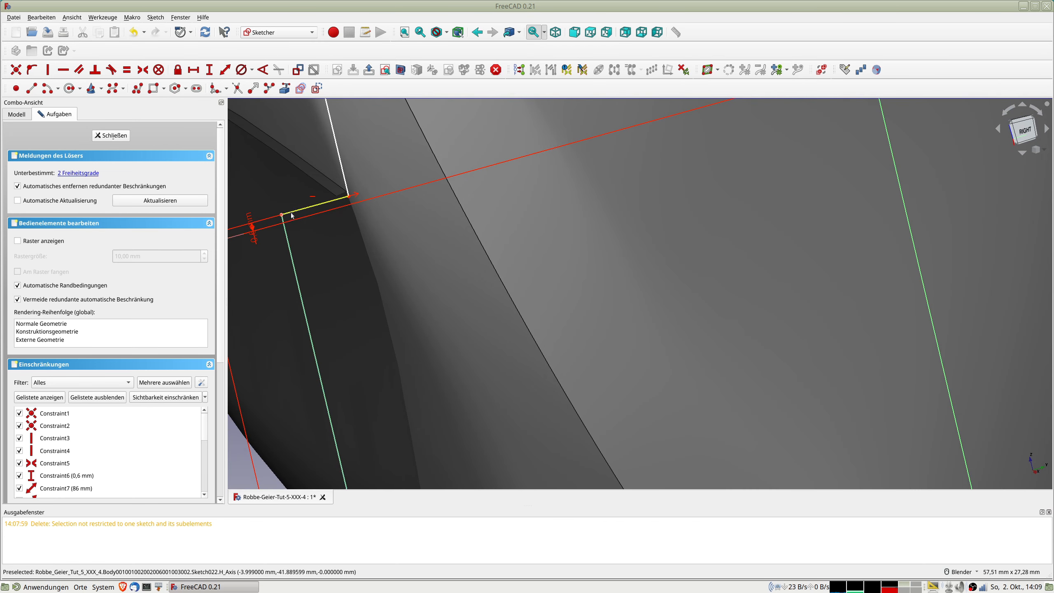
double_click(253, 229)
text(0, mm)
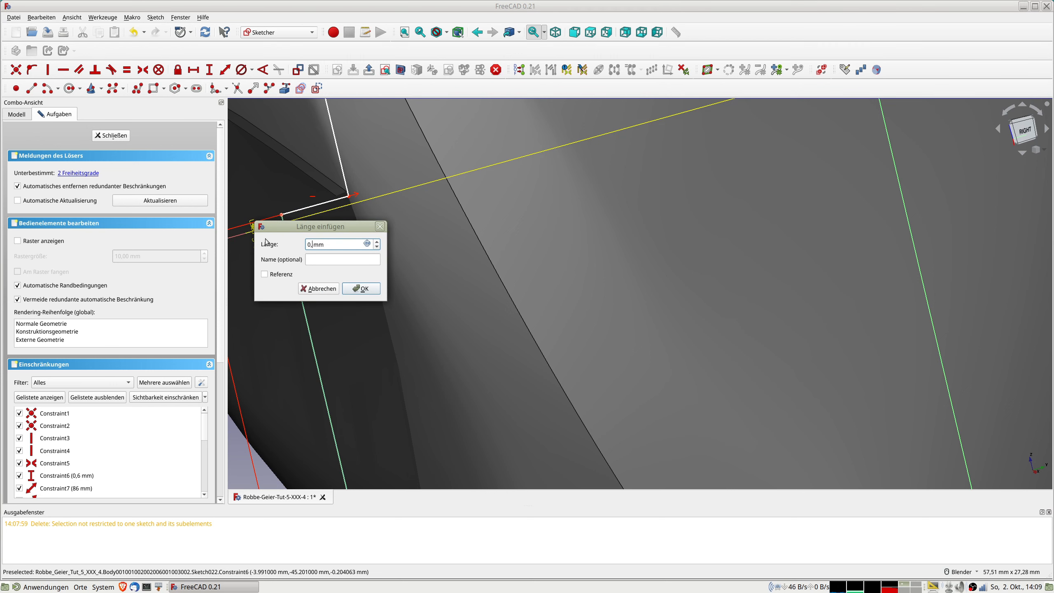
text(8)
key(Return)
Constrain the length of the upper outline's top edge to 76.15 mm
scroll(351, 193, up, 3)
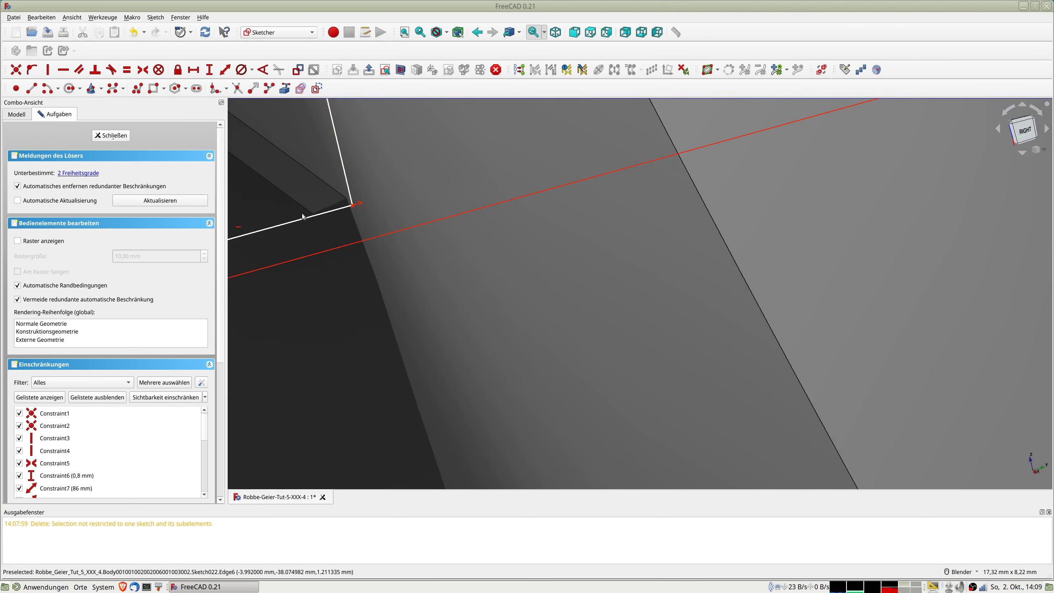
scroll(302, 219, down, 2)
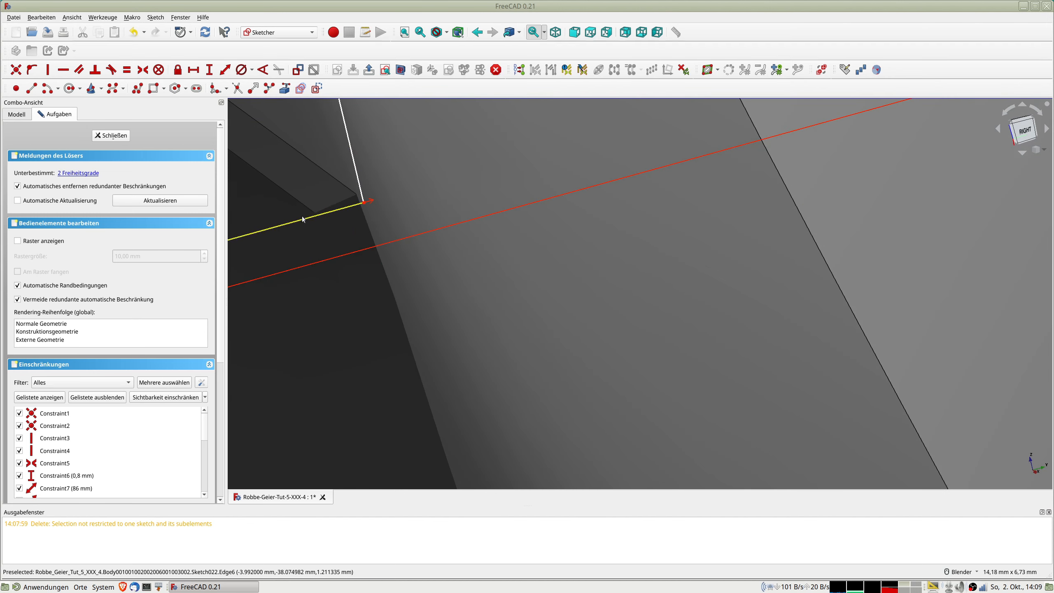
scroll(337, 235, down, 2)
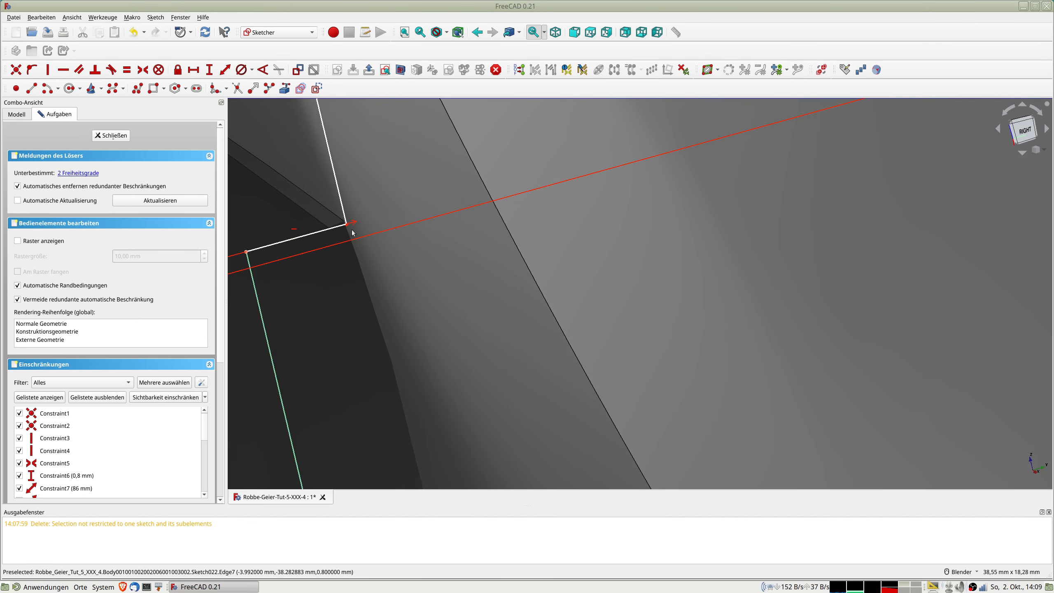
scroll(397, 234, down, 1)
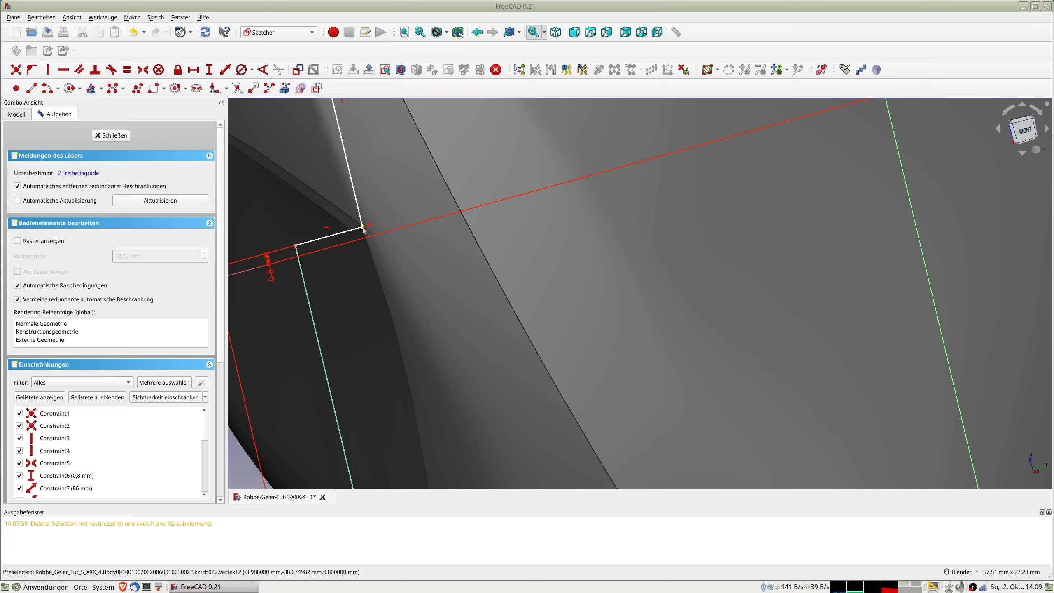
scroll(733, 179, down, 3)
shift+middle_drag(847, 179, 553, 346)
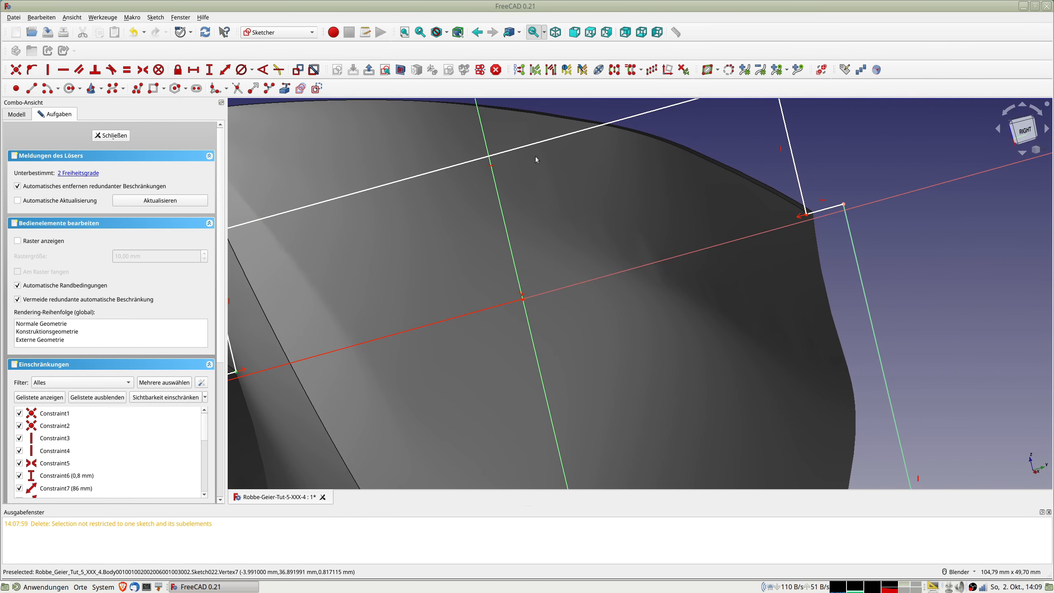
click(531, 144)
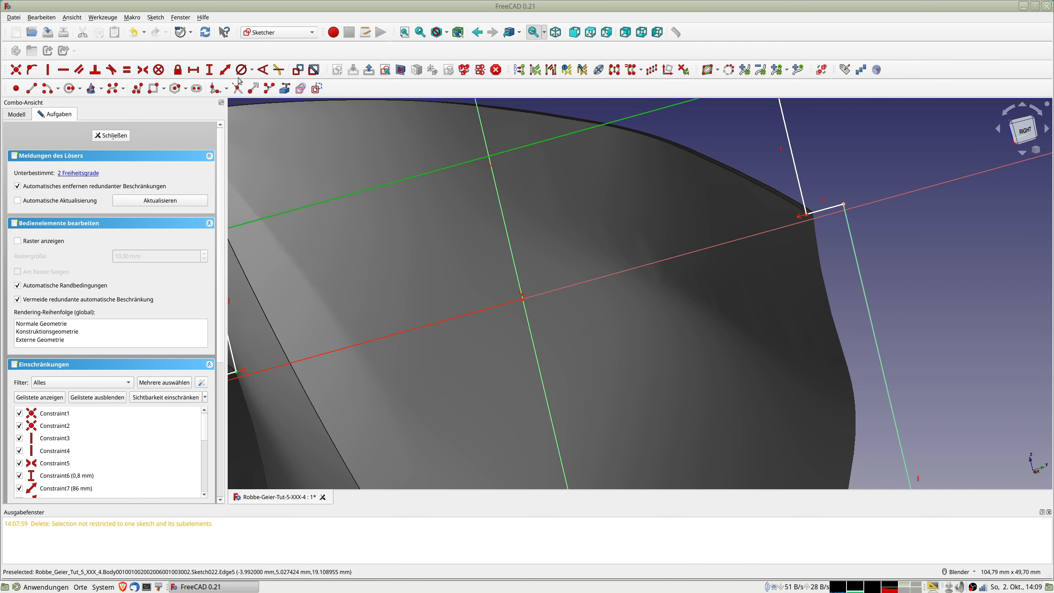
click(858, 102)
click(619, 124)
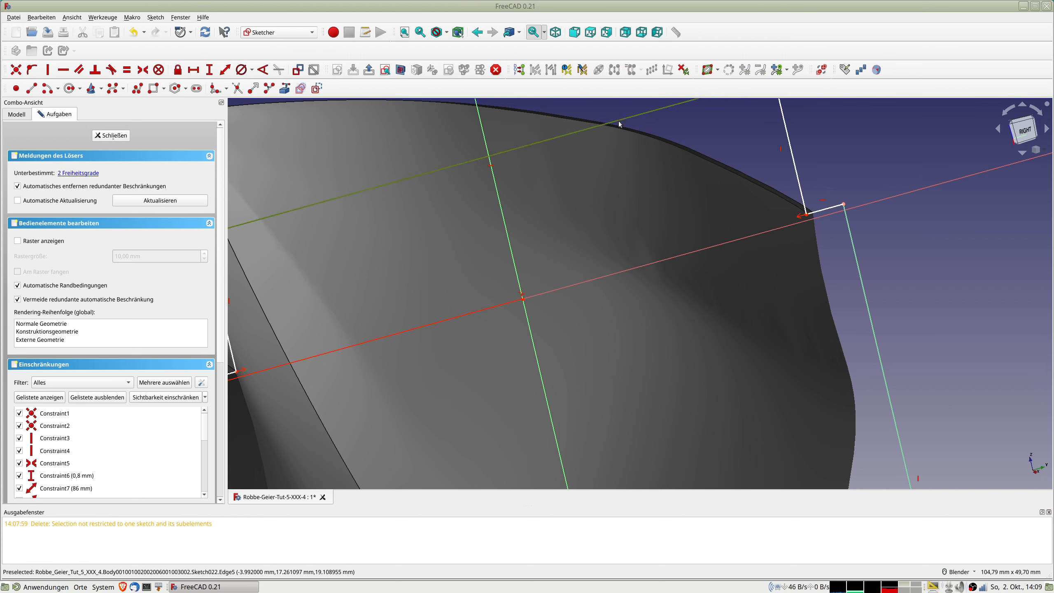
click(226, 70)
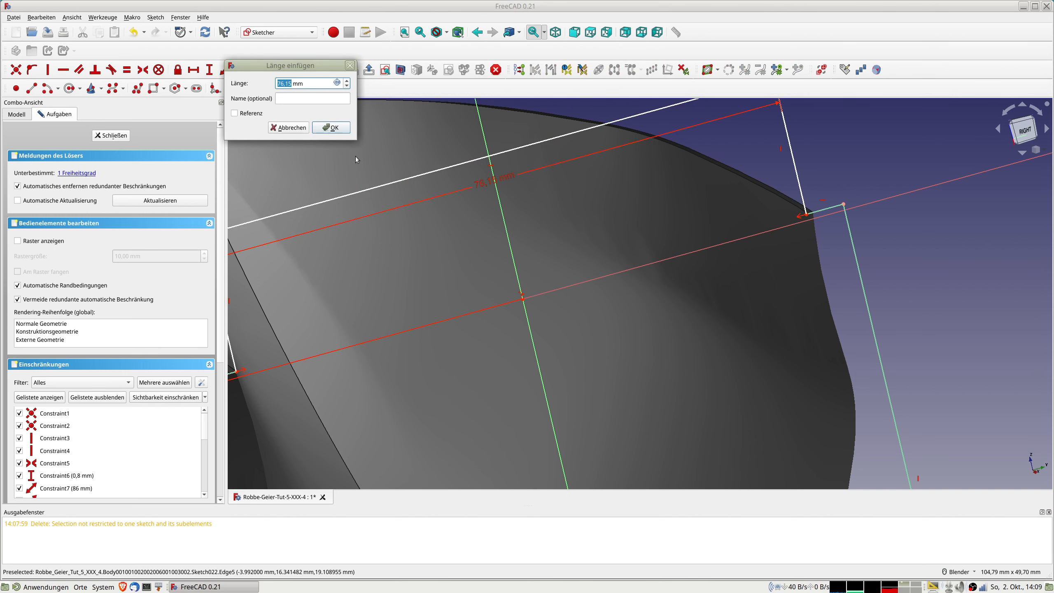
key(Return)
scroll(651, 249, down, 5)
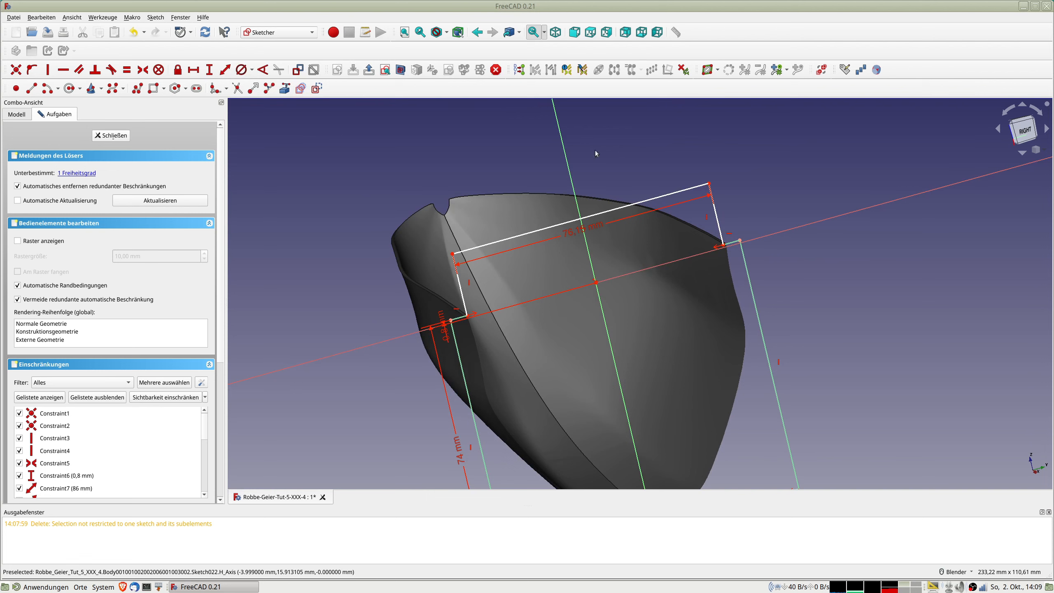
Close the finished profile sketch and orbit the model to view the profile in the hull
click(385, 71)
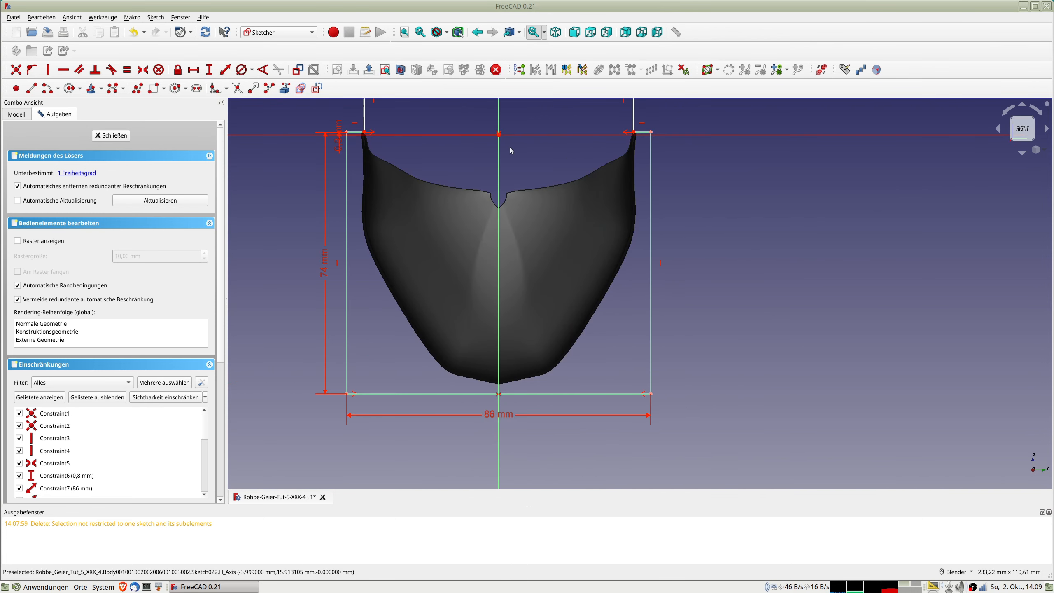
mouse_move(510, 137)
shift+middle_down()
mouse_move(520, 149)
mouse_move(477, 255)
shift+middle_up()
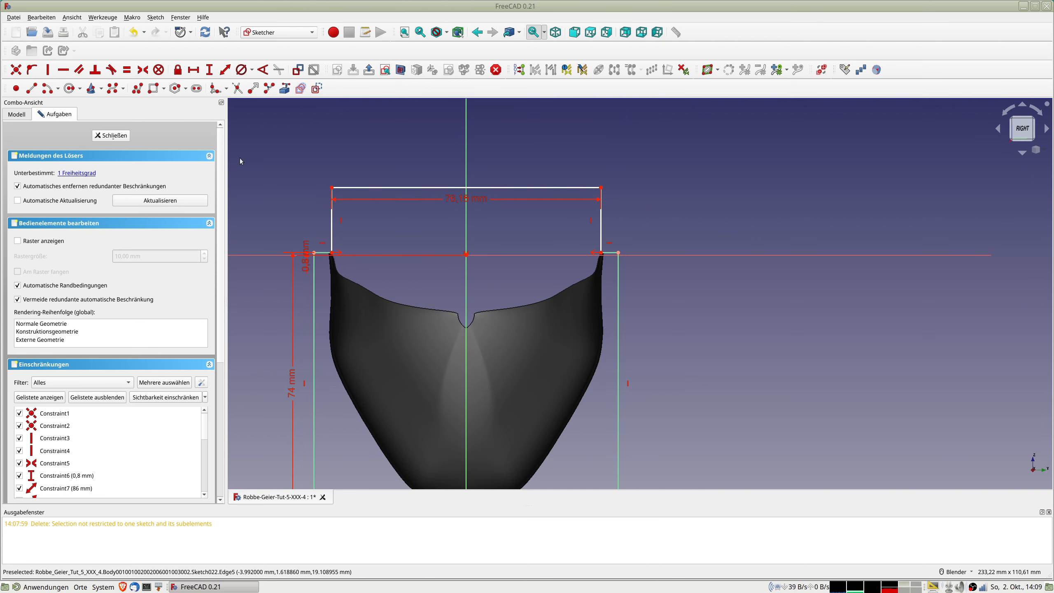
click(118, 137)
mouse_move(659, 224)
middle_down()
mouse_move(720, 226)
mouse_move(795, 248)
middle_up()
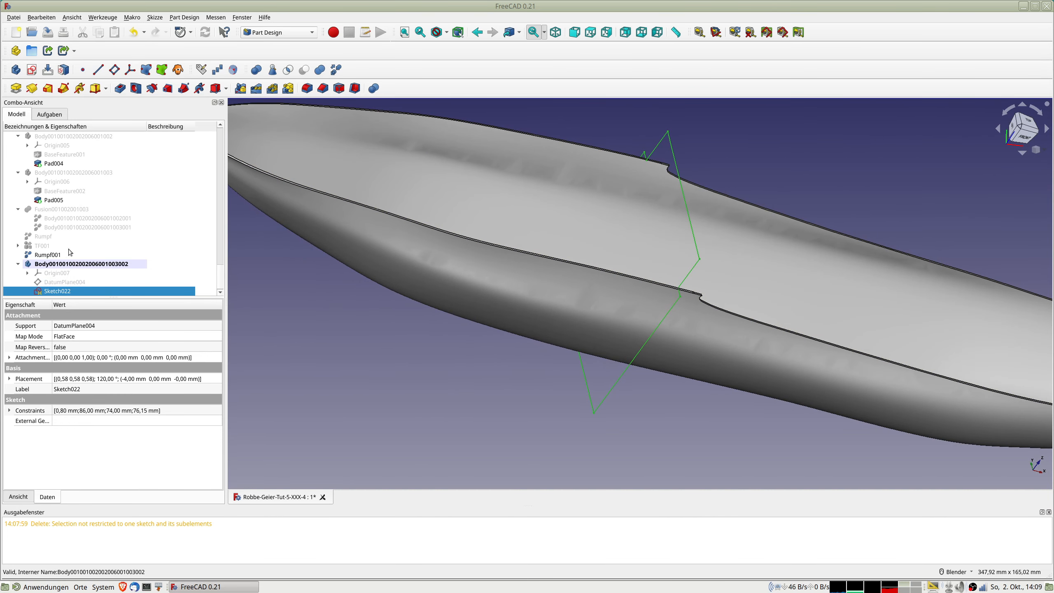
Show the Rumpf-Seite side-view image in the model and turn the view to compare it with the profile
scroll(57, 223, up, 10)
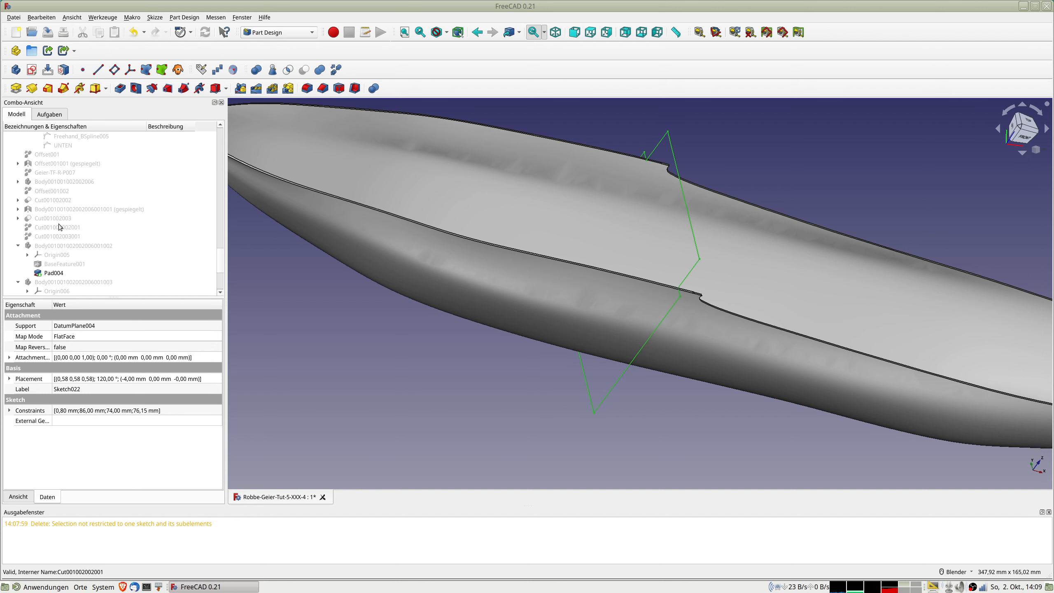
scroll(59, 225, up, 6)
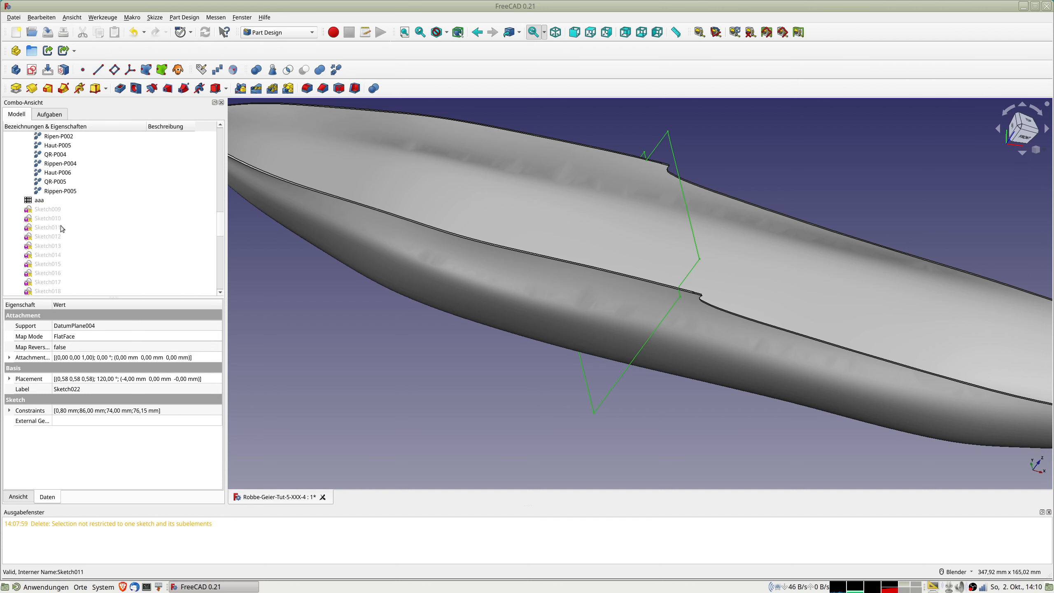
scroll(60, 226, up, 5)
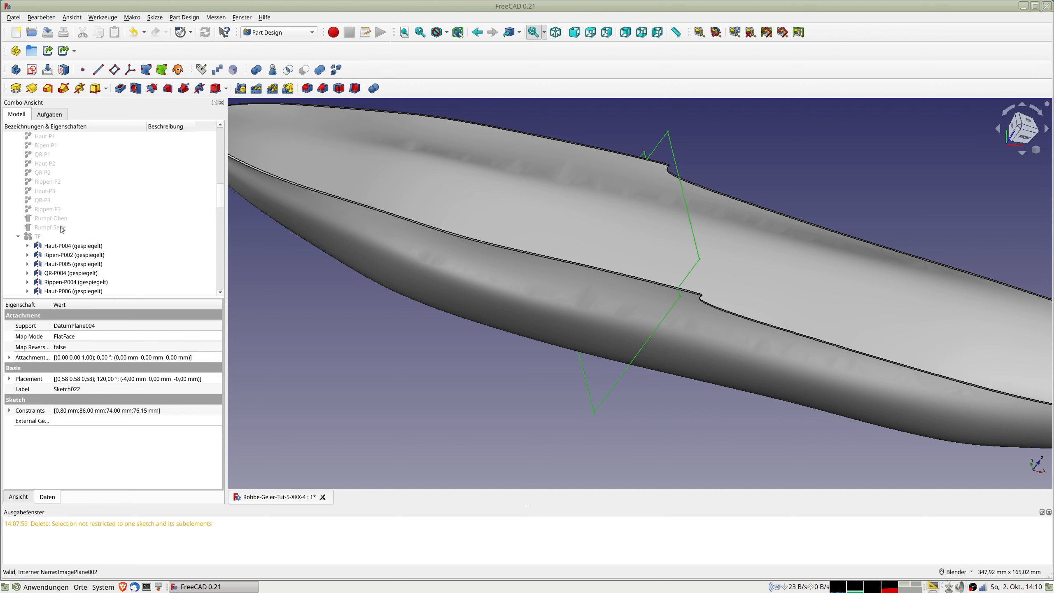
click(55, 227)
key(space)
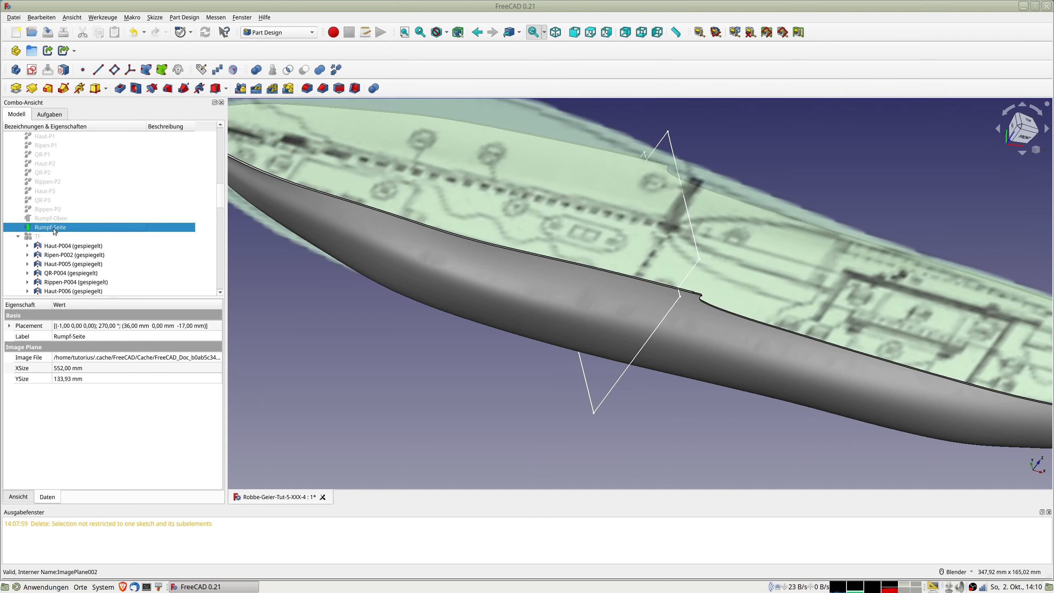
middle_drag(539, 299, 546, 225)
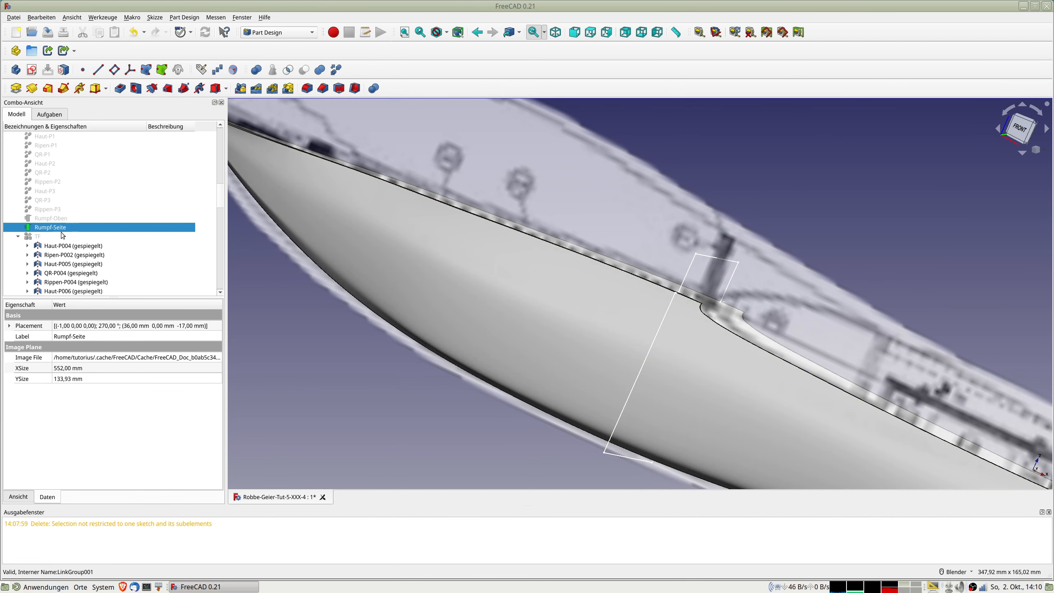
Reopen the frame profile sketch Sketch022 for editing
scroll(64, 255, down, 9)
scroll(64, 255, down, 5)
click(52, 291)
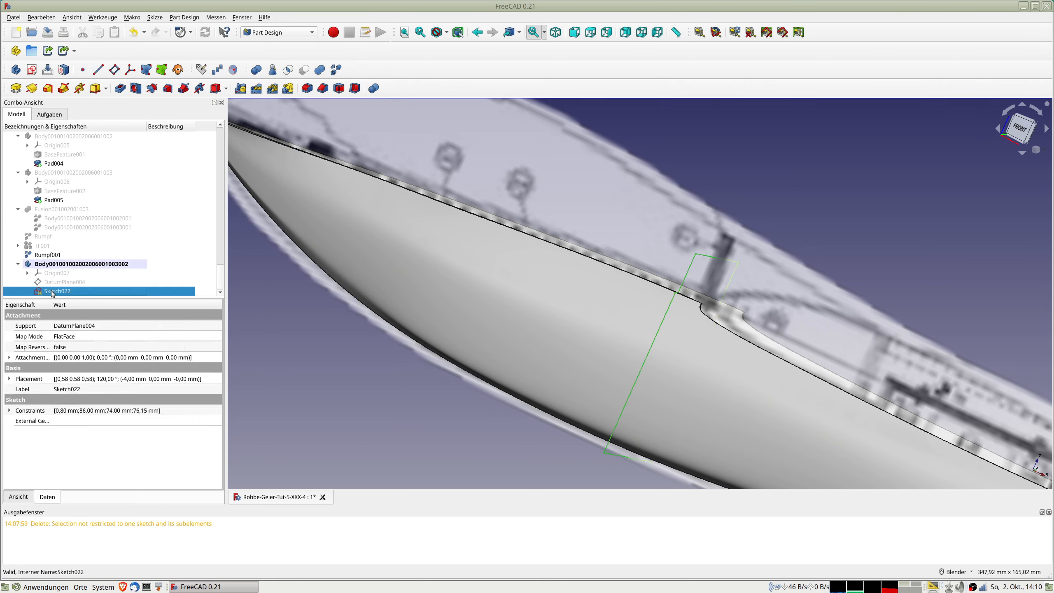
double_click(52, 291)
Raise the upper outline's top edge to the height of the hull contour in the reference image
mouse_move(765, 253)
middle_down()
mouse_move(632, 259)
mouse_move(604, 288)
mouse_move(584, 283)
mouse_move(940, 265)
middle_up()
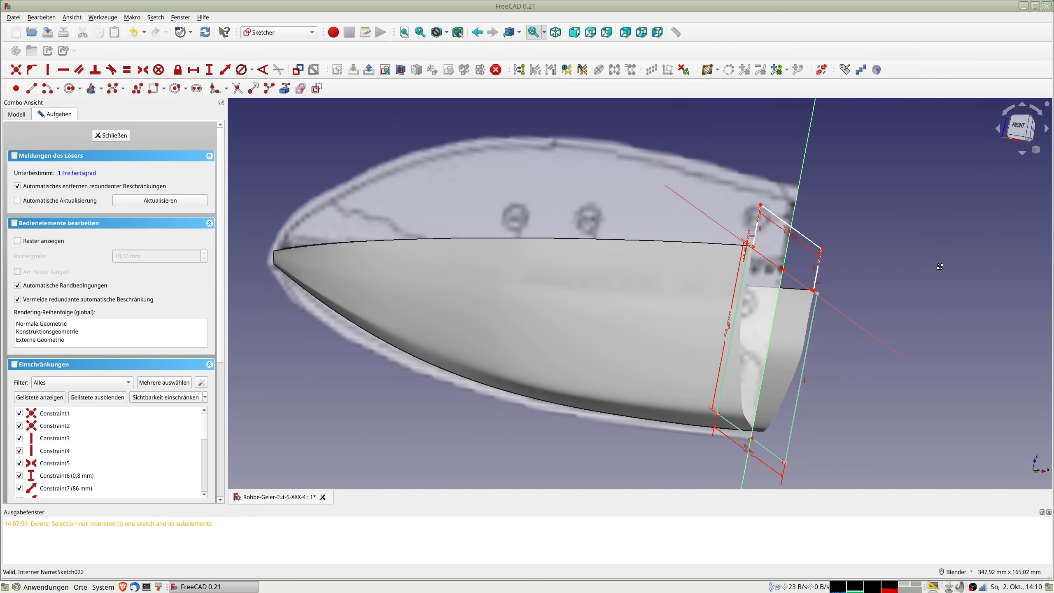
scroll(819, 236, up, 2)
scroll(797, 214, up, 1)
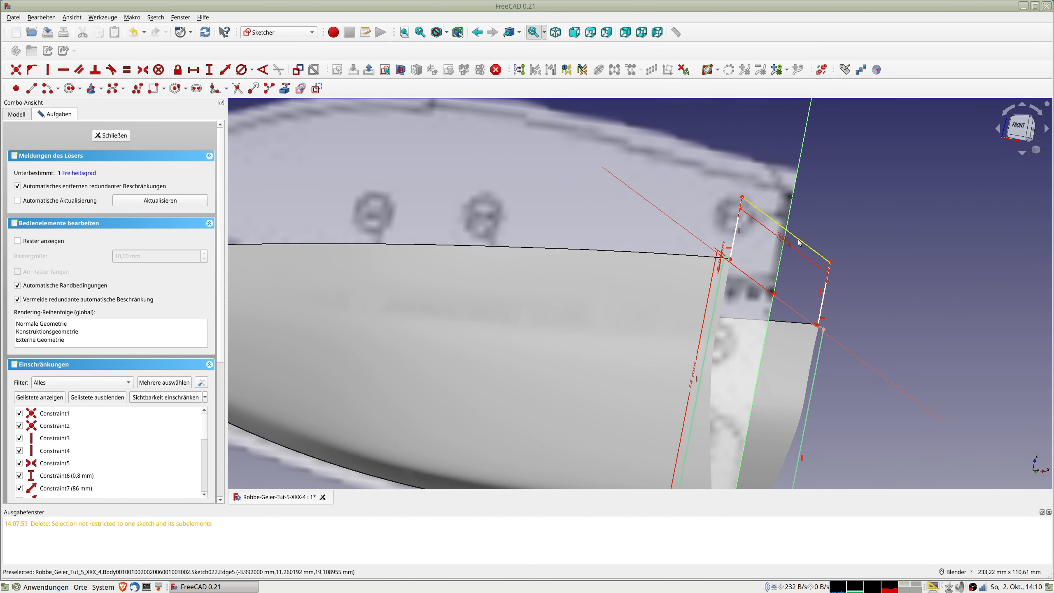
drag(800, 240, 805, 207)
middle_drag(804, 208, 834, 224)
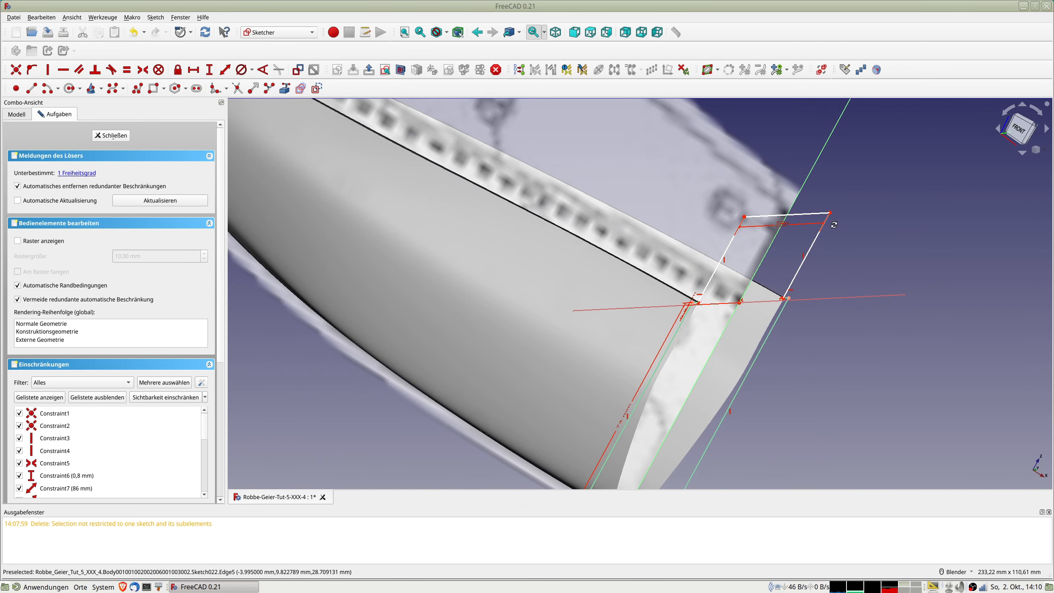
drag(805, 214, 806, 212)
Constrain the length of the upper outline's left vertical line to 30 mm
click(732, 245)
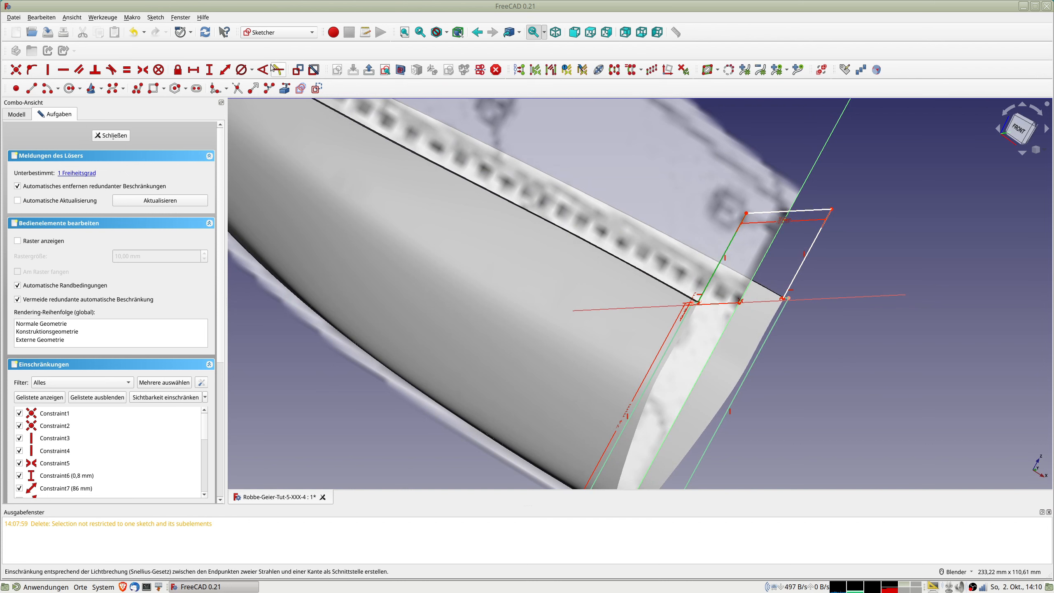
click(224, 71)
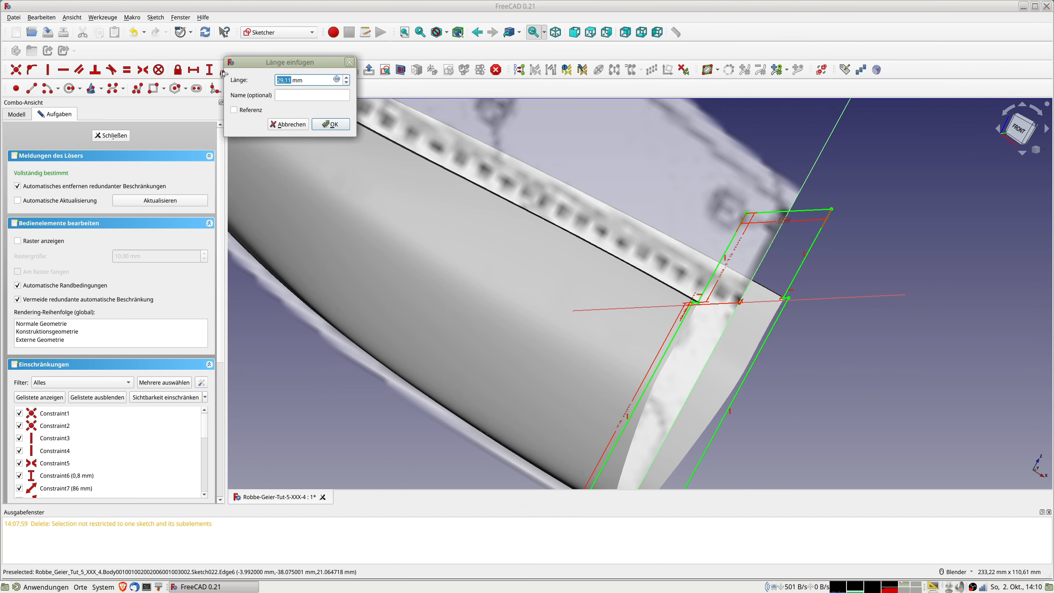
key(Return)
scroll(780, 227, down, 2)
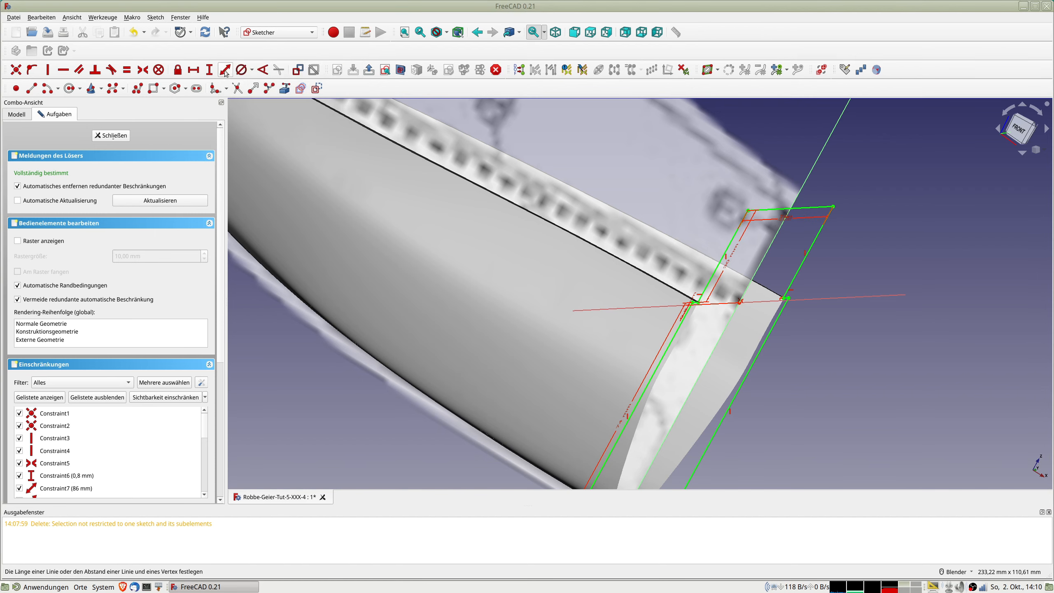
mouse_move(780, 227)
middle_down()
mouse_move(658, 241)
mouse_move(639, 234)
middle_up()
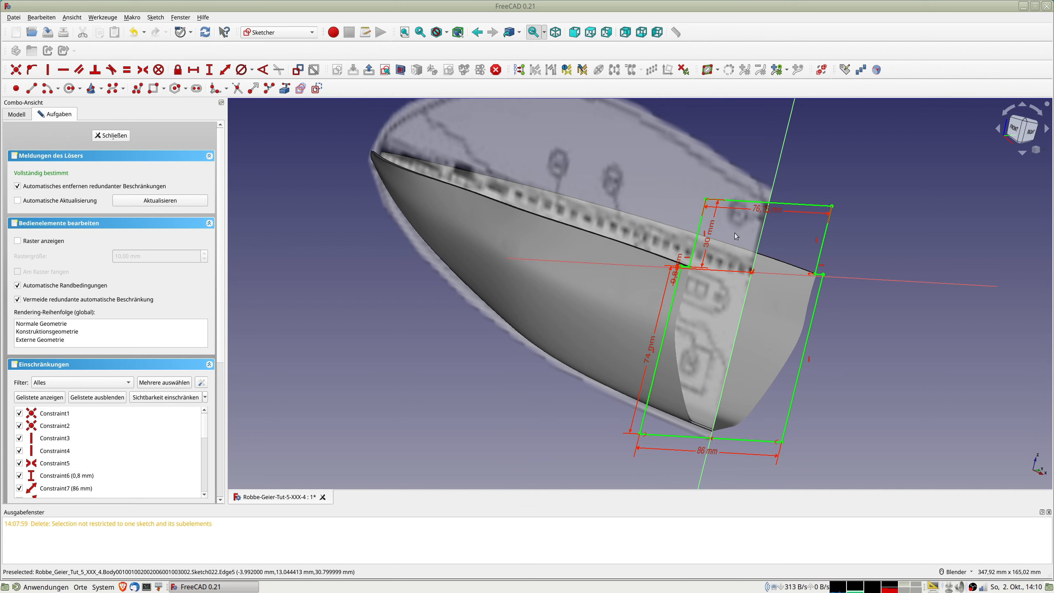
Fillet both top corners of the upper outline and make the two corner arcs equal
middle_drag(851, 268, 769, 254)
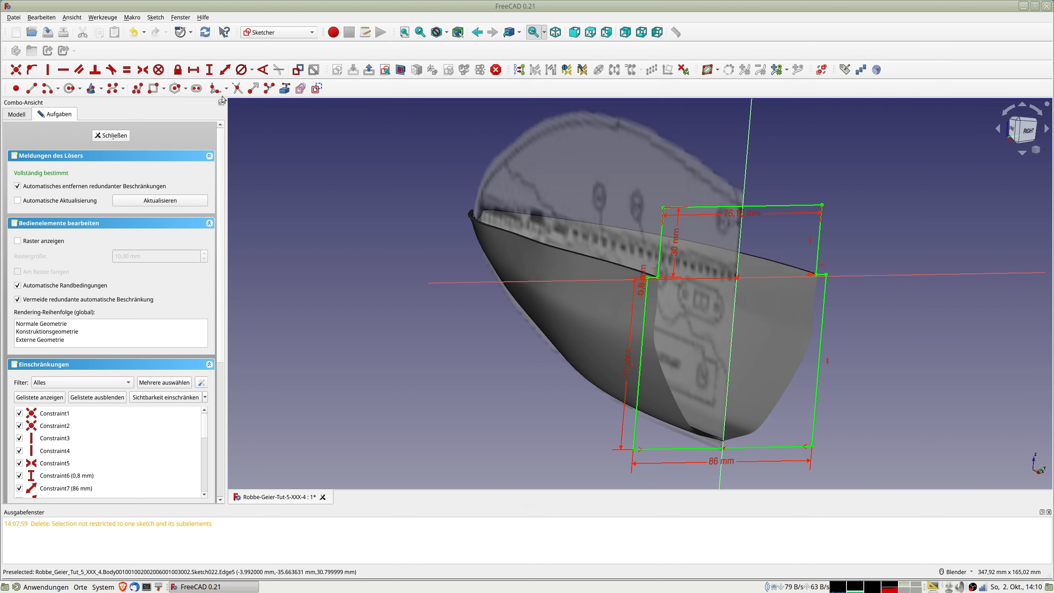
click(663, 207)
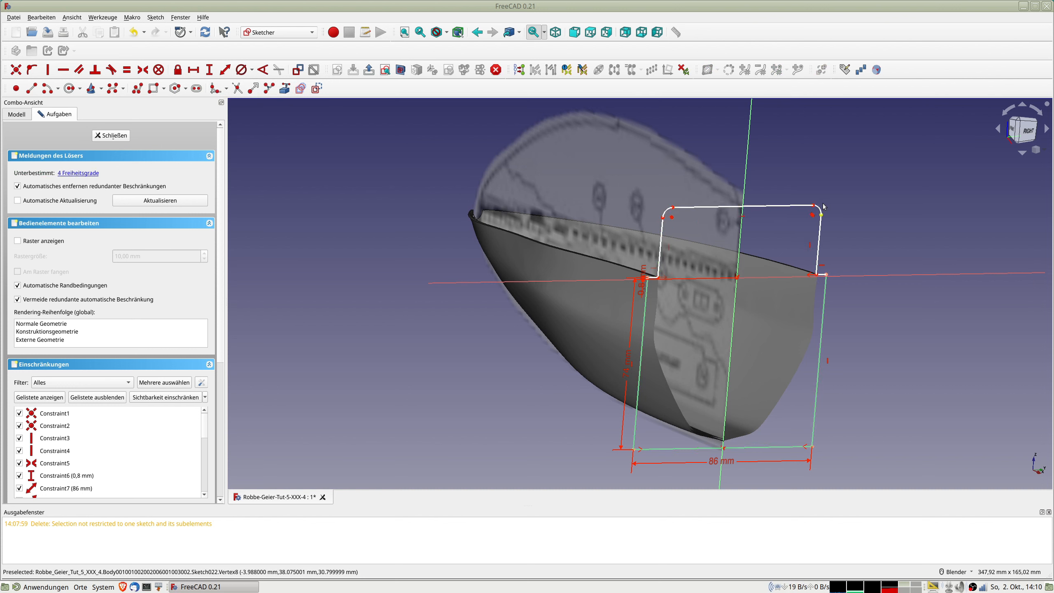
click(822, 209)
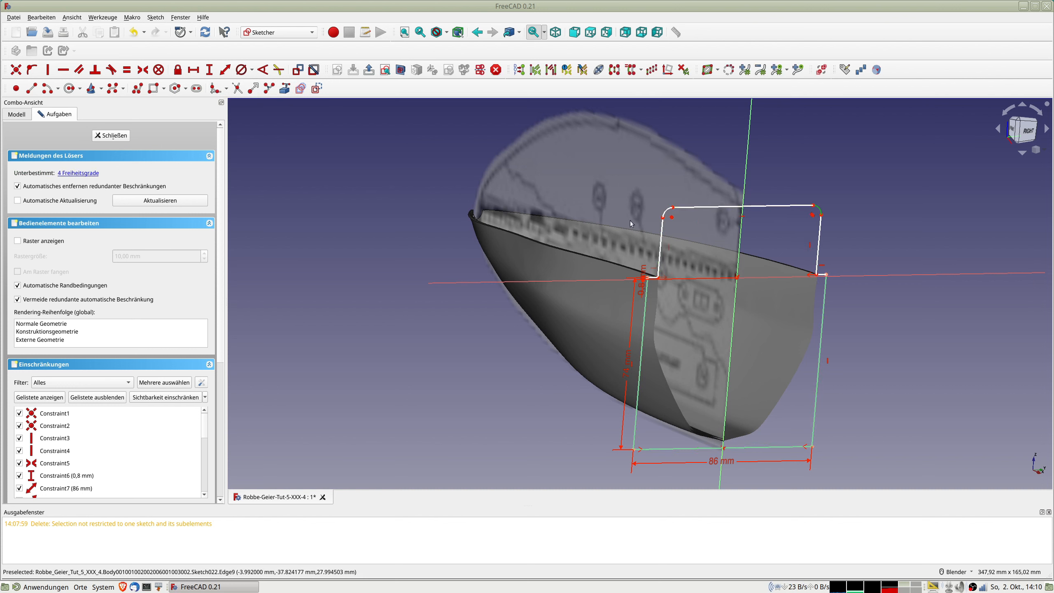
click(666, 210)
key(e)
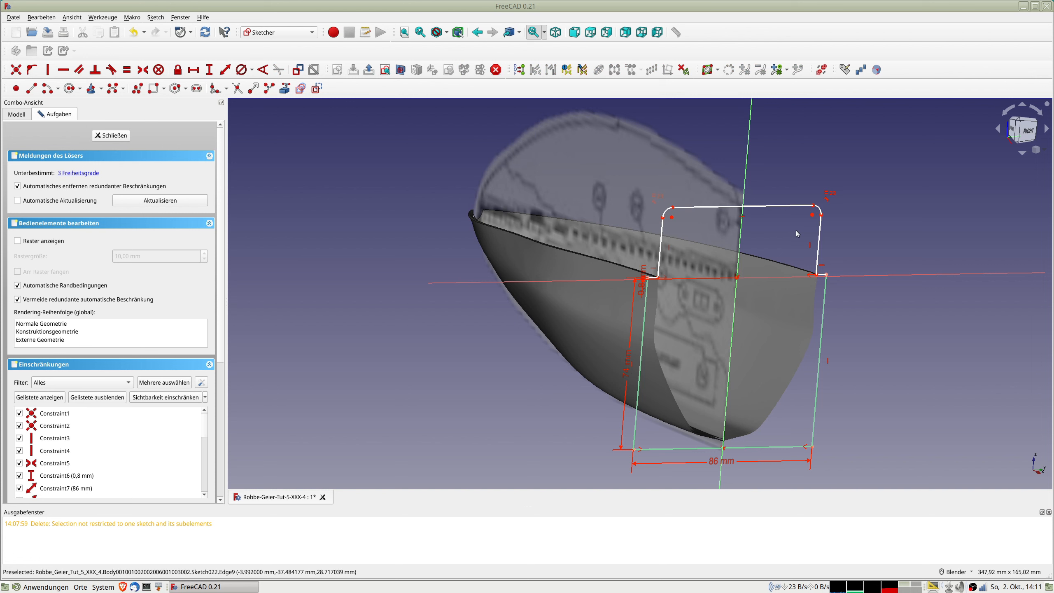
click(674, 210)
click(801, 185)
Constrain the height from the foot of the left vertical line to the upper arc end to 30 mm and place the dimension outside the outline
scroll(676, 208, up, 3)
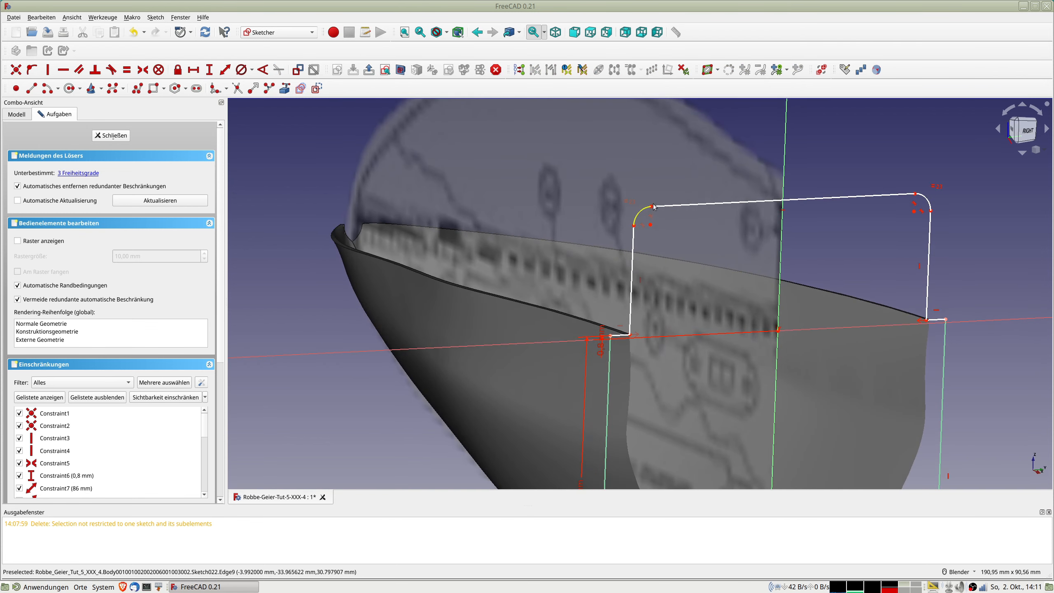
scroll(654, 206, up, 4)
middle_drag(653, 207, 792, 247)
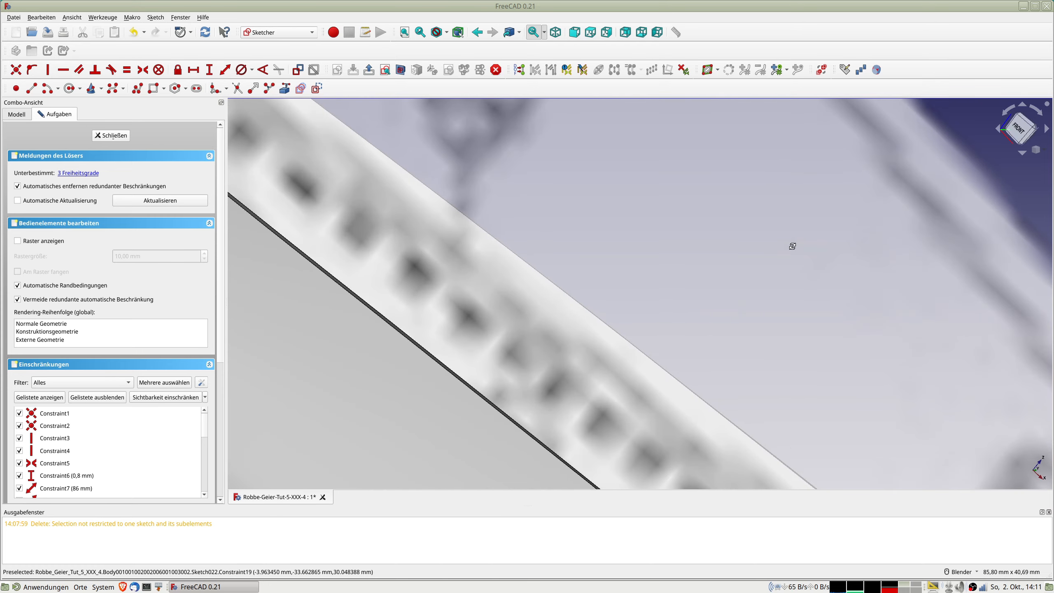
scroll(742, 237, down, 5)
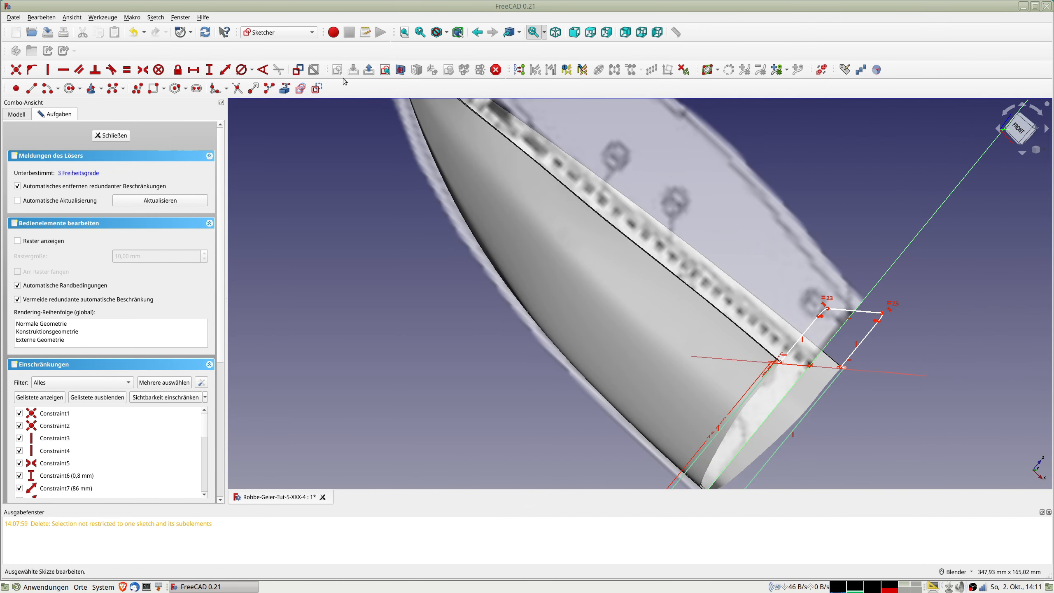
click(385, 69)
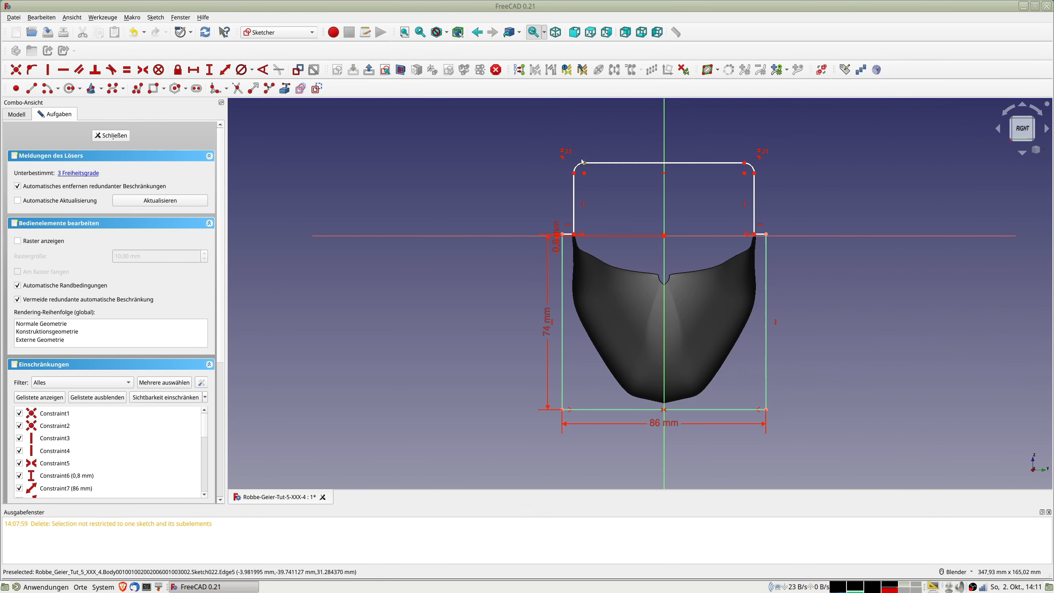
scroll(584, 163, up, 1)
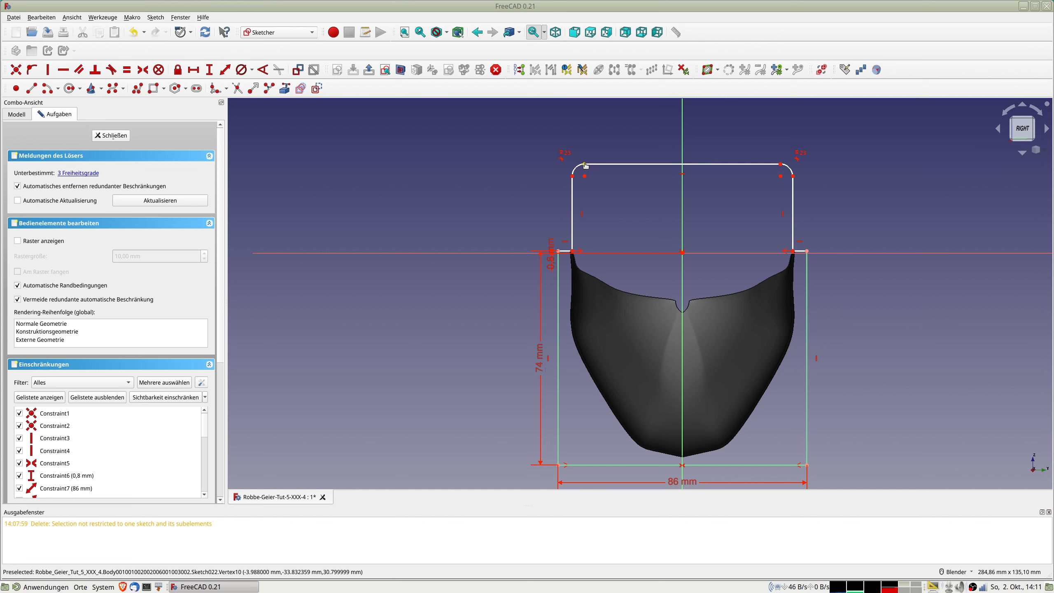
click(585, 164)
click(573, 251)
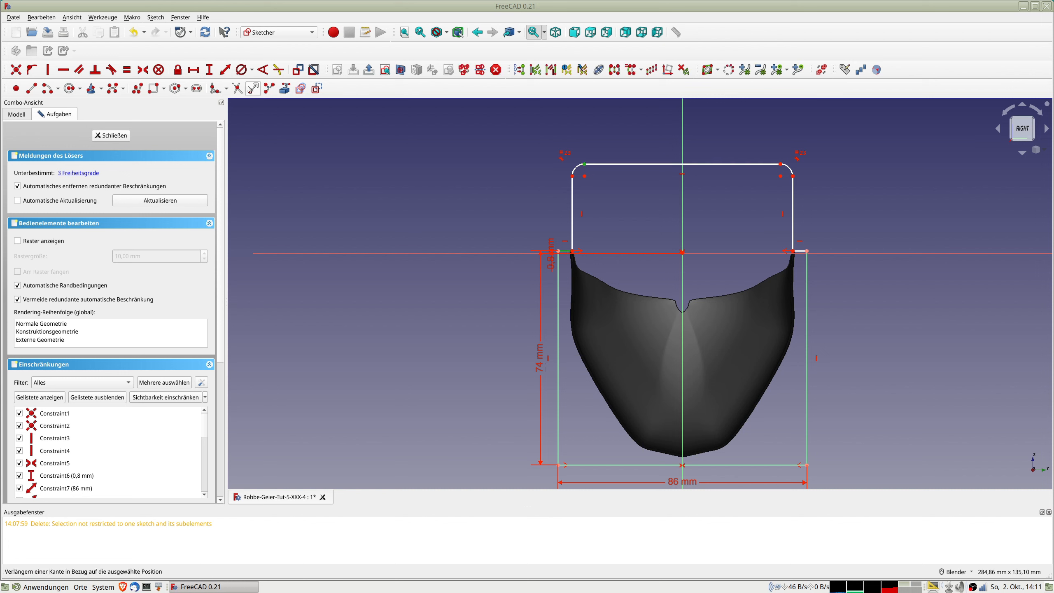
click(226, 69)
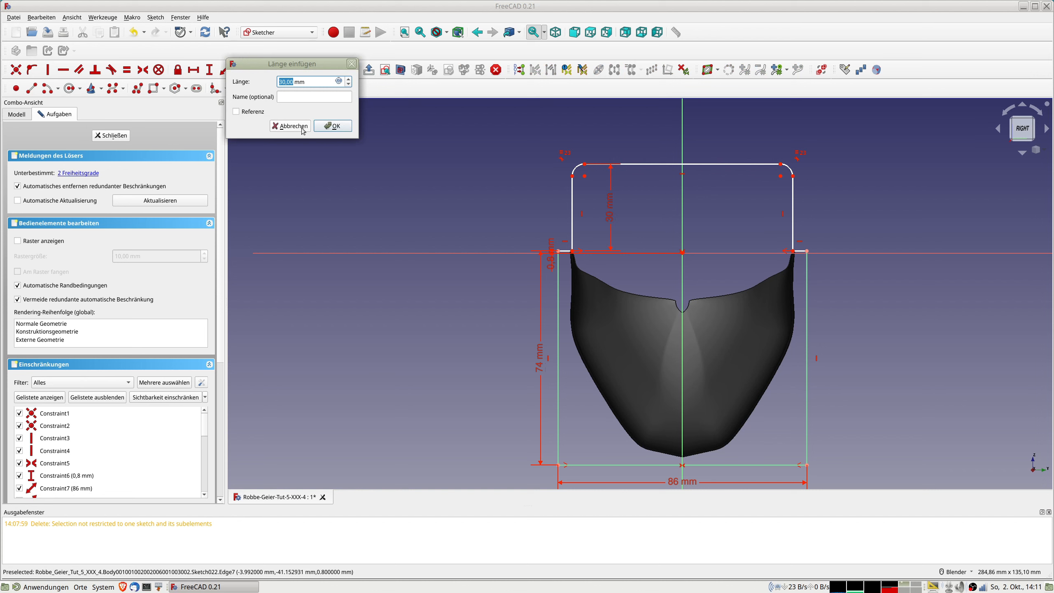
click(333, 126)
drag(610, 205, 456, 206)
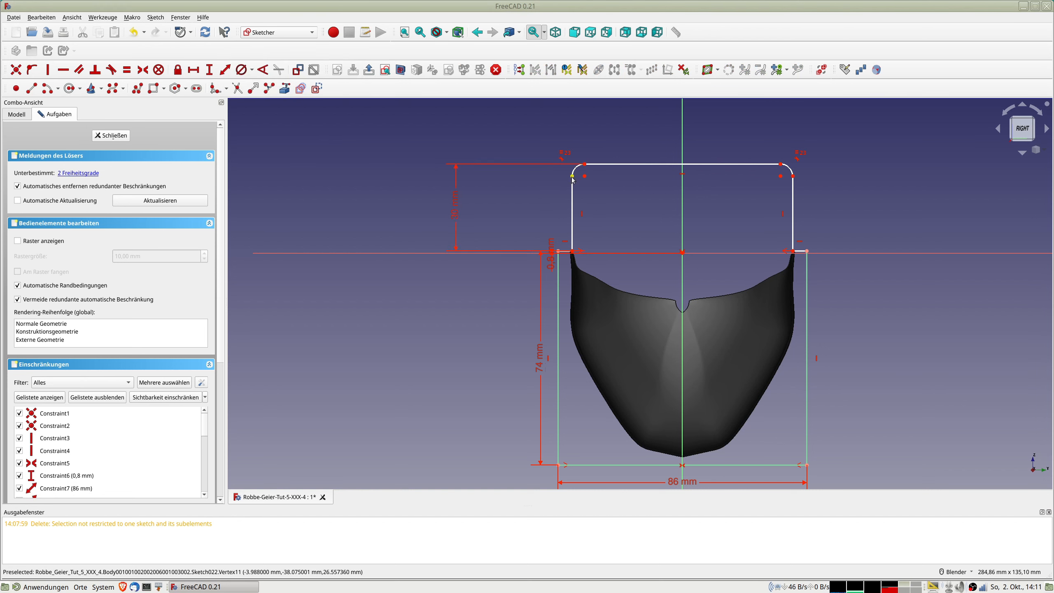
Enlarge the equal corner arcs and align the upper outline's left vertical line with the hull's upper tip
drag(573, 180, 574, 190)
mouse_move(572, 208)
mouse_down()
mouse_move(567, 244)
mouse_move(546, 244)
mouse_up()
scroll(575, 245, up, 10)
scroll(796, 276, down, 4)
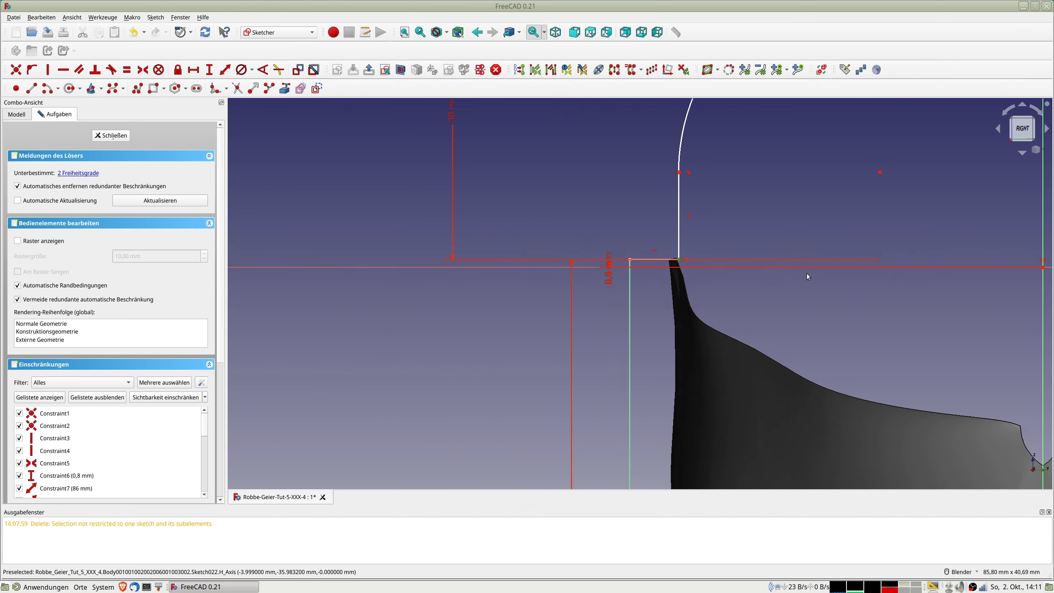
shift+middle_drag(1017, 257, 696, 275)
scroll(874, 290, down, 4)
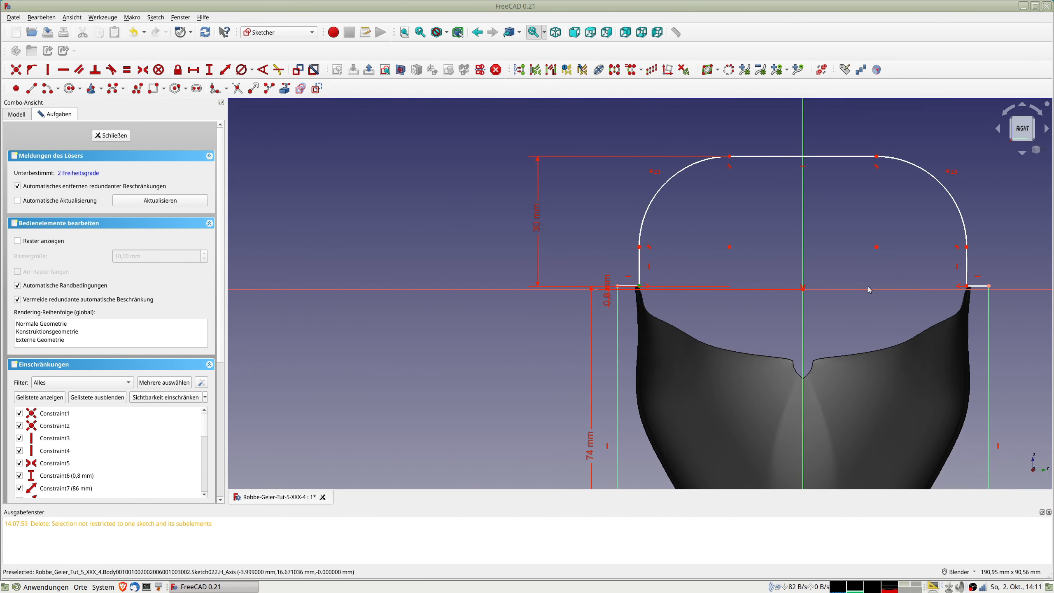
Constrain the distance between the upper outline's two vertical lines to 75.82 mm
click(967, 267)
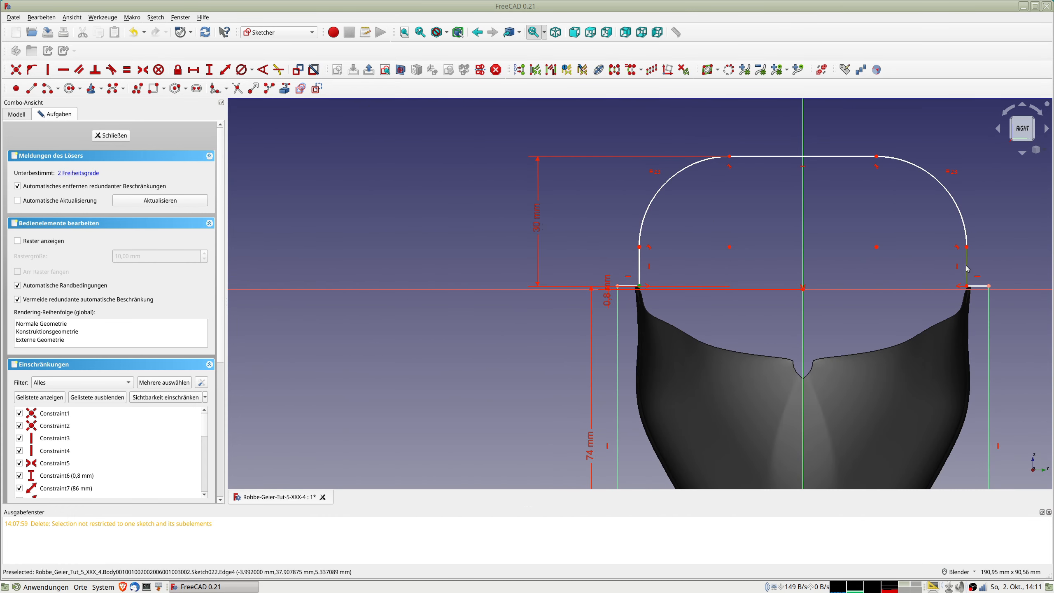
click(224, 70)
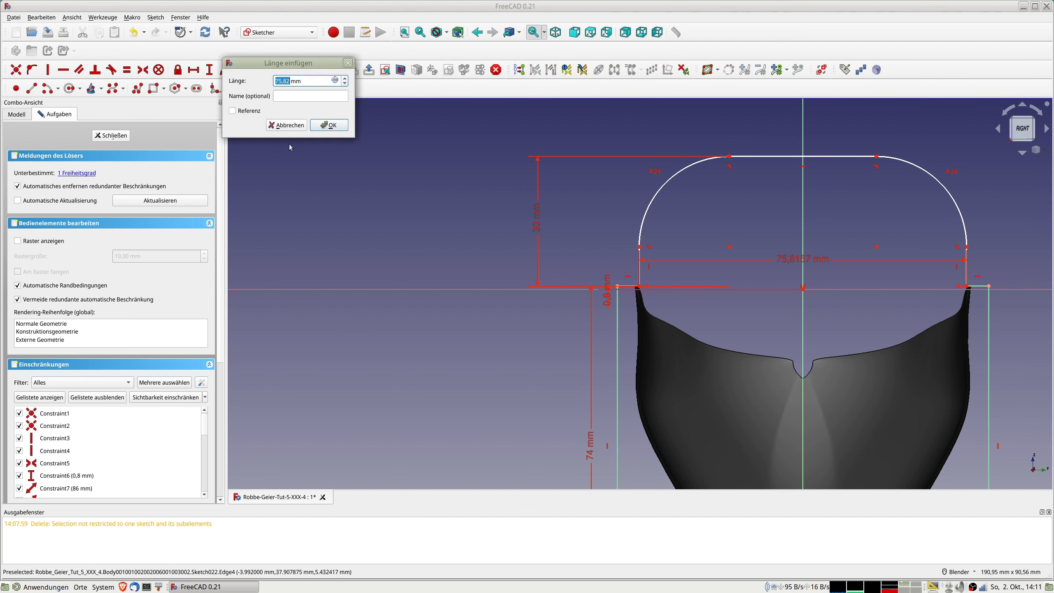
key(Return)
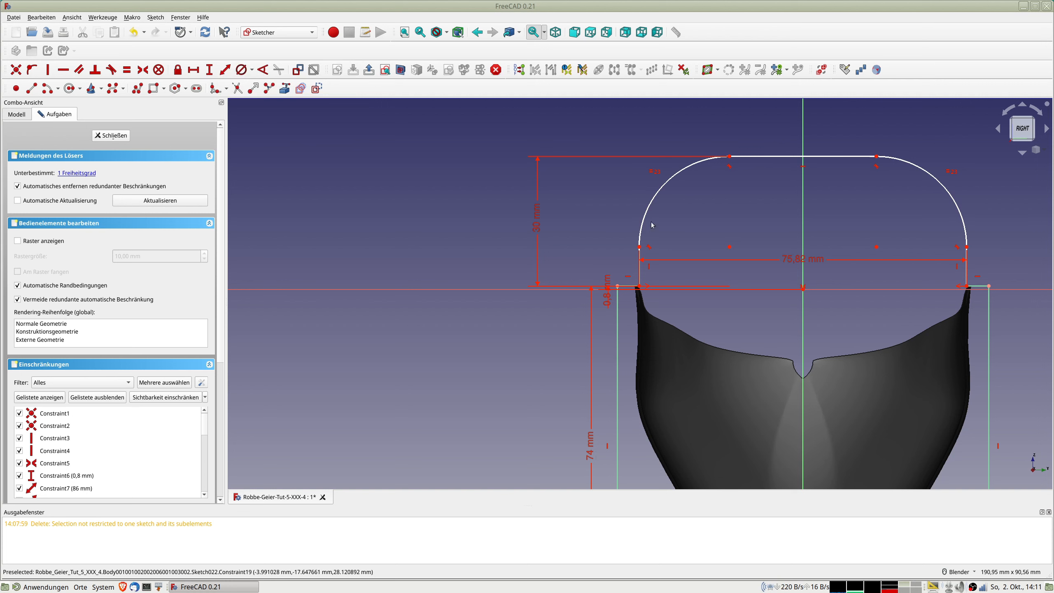
Enlarge the corner arcs until they end just above the short horizontal lines, and close the sketch
drag(639, 249, 636, 281)
mouse_move(788, 271)
middle_down()
mouse_move(811, 267)
mouse_move(829, 285)
middle_up()
scroll(807, 263, down, 4)
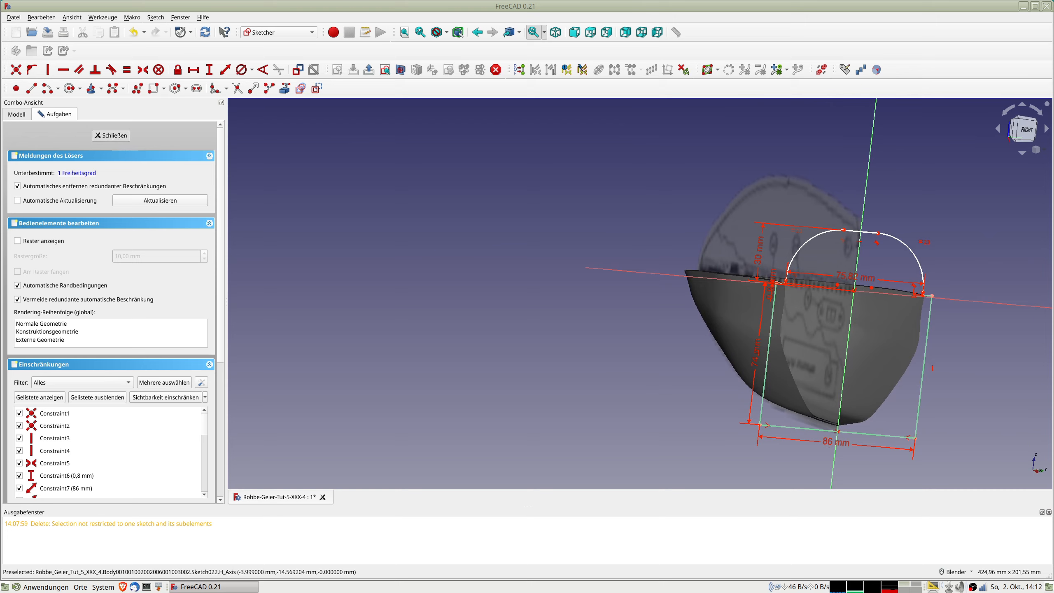
click(111, 136)
middle_drag(580, 262, 635, 291)
Hide the Rumpf-Seite image and bring the hull with the profile sketch back into view
scroll(103, 200, up, 7)
scroll(102, 201, up, 10)
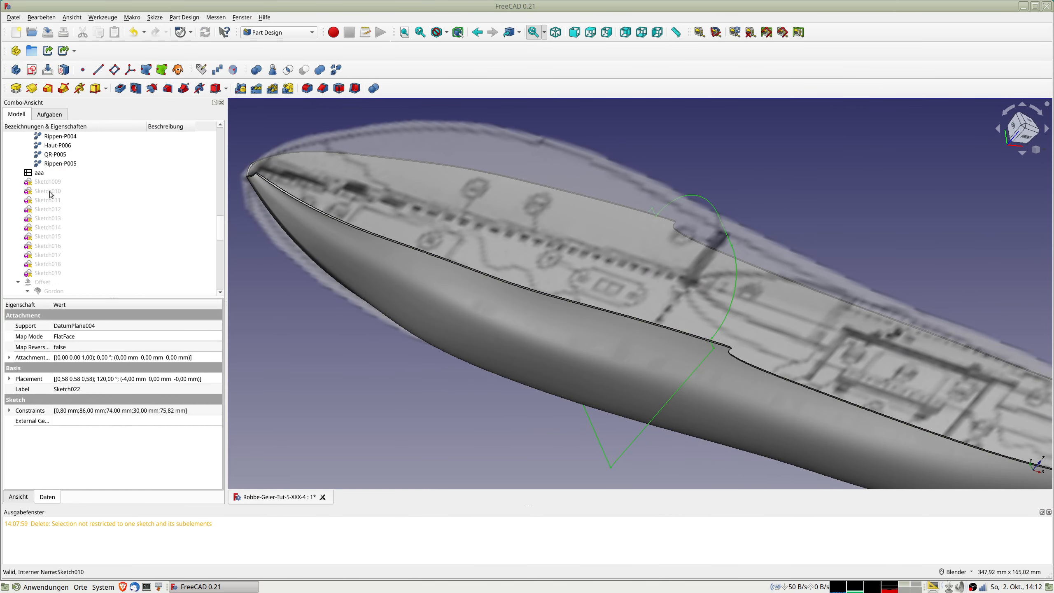
click(46, 255)
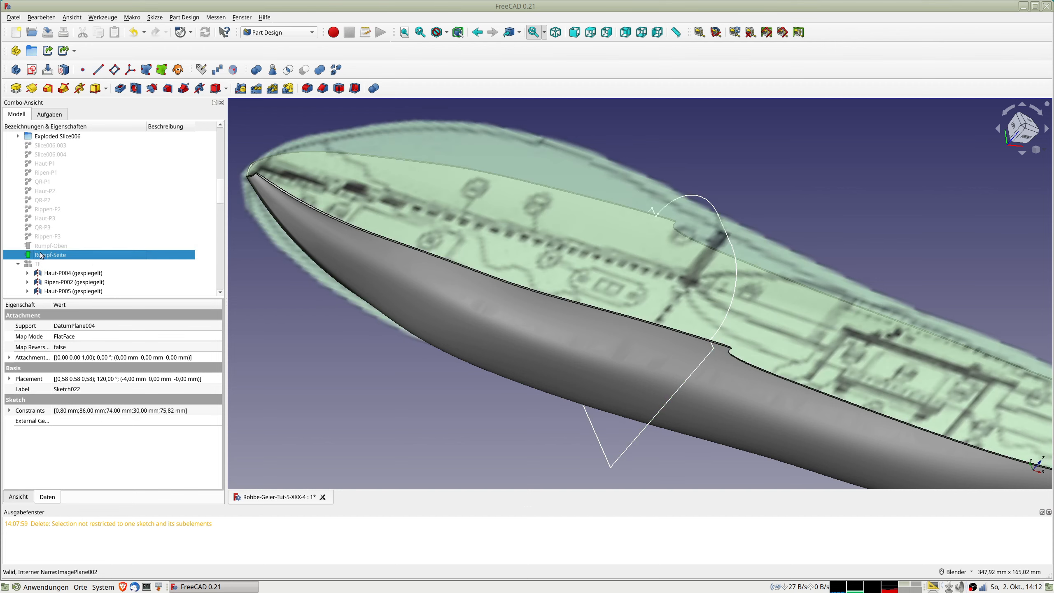
key(space)
scroll(714, 249, up, 3)
middle_drag(710, 224, 739, 239)
scroll(733, 223, up, 1)
middle_drag(708, 207, 709, 227)
shift+middle_drag(644, 216, 763, 322)
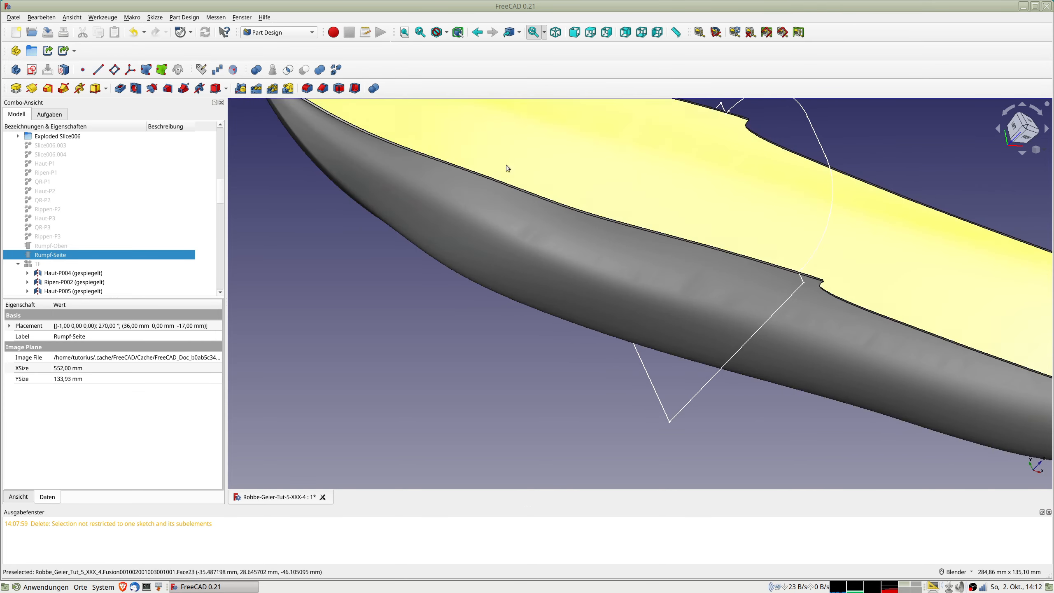
scroll(88, 270, down, 8)
scroll(89, 271, down, 4)
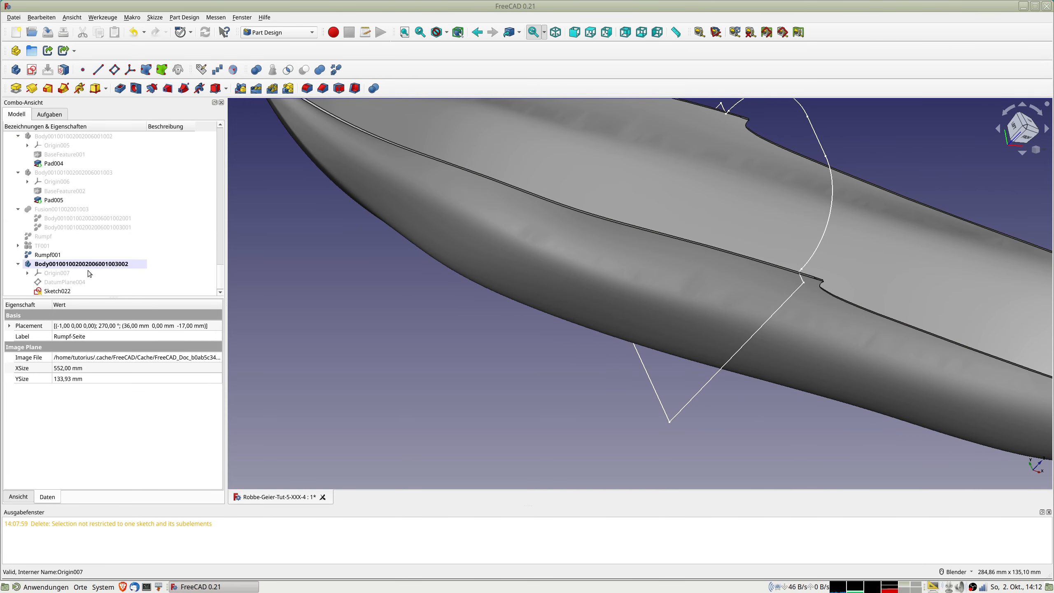
Pad the frame profile sketch 2 mm with the direction reversed
click(62, 291)
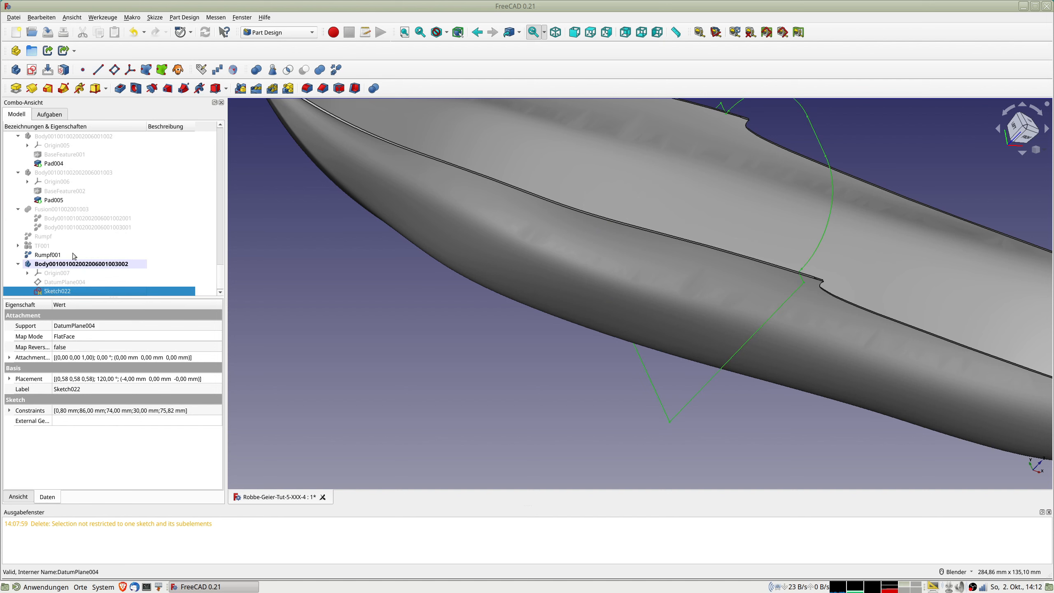
click(15, 89)
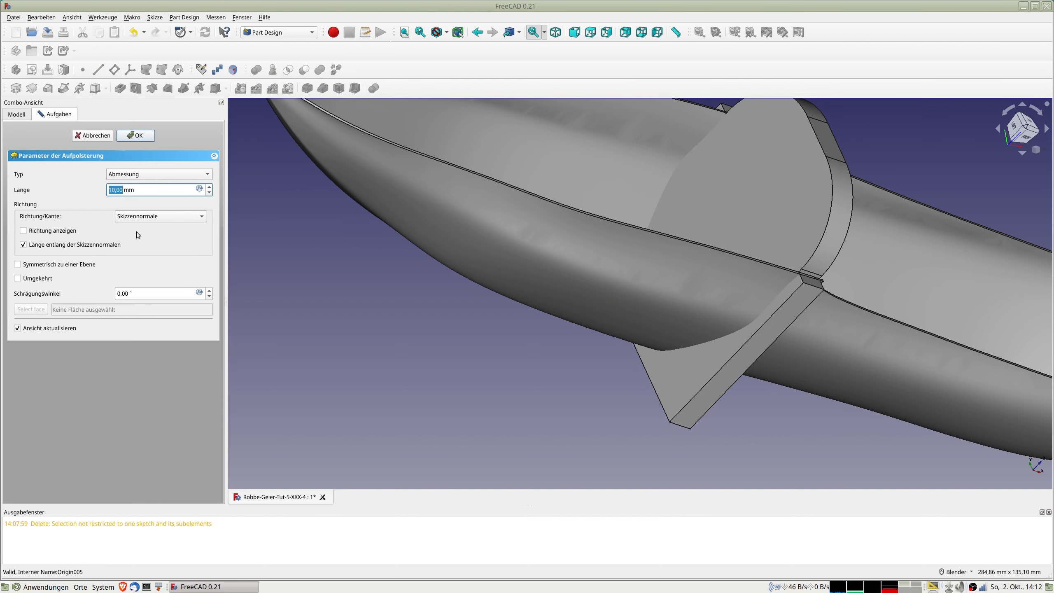
text(2)
middle_drag(816, 200, 711, 206)
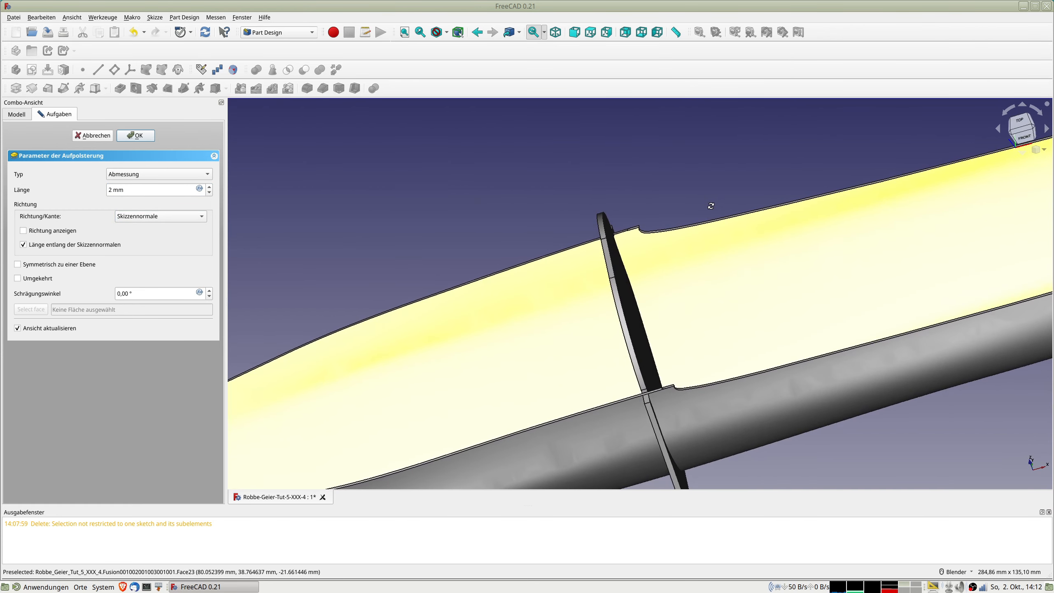
click(25, 279)
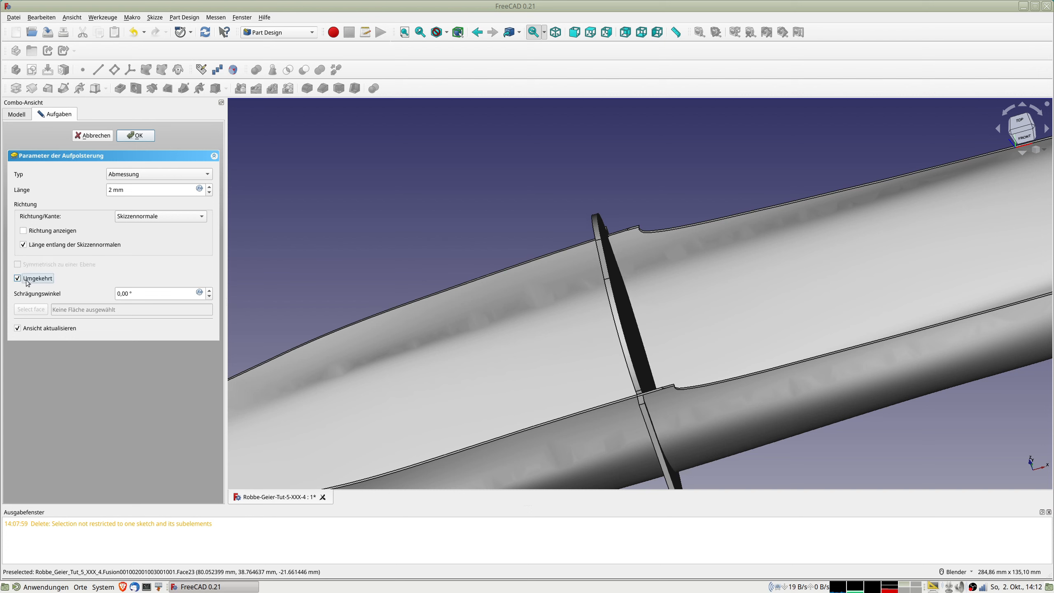
click(138, 136)
Check the pad's upper corner against the hull edge and set the profile's 0.8 mm offset from the horizontal axis to 0.75 mm
middle_drag(726, 393, 706, 419)
scroll(665, 448, up, 10)
middle_drag(641, 200, 695, 183)
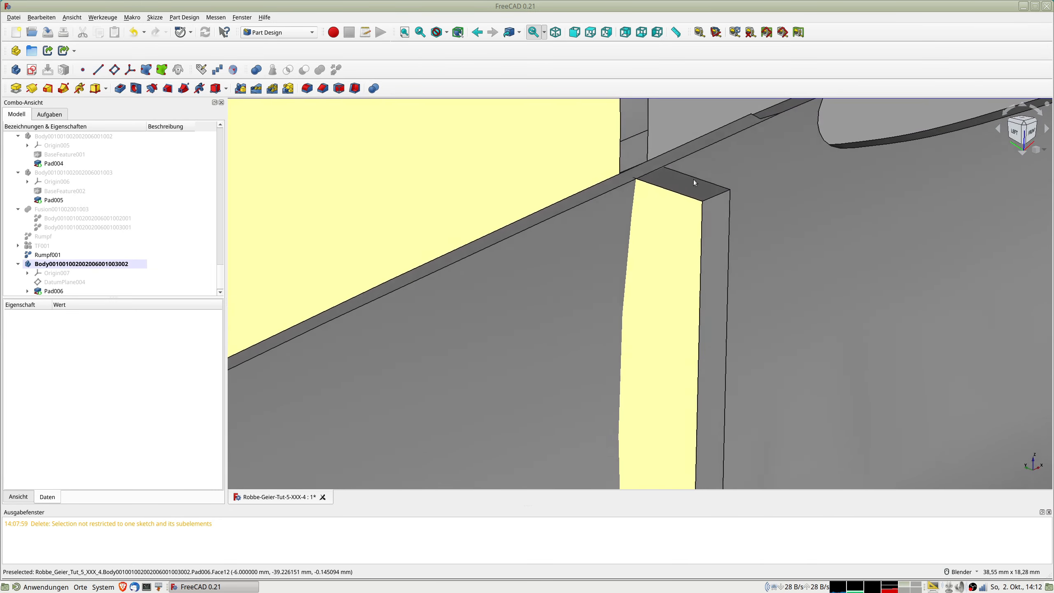
scroll(655, 190, up, 5)
middle_drag(626, 164, 623, 154)
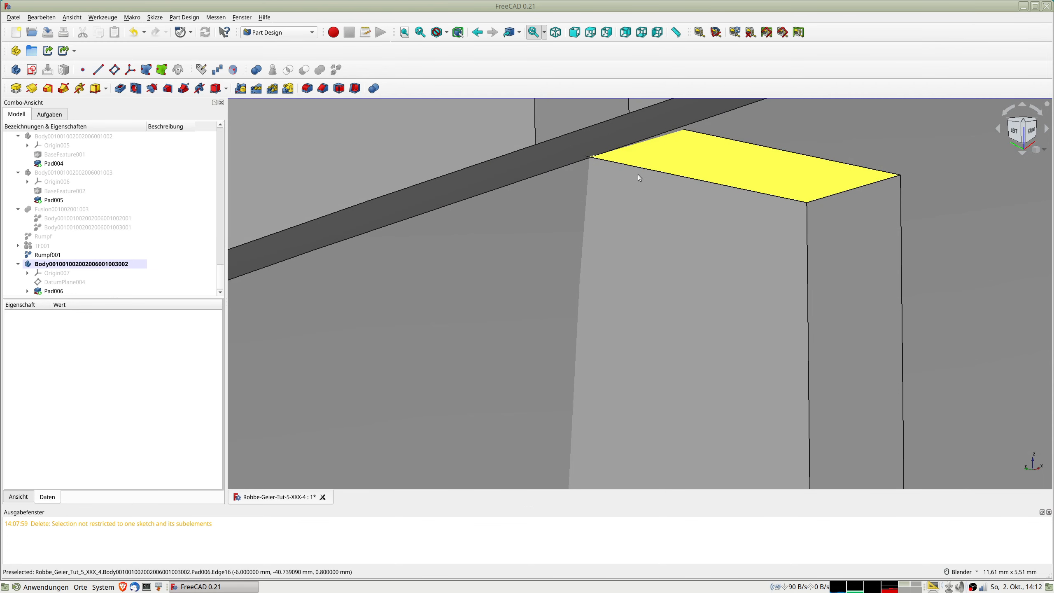
scroll(457, 176, down, 2)
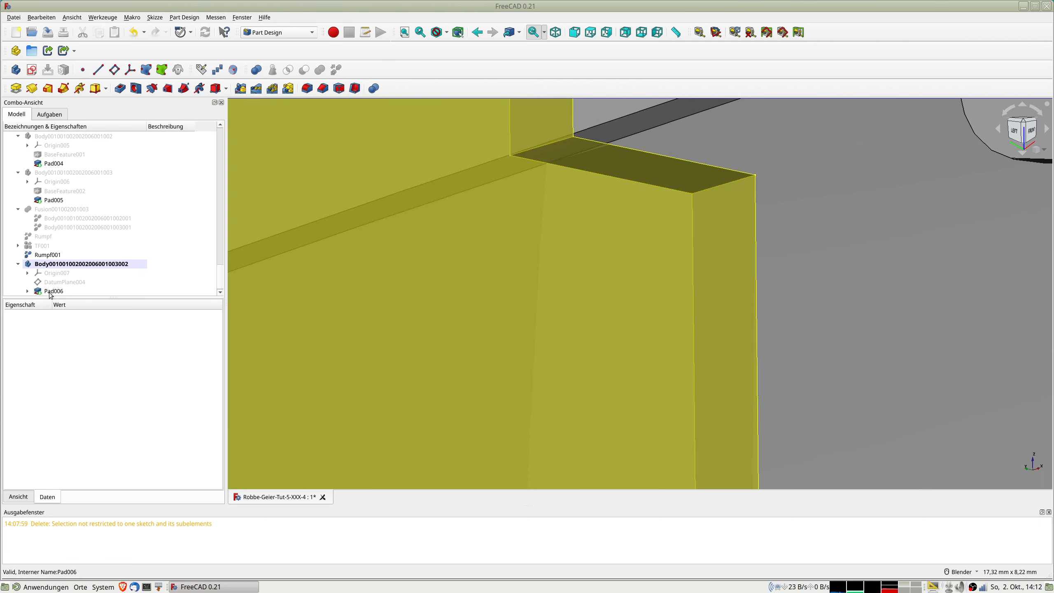
click(27, 291)
double_click(58, 291)
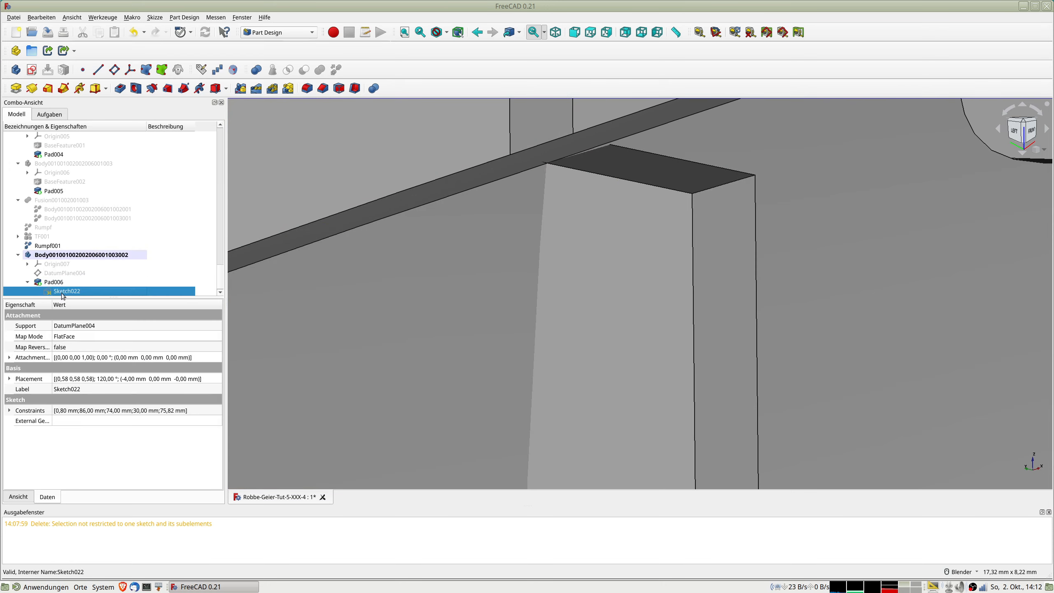
scroll(598, 216, down, 10)
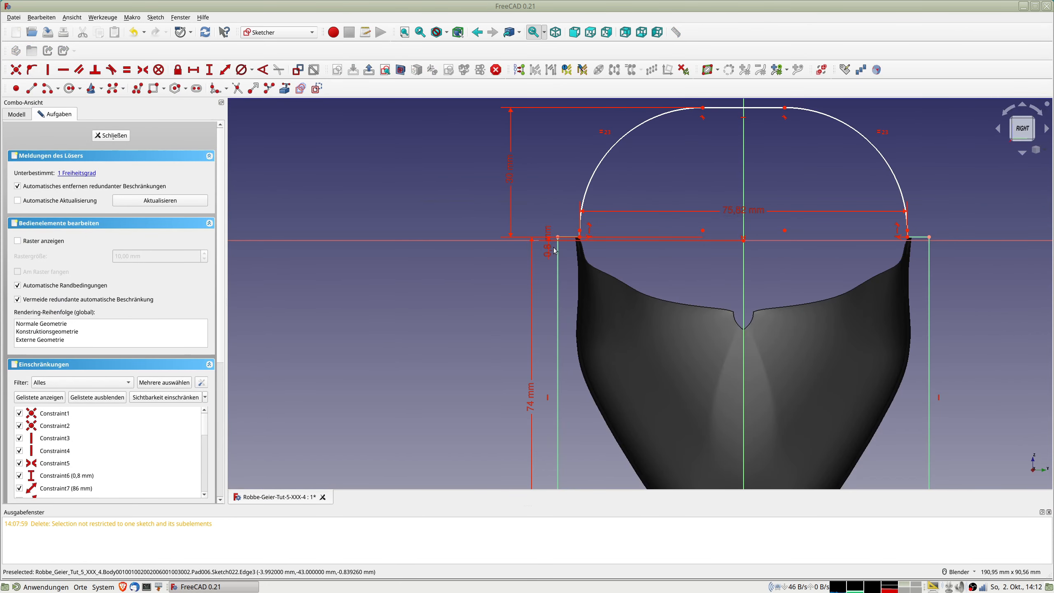
scroll(548, 248, up, 5)
double_click(549, 237)
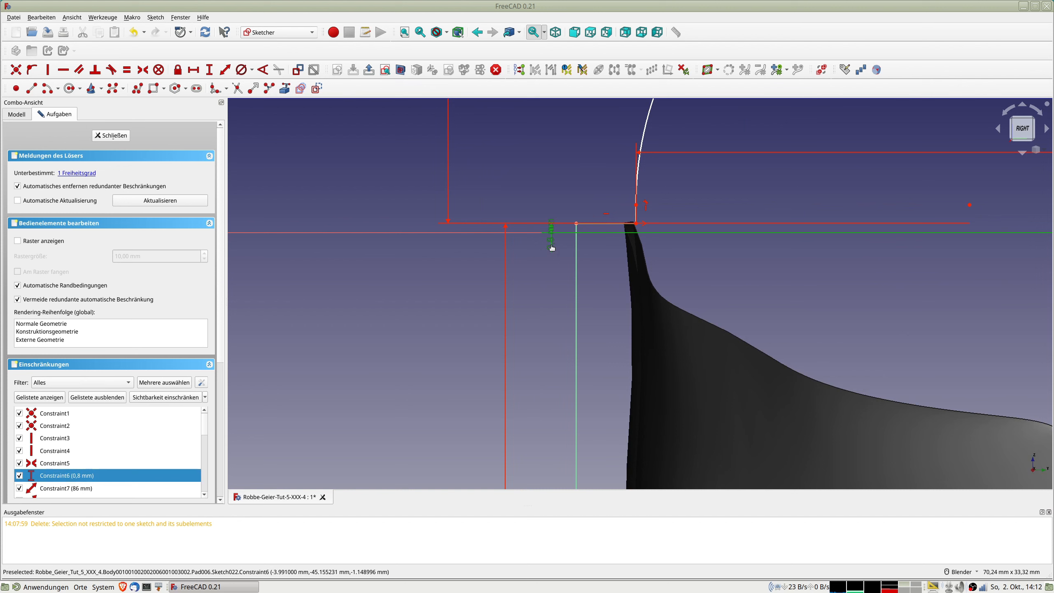
text(0,)
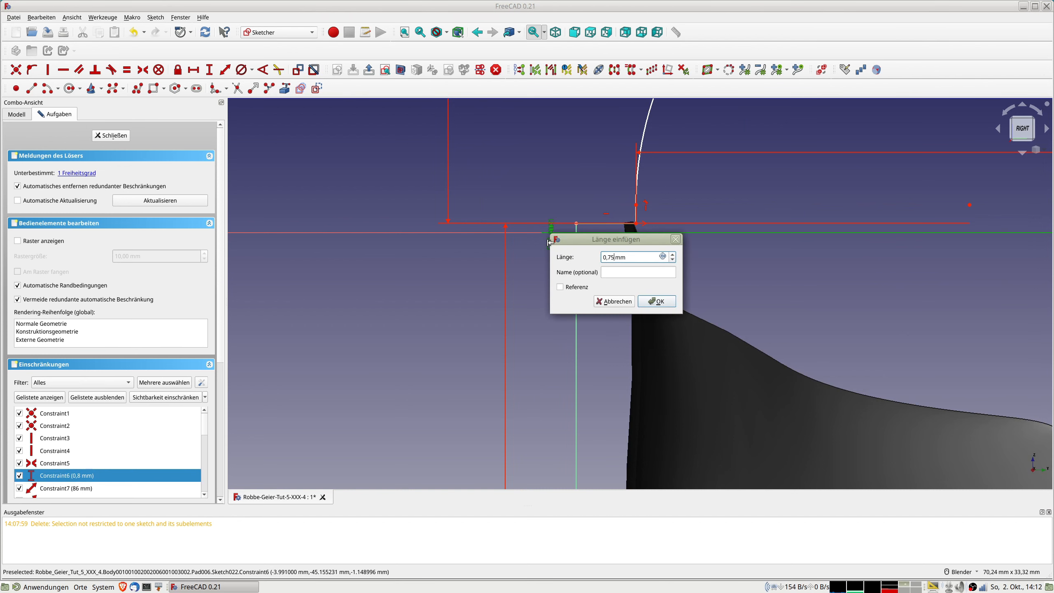
text(75)
key(Return)
click(111, 136)
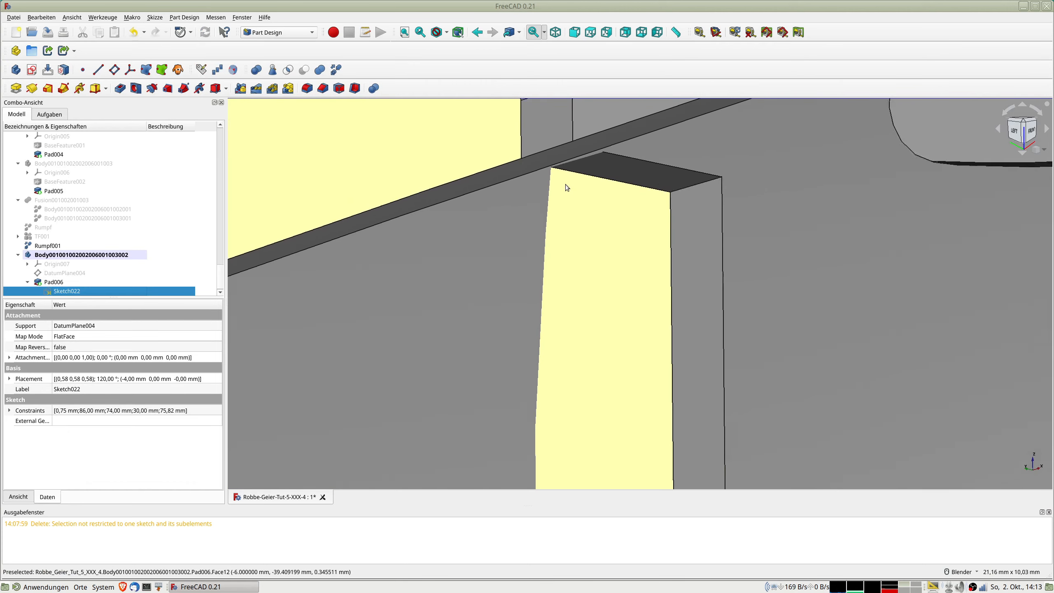
Try to create a refined shape copy of the pad's profile sketch
scroll(565, 185, down, 9)
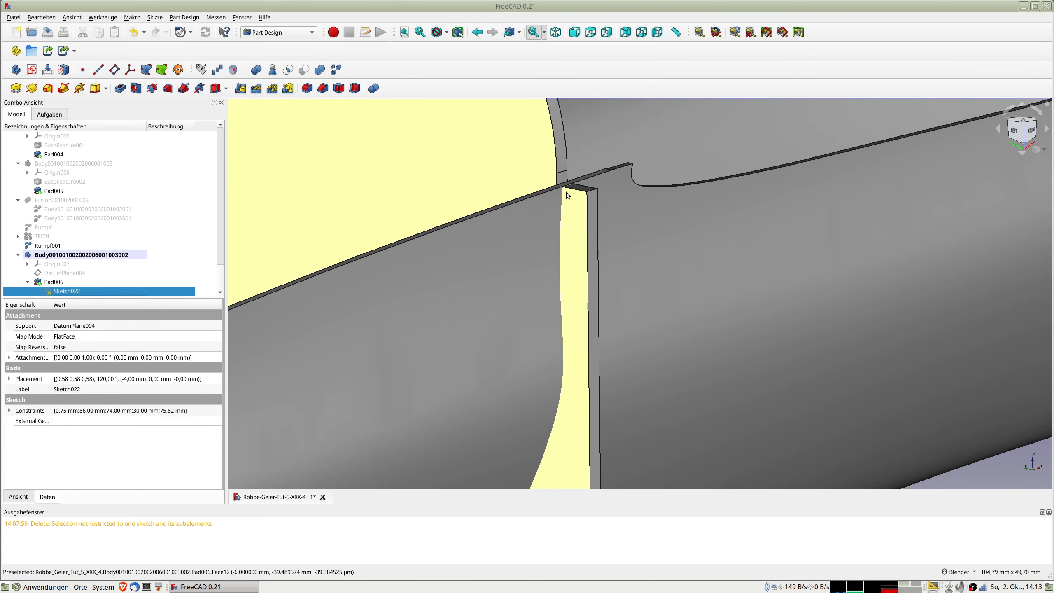
scroll(568, 195, down, 10)
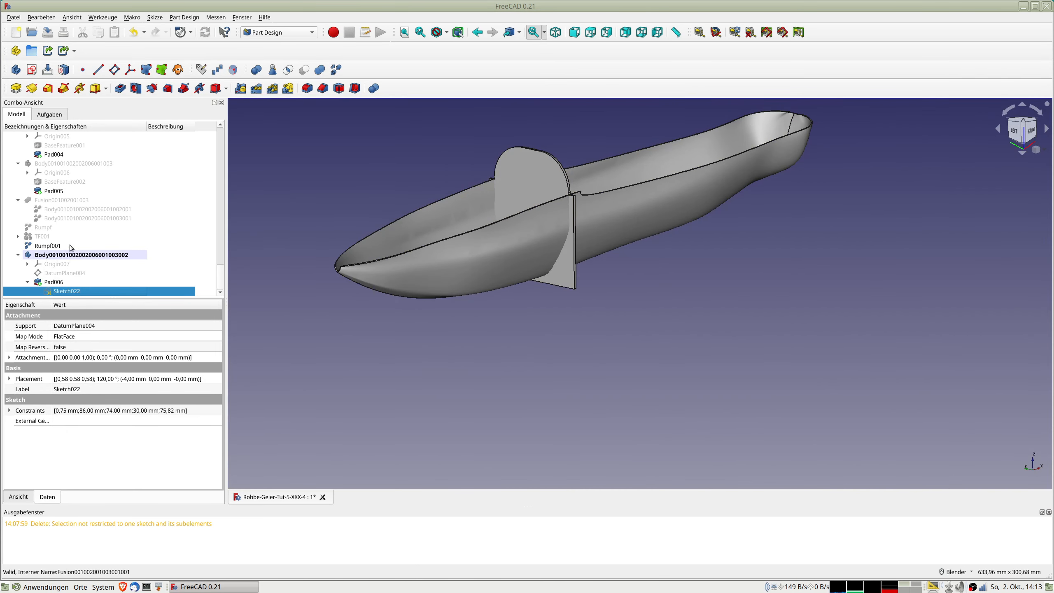
click(336, 70)
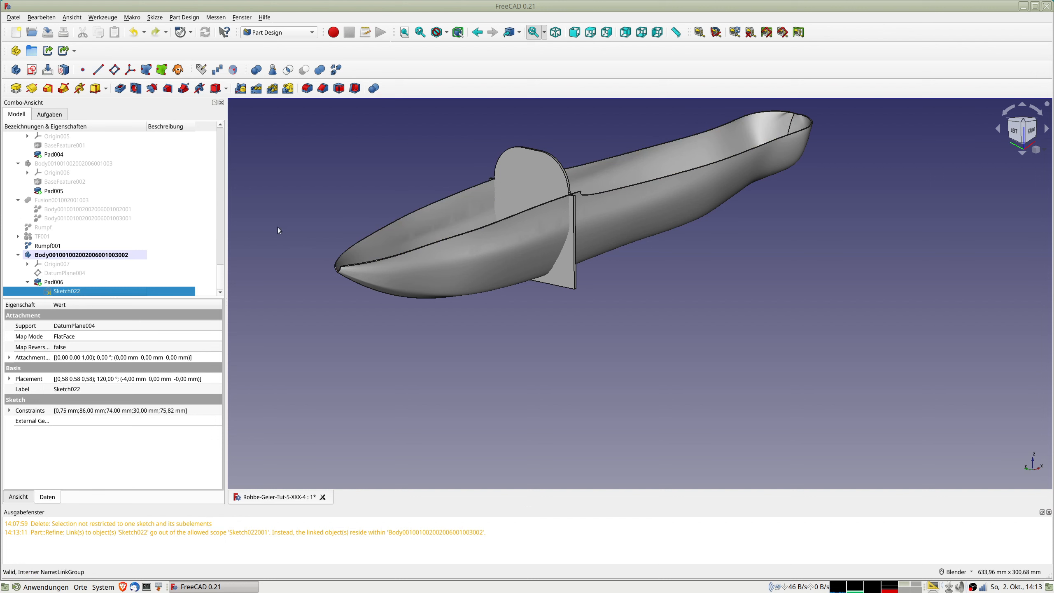
Create a refined shape copy of the whole frame body
click(58, 255)
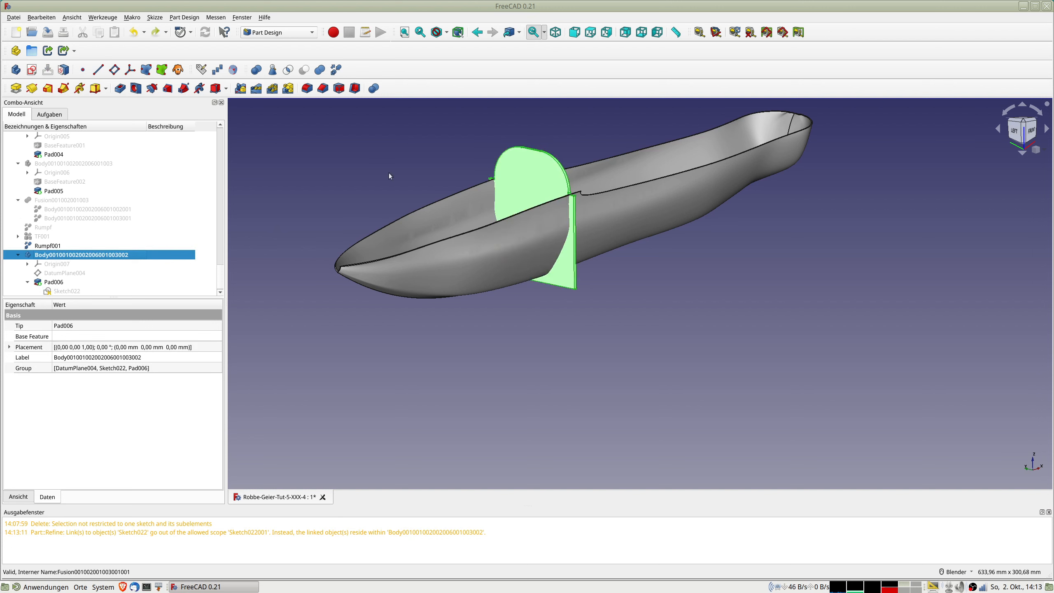
click(450, 193)
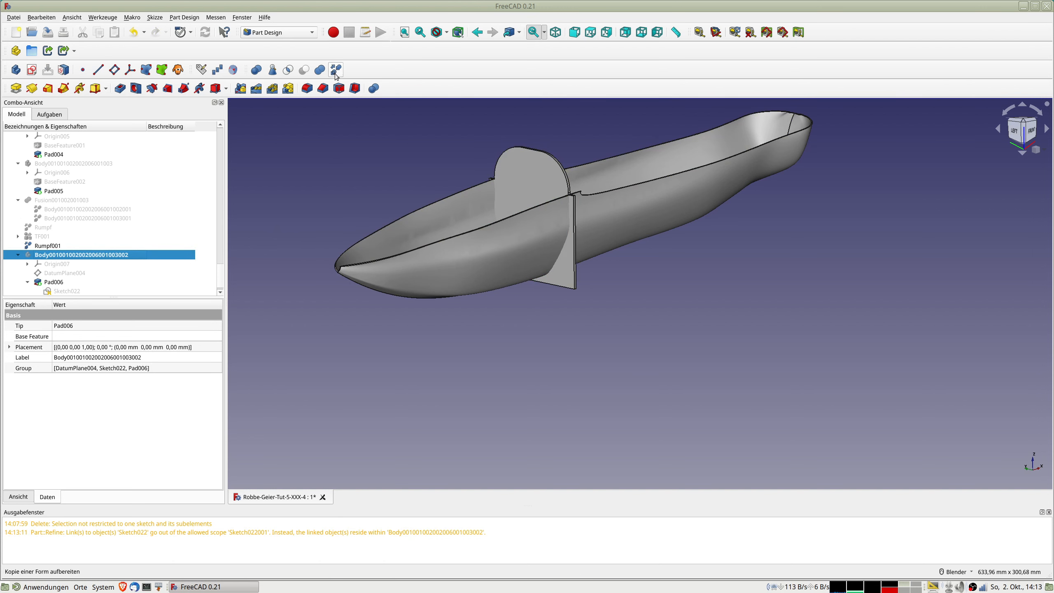
click(285, 34)
click(253, 23)
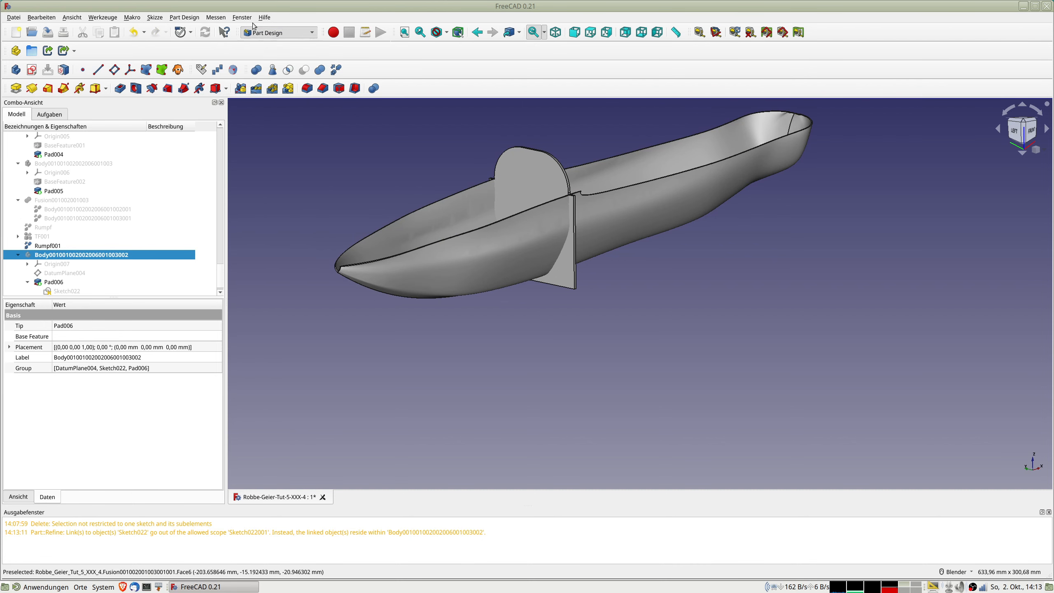
click(158, 18)
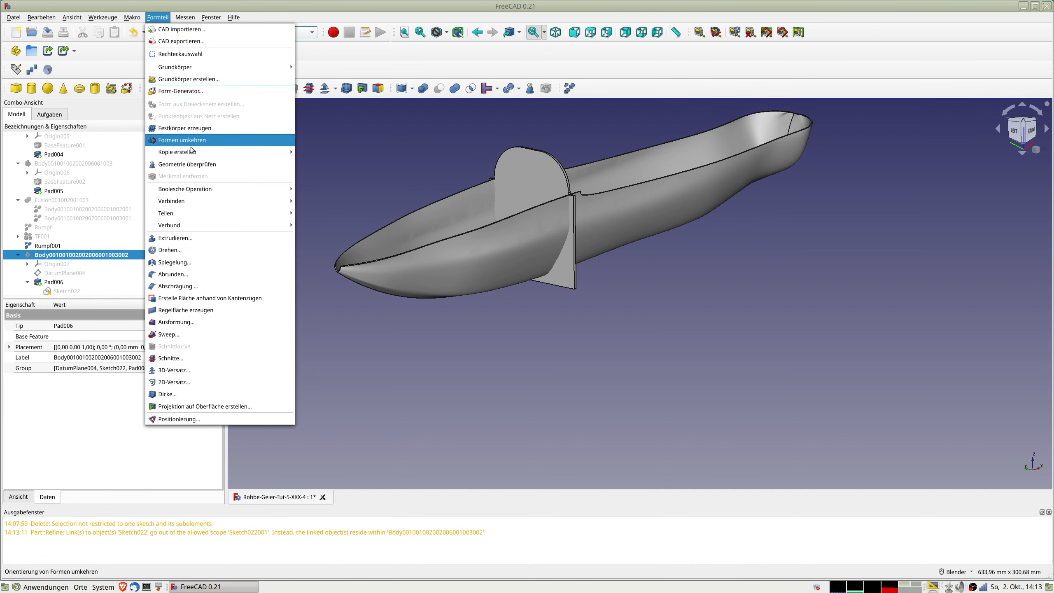
mouse_move(185, 157)
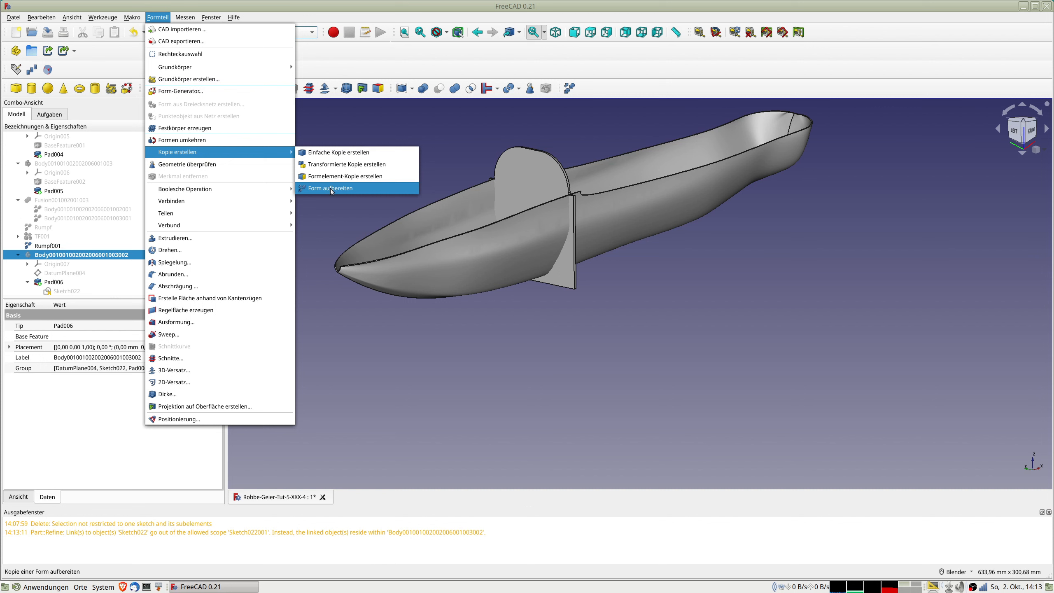
key(Escape)
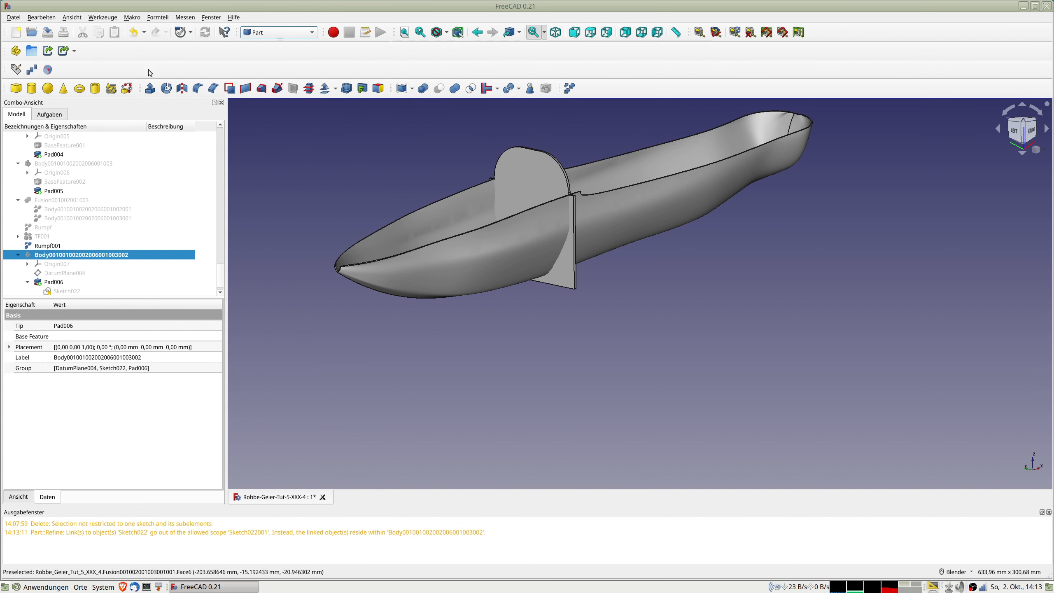
click(278, 32)
click(270, 49)
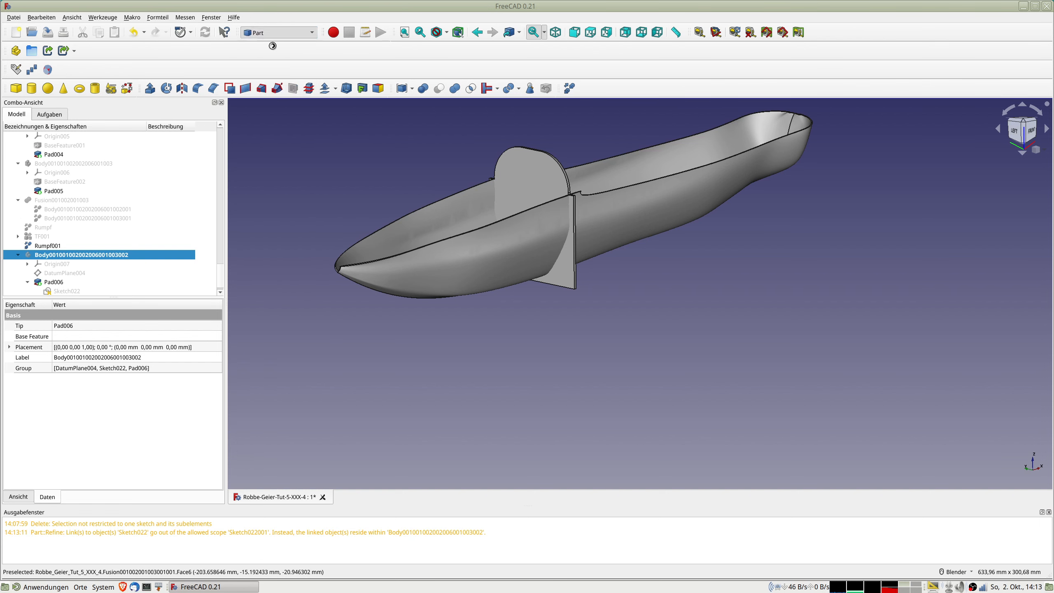
Hide the original frame body and create a refined shape copy of Rumpf001
mouse_move(595, 182)
middle_down()
mouse_move(604, 238)
mouse_move(586, 229)
mouse_move(592, 199)
middle_up()
click(16, 114)
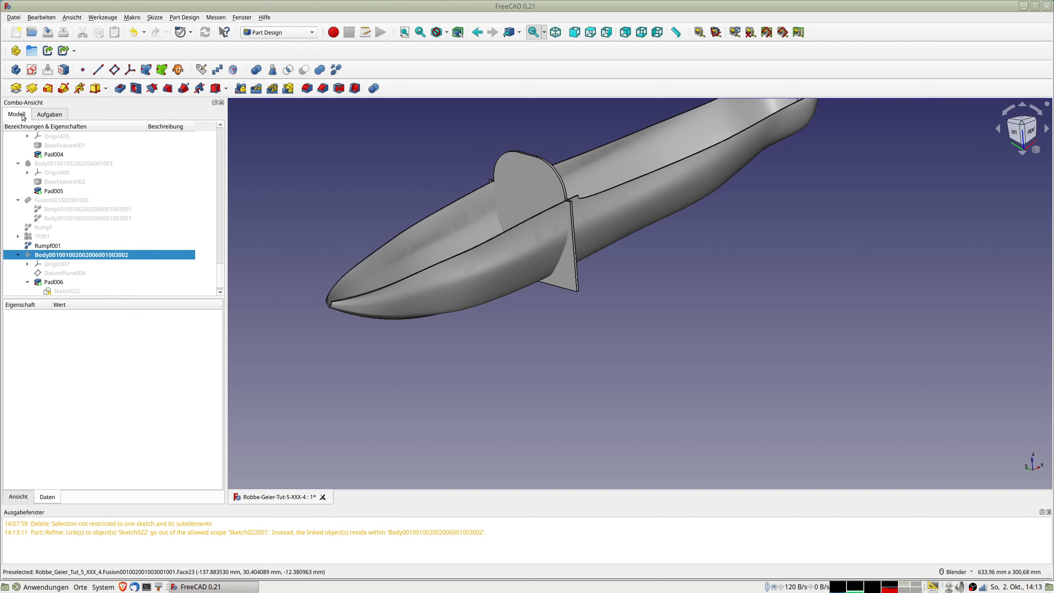
scroll(78, 278, down, 1)
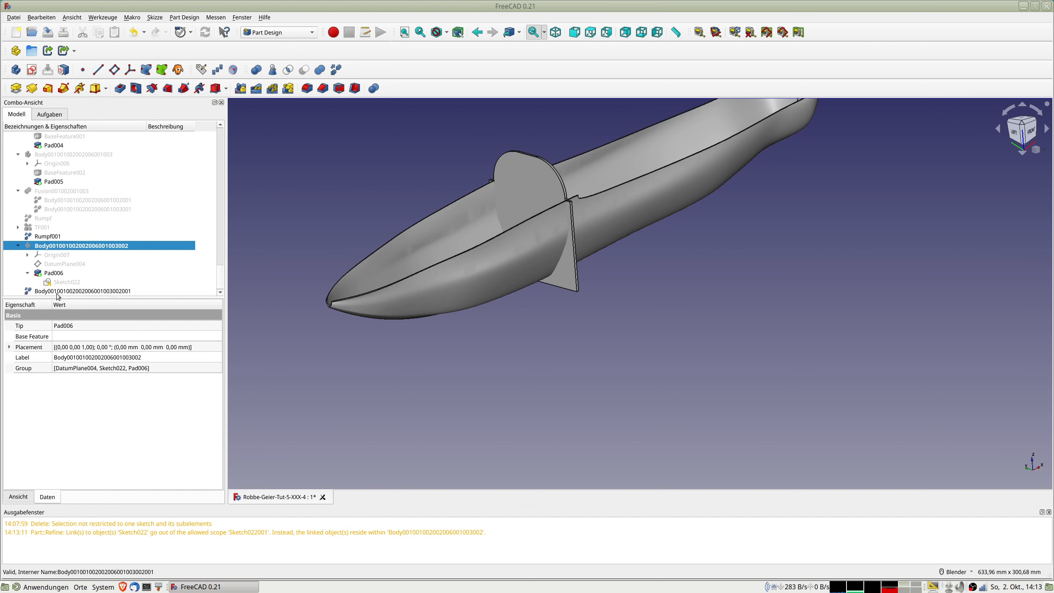
click(54, 236)
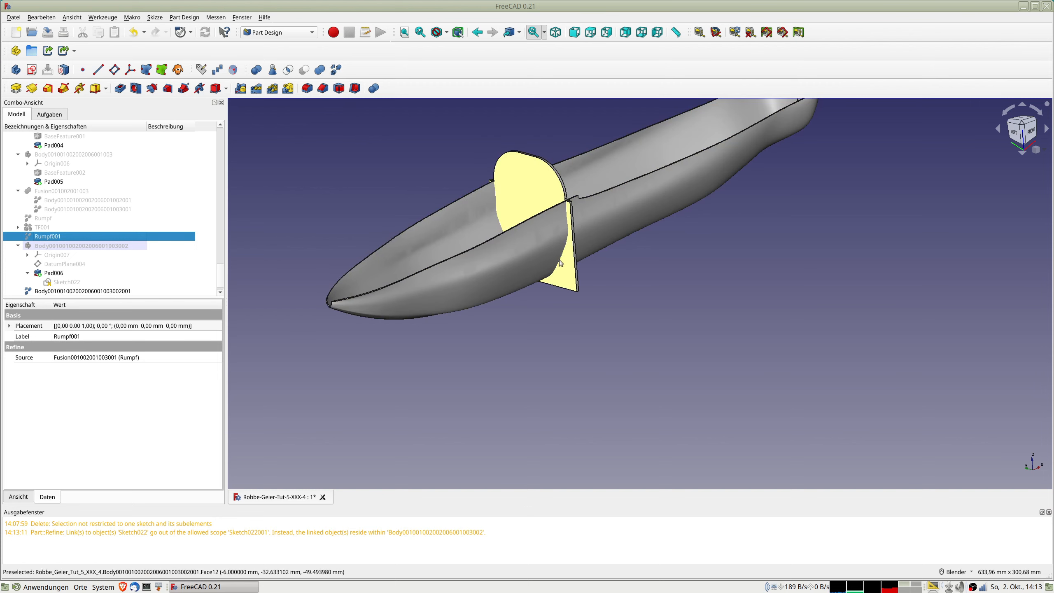
scroll(54, 274, down, 1)
Slice apart the refined frame copy with Rumpf002 using the Part workbench's Auseinanderschneiden command
click(53, 282)
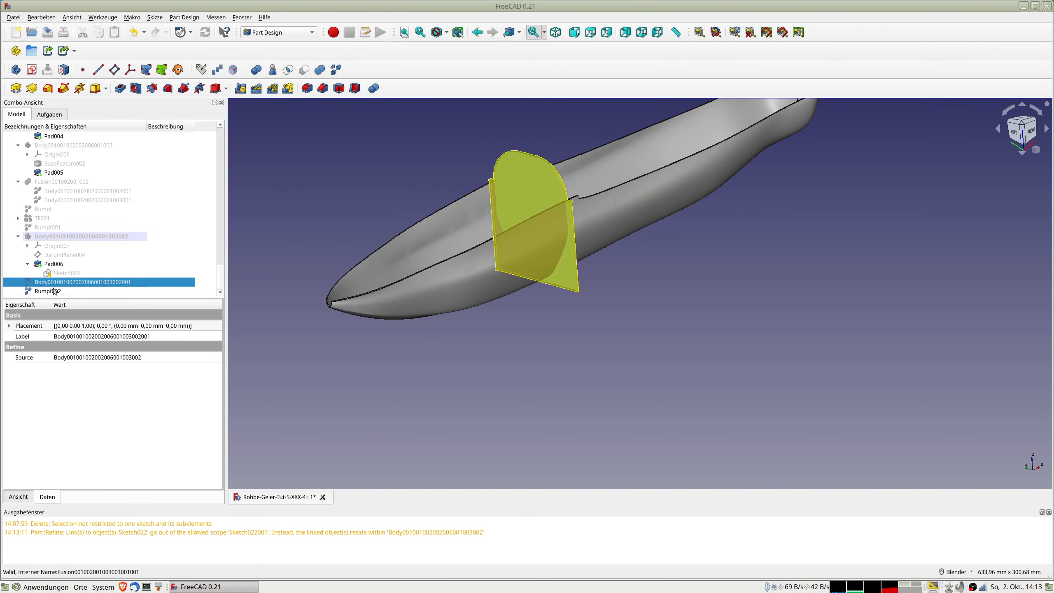
ctrl+click(48, 293)
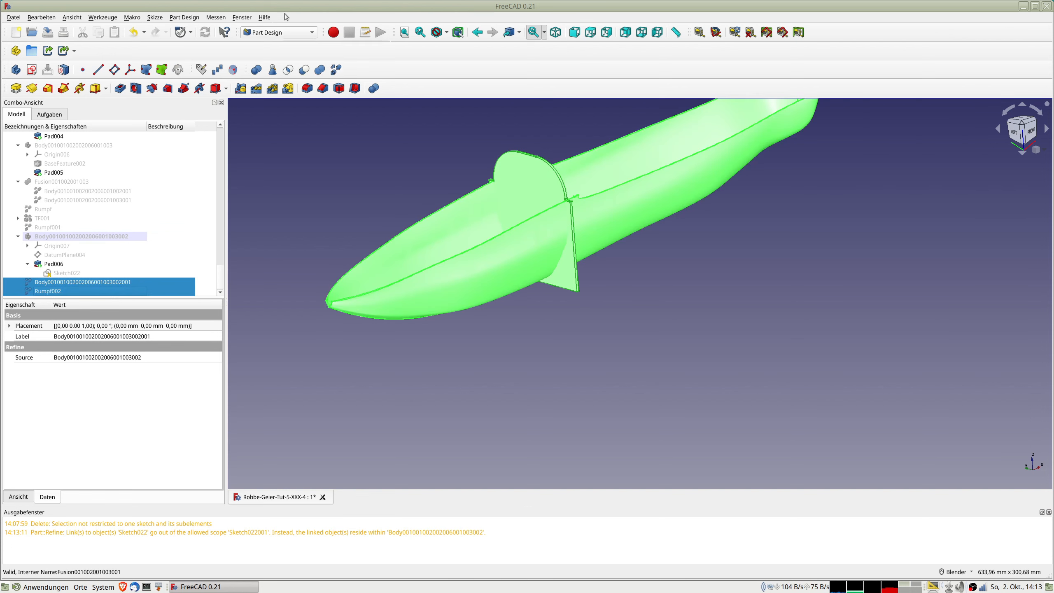
click(281, 31)
click(266, 23)
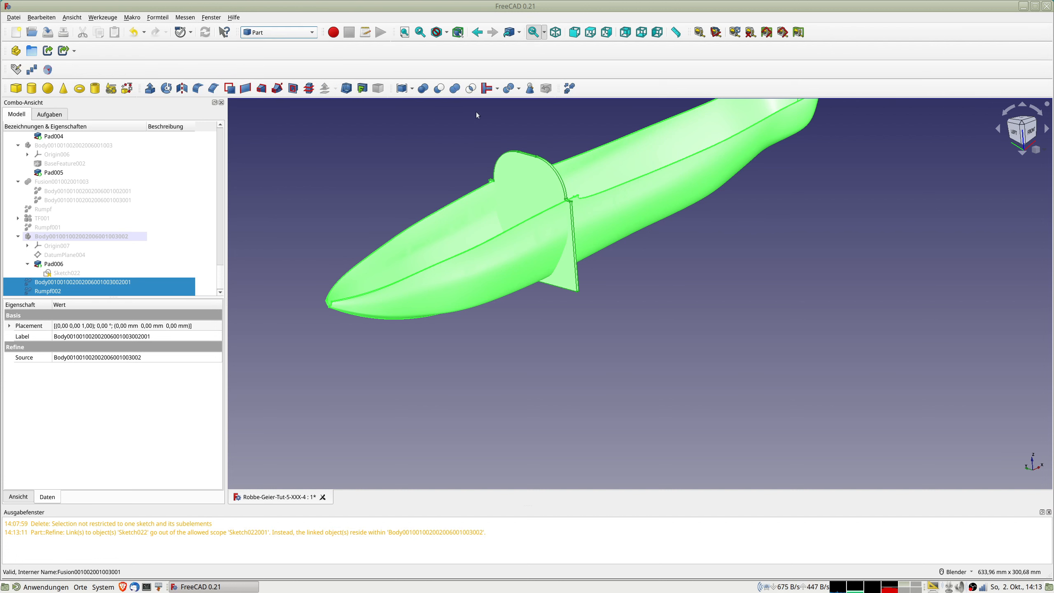
click(520, 88)
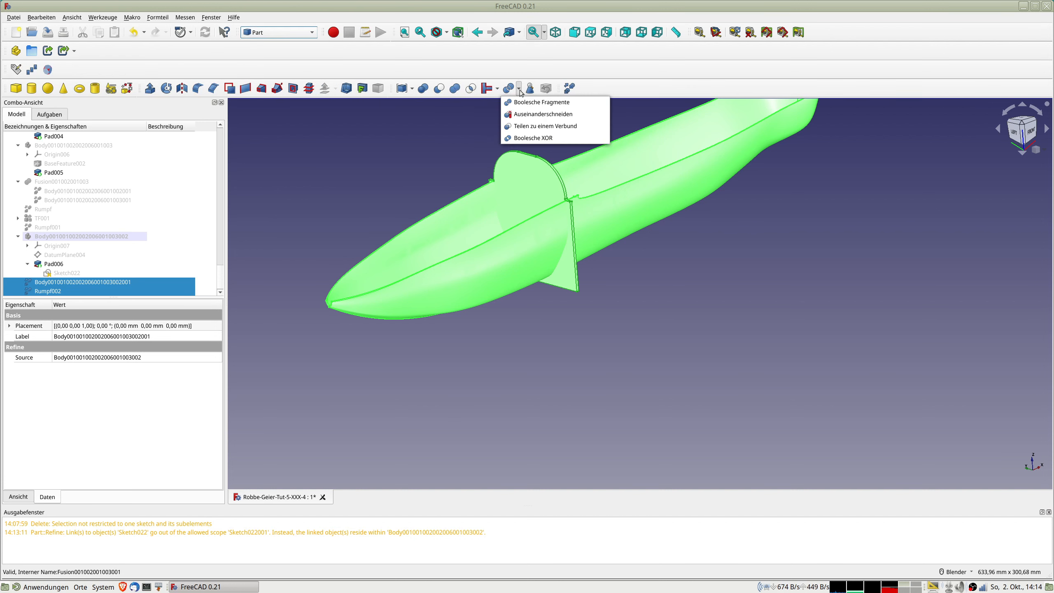
click(537, 116)
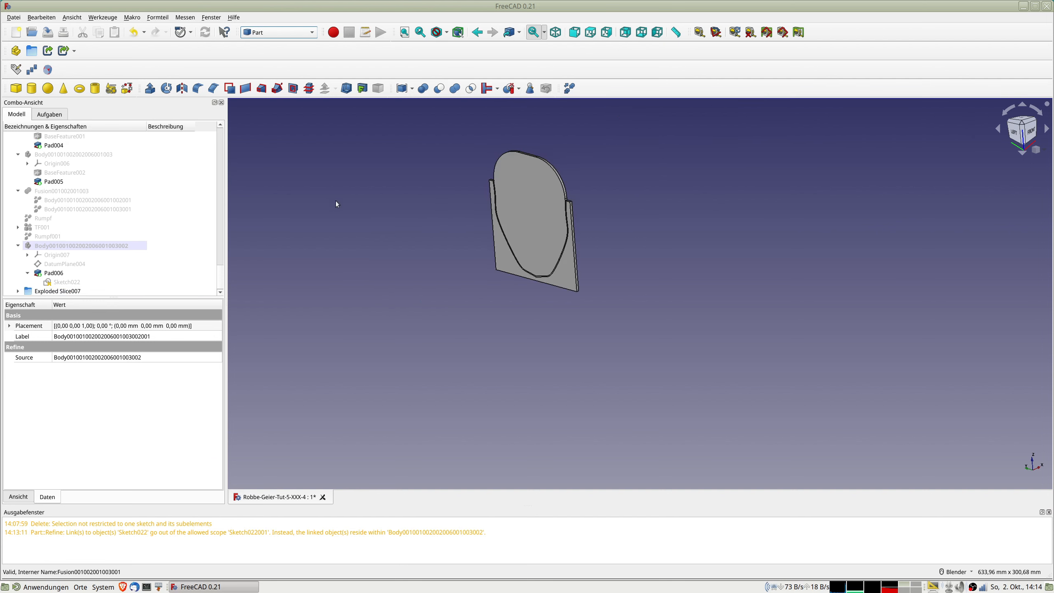
Identify the pieces of the exploded slice and hide the outer piece Slice007.2 and the thin hull-wall strip Slice007.1
middle_drag(423, 278, 479, 267)
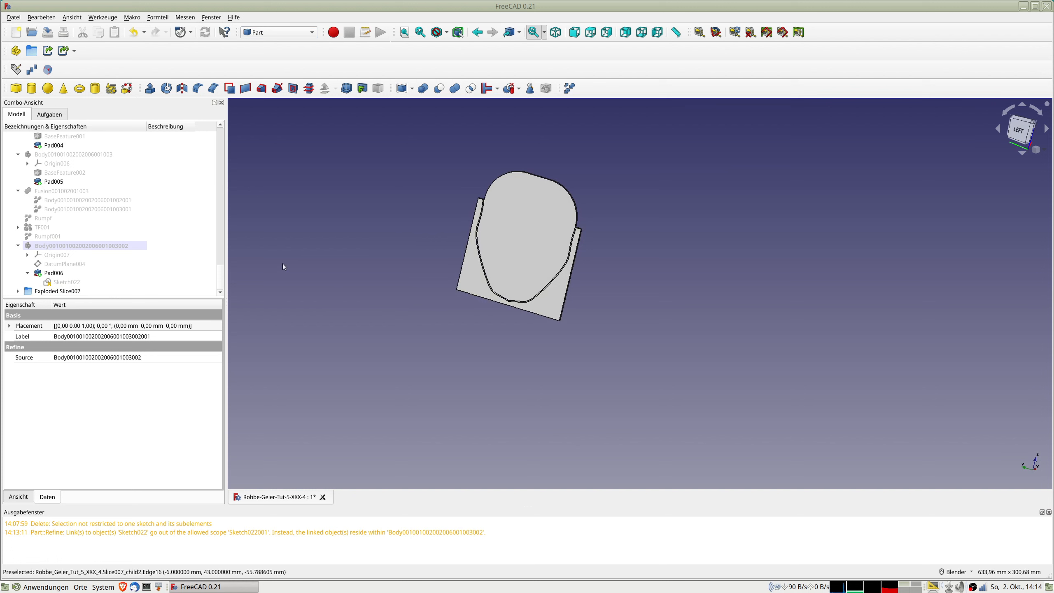
click(17, 293)
scroll(106, 258, down, 1)
click(57, 273)
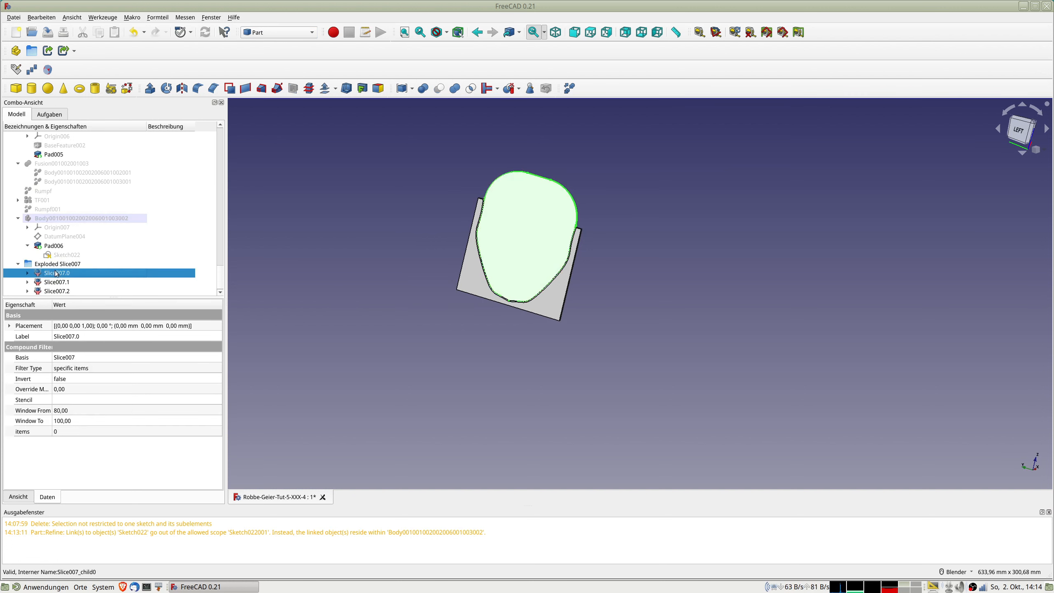
click(55, 283)
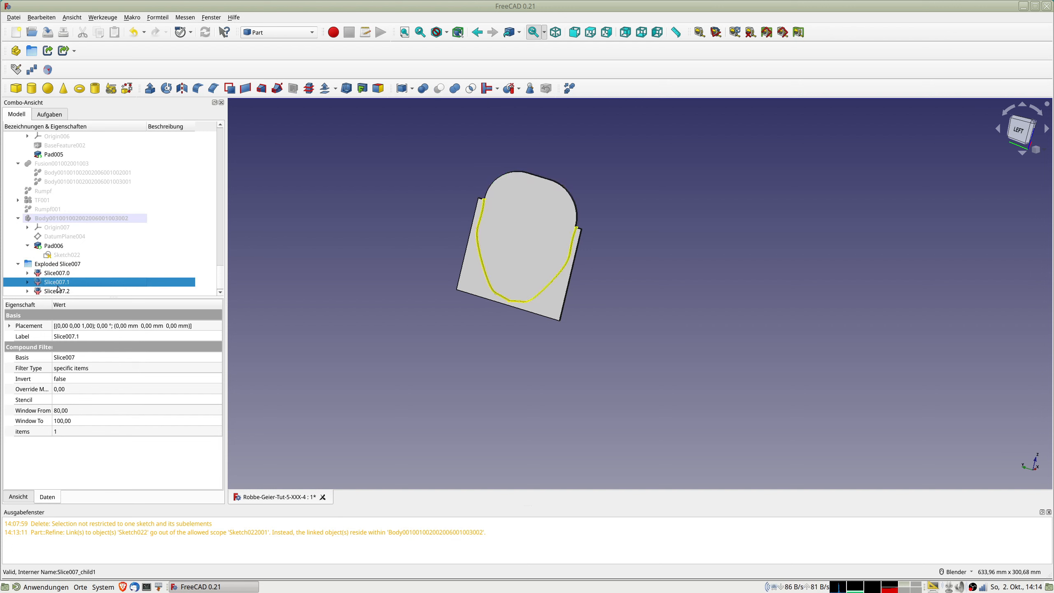
click(54, 292)
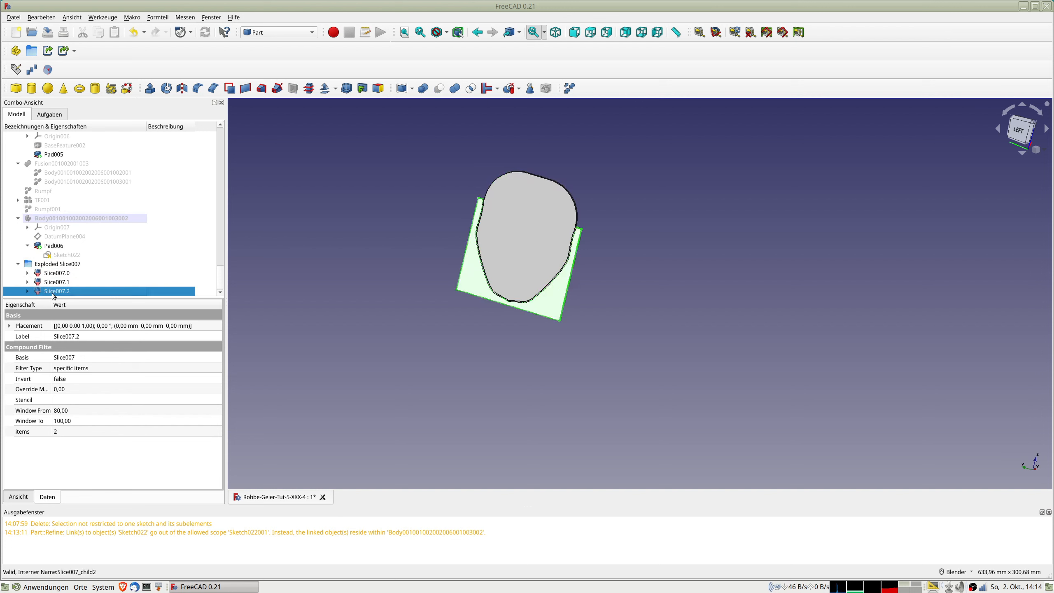
key(space)
click(56, 282)
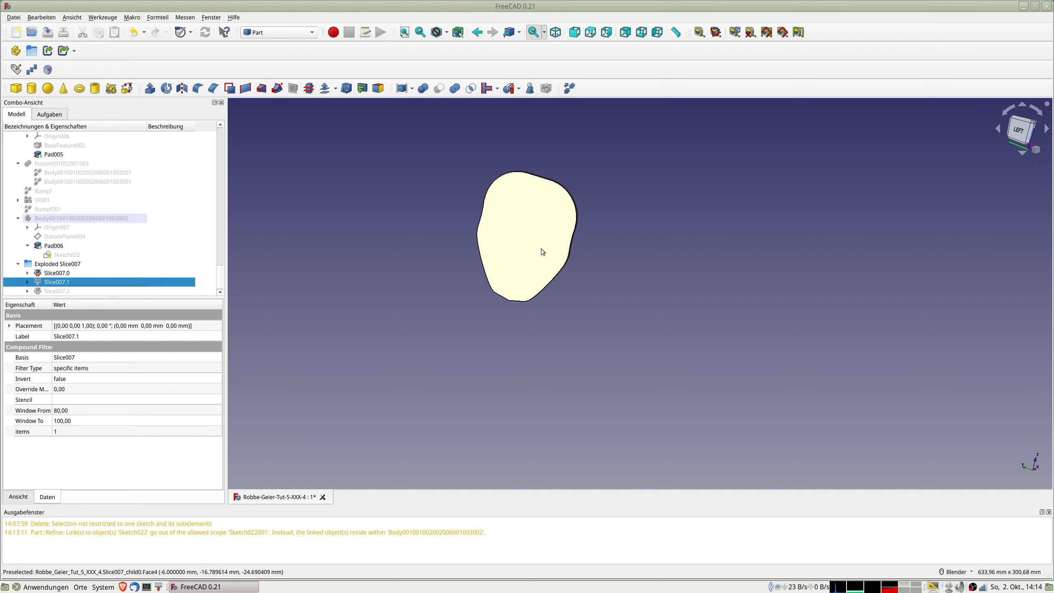
Create a refined shape copy of the inner slice piece Slice007.0 and select the copy to inspect it
click(52, 274)
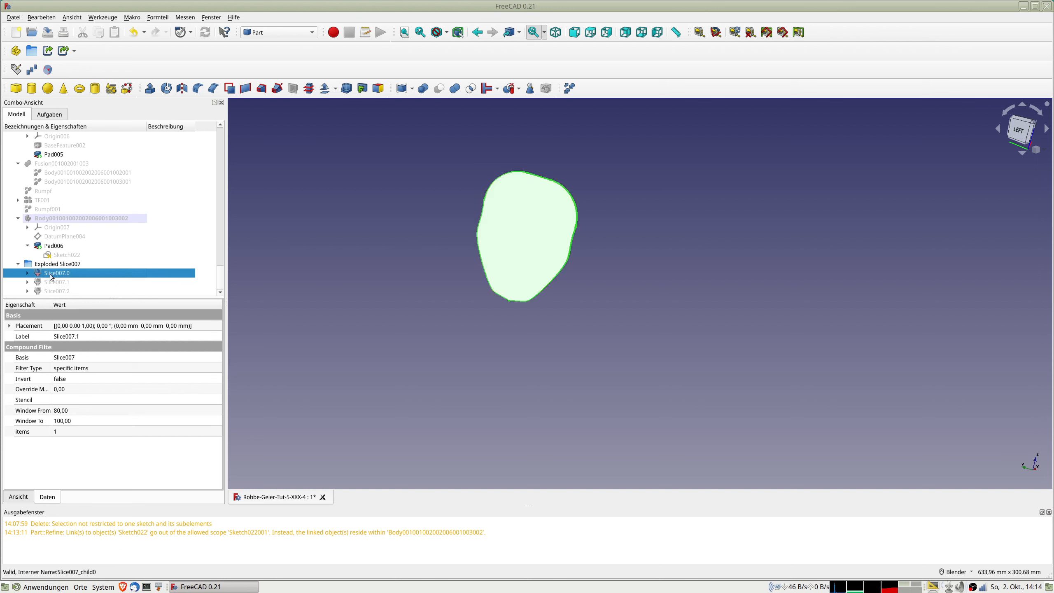
click(568, 89)
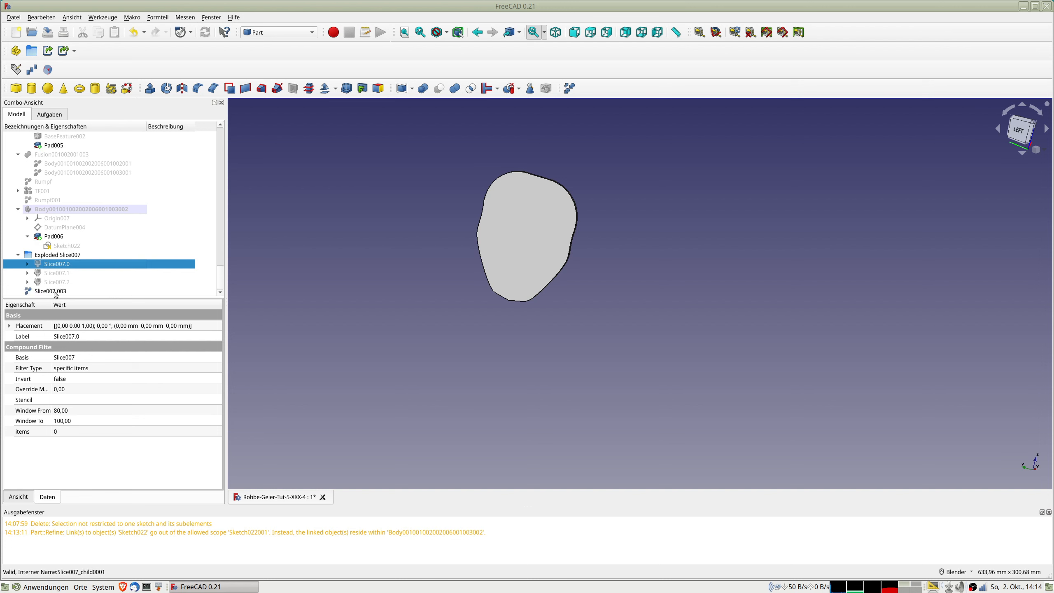
click(55, 291)
middle_drag(446, 233, 409, 229)
shift+middle_drag(708, 181, 745, 233)
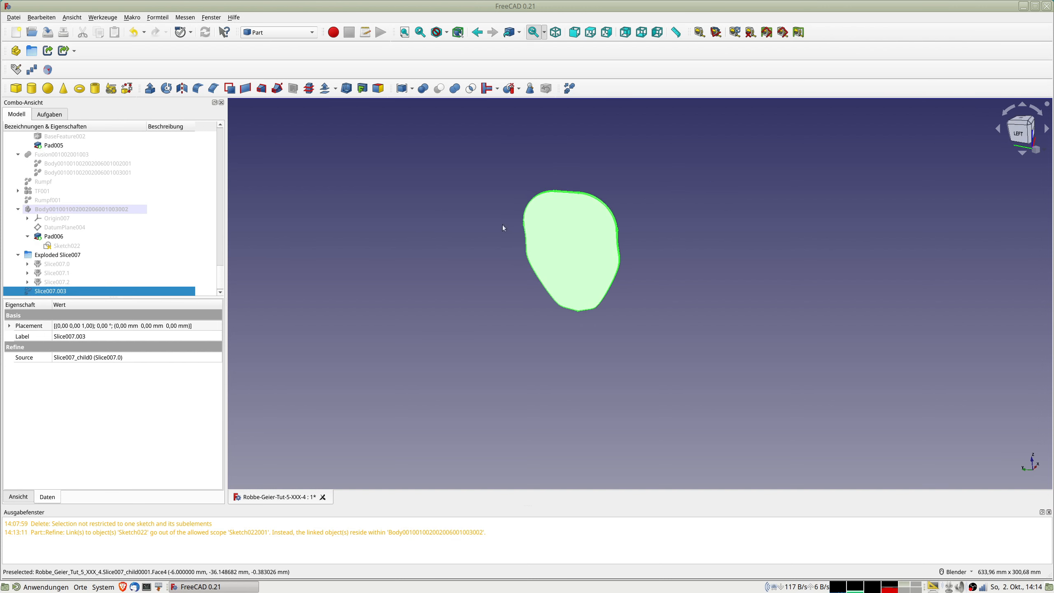
Show the Rumpf001 hull together with the cut frame and view both from the front
click(46, 201)
key(space)
mouse_move(552, 265)
middle_down()
mouse_move(649, 238)
mouse_move(707, 285)
mouse_move(617, 297)
mouse_move(562, 280)
middle_up()
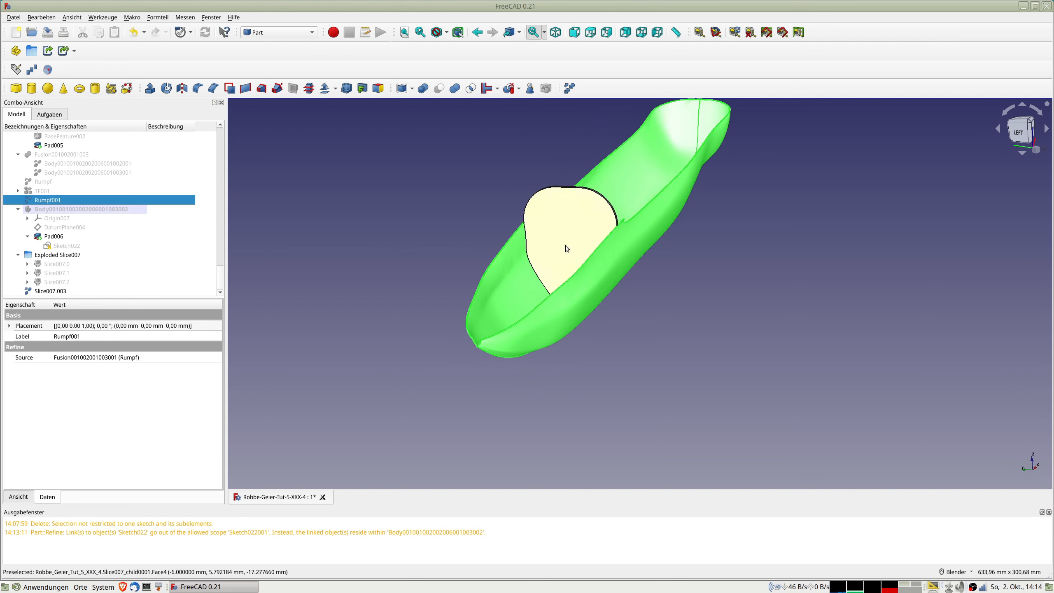
middle_drag(483, 297, 499, 318)
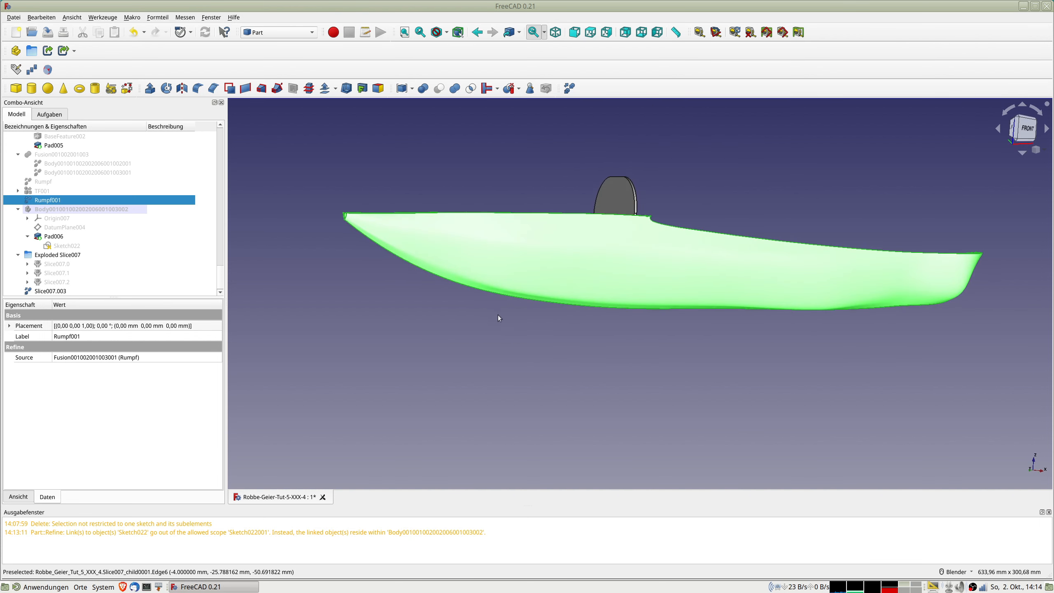
key(1)
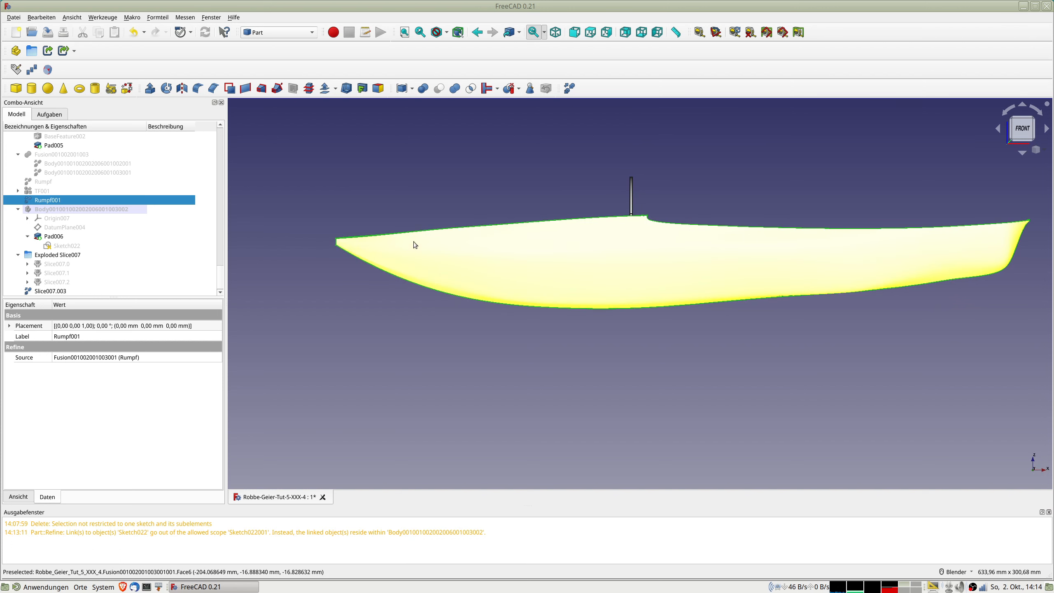
click(519, 220)
middle_drag(446, 198, 451, 197)
click(368, 190)
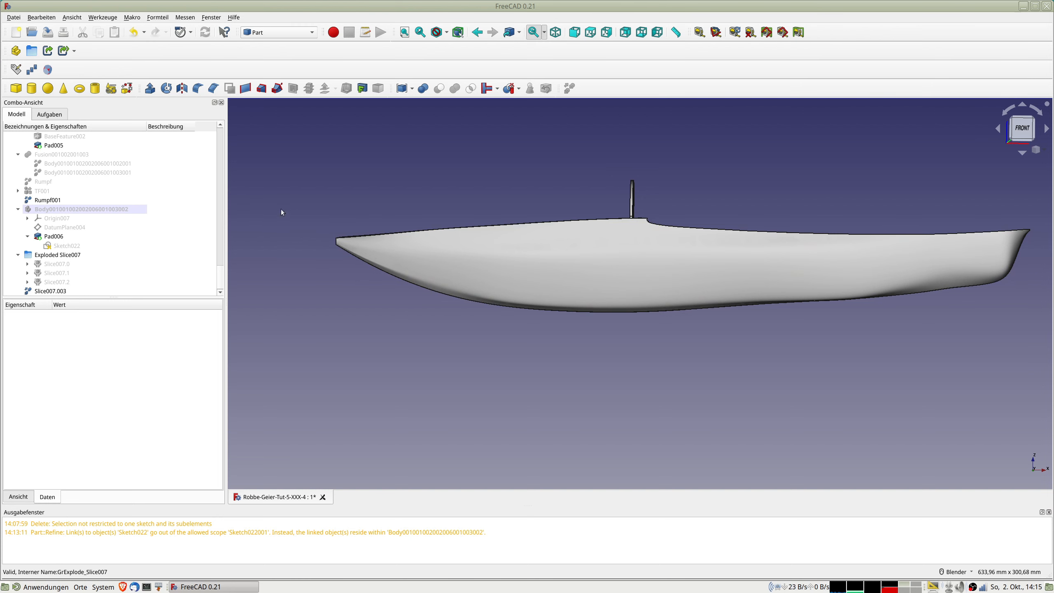
Switch to the Part Design workbench and create a new body
click(275, 33)
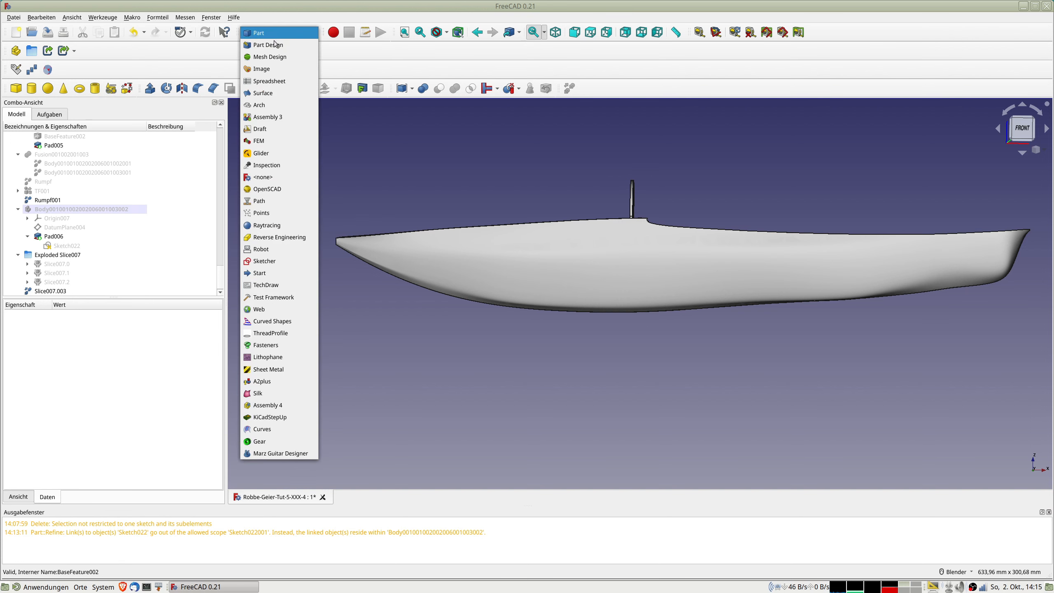
click(275, 45)
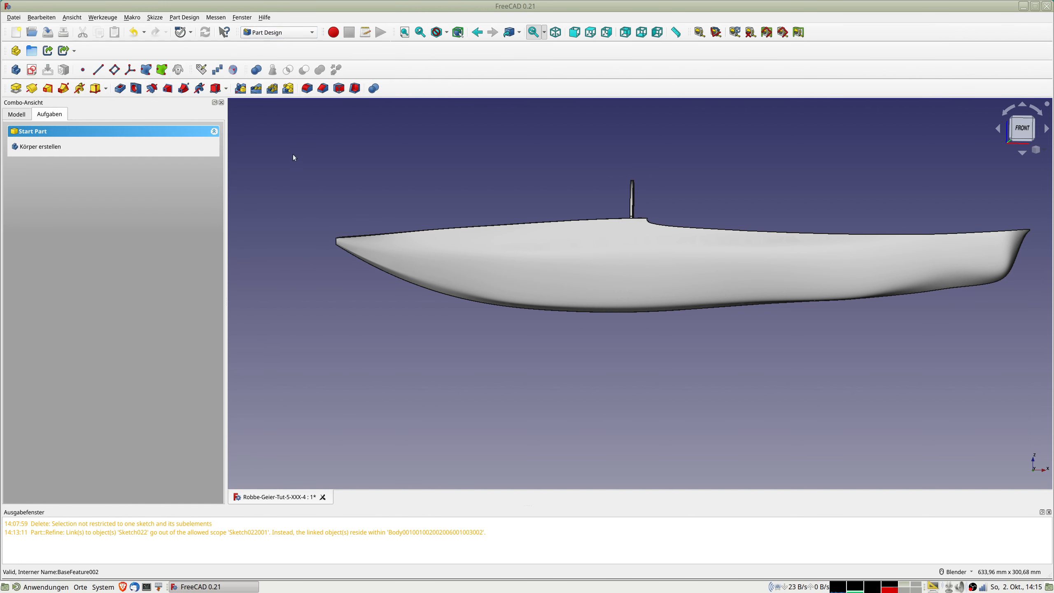
click(17, 114)
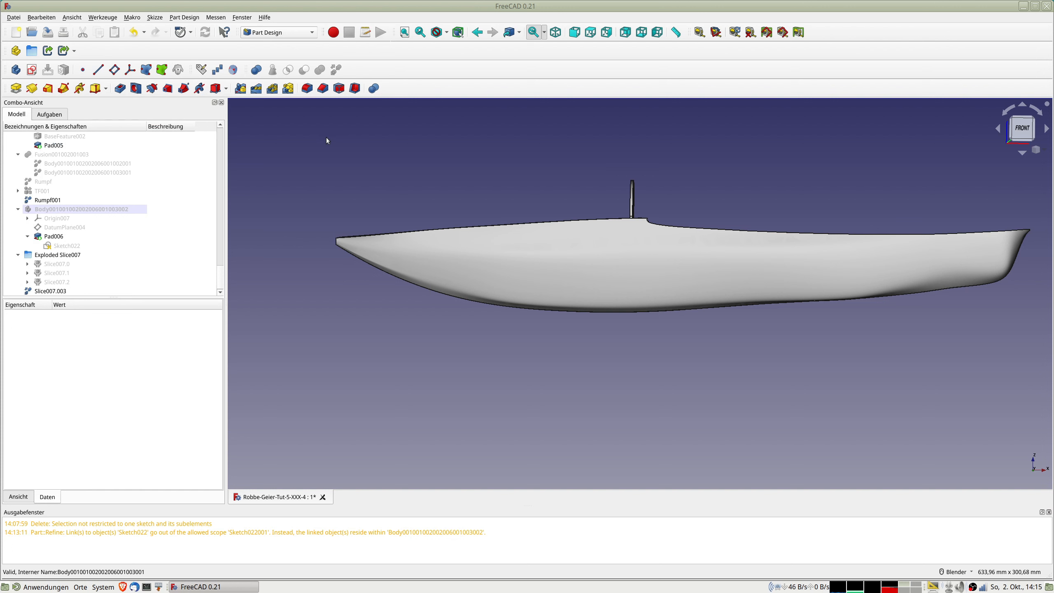
key(2)
key(1)
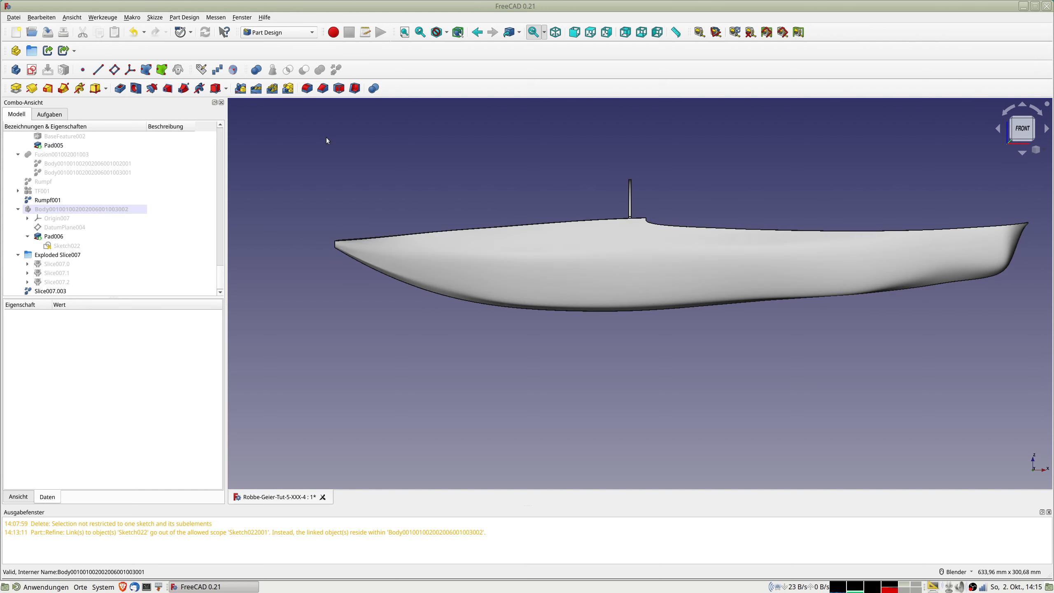
mouse_move(28, 155)
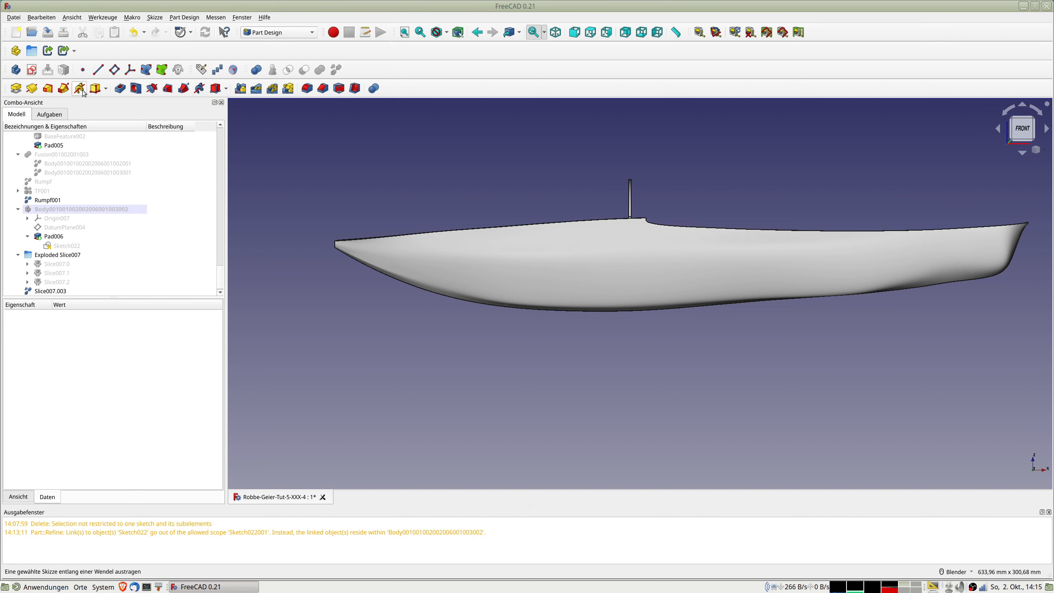
click(16, 70)
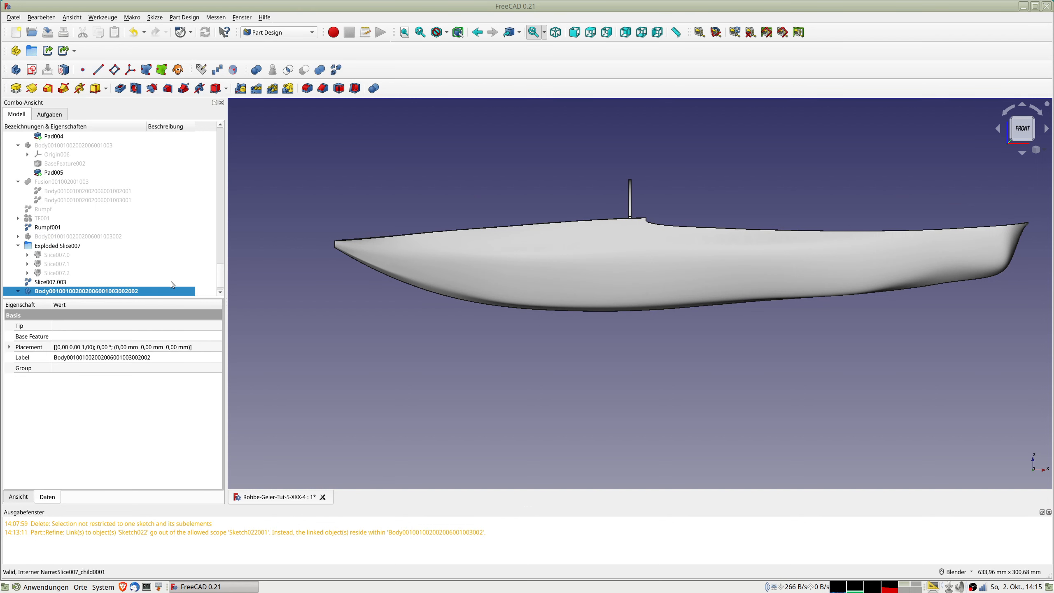
Start a sketch on the XZ plane of the new body and turn on the sketch section view
click(33, 72)
scroll(605, 186, up, 3)
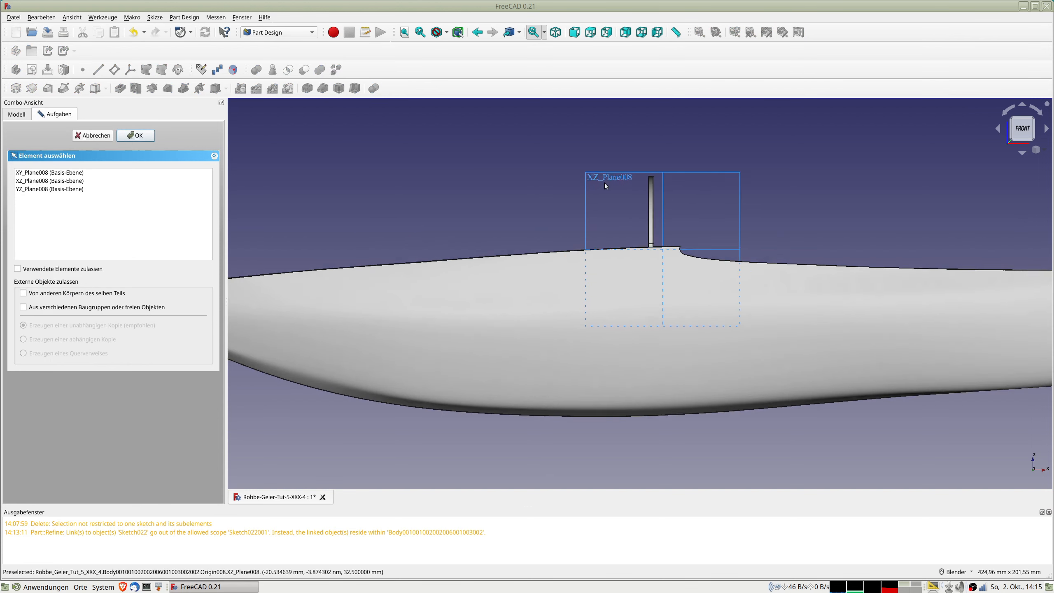
scroll(606, 186, up, 1)
click(584, 171)
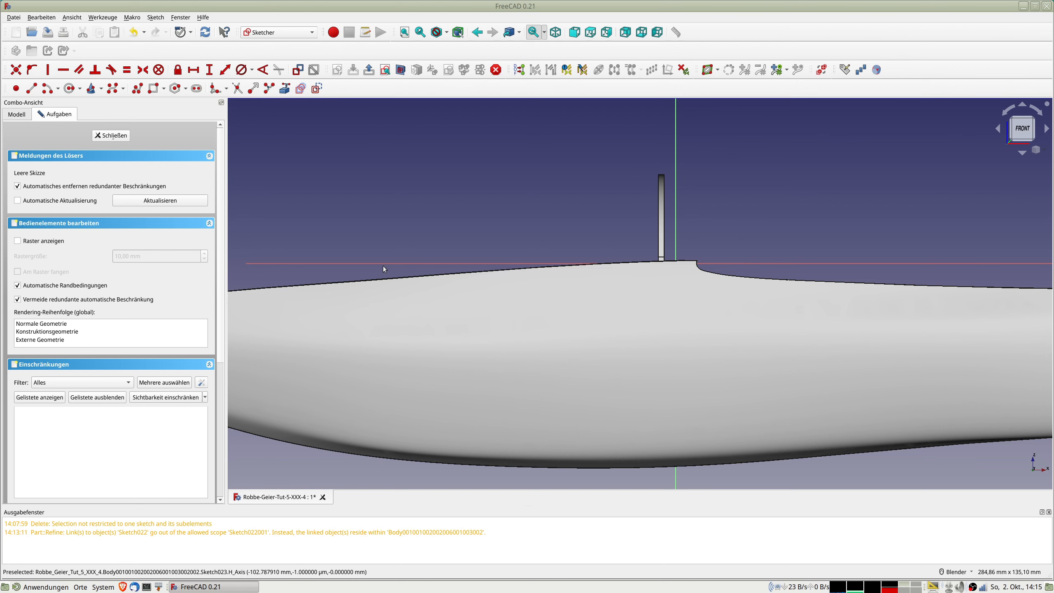
scroll(483, 270, down, 3)
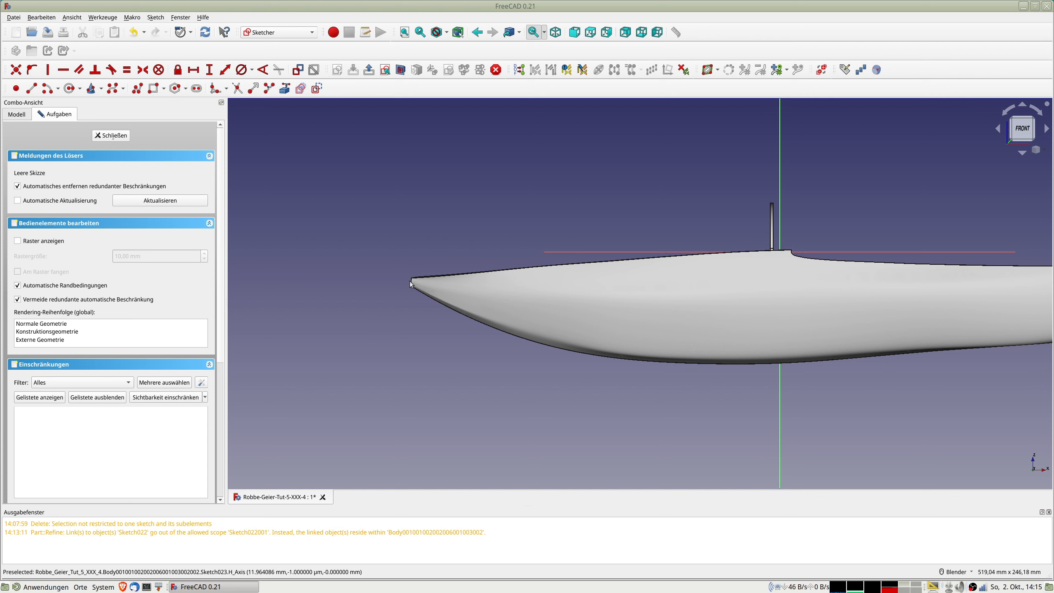
click(400, 71)
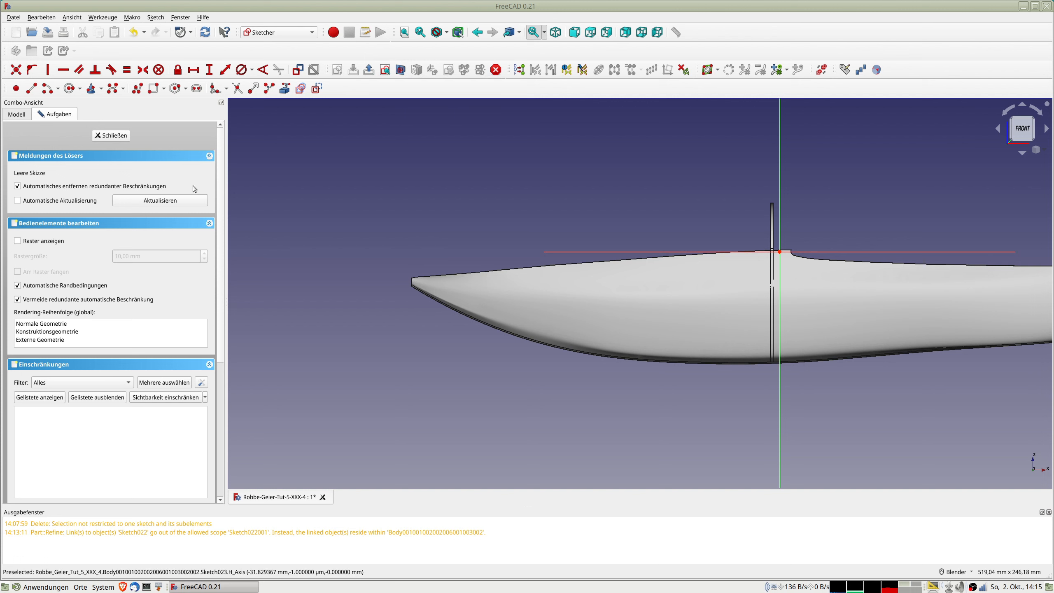
Sketch a line below the deck edge from ahead of the bow, ending about 10 mm aft of the vertical axis and 2 mm above the horizontal axis
click(32, 88)
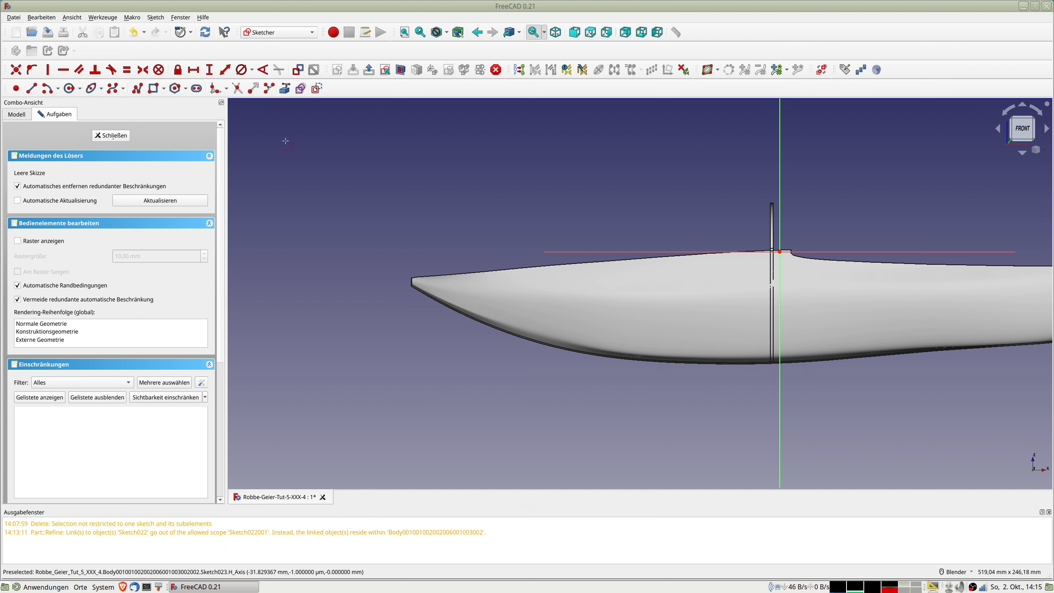
click(393, 283)
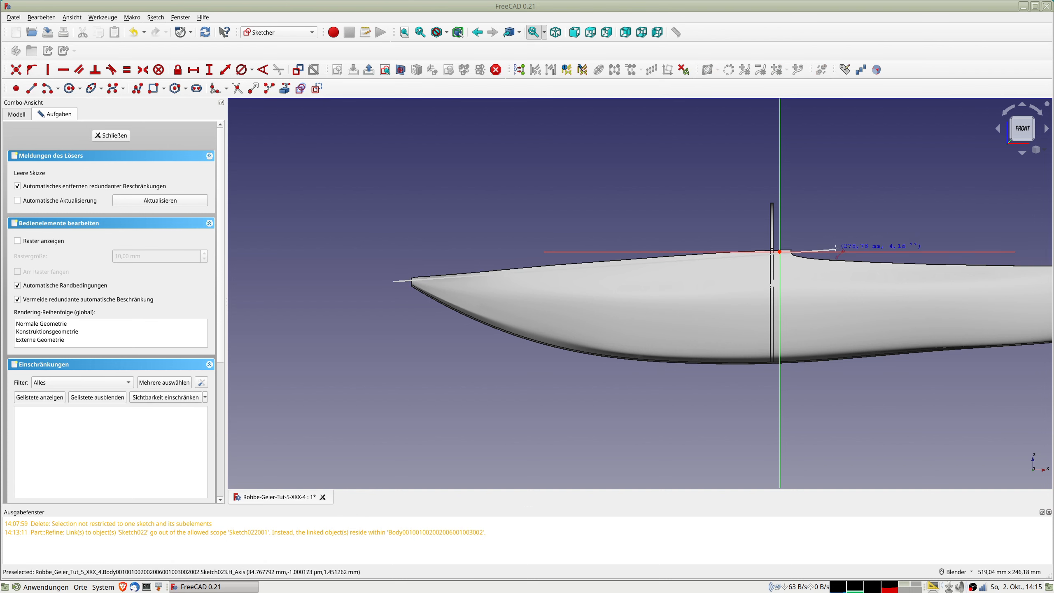
click(875, 245)
scroll(871, 255, up, 5)
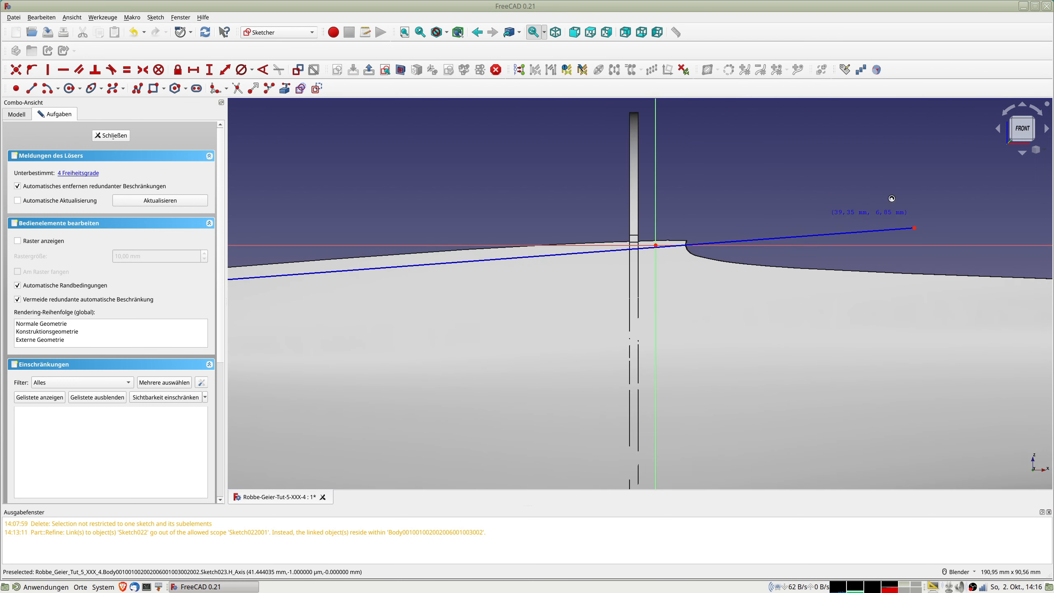
drag(914, 229, 700, 238)
scroll(624, 243, up, 5)
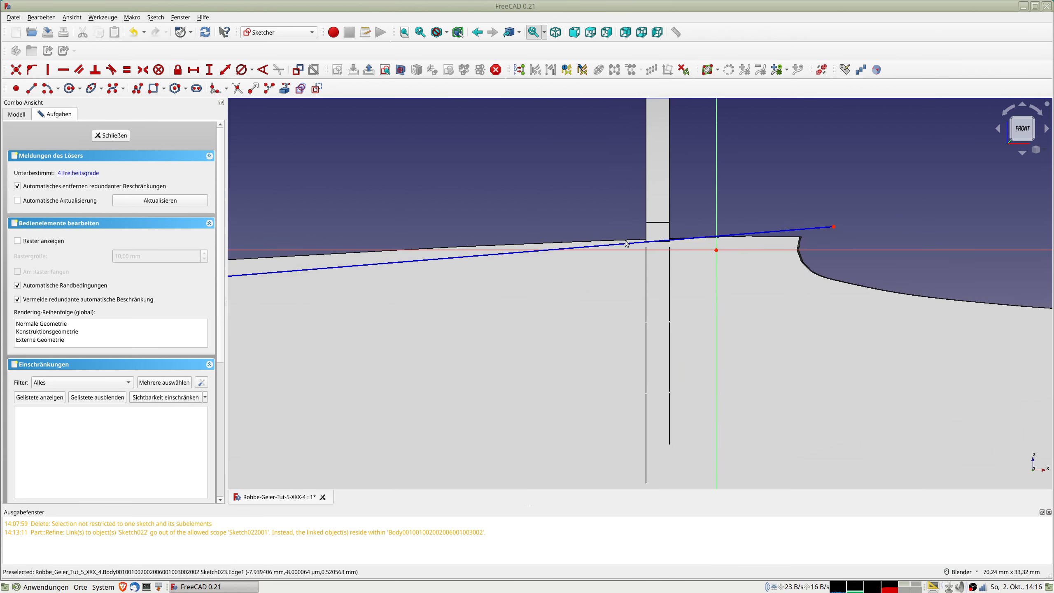
Move the line's aft end just behind the frame and lock it at about -3.45 mm horizontally and 0.86 mm vertically from the origin
scroll(627, 243, down, 3)
scroll(627, 242, up, 3)
scroll(626, 242, down, 5)
scroll(407, 253, down, 1)
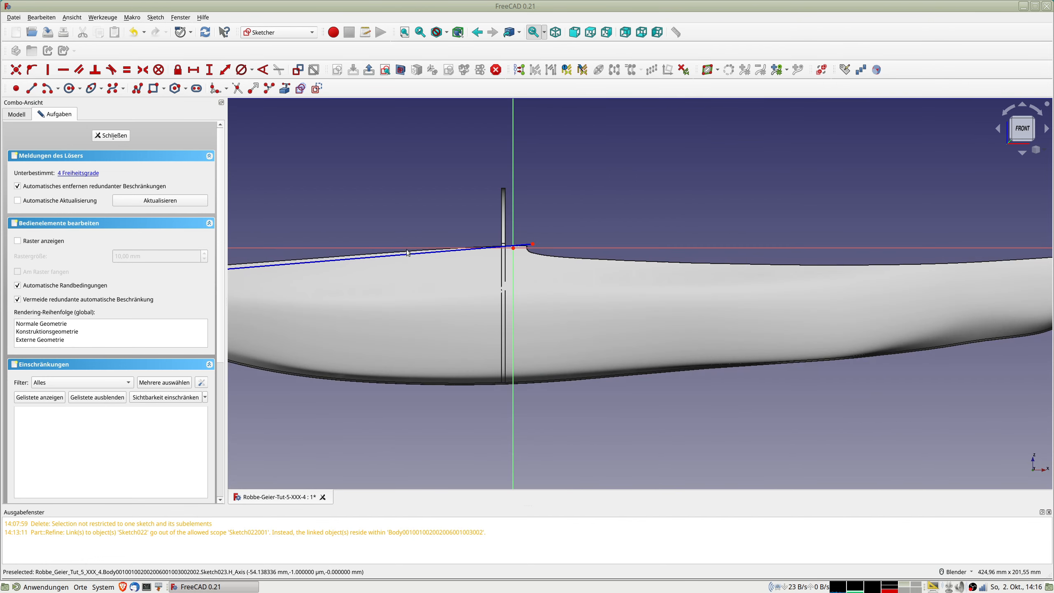
shift+middle_drag(388, 249, 401, 247)
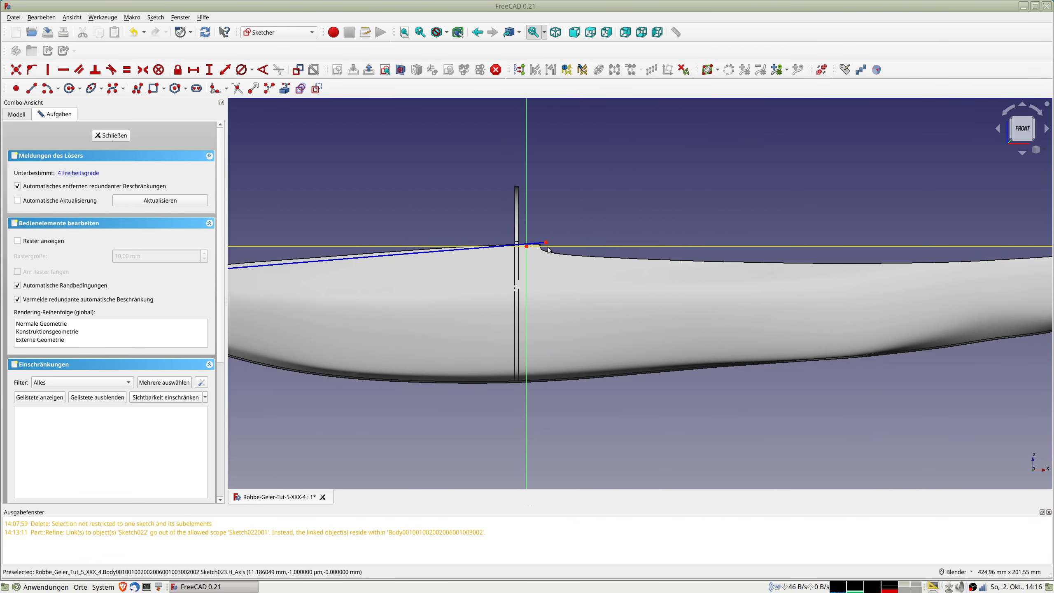
scroll(548, 249, up, 5)
drag(542, 231, 464, 238)
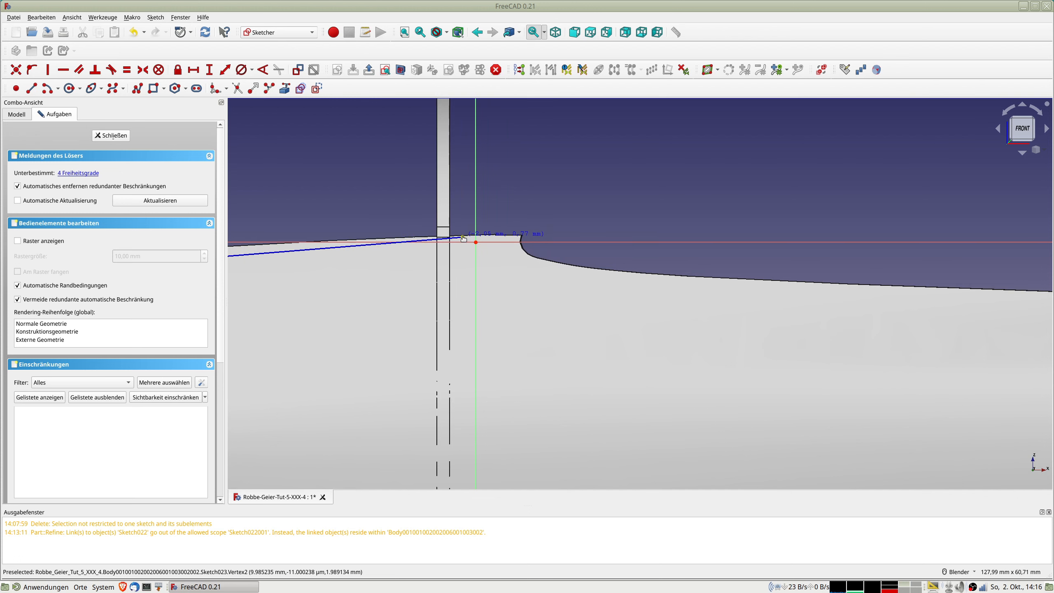
scroll(468, 239, up, 4)
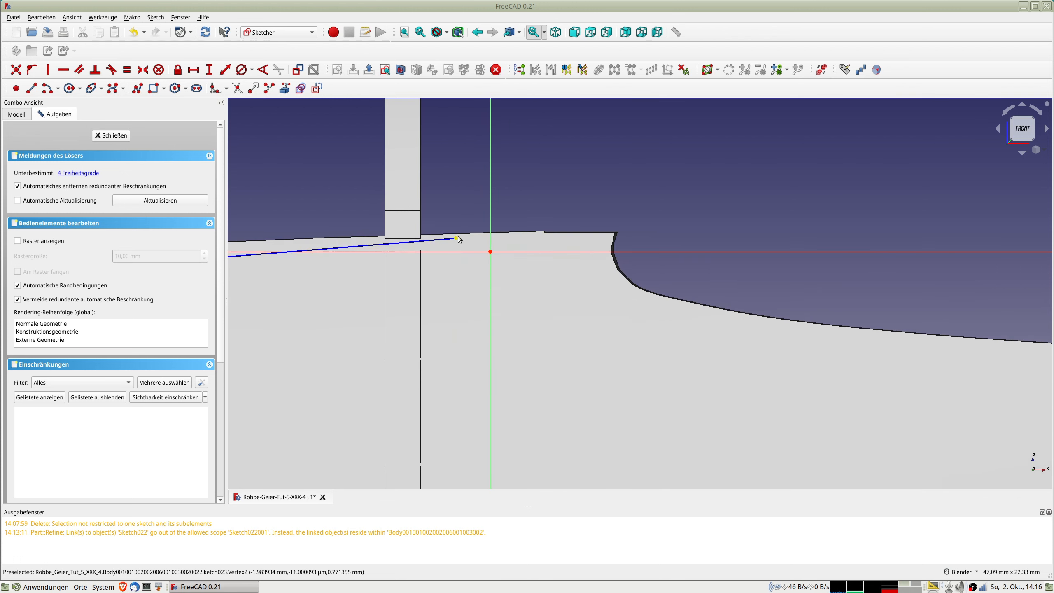
drag(456, 239, 429, 239)
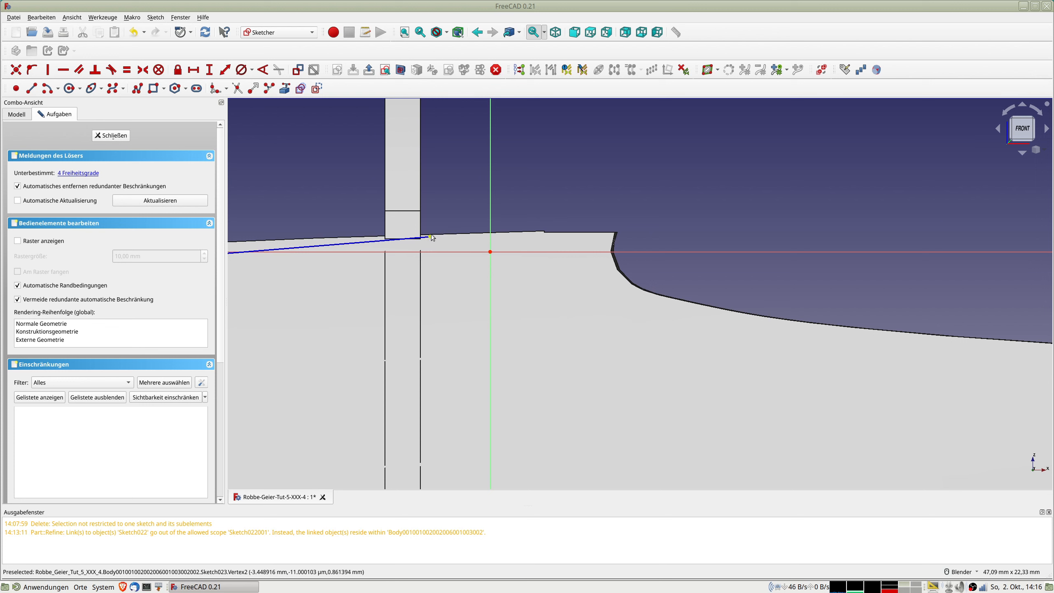
click(430, 237)
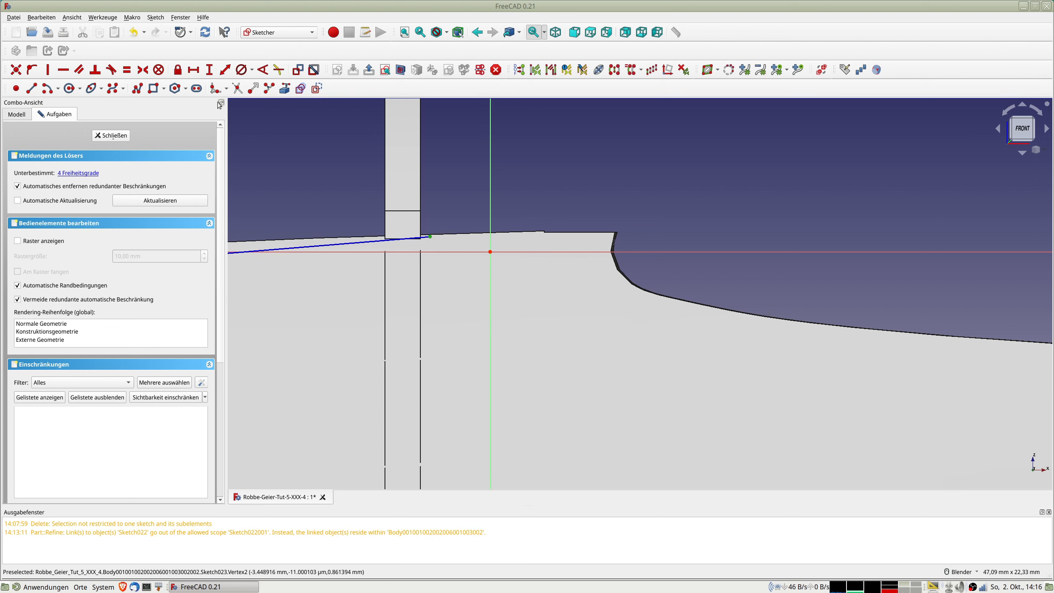
click(178, 70)
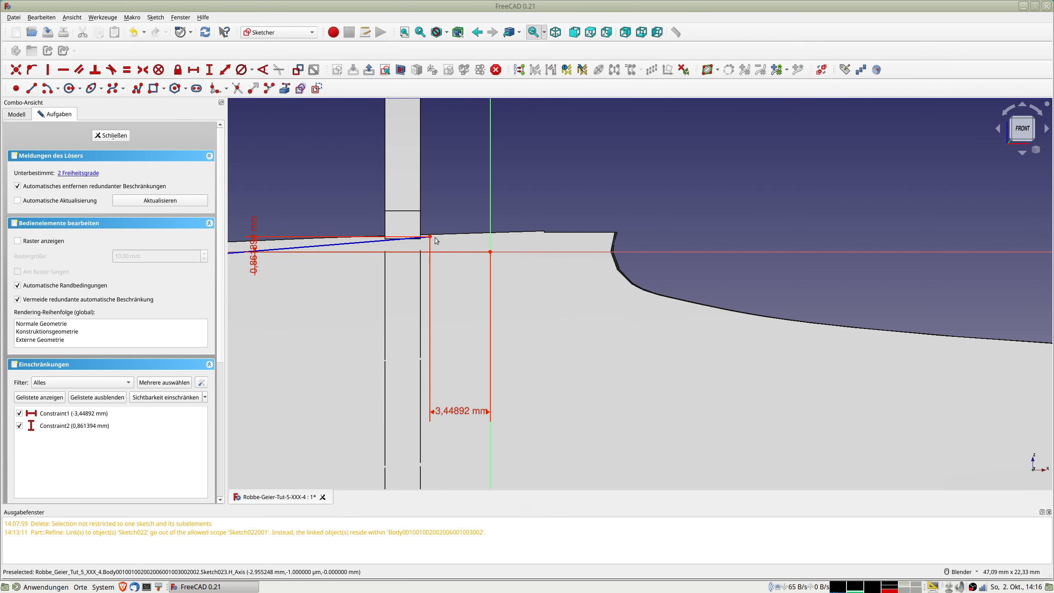
Place the line's forward end just ahead of the bow, about 237 mm forward of and 17 mm below the origin, following the deck edge
scroll(444, 243, down, 3)
scroll(445, 244, down, 5)
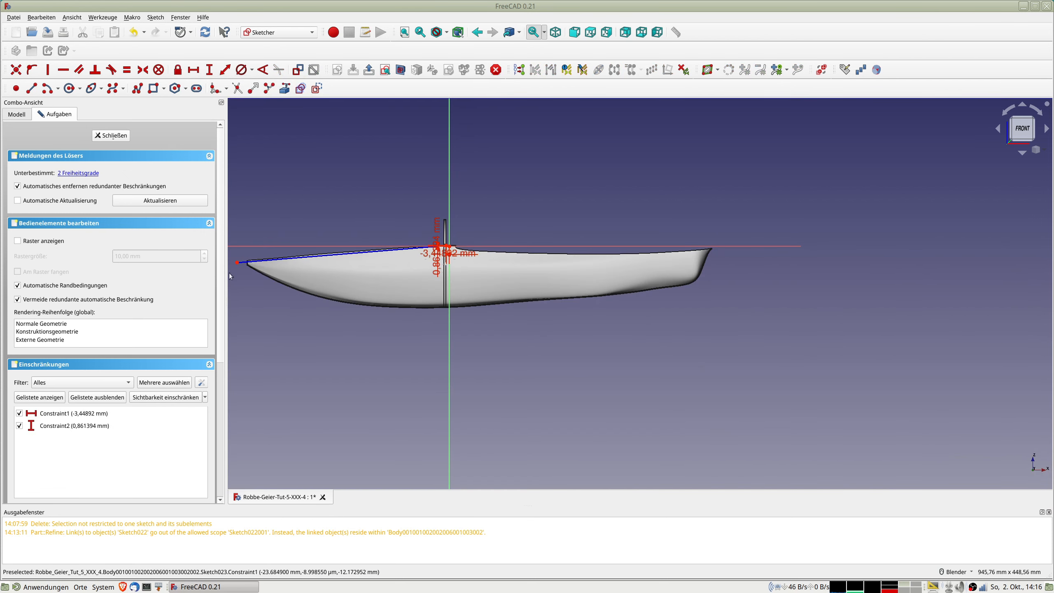
mouse_move(237, 262)
mouse_down()
mouse_move(243, 296)
mouse_move(249, 265)
mouse_up()
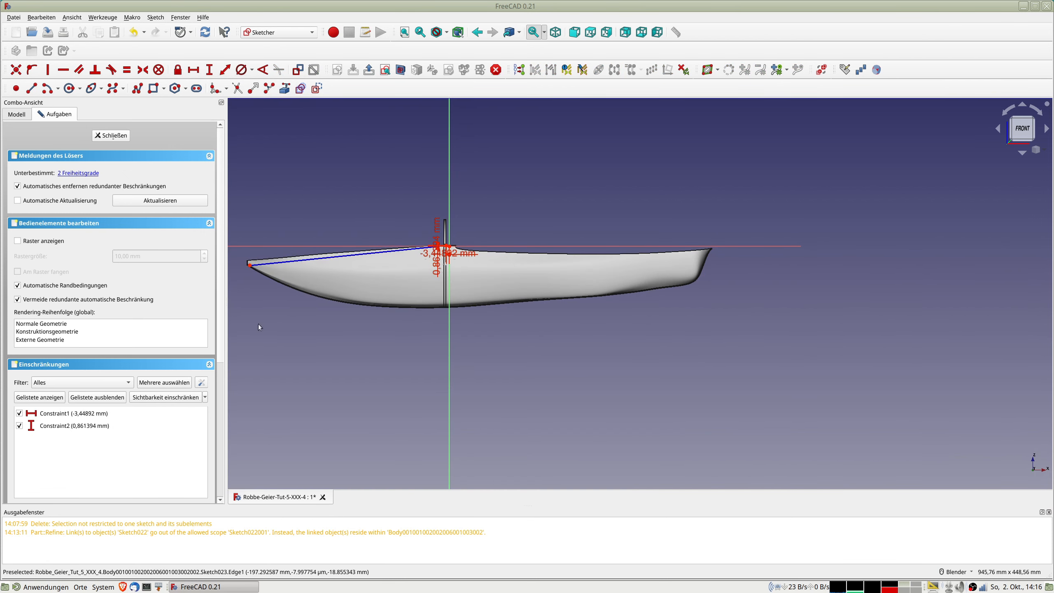
scroll(522, 273, up, 5)
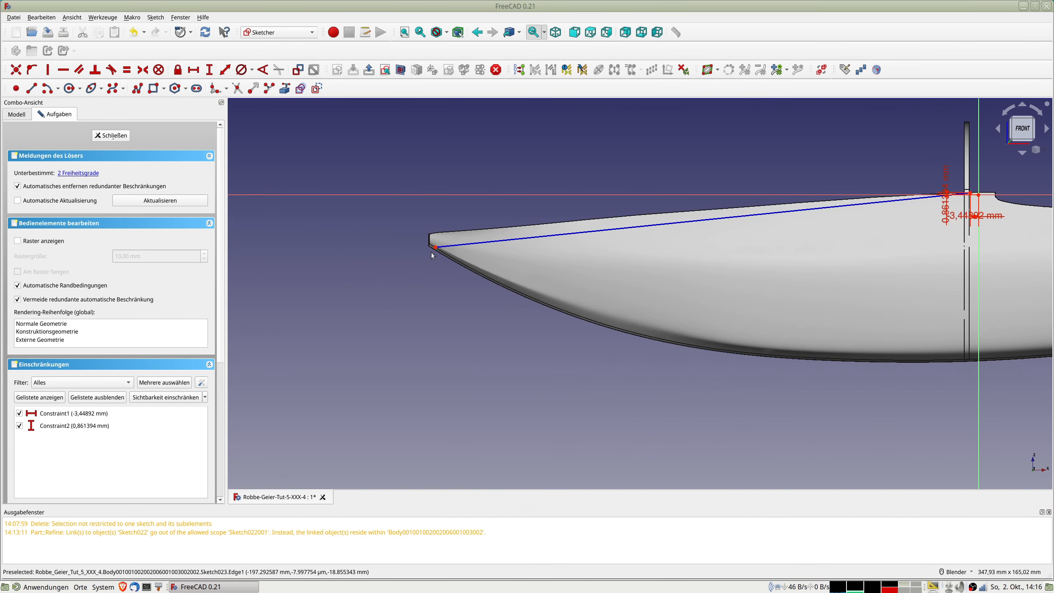
drag(435, 250, 417, 238)
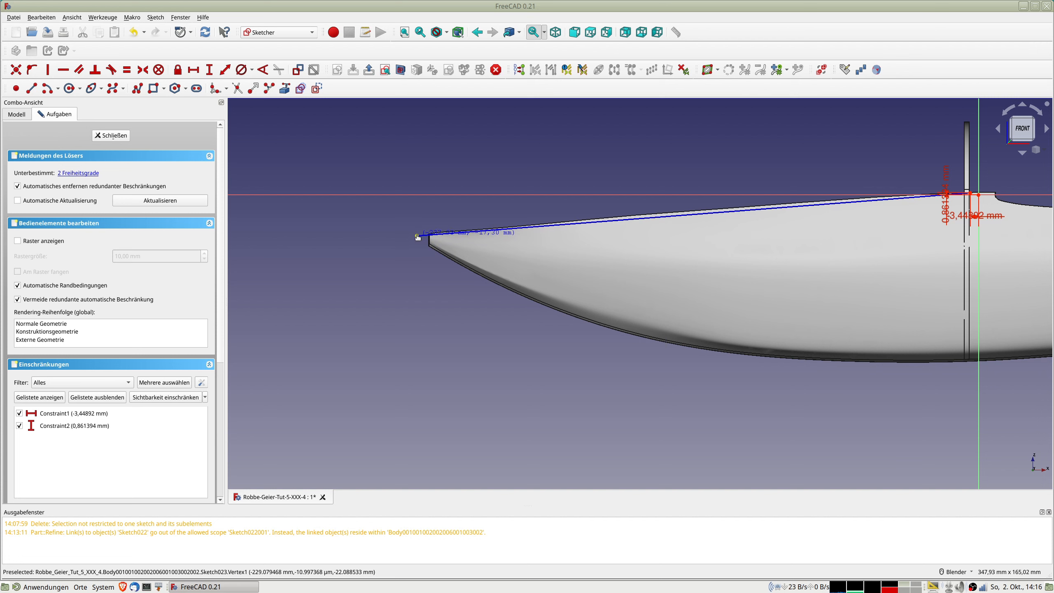
scroll(424, 240, up, 1)
scroll(424, 241, up, 5)
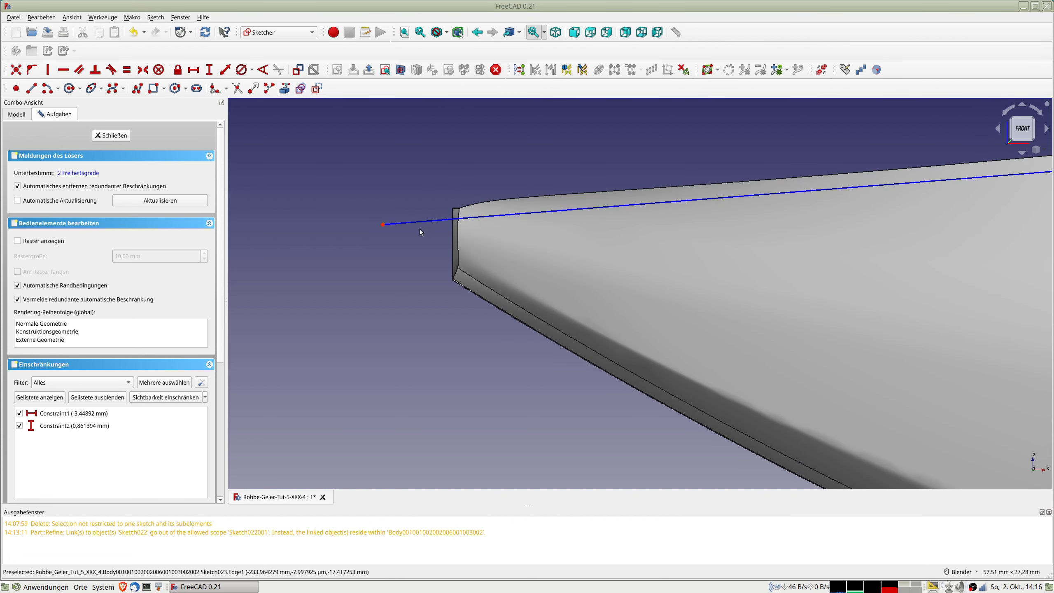
drag(384, 225, 384, 220)
middle_drag(424, 240, 479, 230)
scroll(430, 234, down, 7)
scroll(480, 230, down, 3)
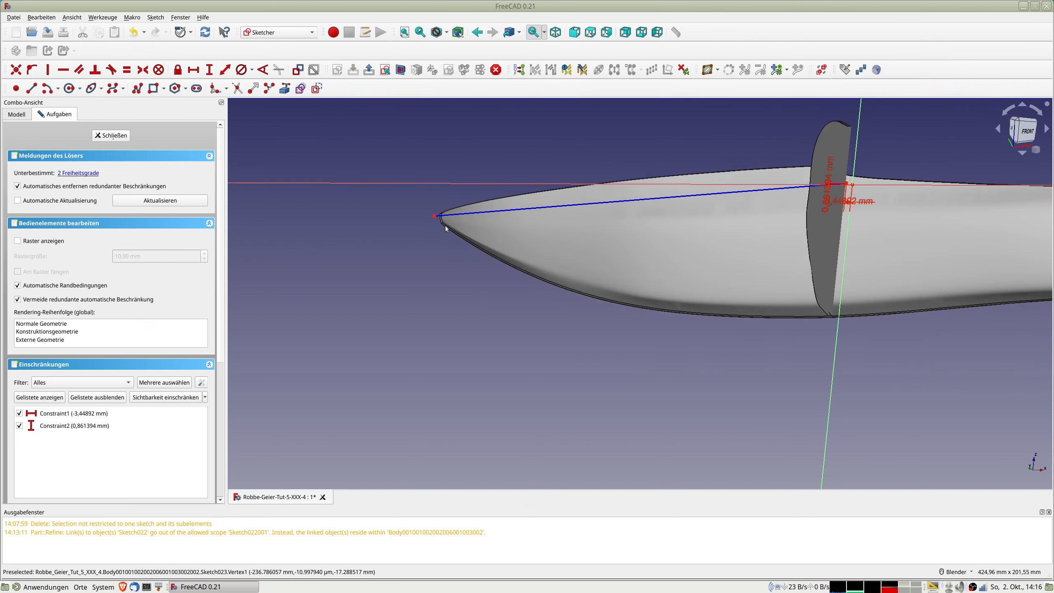
key(1)
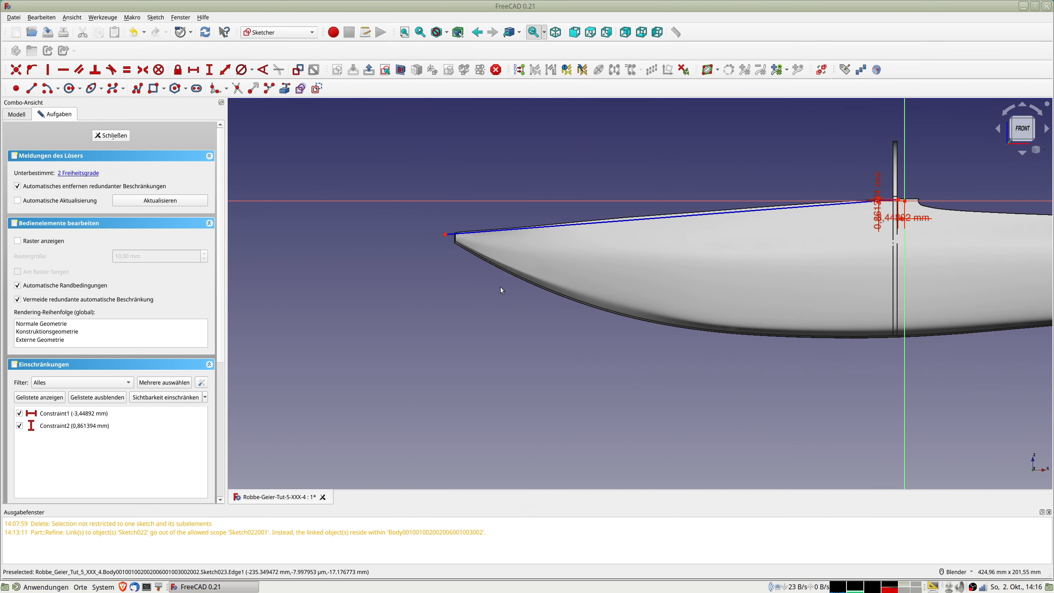
Lock the construction line's forward end at -236.786 mm horizontally and -17.2885 mm vertically from the origin
click(445, 235)
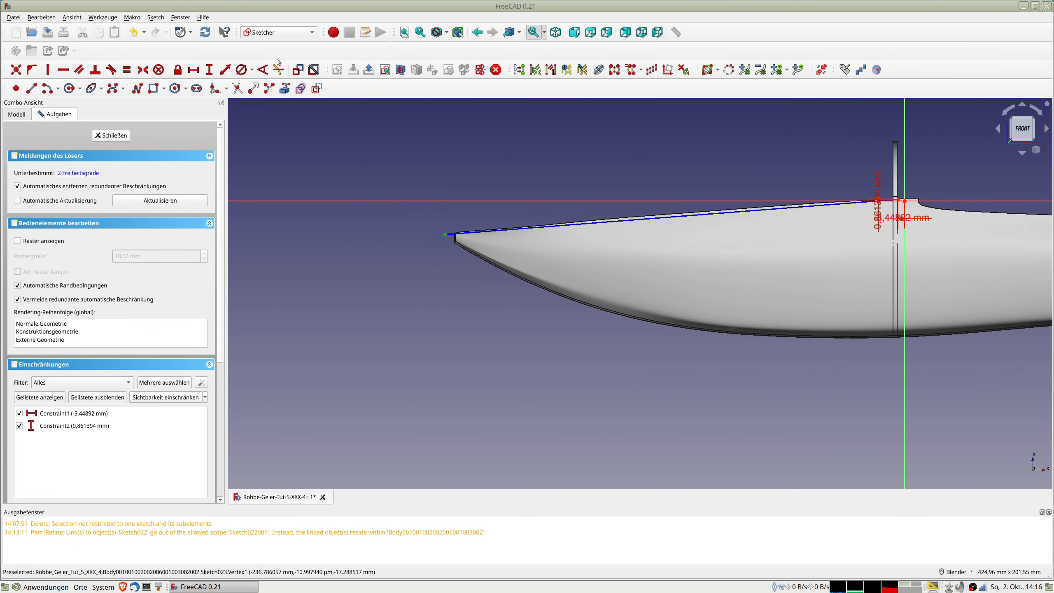
click(178, 71)
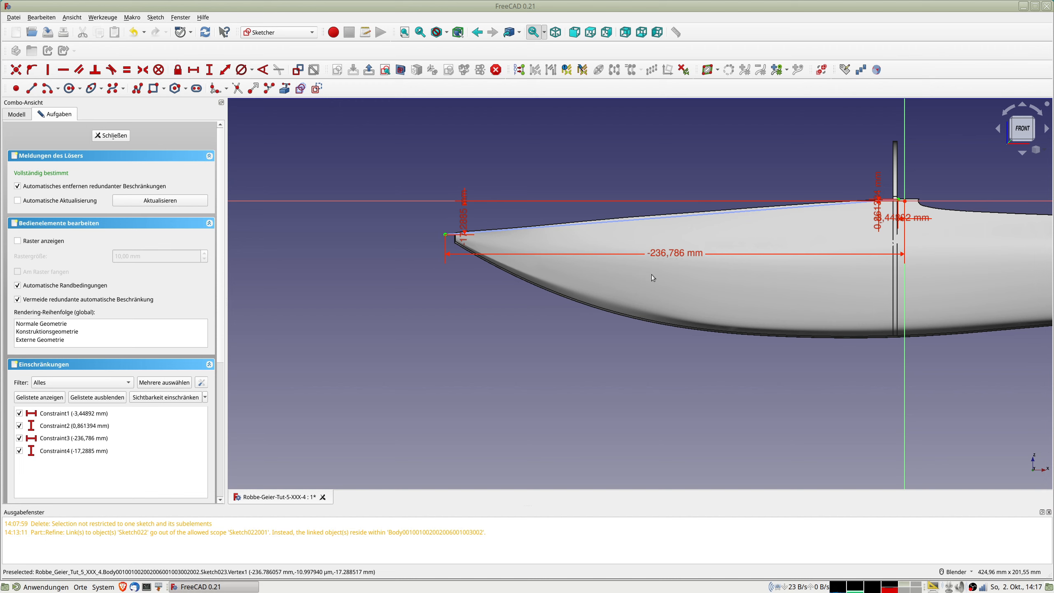
Sketch a second construction line below the first, from about 240 mm forward of and 21 mm below the origin to aft of the vertical axis
scroll(645, 266, up, 2)
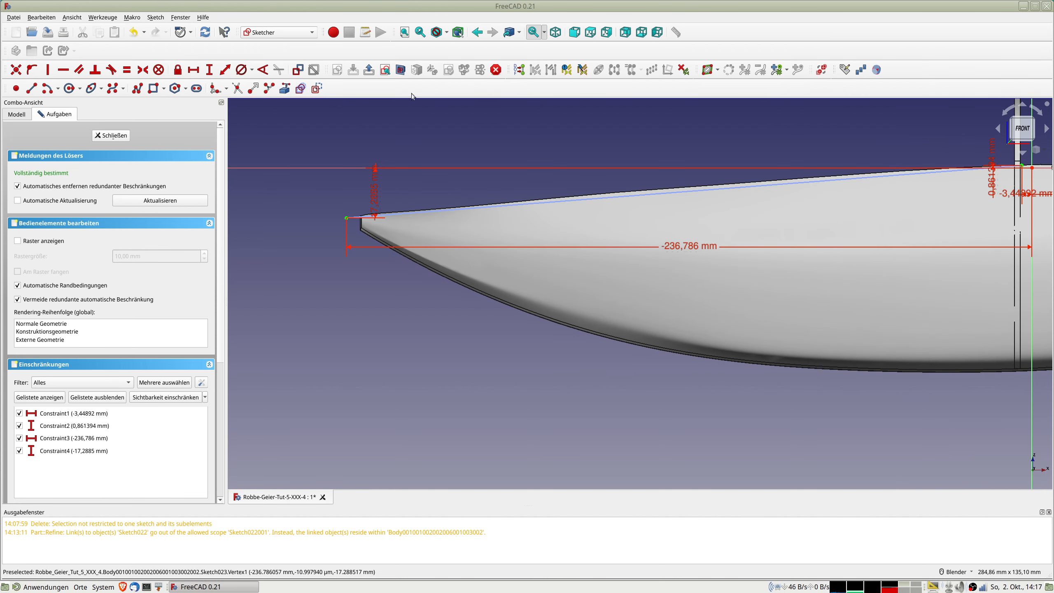
click(31, 88)
click(338, 228)
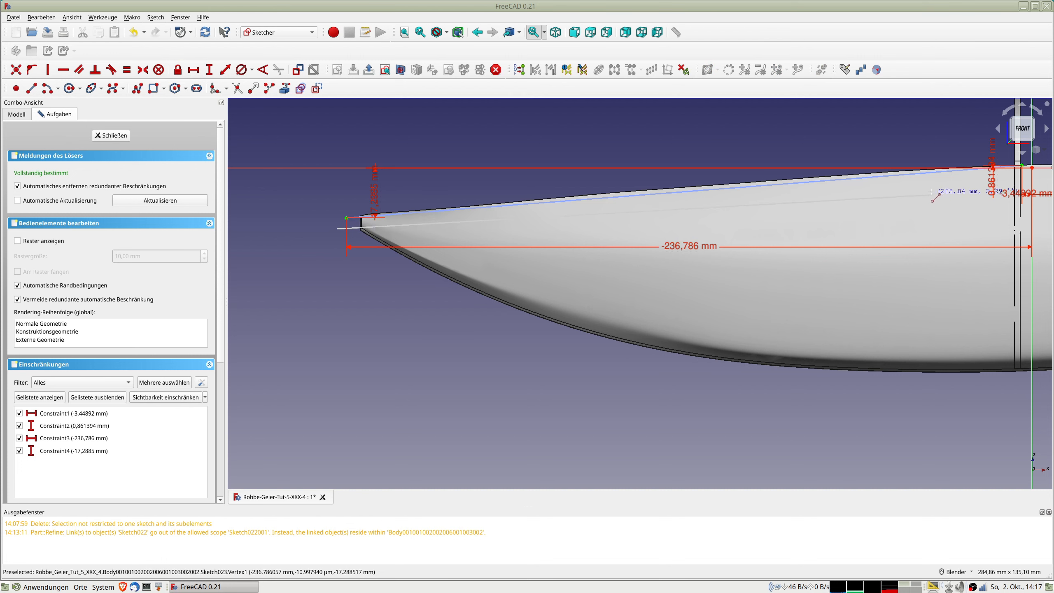
click(929, 178)
shift+middle_drag(873, 199, 530, 308)
right_click(599, 288)
drag(587, 289, 806, 272)
scroll(446, 358, down, 3)
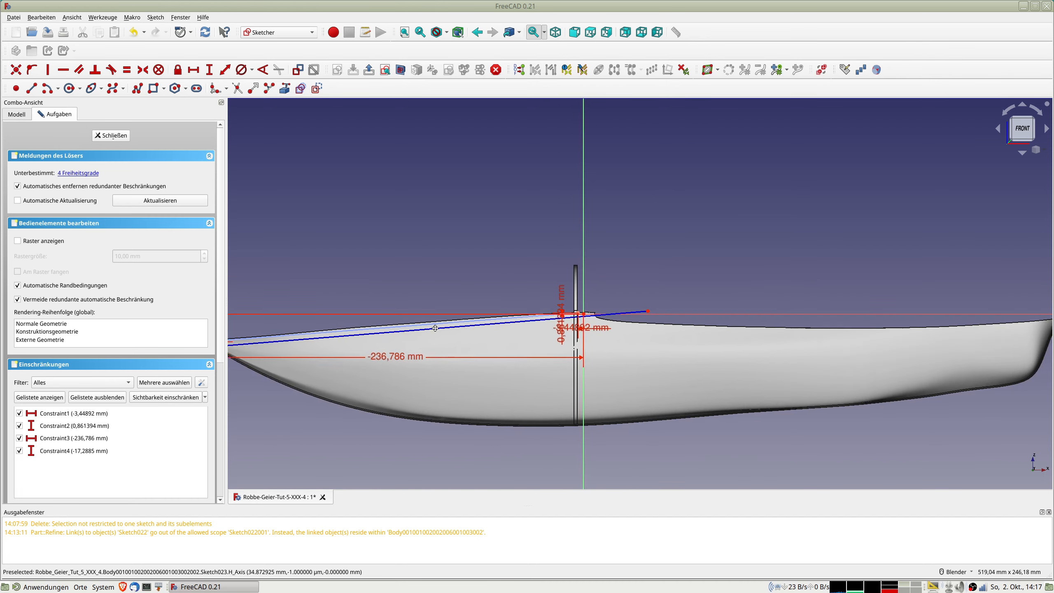
shift+middle_drag(260, 356, 570, 316)
scroll(507, 303, up, 4)
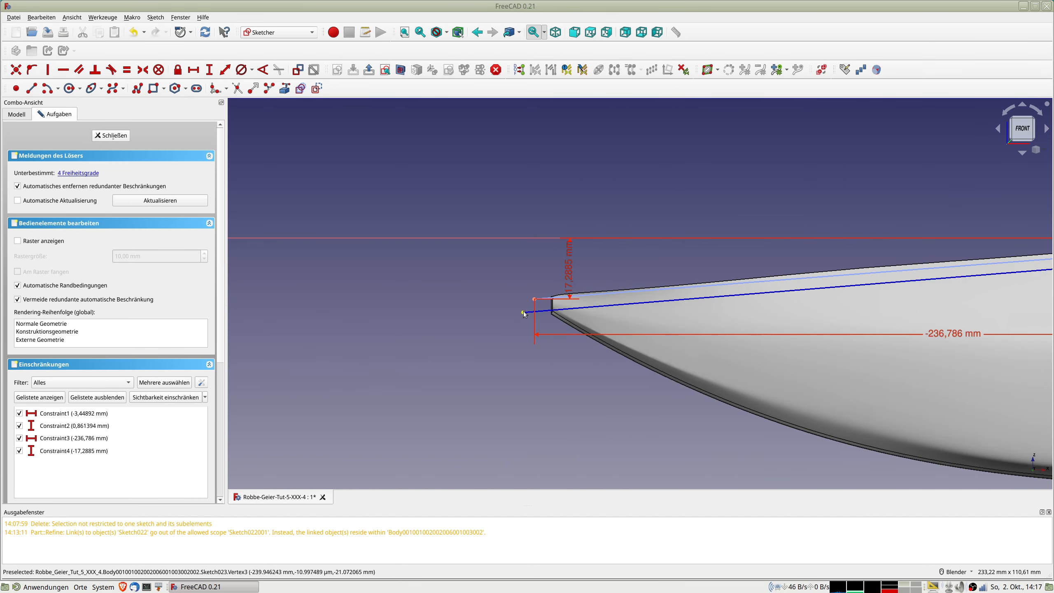
click(581, 295)
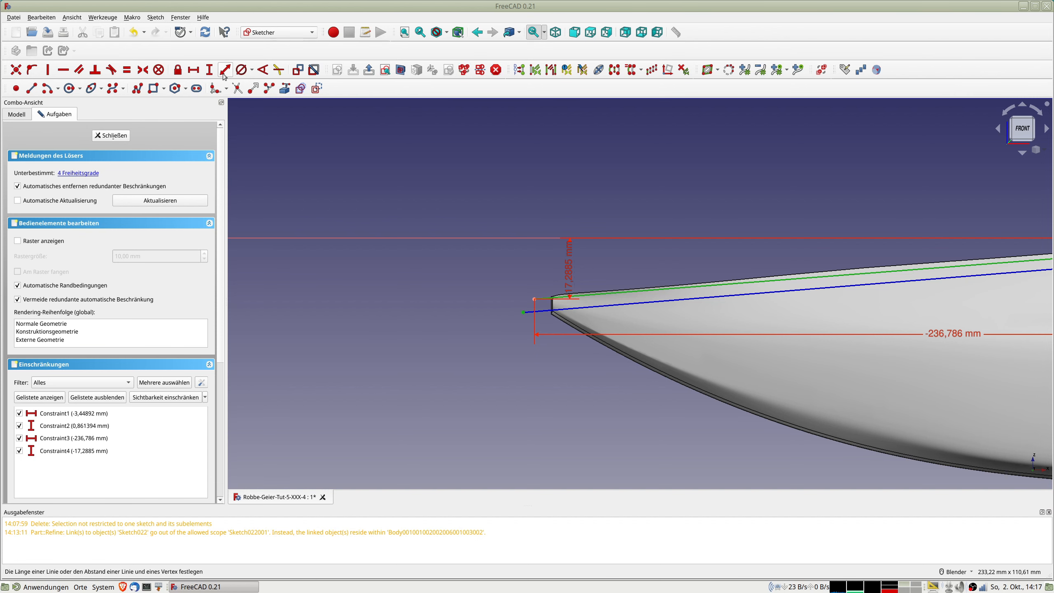
key(Escape)
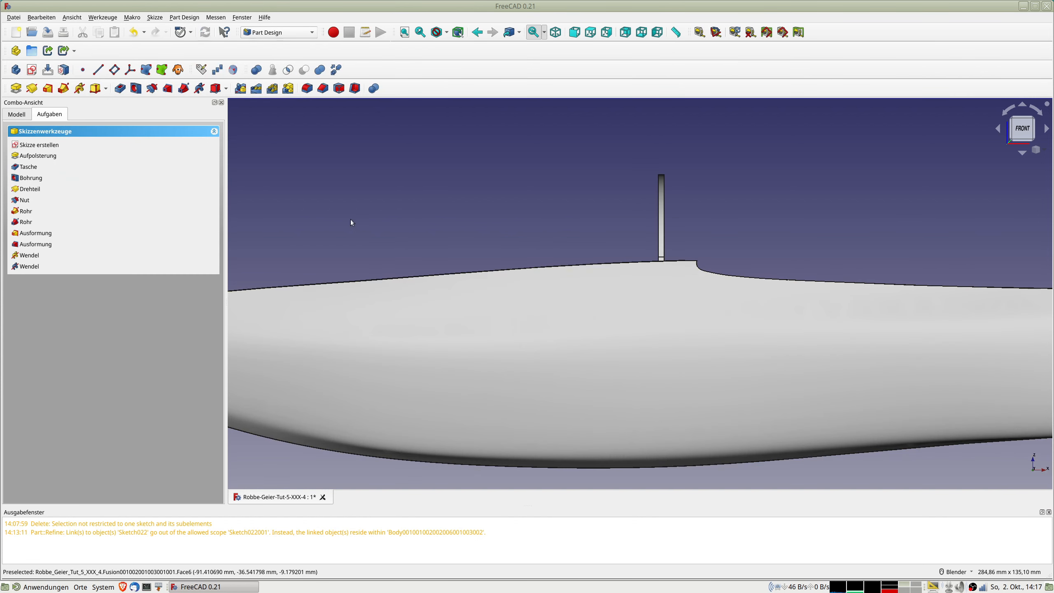
click(26, 115)
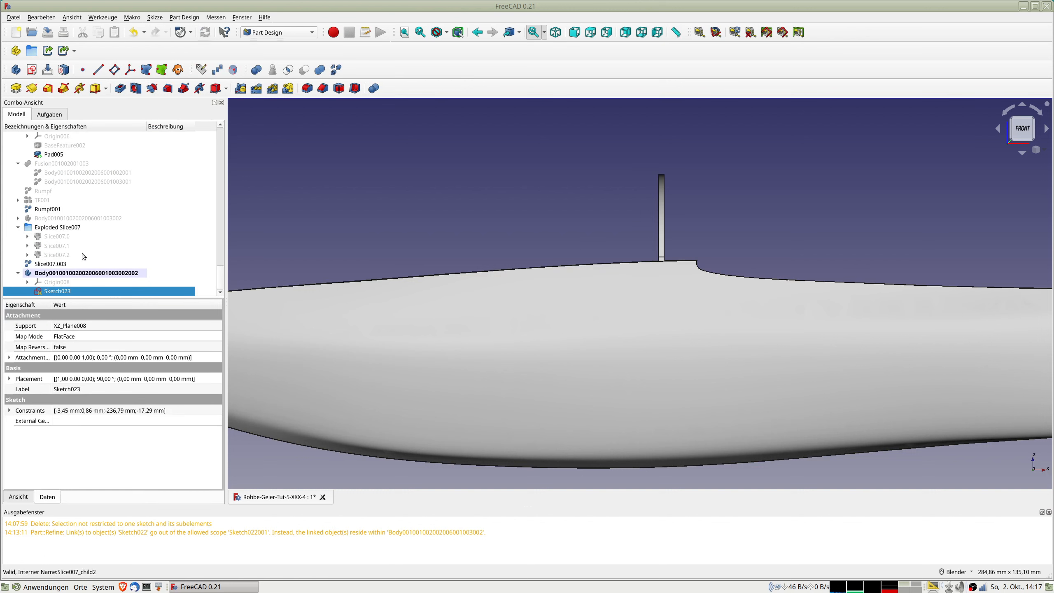
double_click(69, 292)
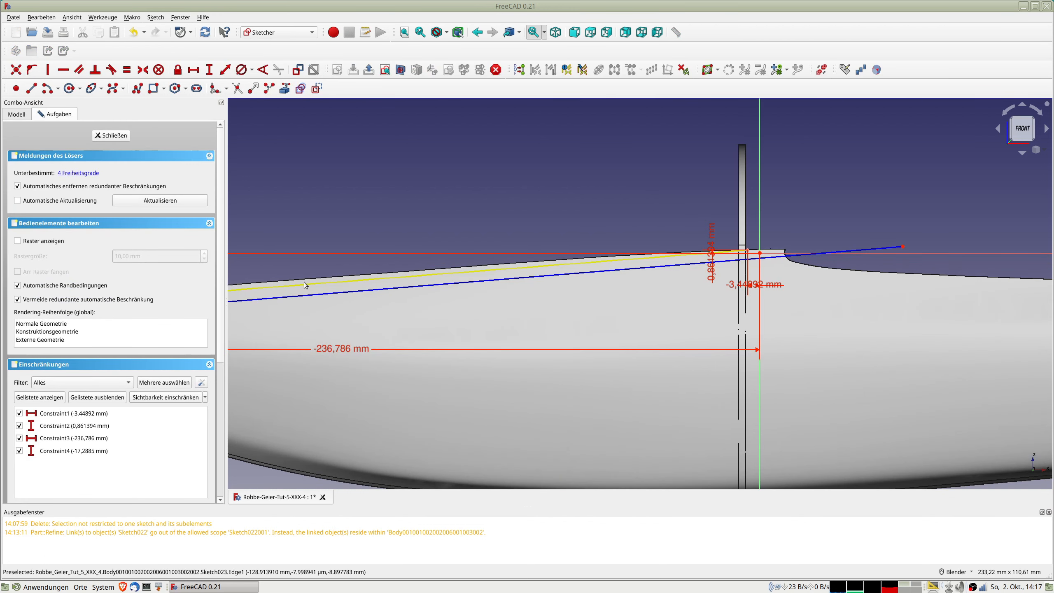
Constrain the two construction lines along the deck edge to be parallel
double_click(304, 283)
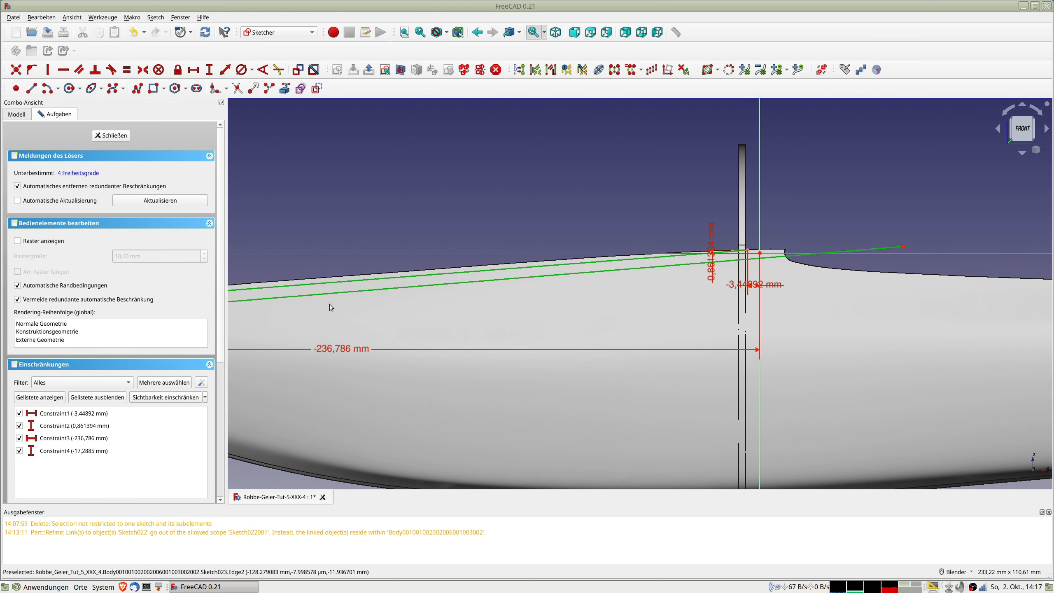
key(p)
scroll(325, 298, down, 3)
shift+middle_drag(402, 284, 768, 212)
scroll(382, 236, up, 5)
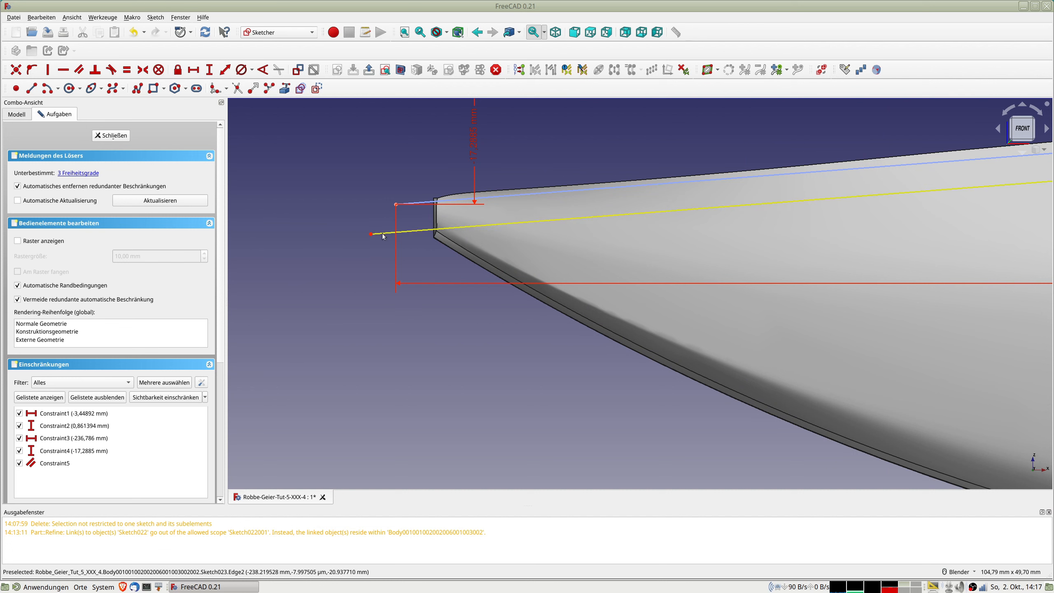
click(371, 234)
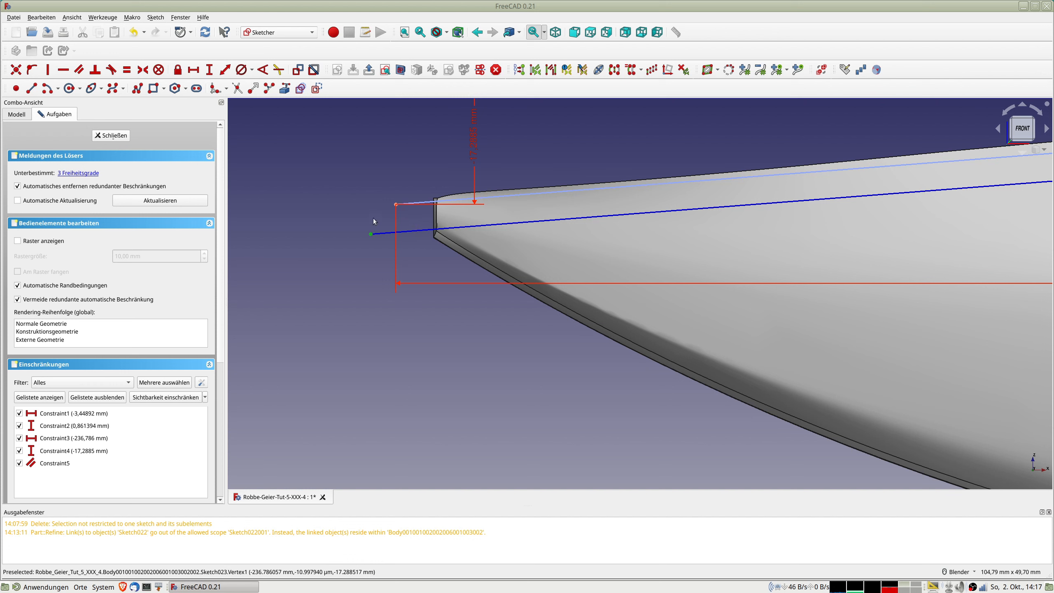
click(396, 204)
click(327, 146)
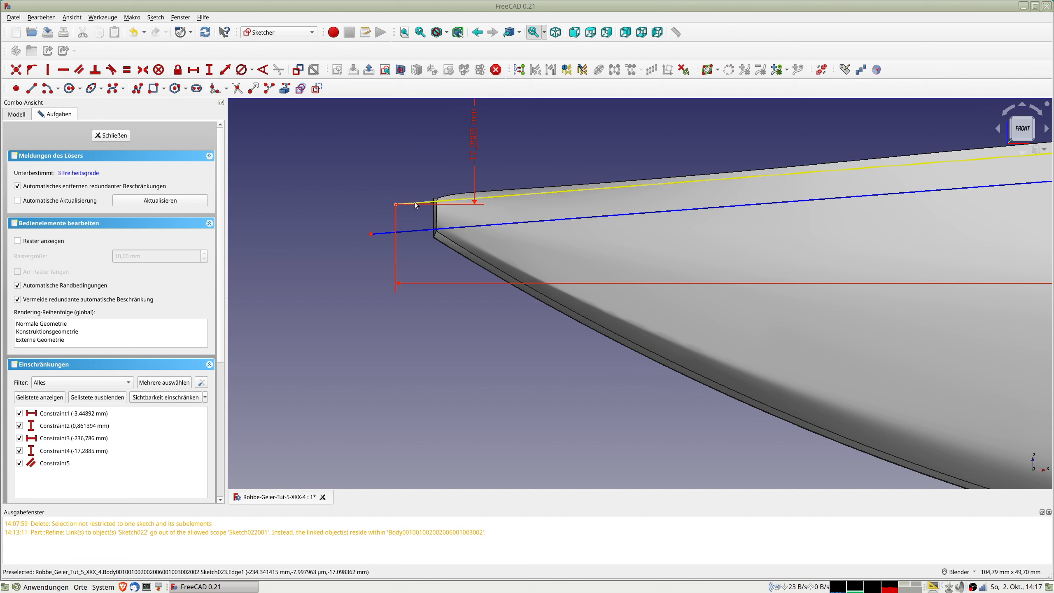
Set the distance from the lower construction line's forward end to the upper construction line to 2 mm
click(370, 234)
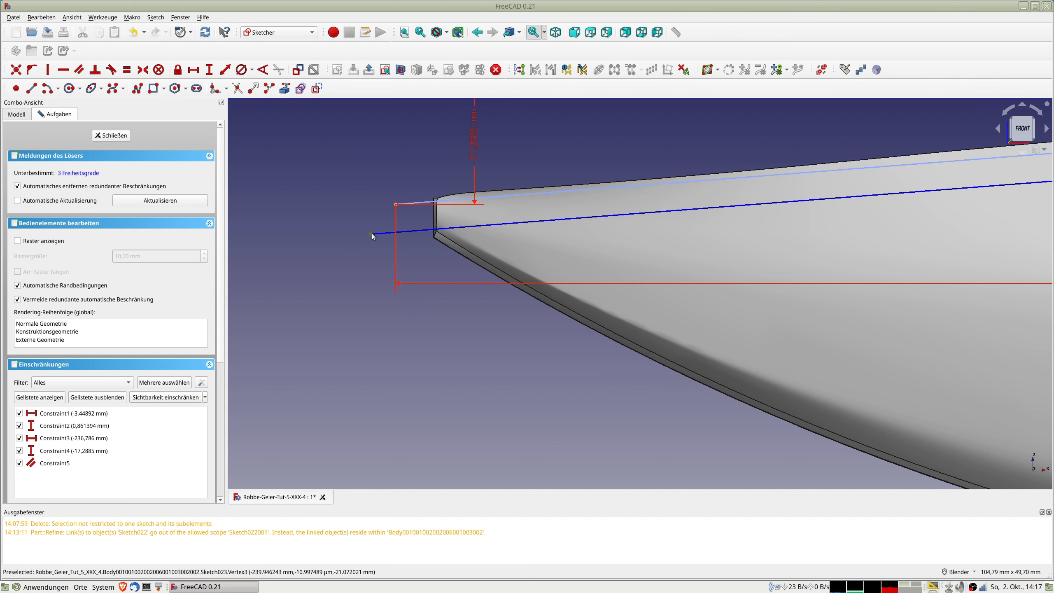
click(416, 205)
click(225, 69)
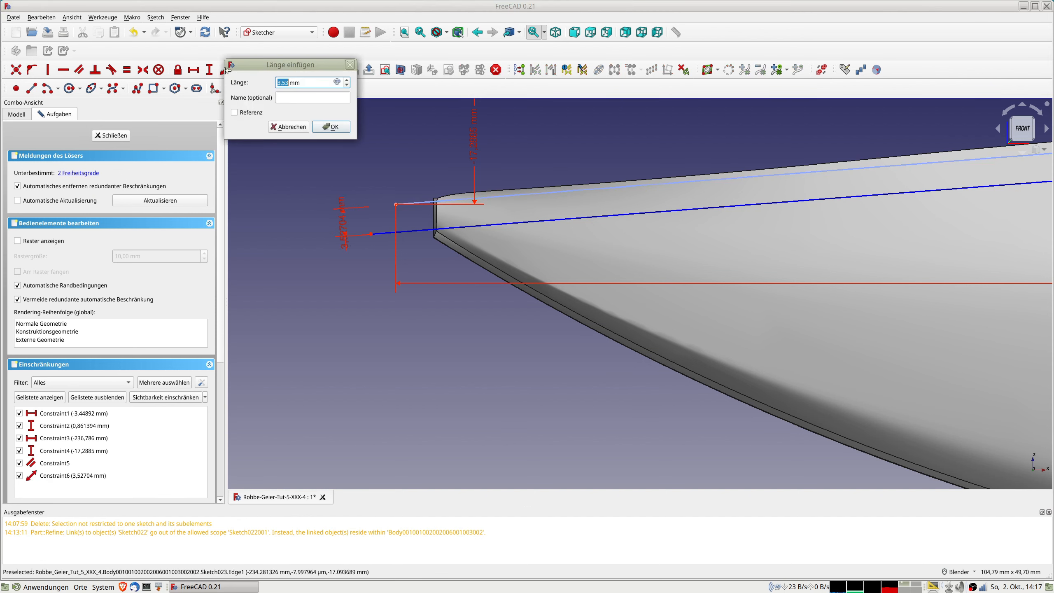
text(2)
key(Return)
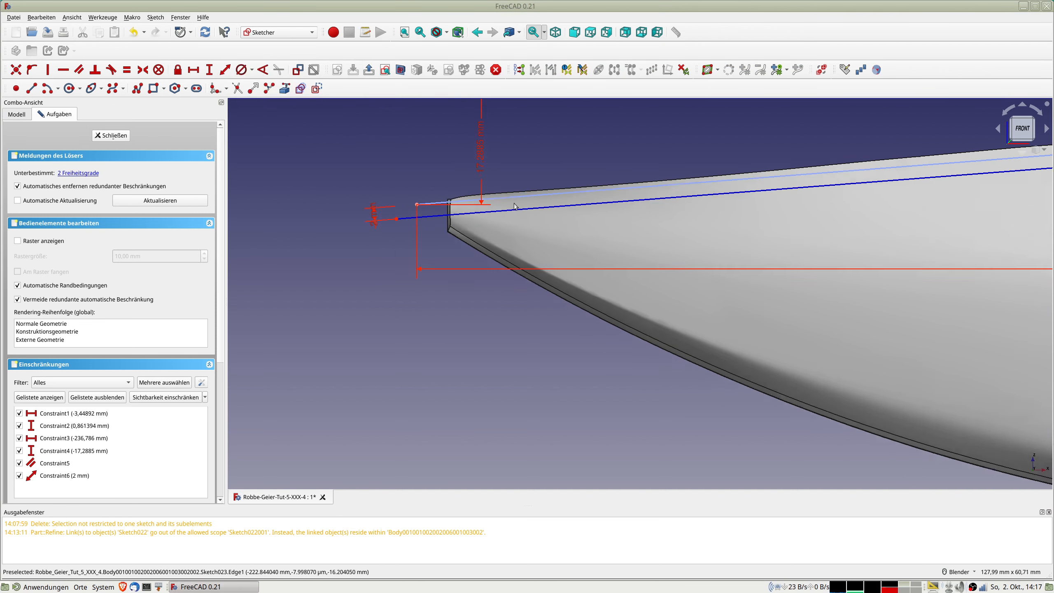
Examine how the two parallel construction lines run relative to the deck edge at the bow and at the frame
scroll(515, 206, down, 5)
scroll(460, 225, up, 4)
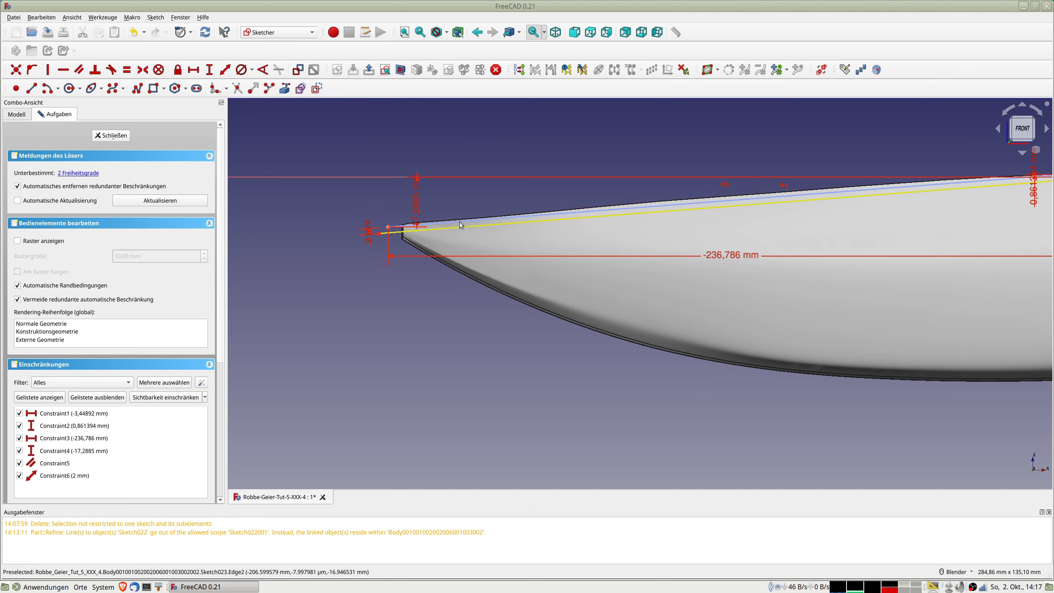
scroll(460, 225, up, 3)
scroll(456, 224, down, 5)
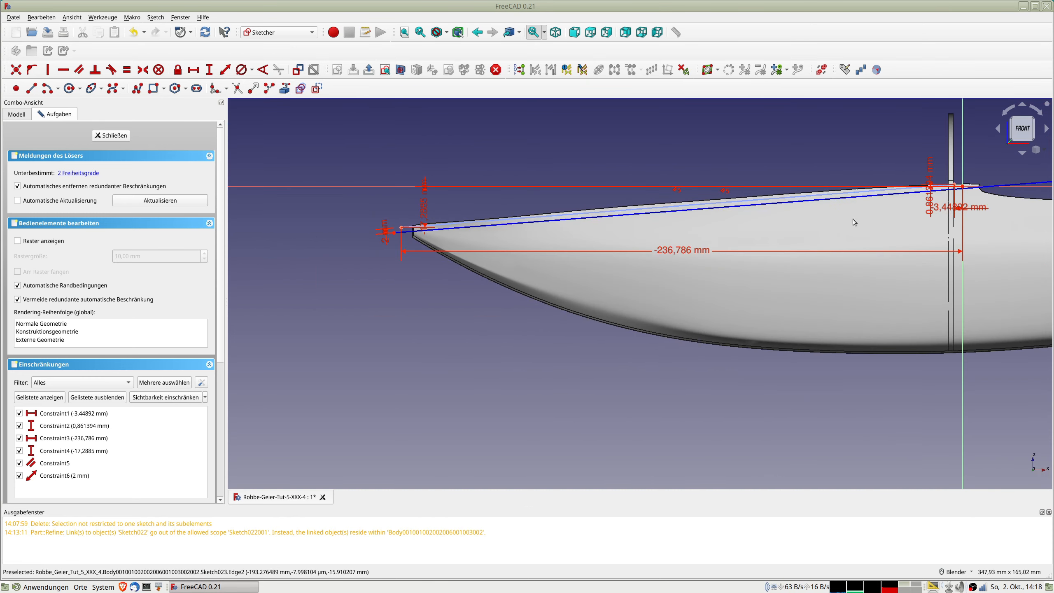
shift+middle_drag(853, 219, 760, 238)
scroll(779, 237, up, 6)
mouse_move(946, 181)
shift+middle_down()
mouse_move(609, 274)
mouse_move(566, 274)
shift+middle_up()
scroll(664, 264, up, 2)
scroll(662, 262, up, 2)
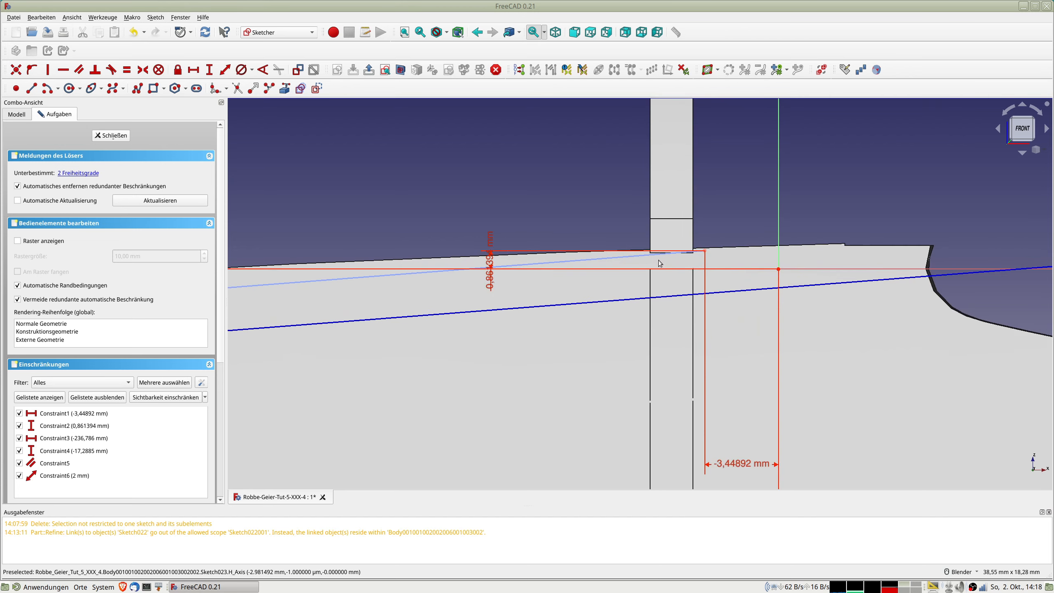
scroll(650, 258, down, 10)
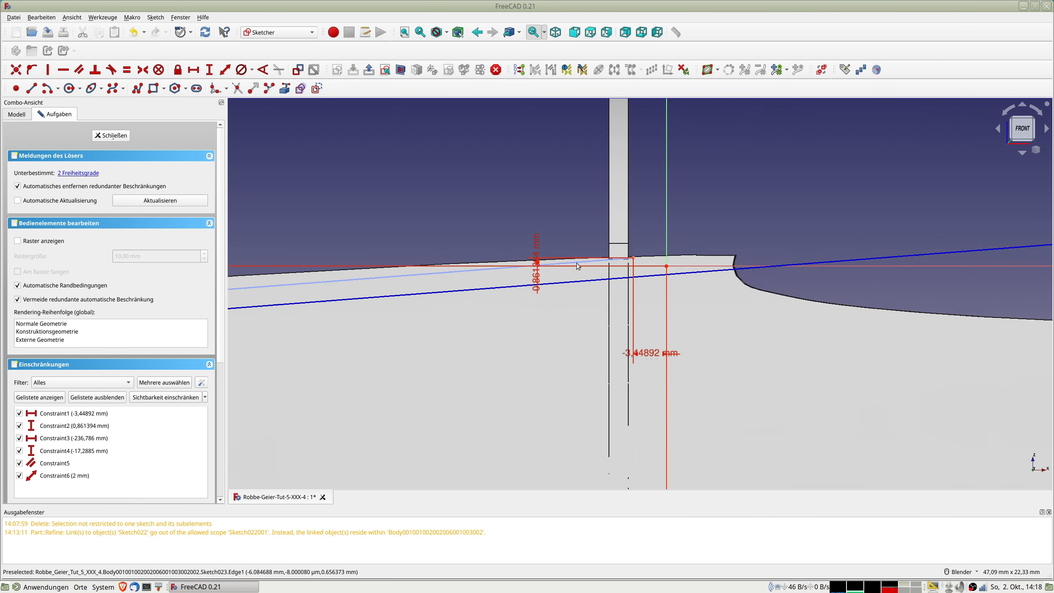
shift+middle_drag(416, 224, 669, 201)
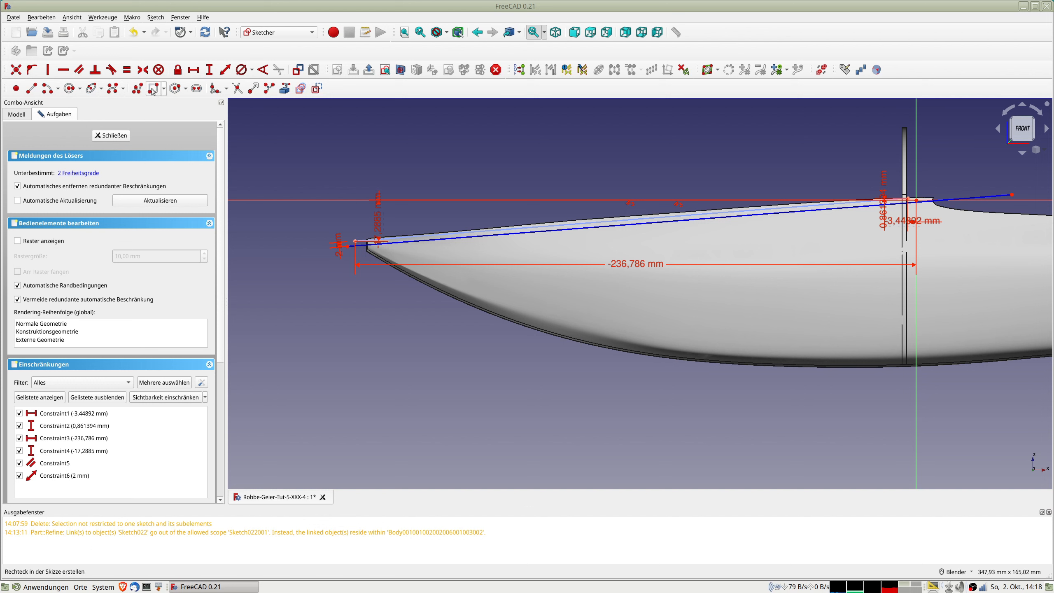
Start a polyline with a segment about 227 mm long on the upper construction line, from just inside the bow to the frame's forward side
click(137, 89)
scroll(372, 242, up, 6)
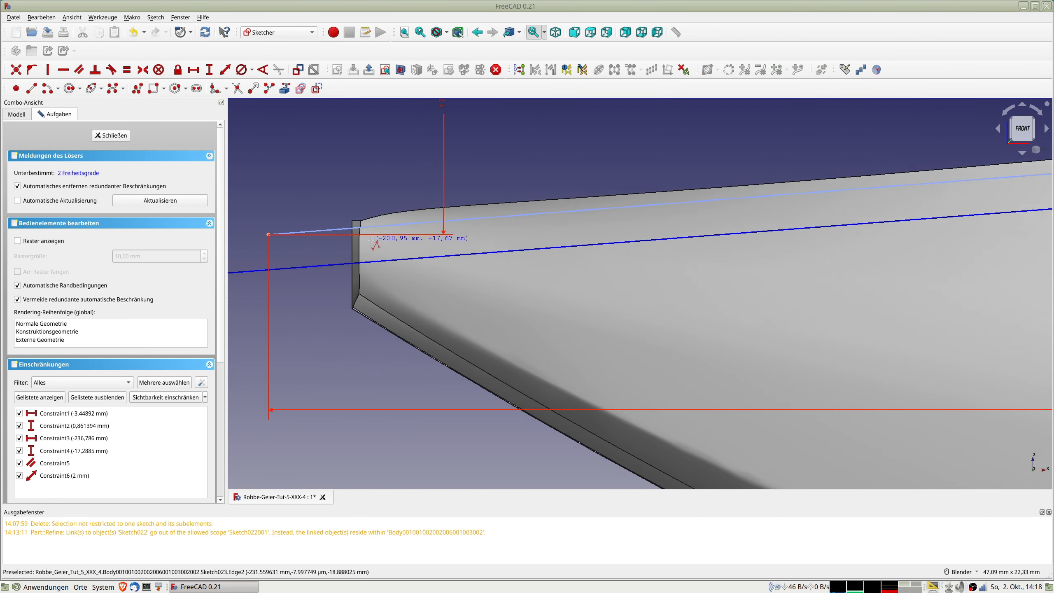
scroll(371, 241, up, 1)
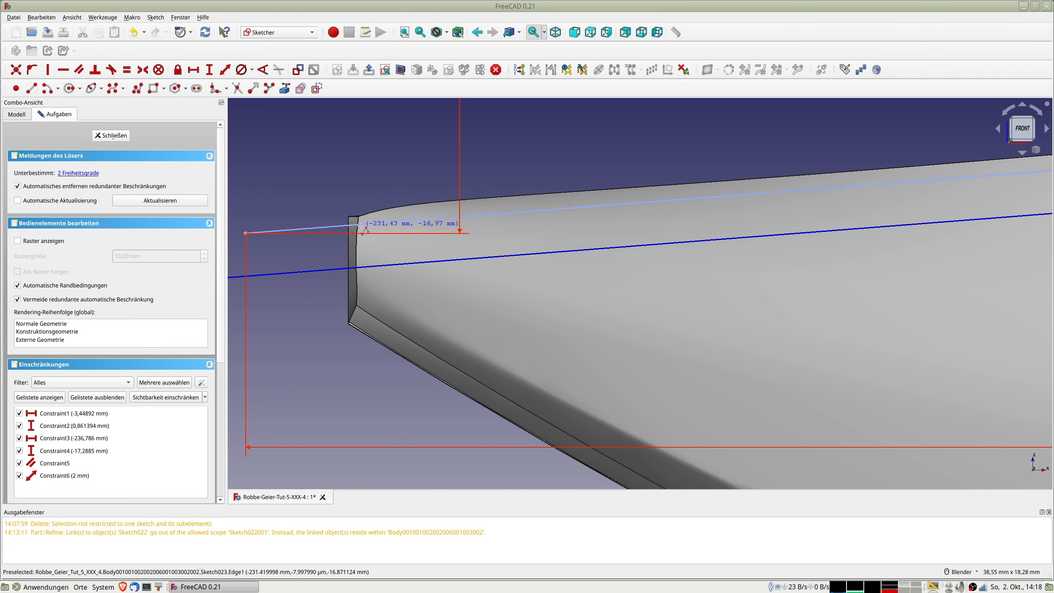
click(367, 227)
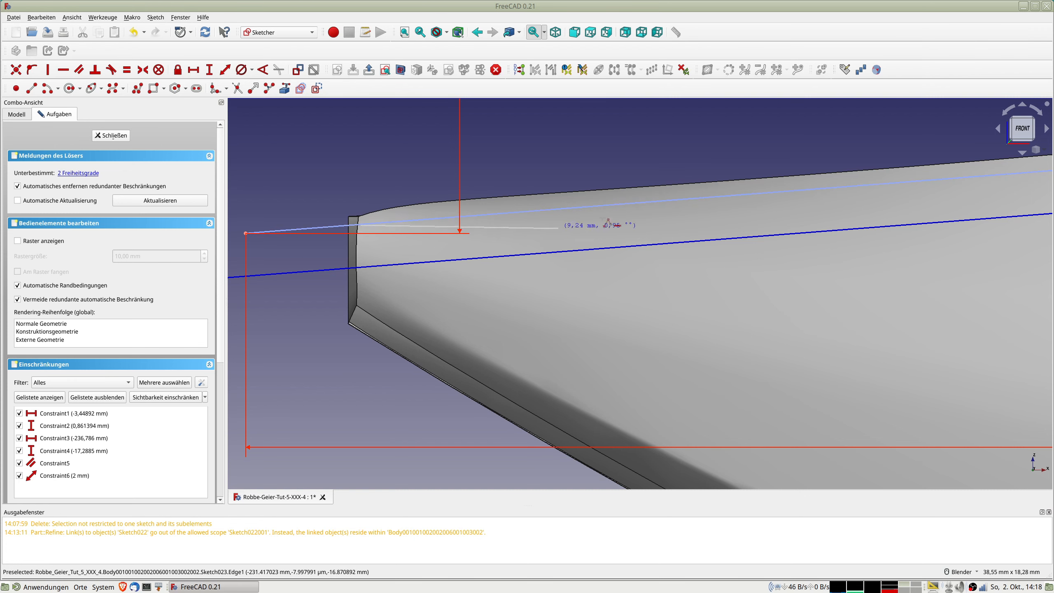
scroll(726, 228, down, 8)
shift+middle_drag(550, 251, 264, 255)
shift+middle_drag(896, 213, 411, 279)
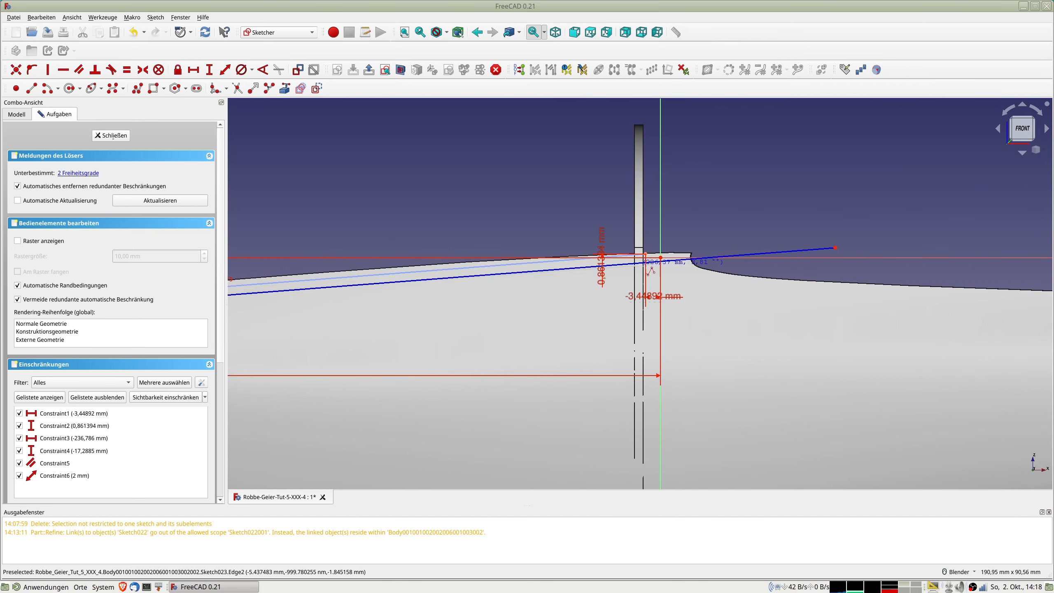
scroll(645, 255, up, 6)
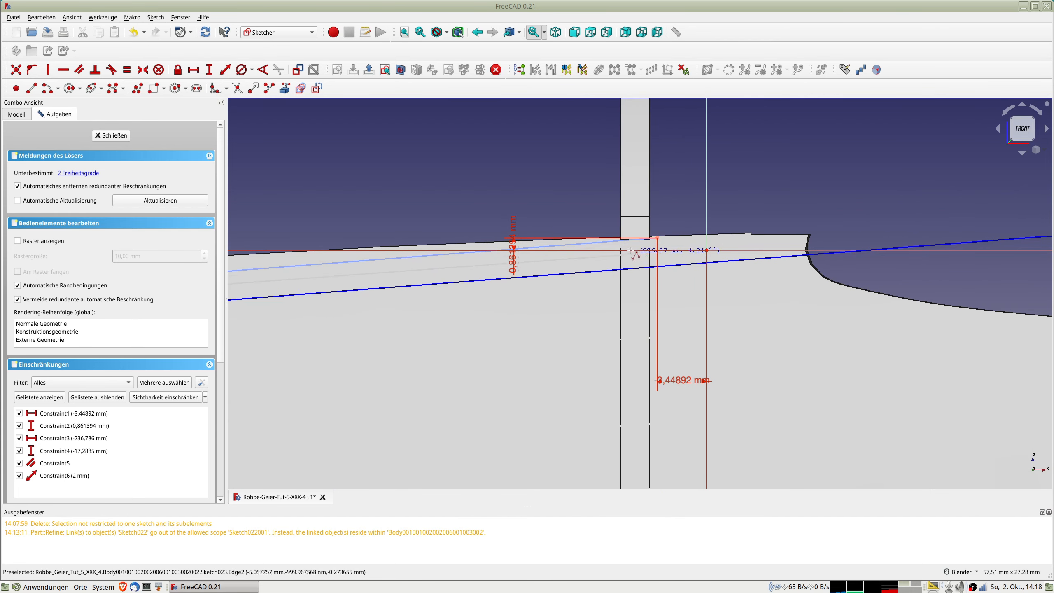
click(625, 241)
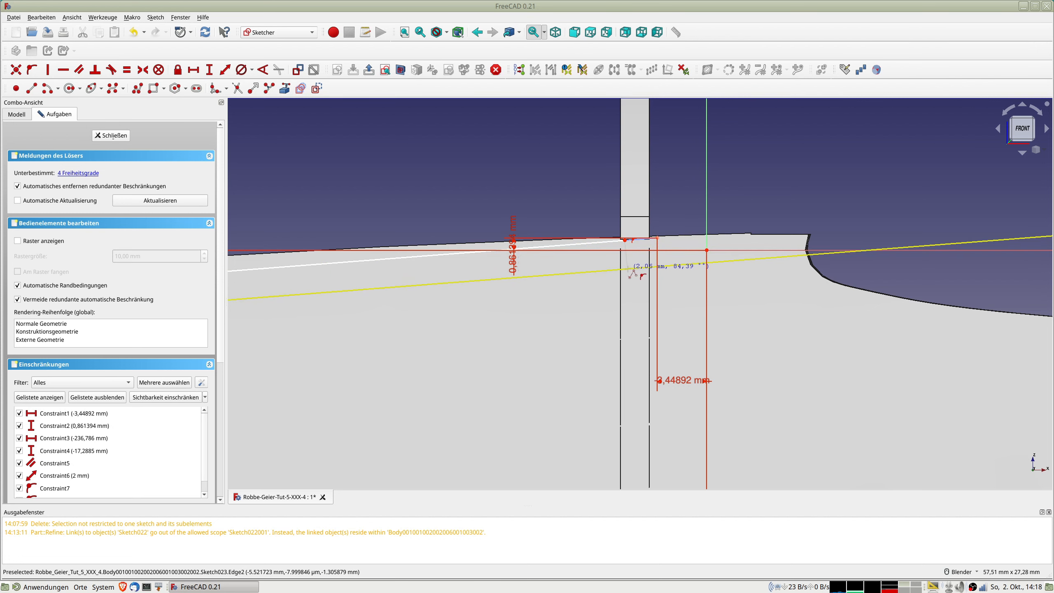
Continue the polyline down to the lower construction line, forward along it to the bow, and close it at its starting point
shift+middle_drag(286, 348, 792, 292)
shift+middle_drag(318, 350, 777, 285)
shift+middle_drag(299, 315, 957, 275)
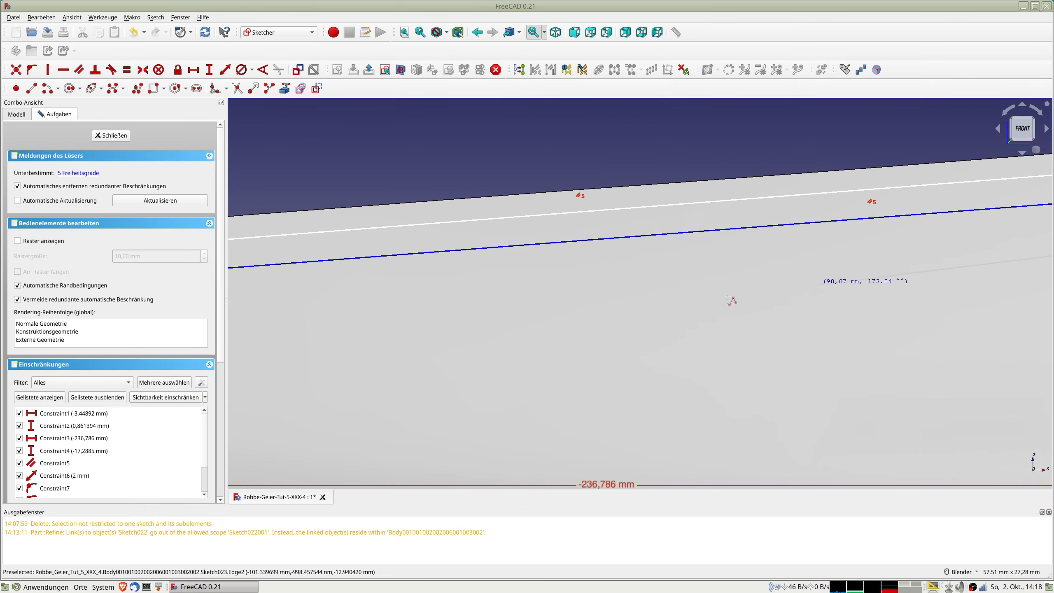
shift+middle_drag(284, 325, 856, 296)
shift+middle_drag(268, 342, 992, 268)
shift+middle_drag(261, 299, 603, 286)
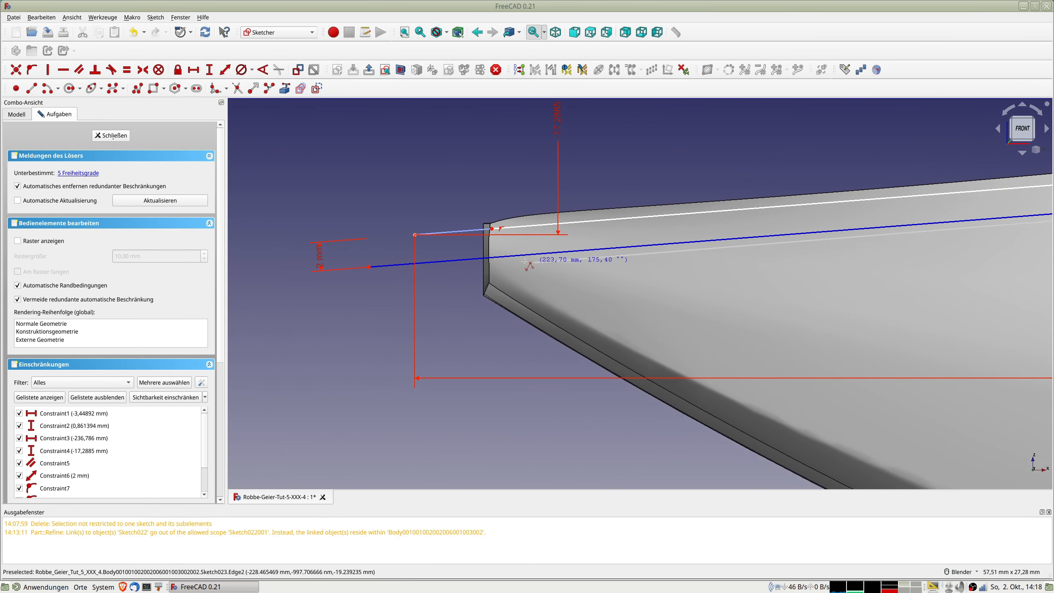
click(494, 258)
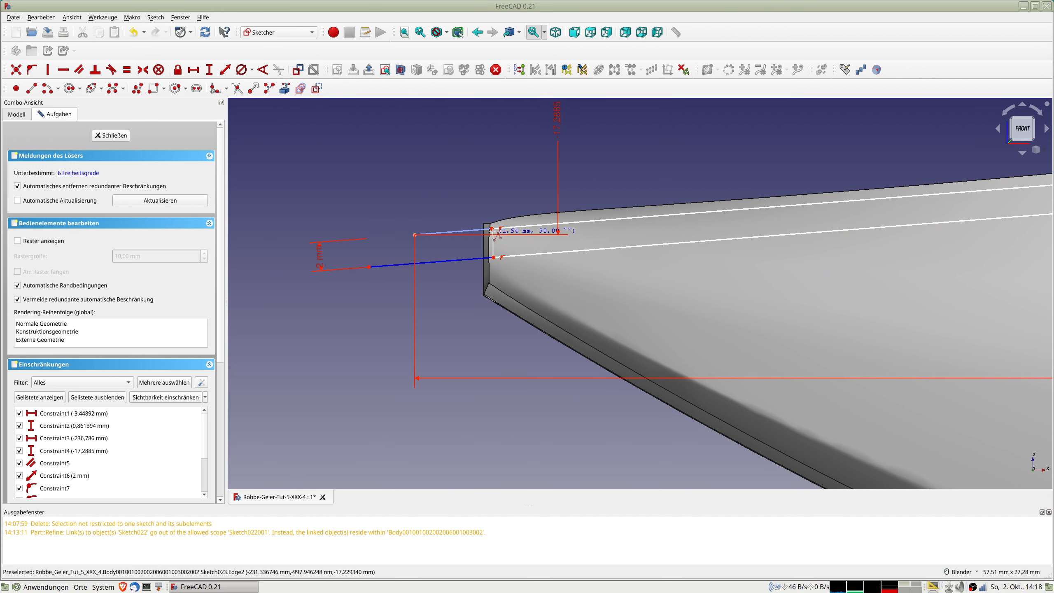
click(492, 228)
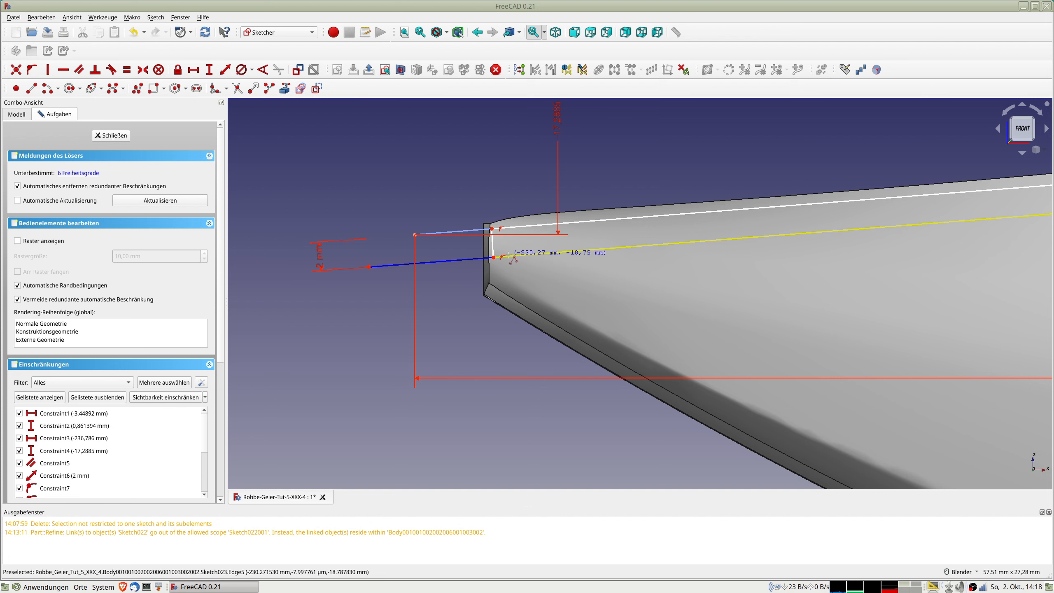
right_click(523, 249)
Constrain the angle between the deck profile's short bow edge and its long lower edge to 90°
scroll(505, 247, up, 3)
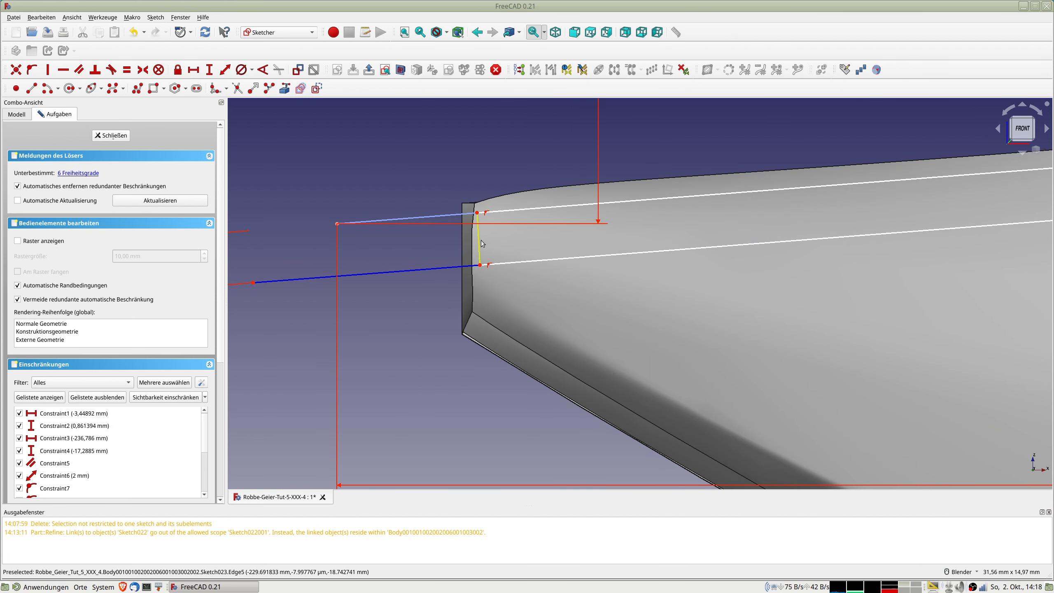
click(480, 247)
click(502, 264)
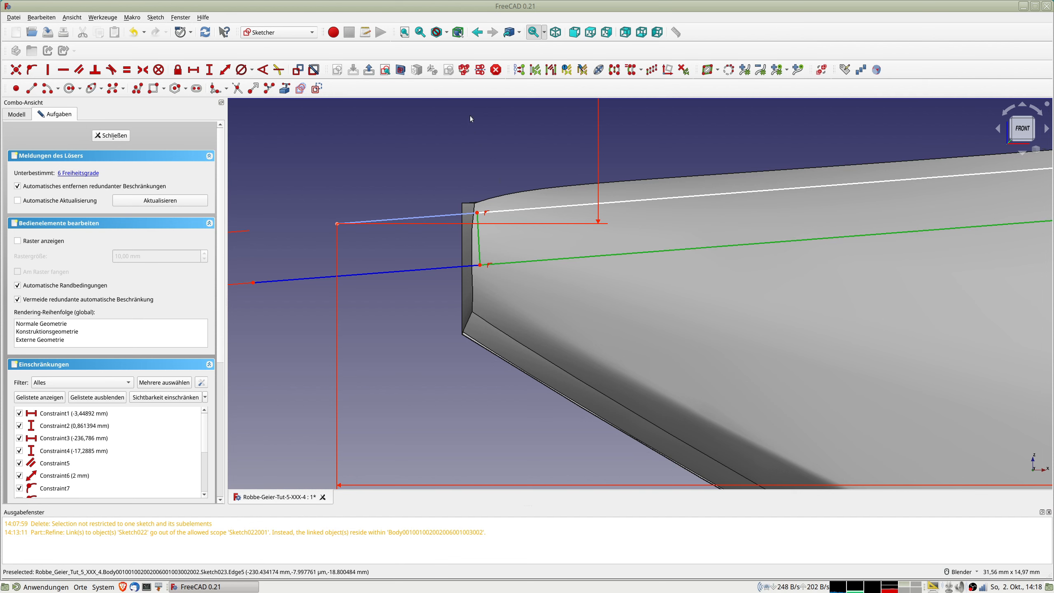
click(262, 69)
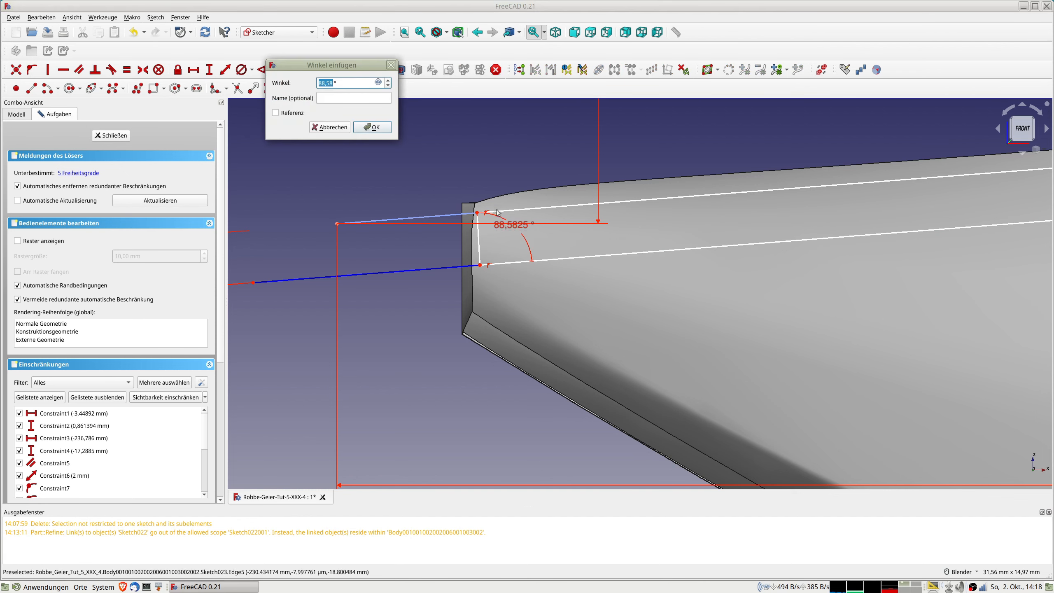
key(Return)
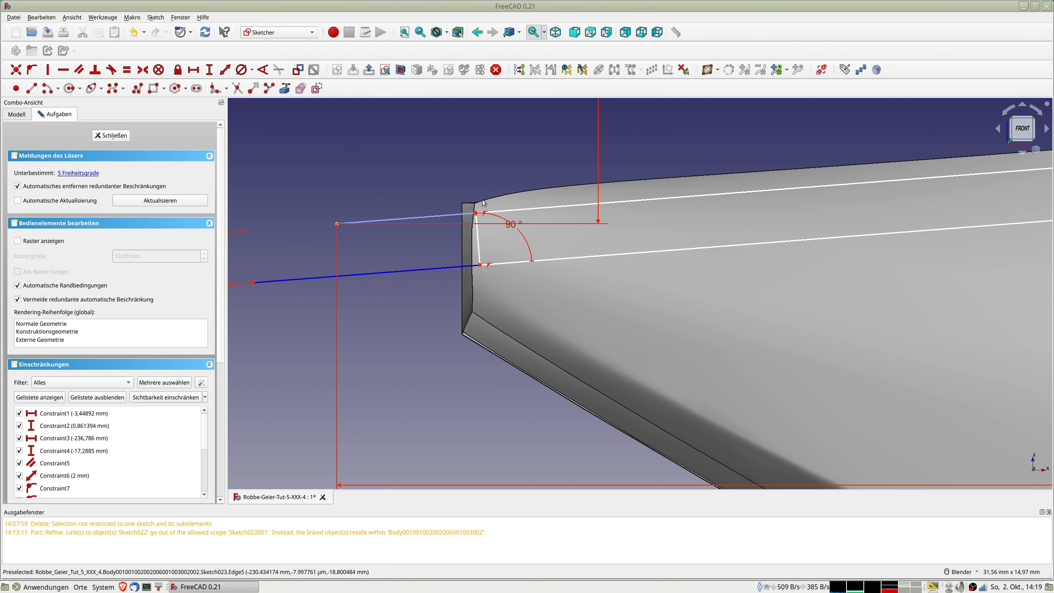
Constrain the angle between the profile's short edge at the frame and its long lower edge to 90°
scroll(482, 231, up, 2)
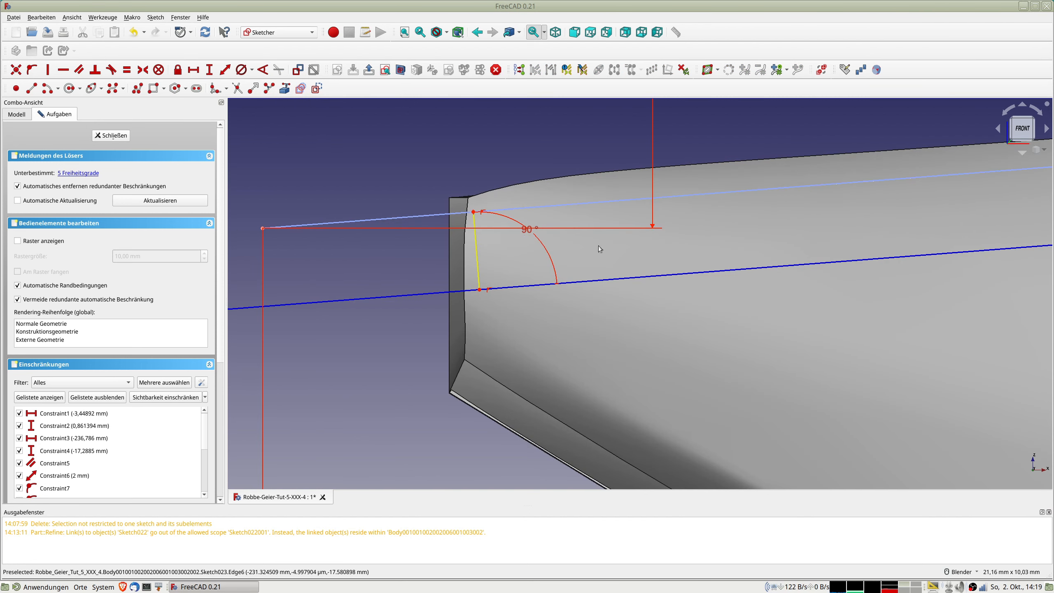
scroll(768, 236, down, 5)
shift+middle_drag(1007, 249, 405, 333)
scroll(936, 304, down, 8)
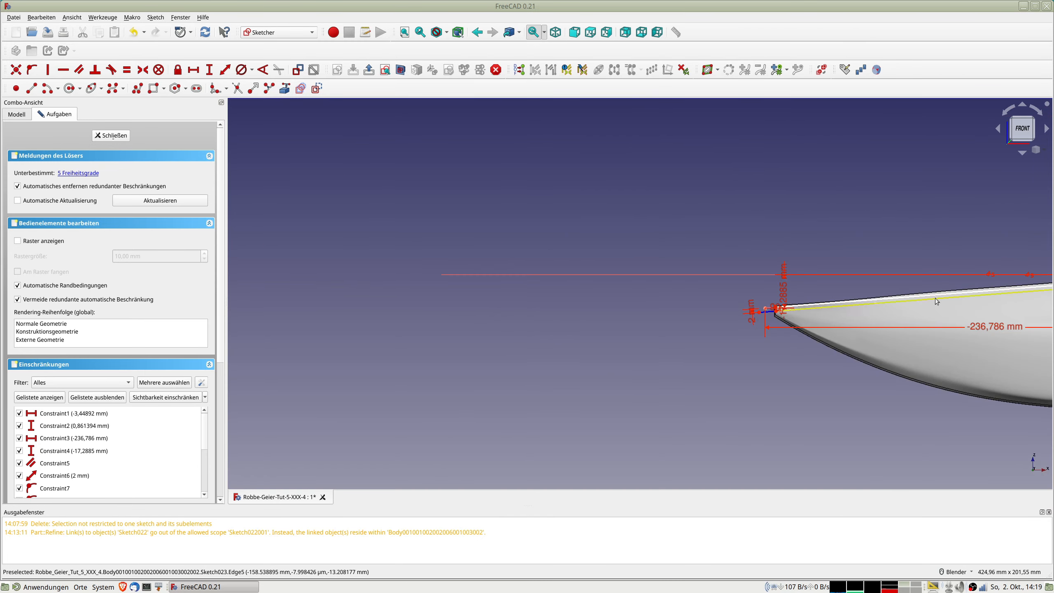
shift+middle_drag(936, 303, 566, 332)
shift+middle_drag(846, 328, 424, 325)
scroll(452, 316, up, 10)
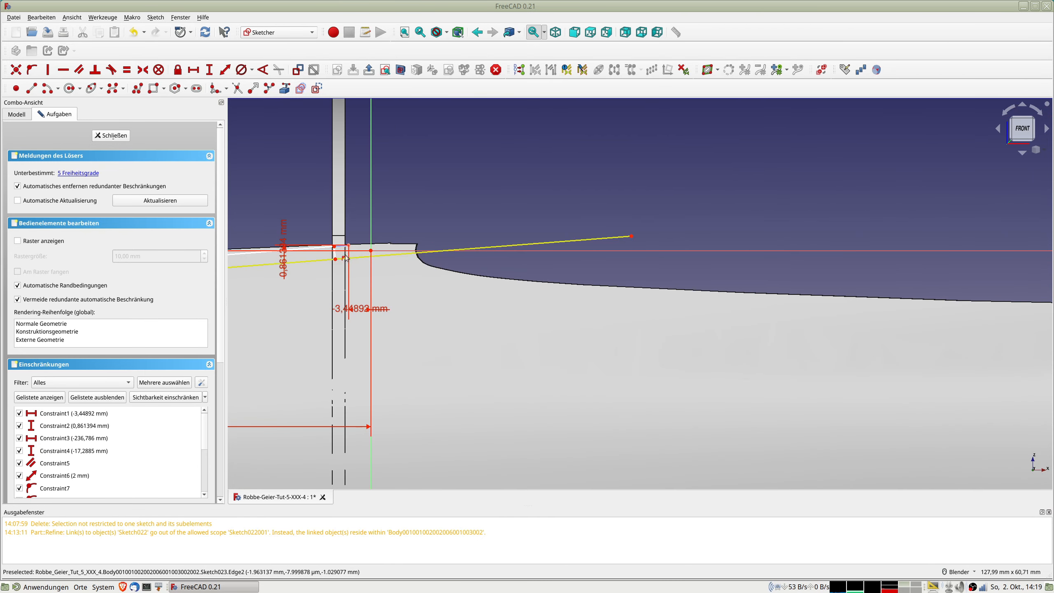
click(333, 260)
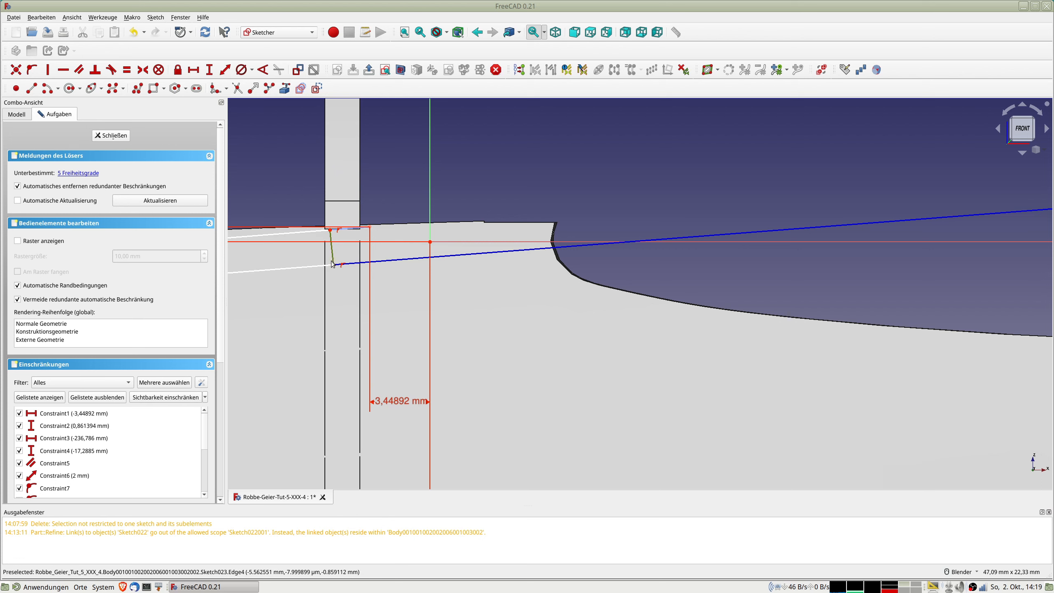
click(314, 266)
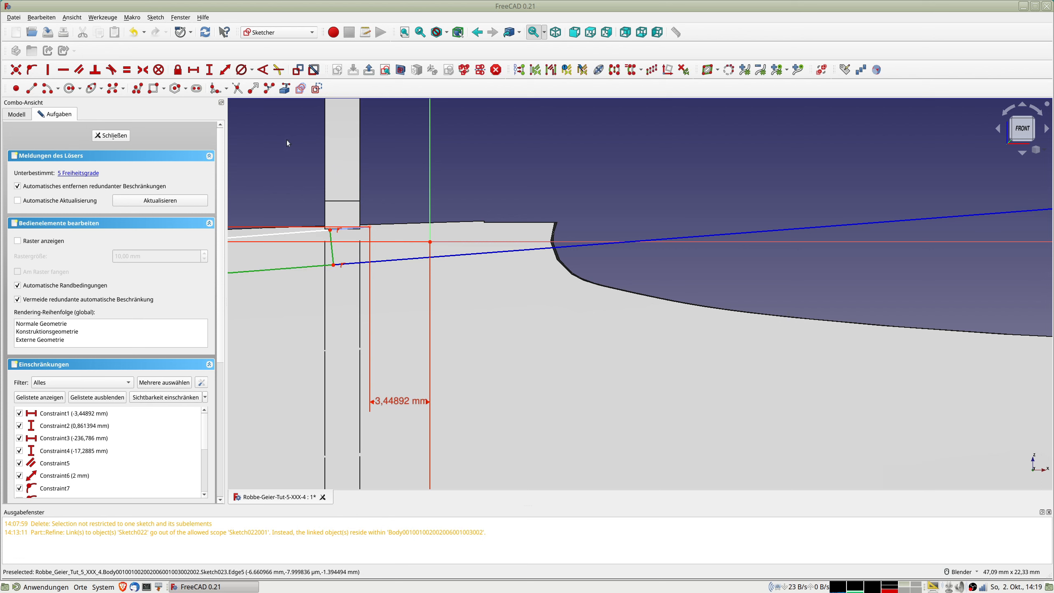
click(263, 72)
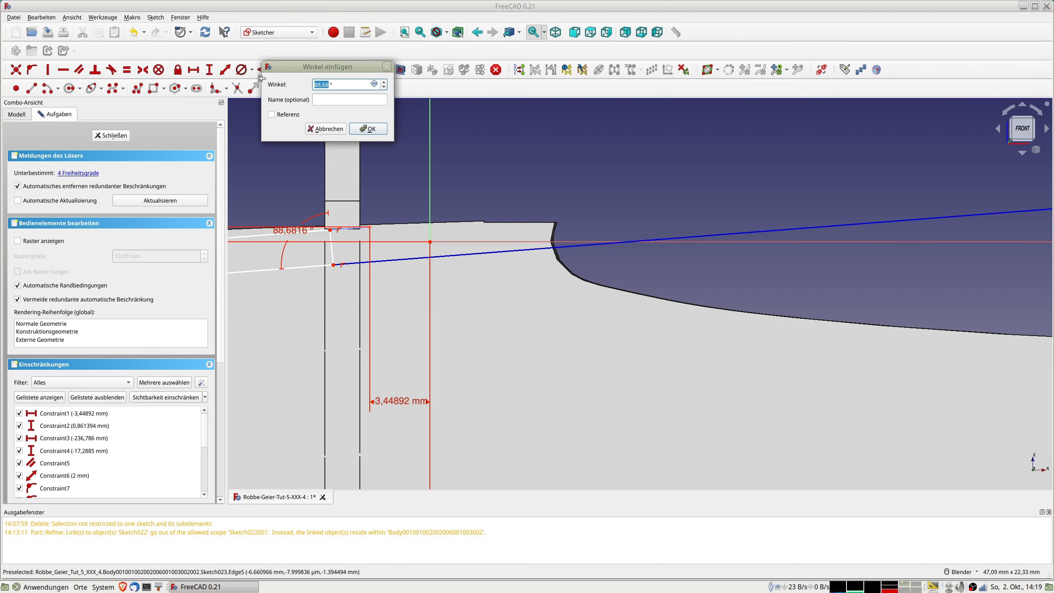
key(Return)
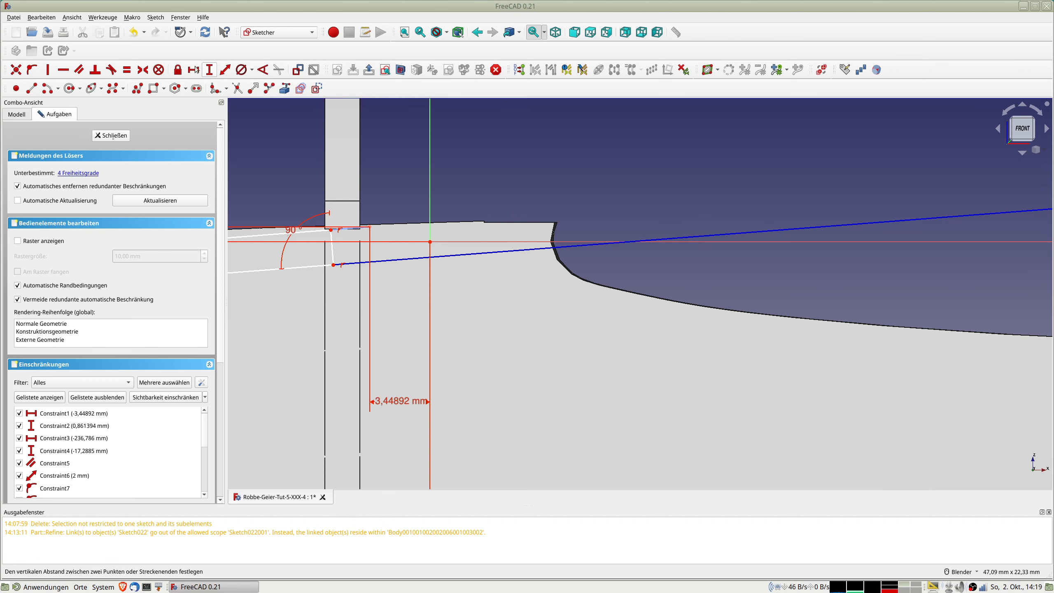
Finish editing the deck profile sketch and inspect it inside the hull in an angled view
scroll(334, 259, down, 12)
mouse_move(302, 260)
shift+middle_down()
mouse_move(575, 217)
mouse_move(594, 249)
mouse_move(662, 271)
shift+middle_up()
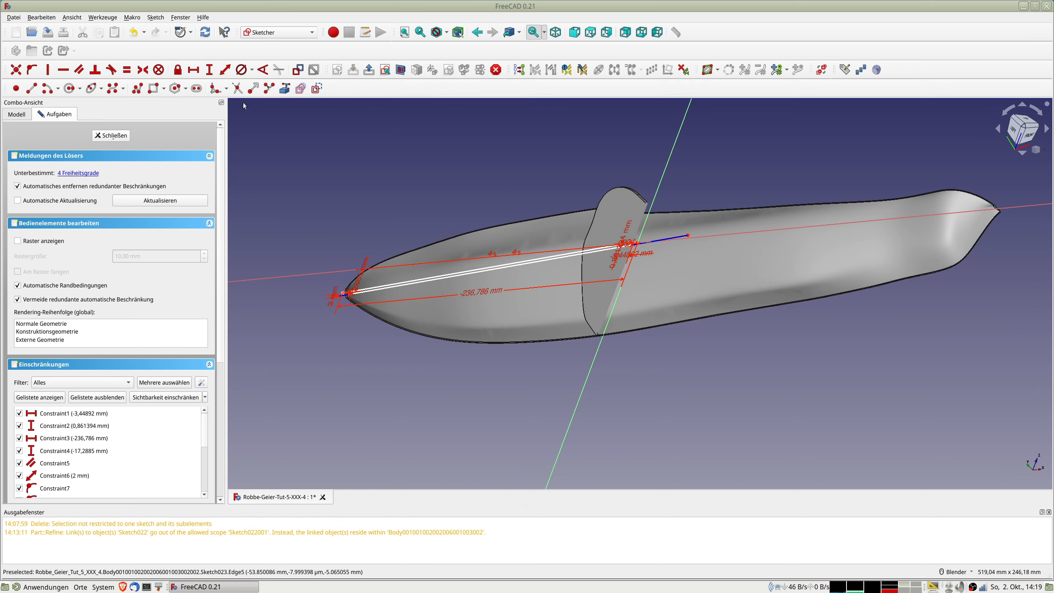
click(111, 136)
middle_drag(407, 146, 552, 183)
shift+middle_drag(510, 218, 790, 249)
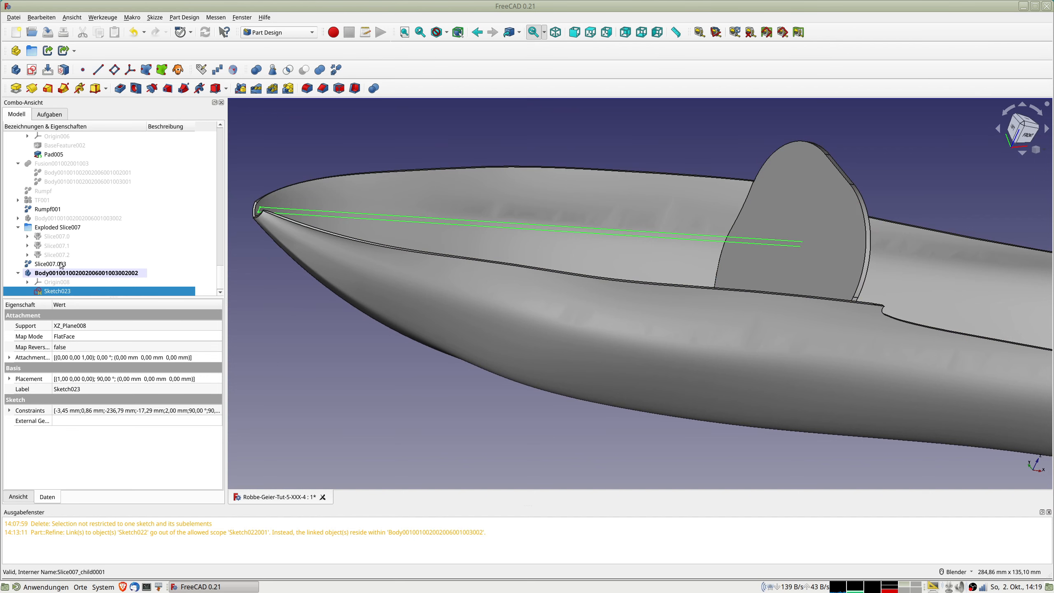
Pad the deck profile sketch 80 mm, symmetric to the sketch plane
click(49, 209)
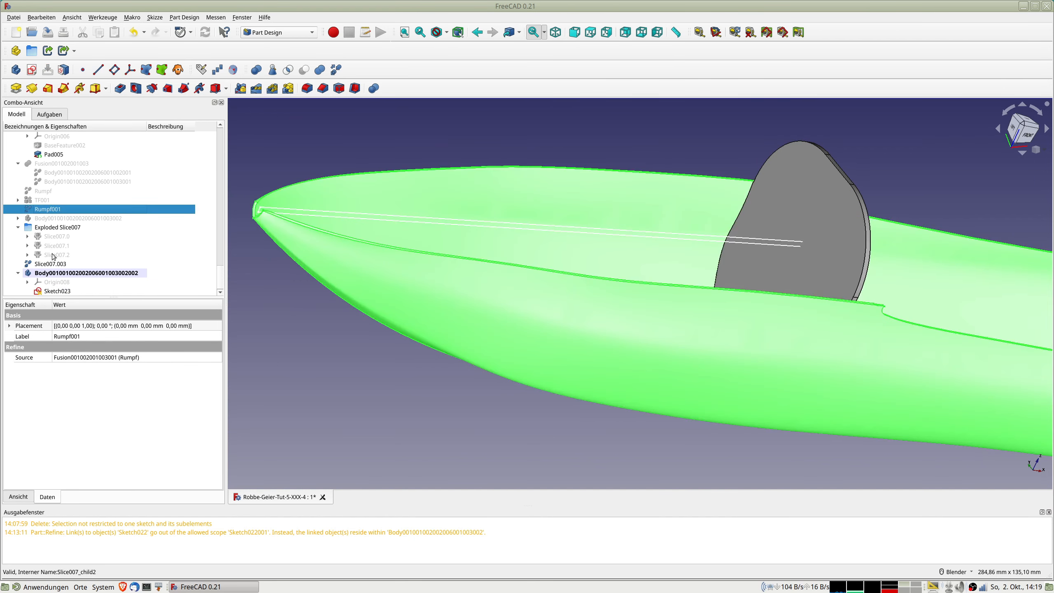
click(50, 274)
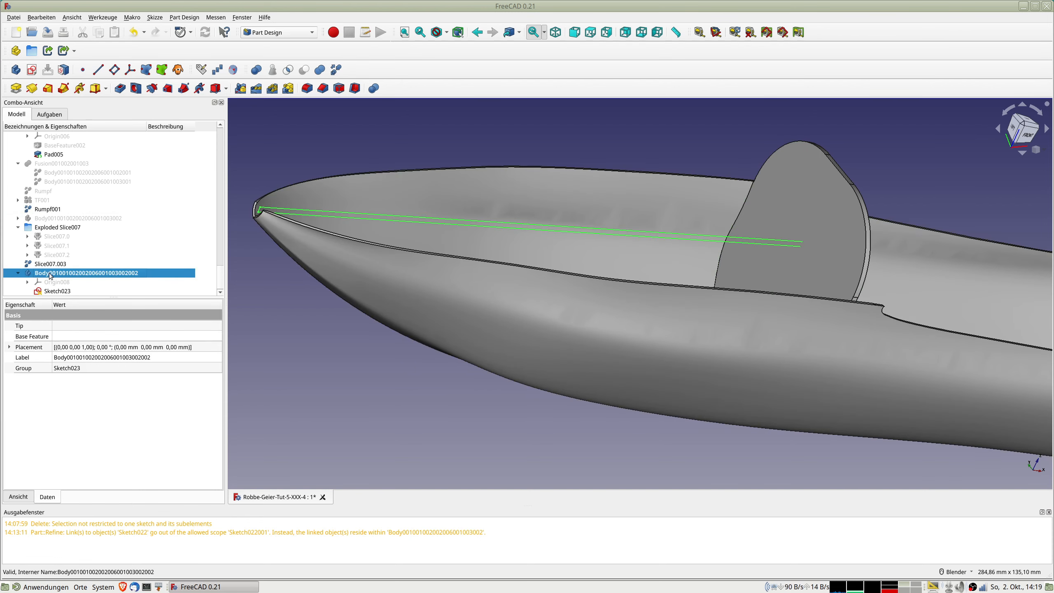
click(89, 291)
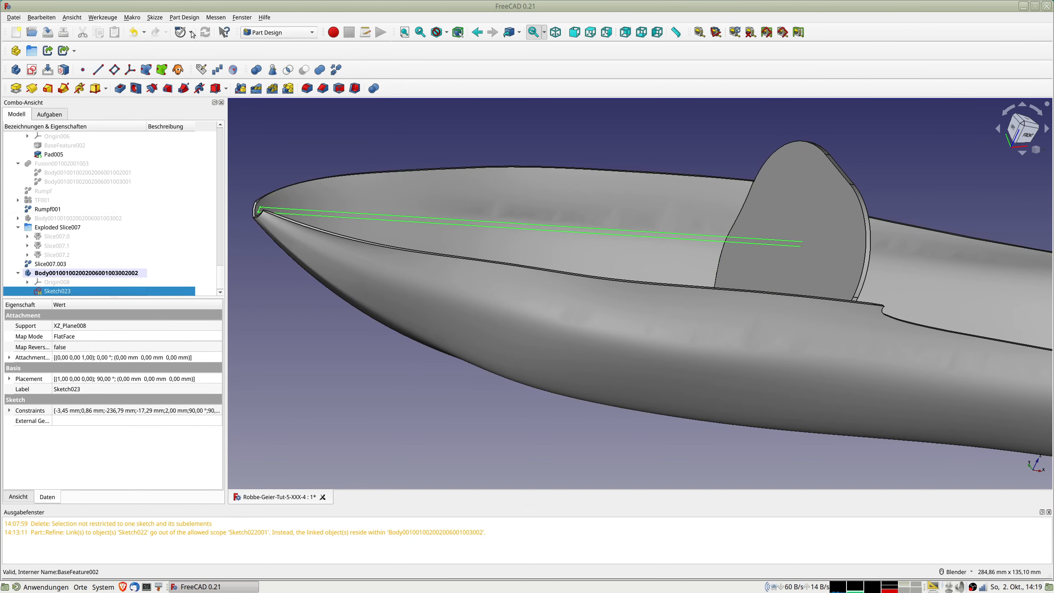
click(16, 88)
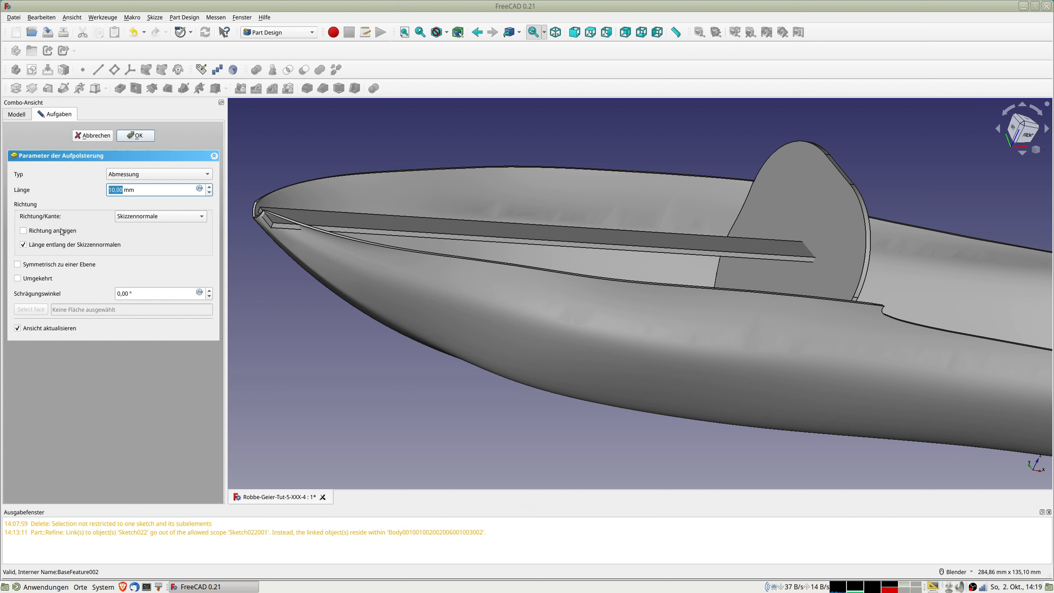
click(23, 266)
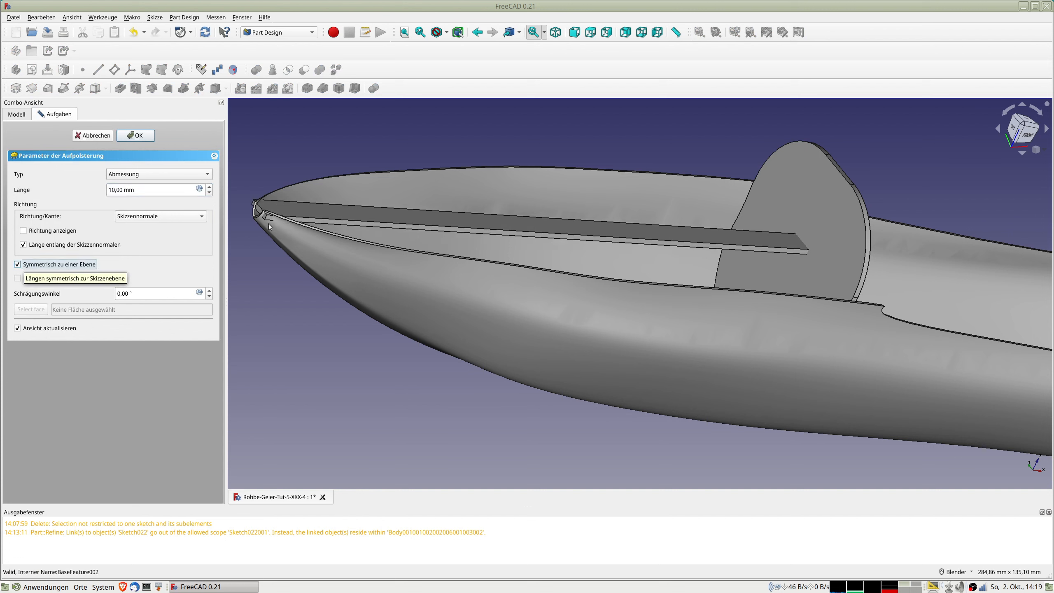
drag(159, 191, 58, 190)
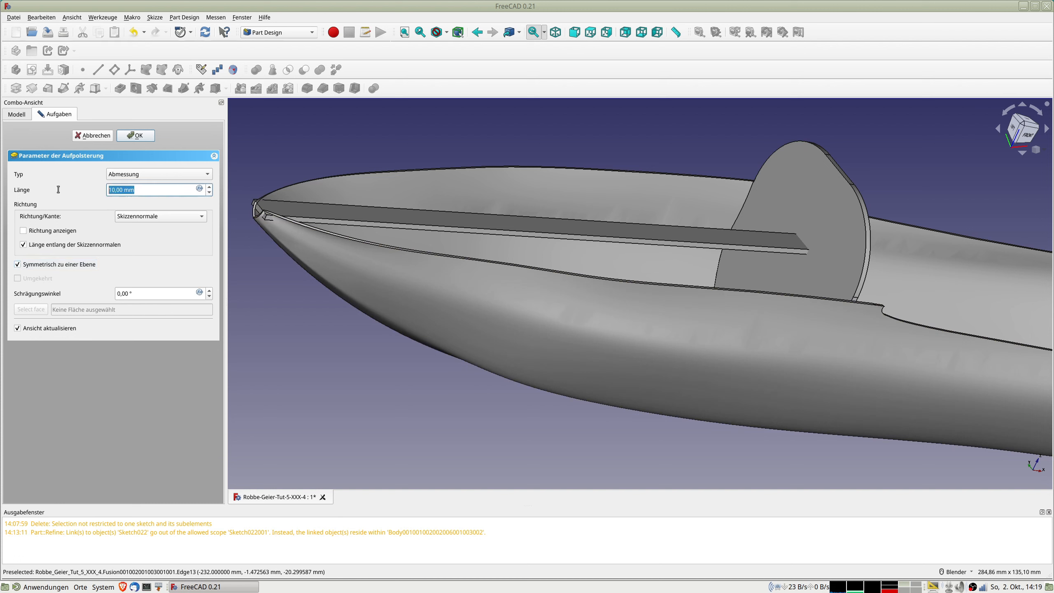
text(80 mm)
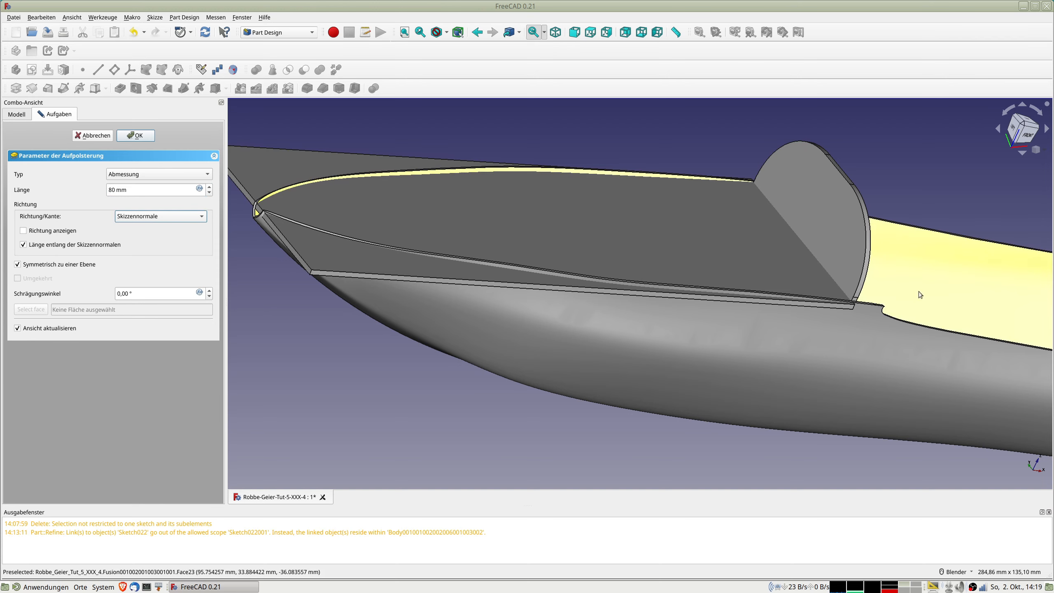
scroll(811, 320, up, 5)
scroll(811, 319, down, 5)
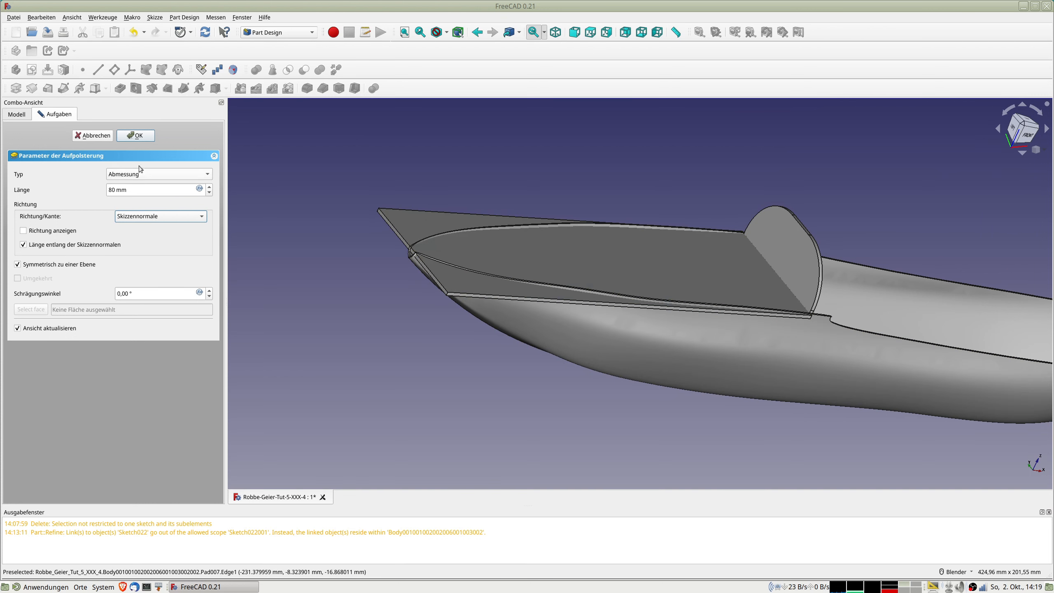
click(137, 135)
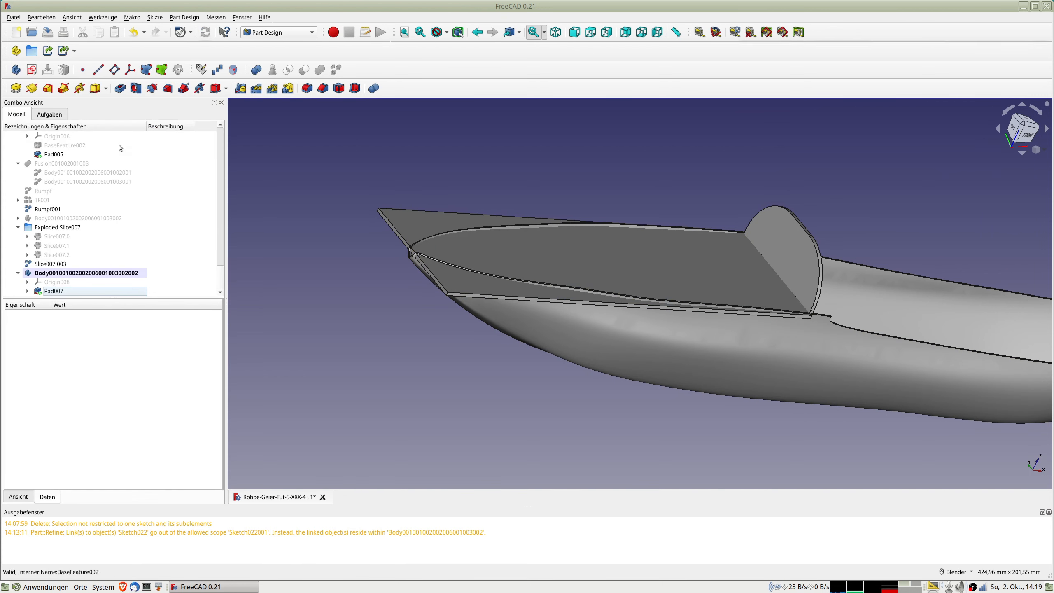
Create refined shape copies of the padded deck body and of the hull Rumpf001
click(57, 273)
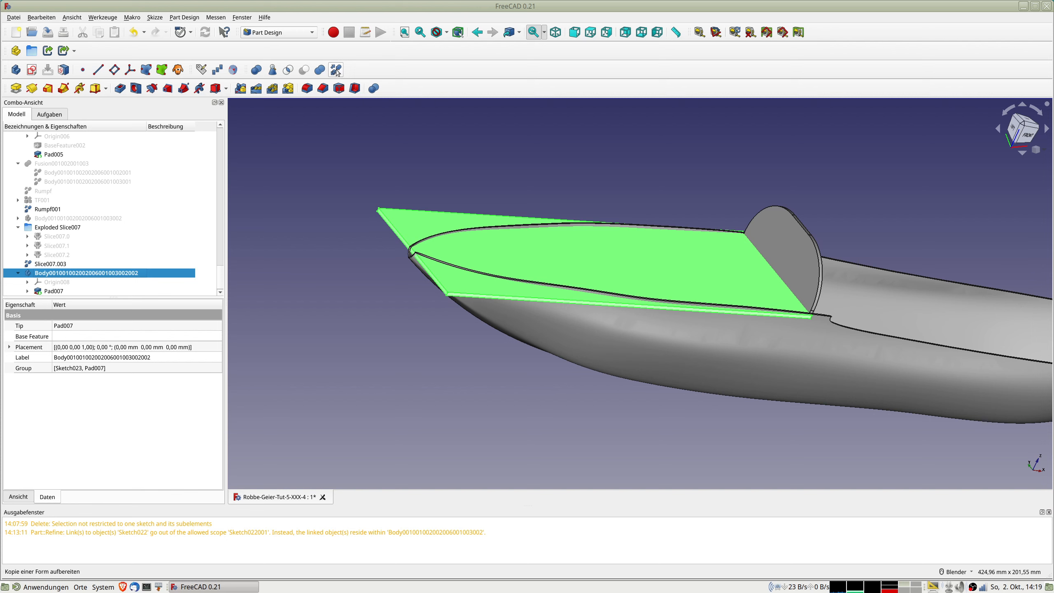
click(336, 70)
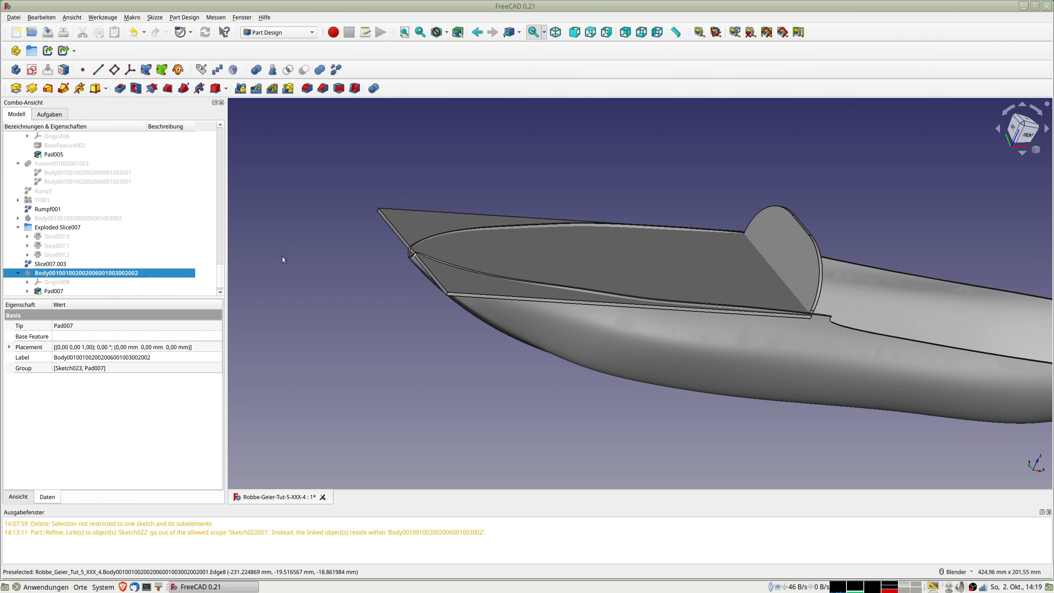
click(49, 201)
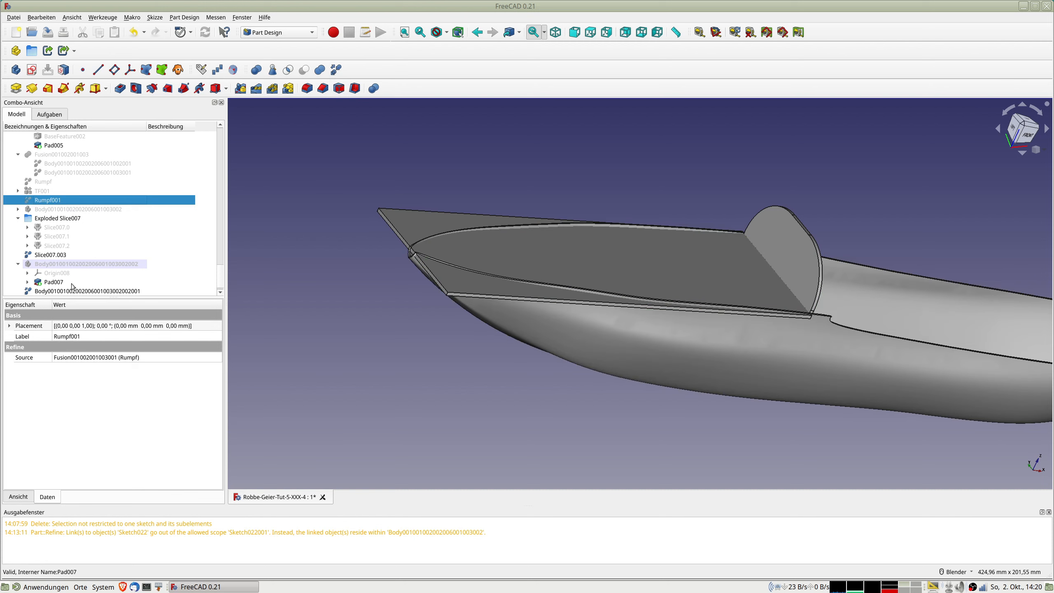
Slice the refined deck plate apart with the refined hull copy, using the Part workbench's slice apart operation
click(52, 283)
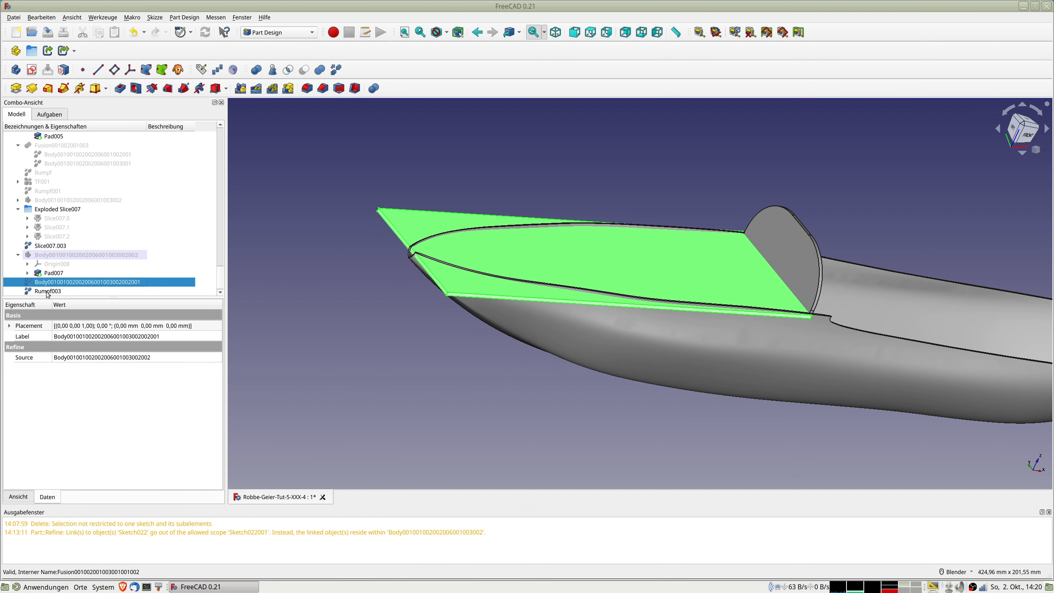
ctrl+click(47, 292)
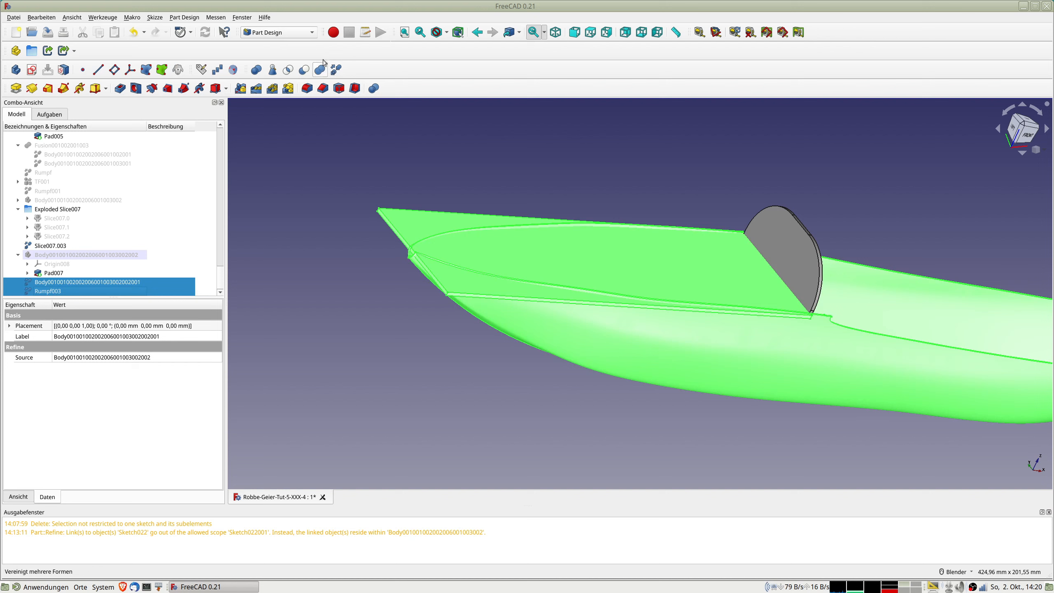
click(277, 32)
click(269, 28)
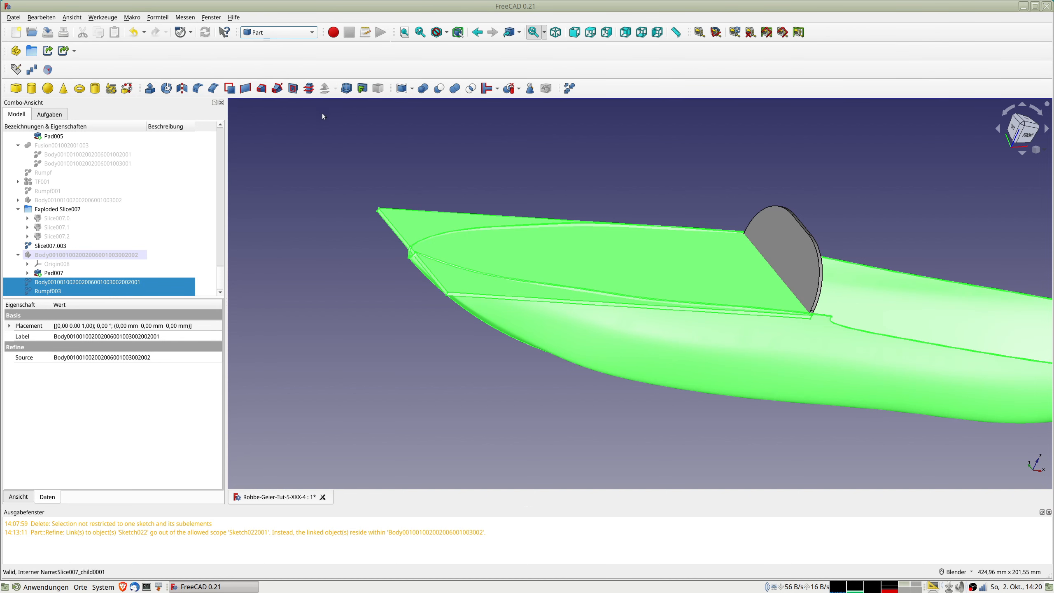
click(519, 89)
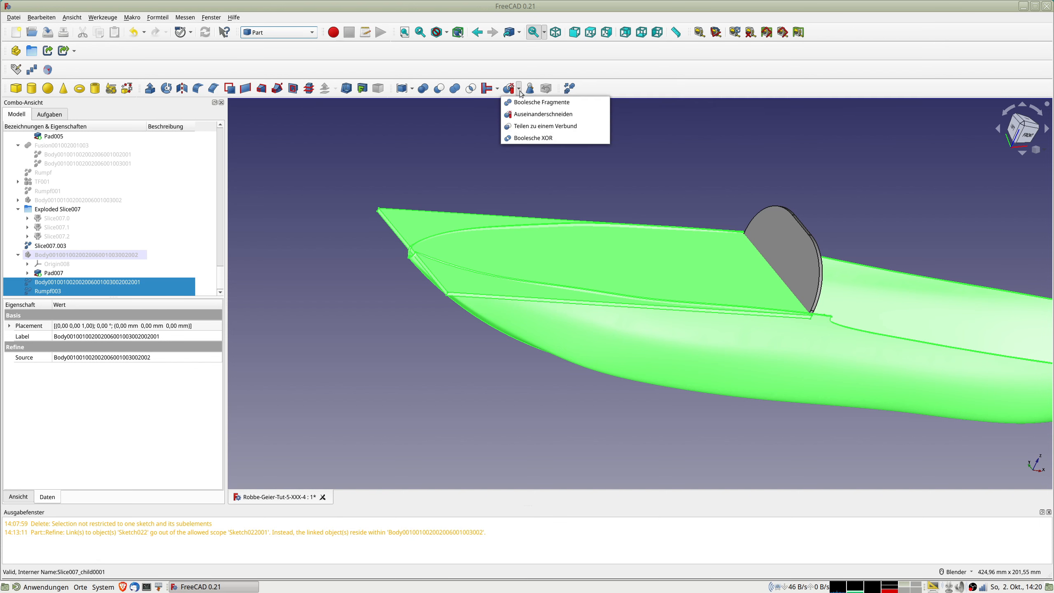
click(515, 114)
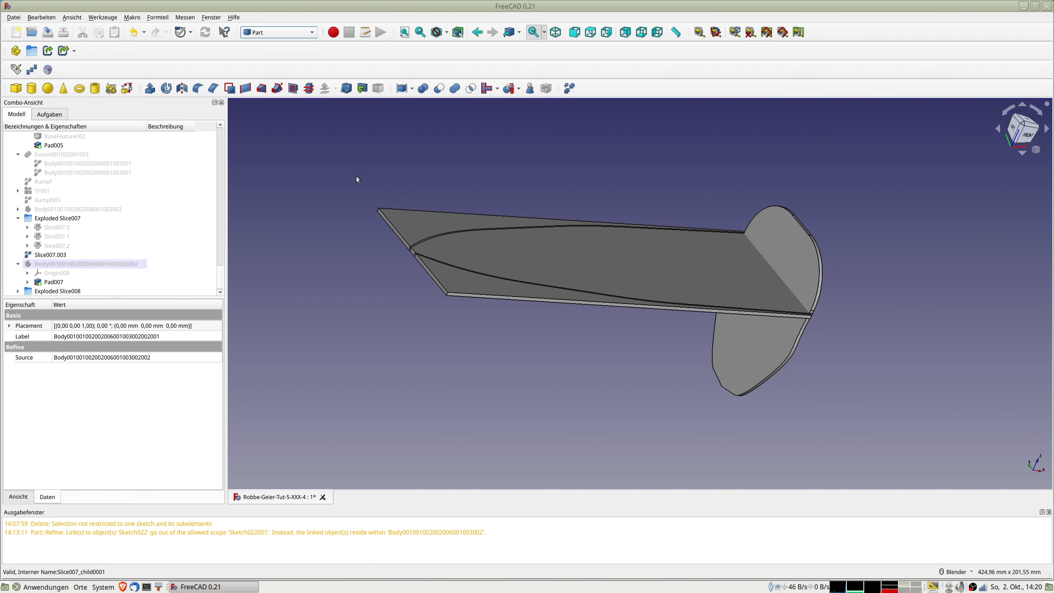
Hide the pieces Slice008.0, Slice008.1, Slice008.3 and Slice008.4, keeping only the deck piece inside the hull shown
click(17, 291)
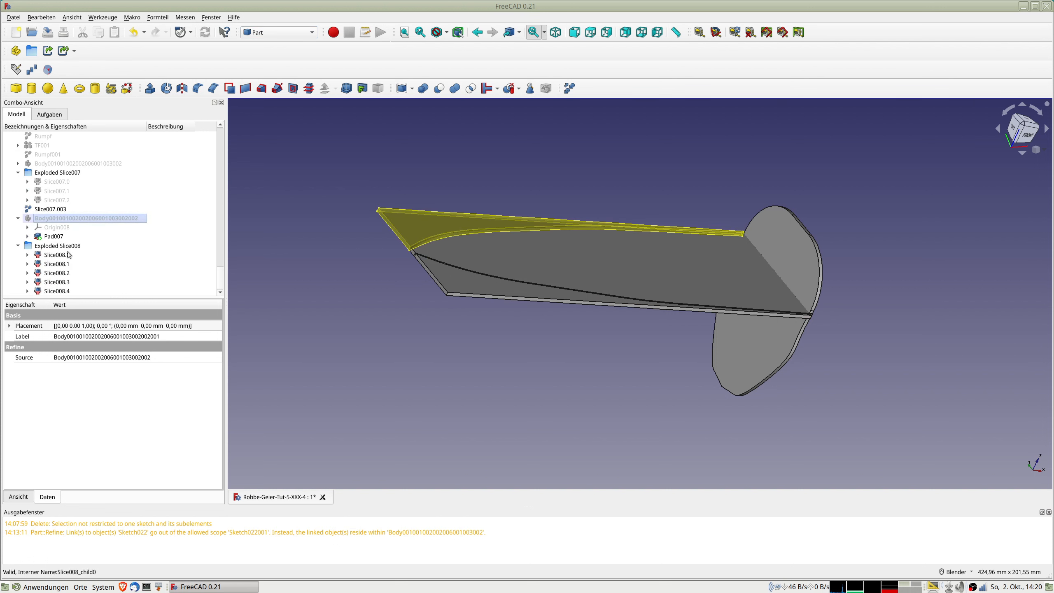
click(57, 255)
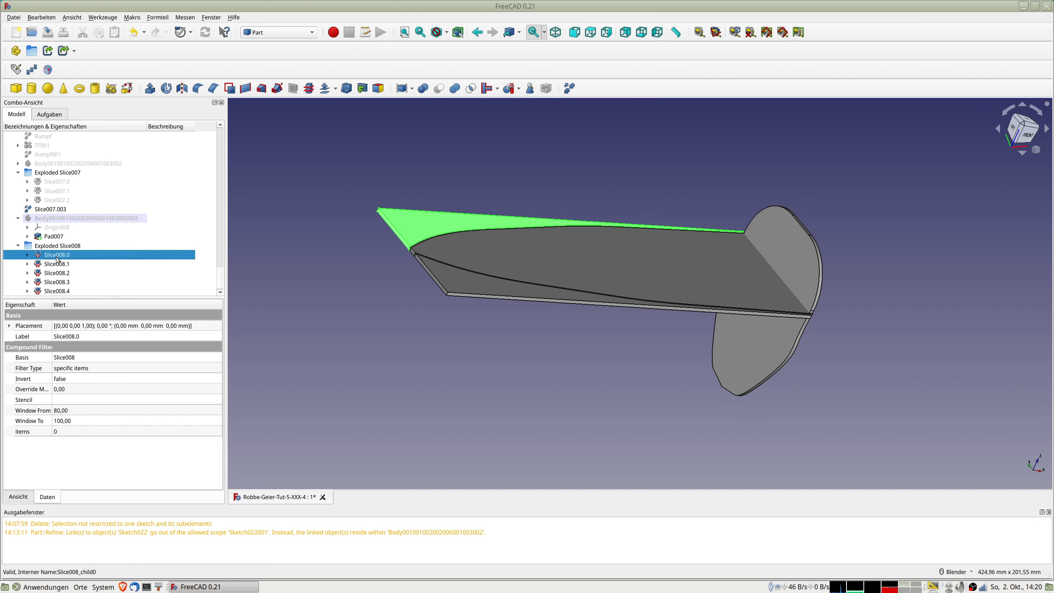
click(58, 264)
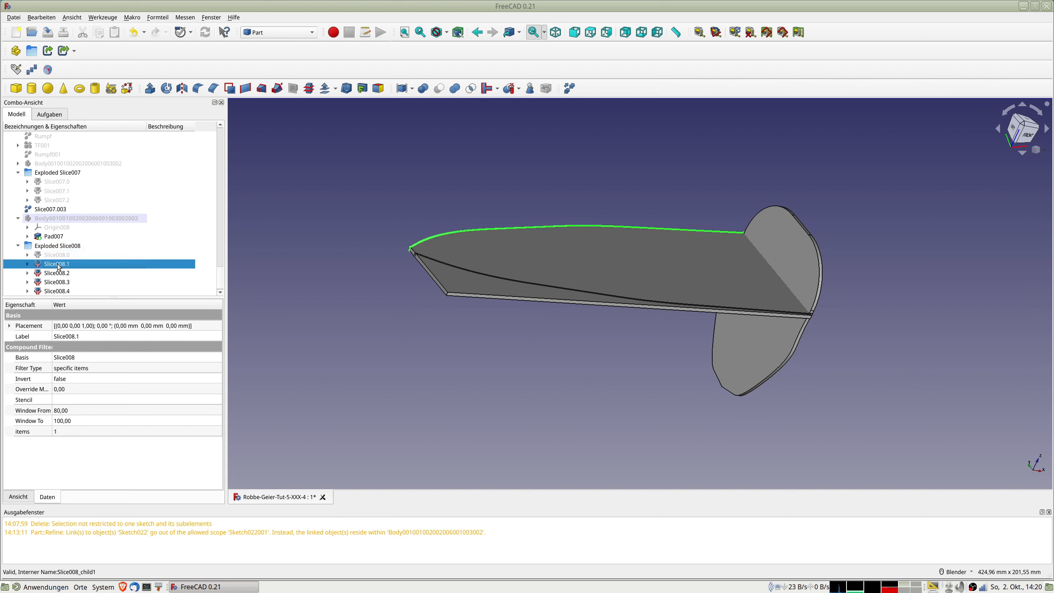
key(space)
click(57, 274)
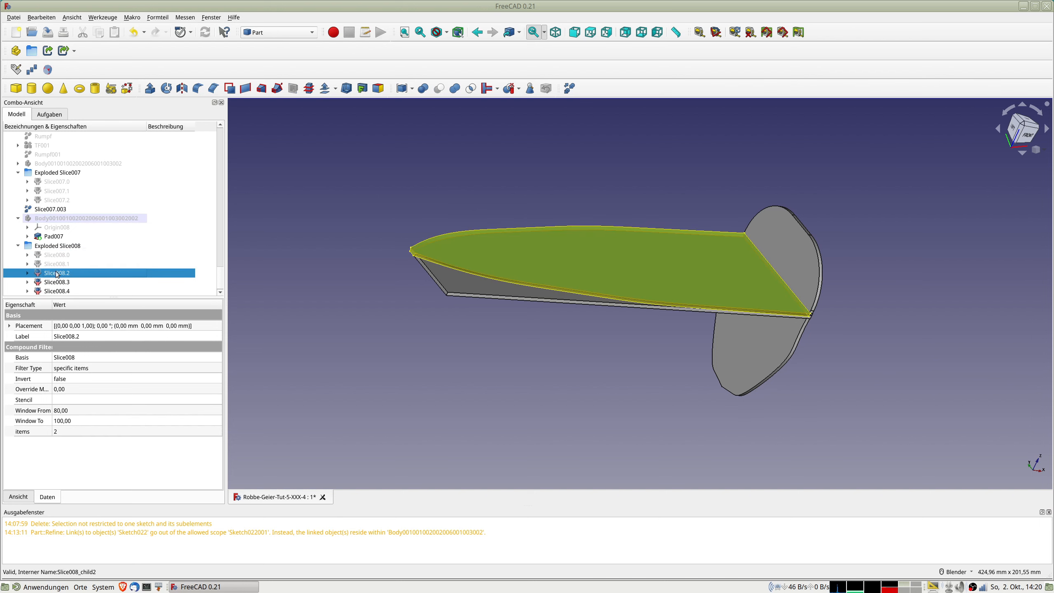
click(57, 283)
key(space)
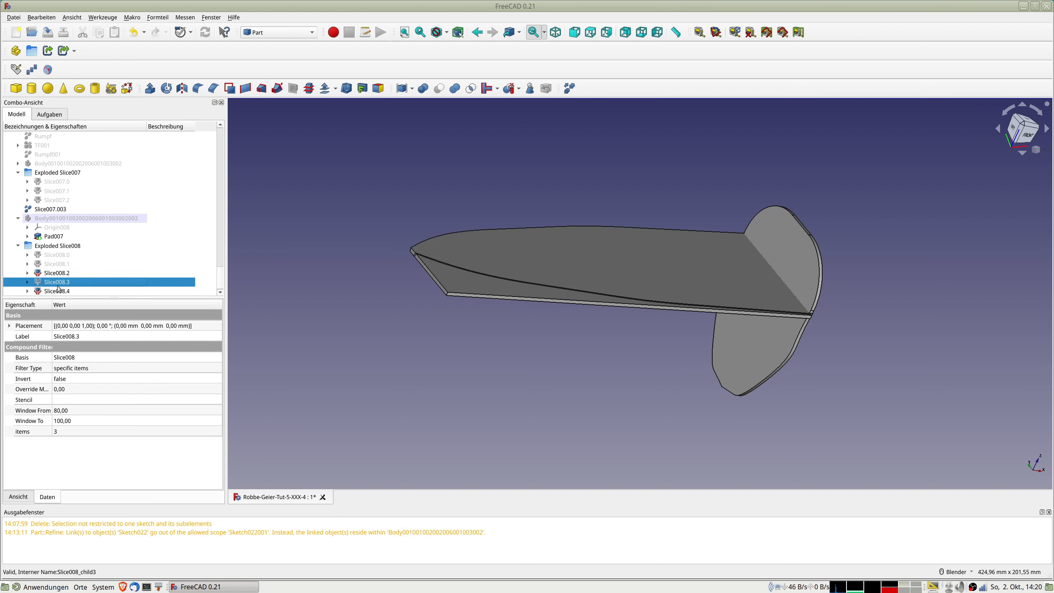
click(55, 292)
key(space)
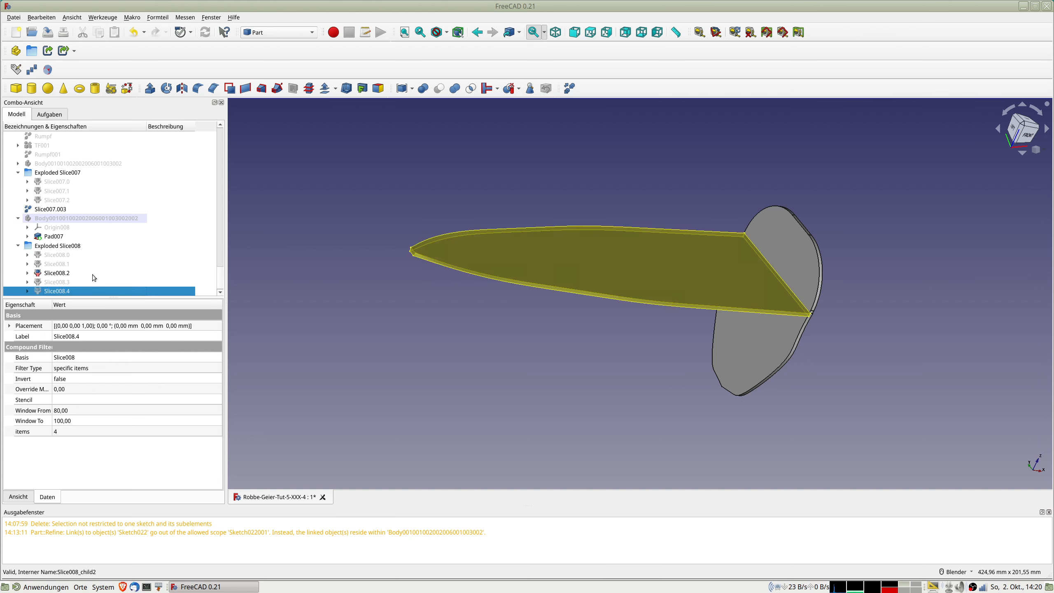
Create a refined copy of the horizontal plate slice Slice008.2
click(58, 274)
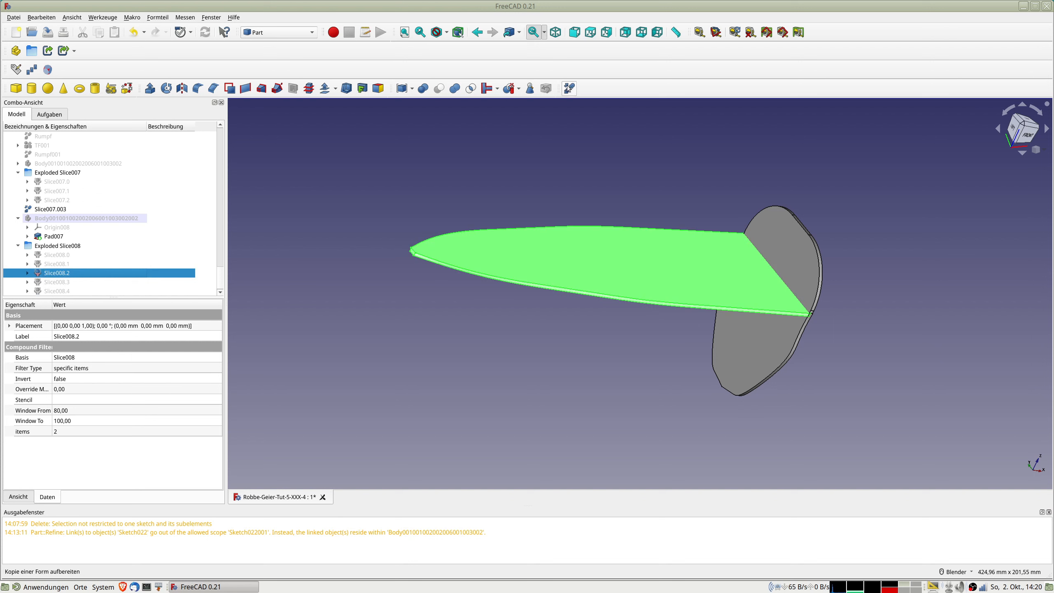
key(space)
scroll(58, 281, down, 1)
click(49, 291)
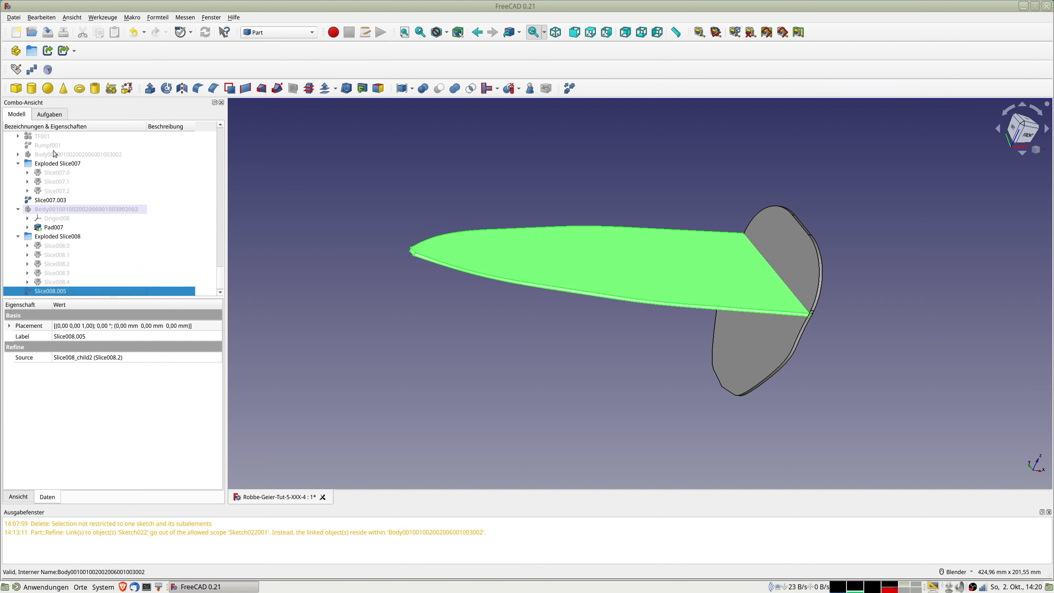
Fuse the refined vertical former Slice007.003 and the refined horizontal plate Slice008.005 into one shape
click(47, 201)
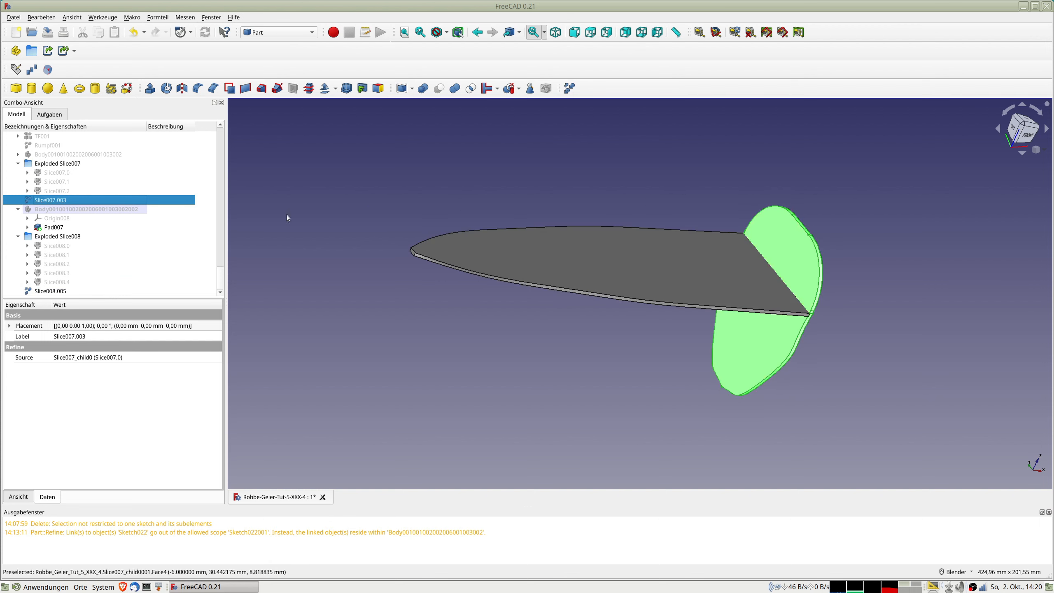
click(51, 292)
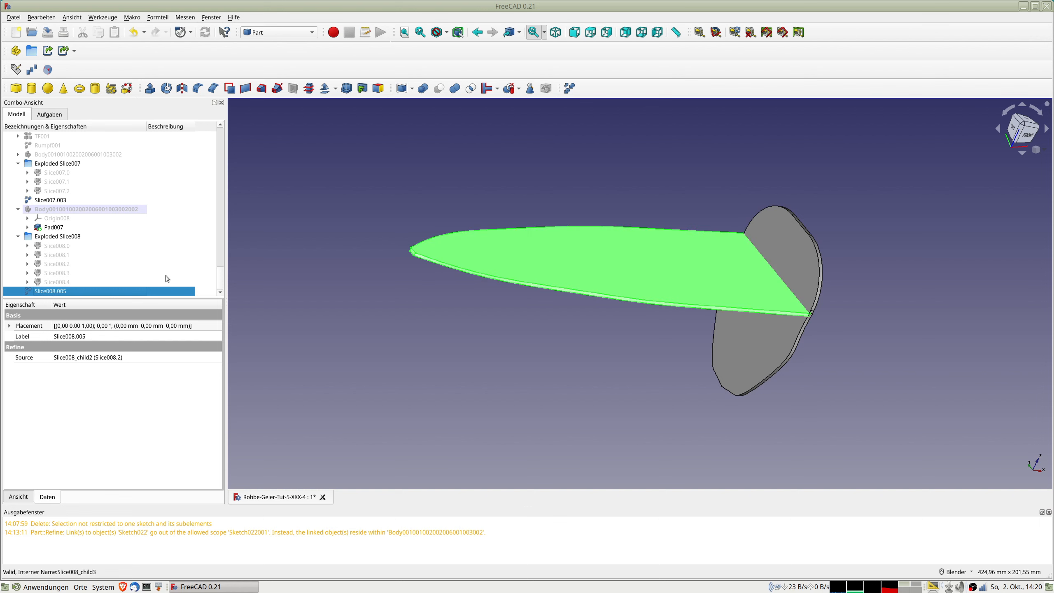
middle_drag(844, 367, 871, 319)
middle_drag(578, 384, 797, 363)
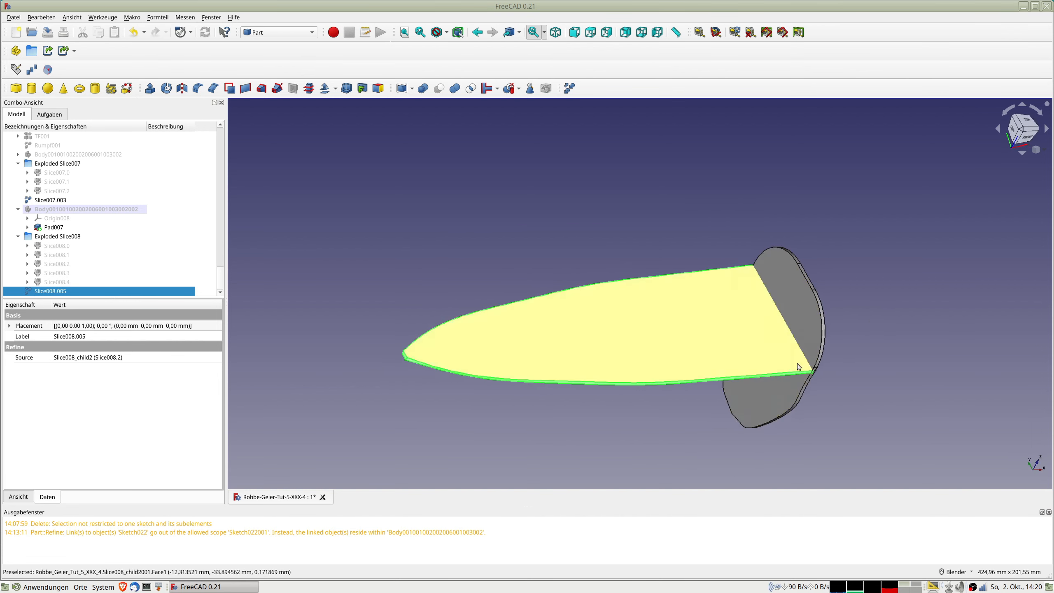
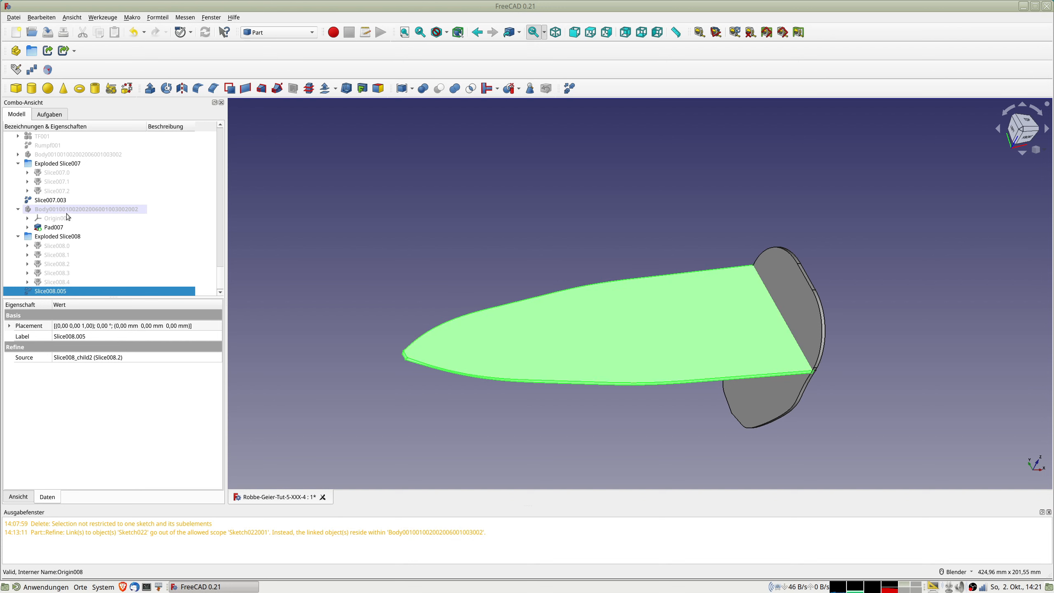
ctrl+click(46, 201)
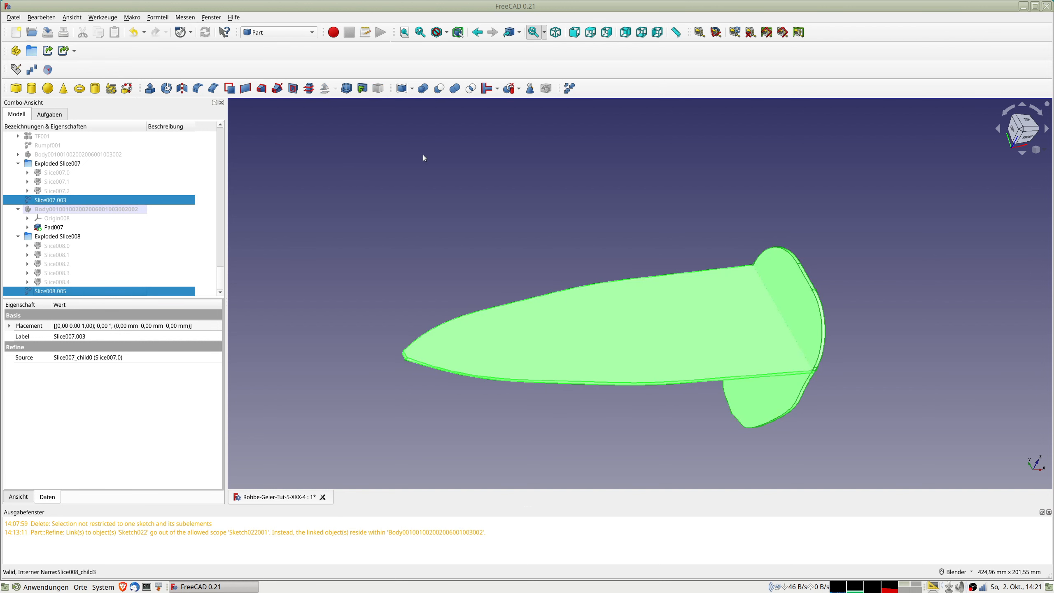
click(455, 89)
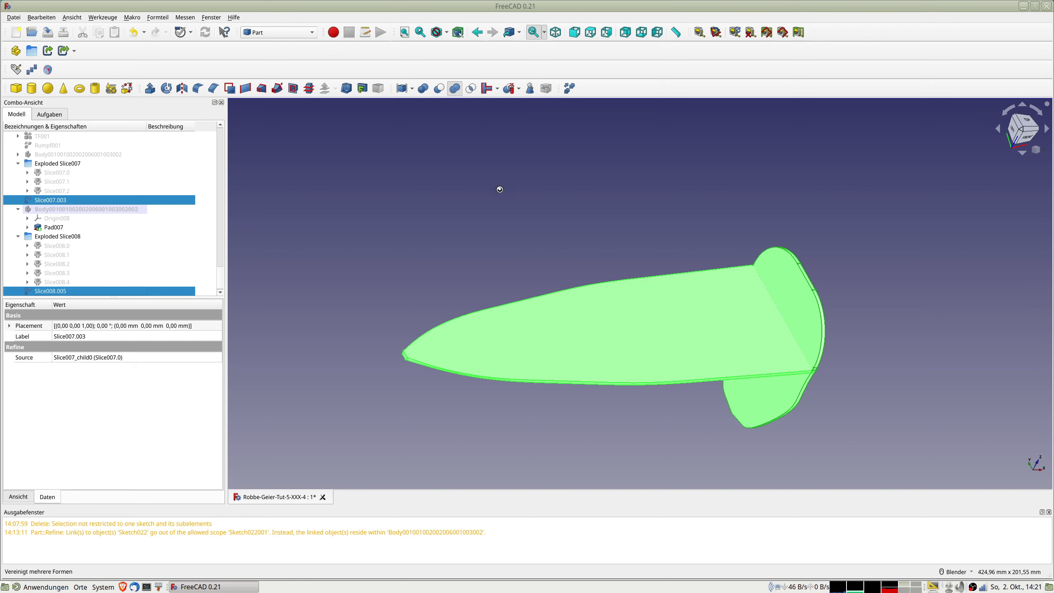
middle_drag(628, 358, 749, 353)
middle_drag(673, 444, 790, 386)
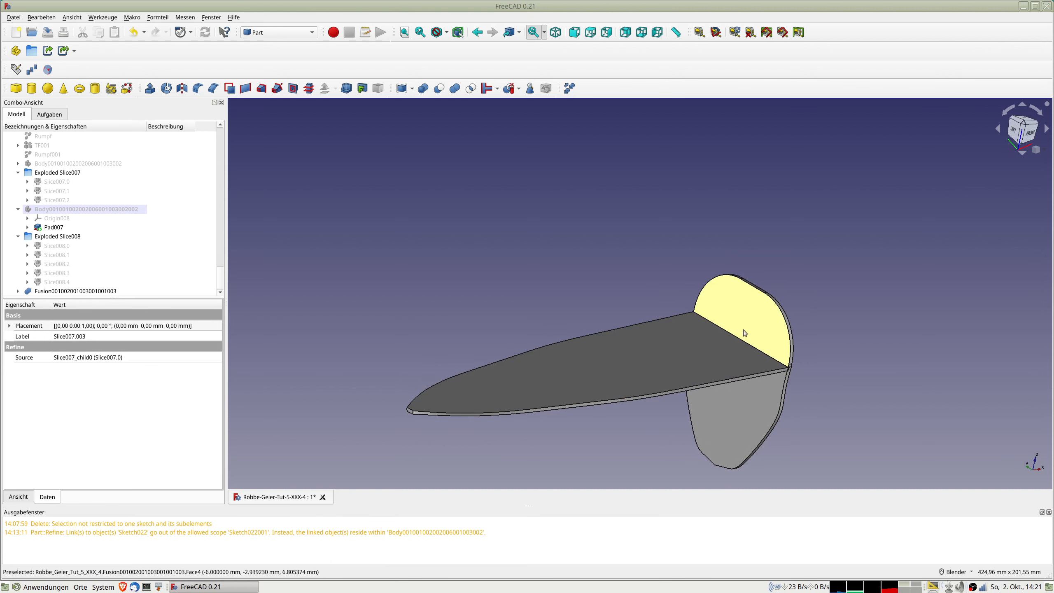
Create a refined copy of the fused plate and former
click(563, 360)
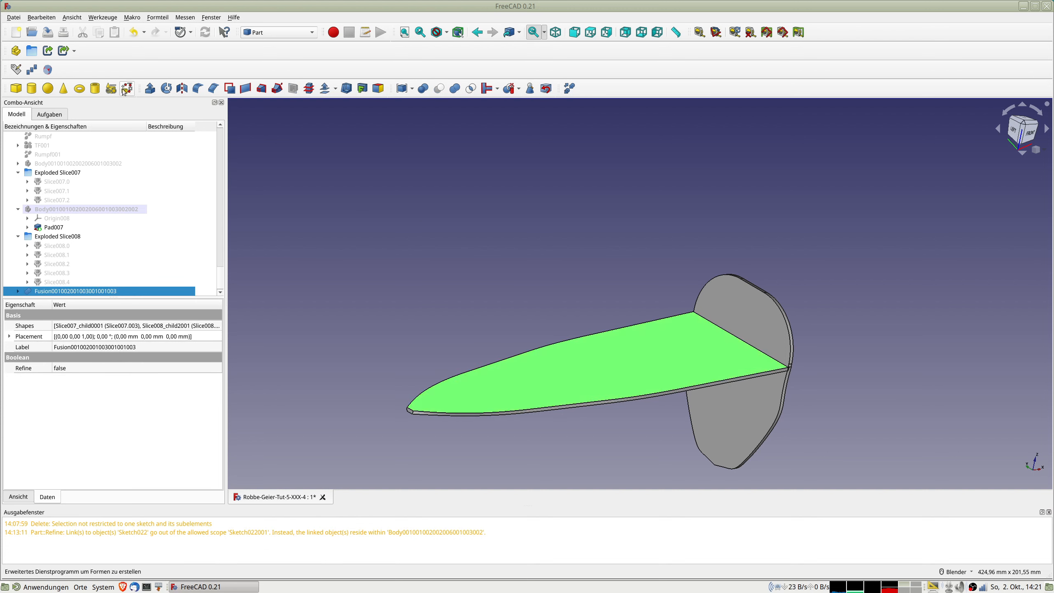
click(369, 237)
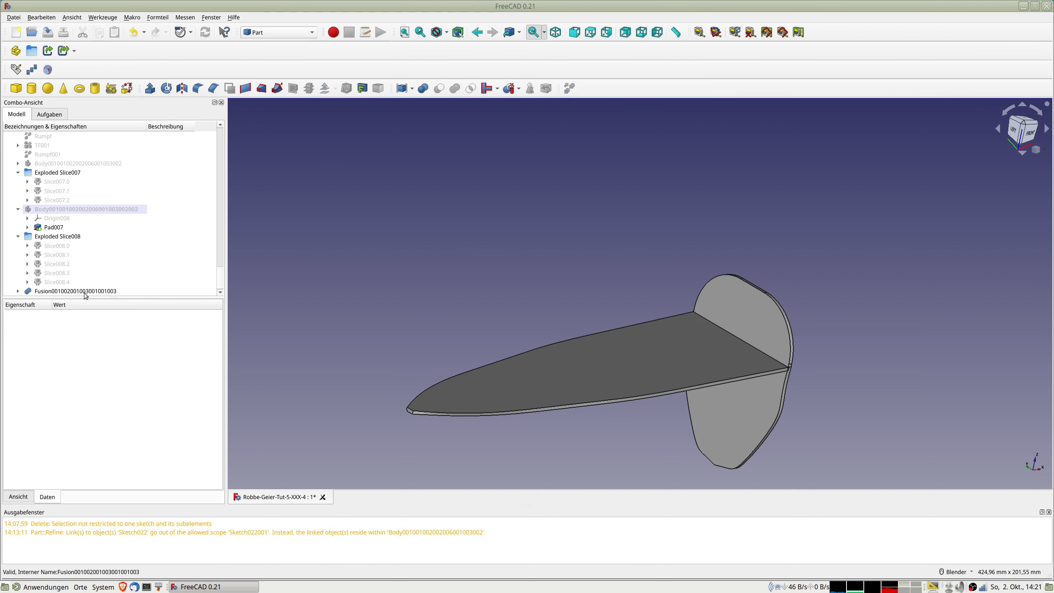
click(84, 292)
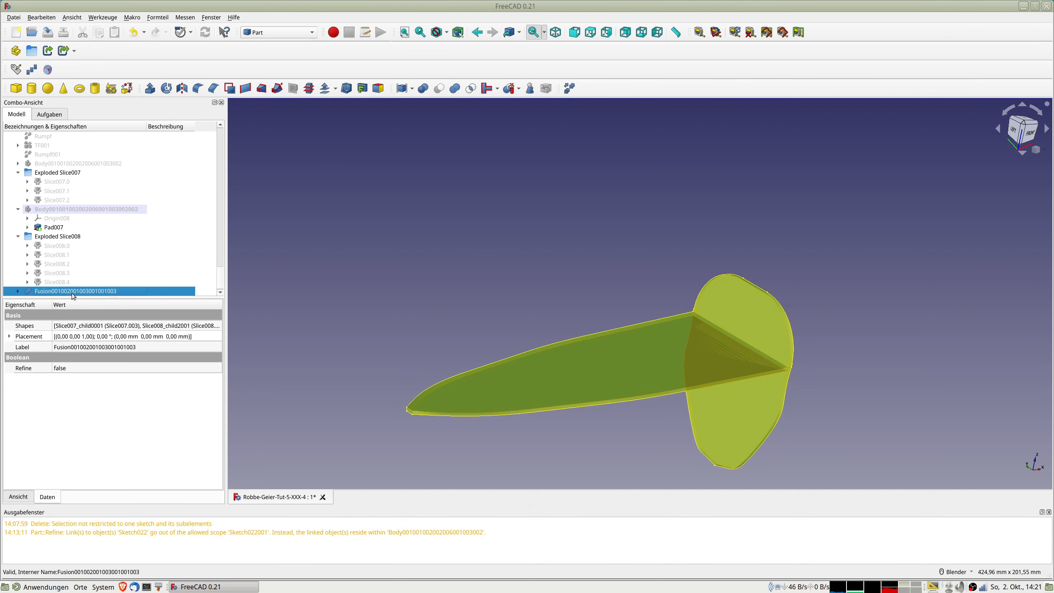
click(570, 88)
click(48, 293)
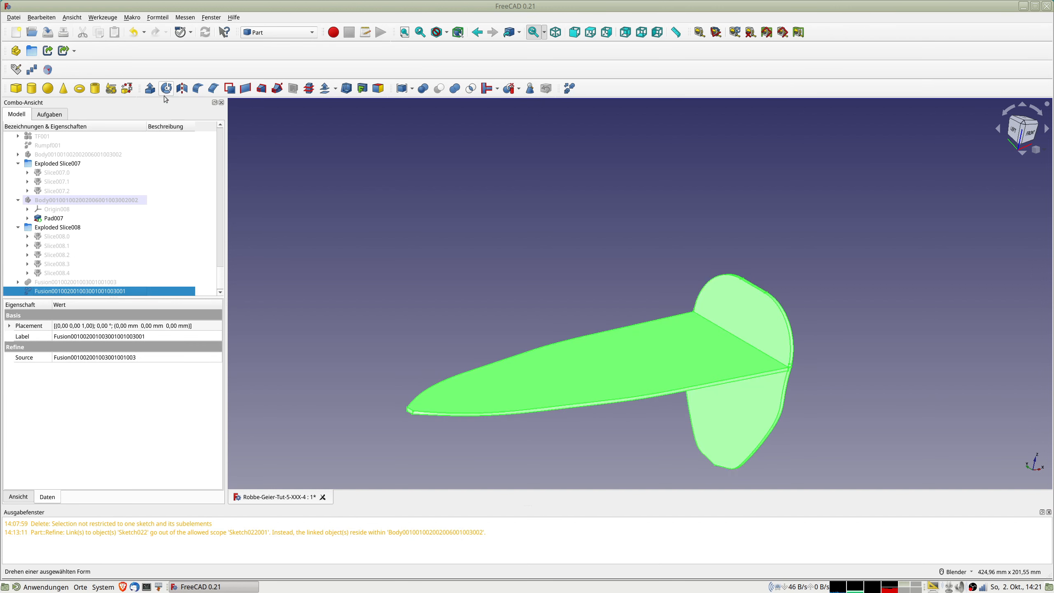
Switch to the Part Design workbench and create a body with the refined fusion as its base feature
click(263, 34)
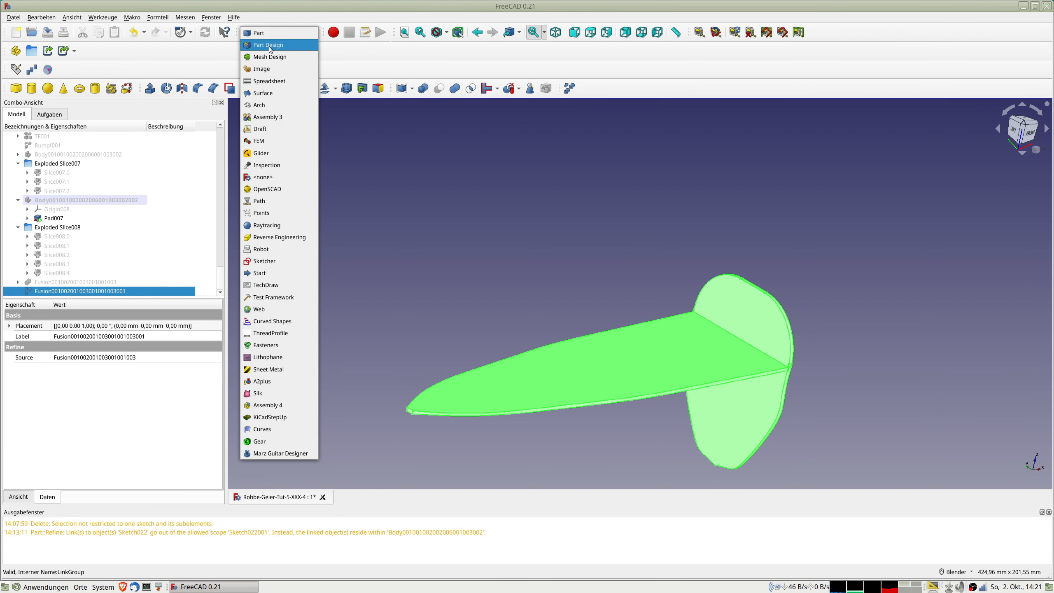
click(268, 44)
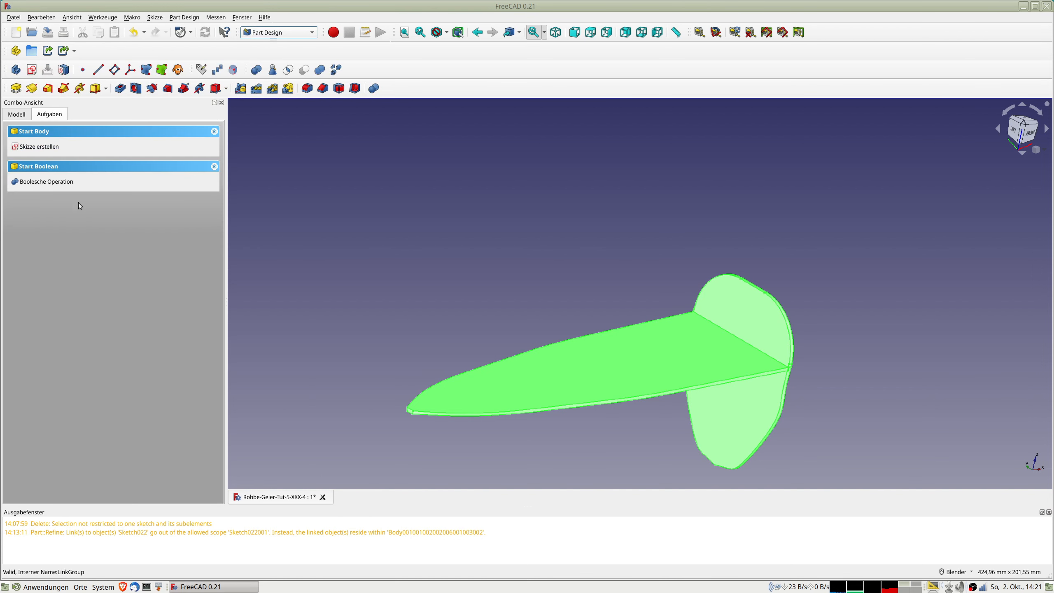
click(17, 114)
Rename the new body as Spantkonstrukt
click(61, 274)
click(64, 274)
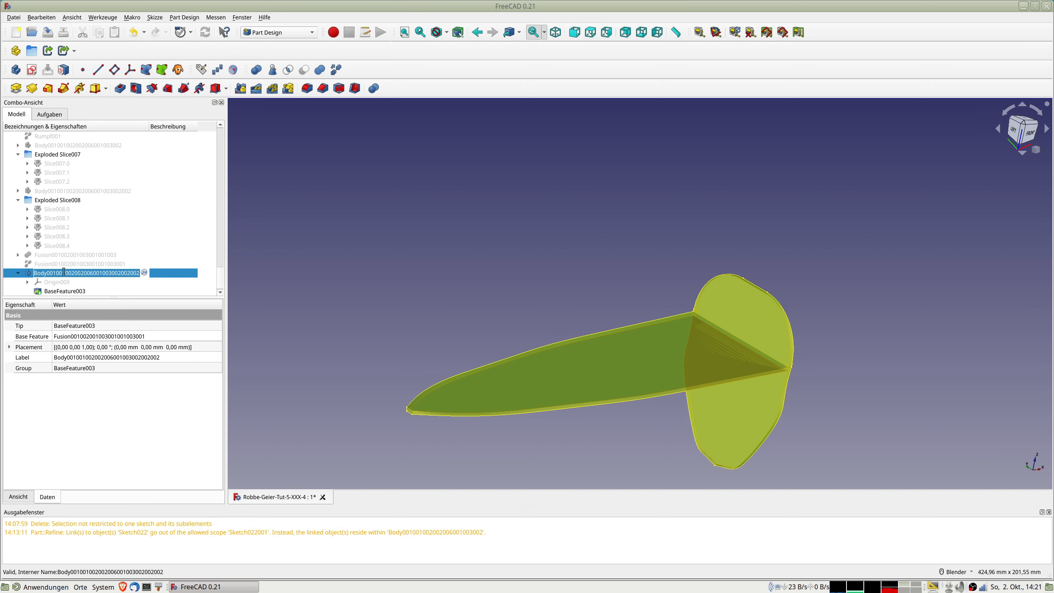
text(Spantkons)
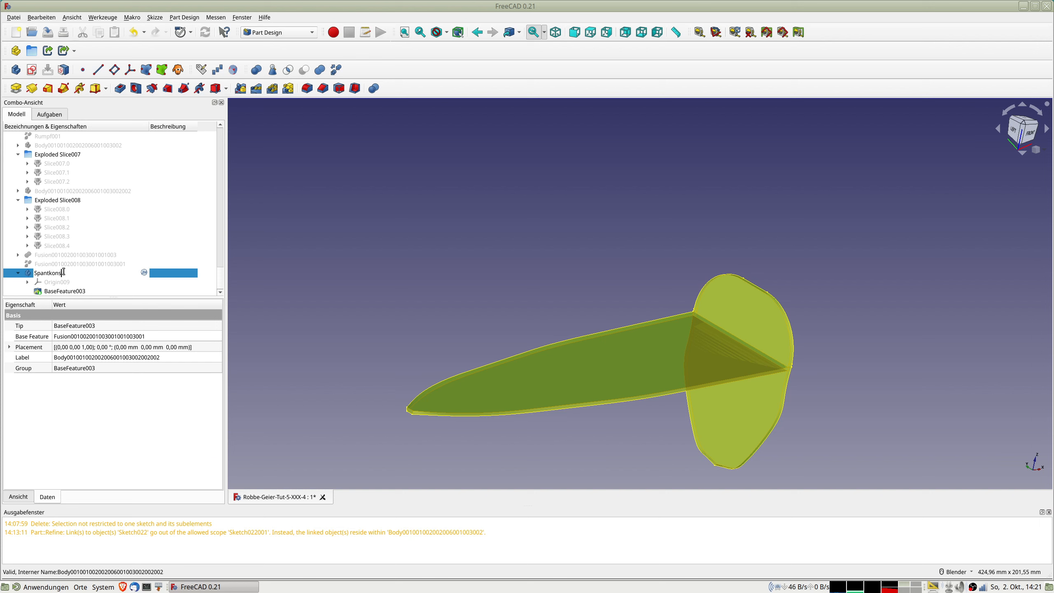
key(Return)
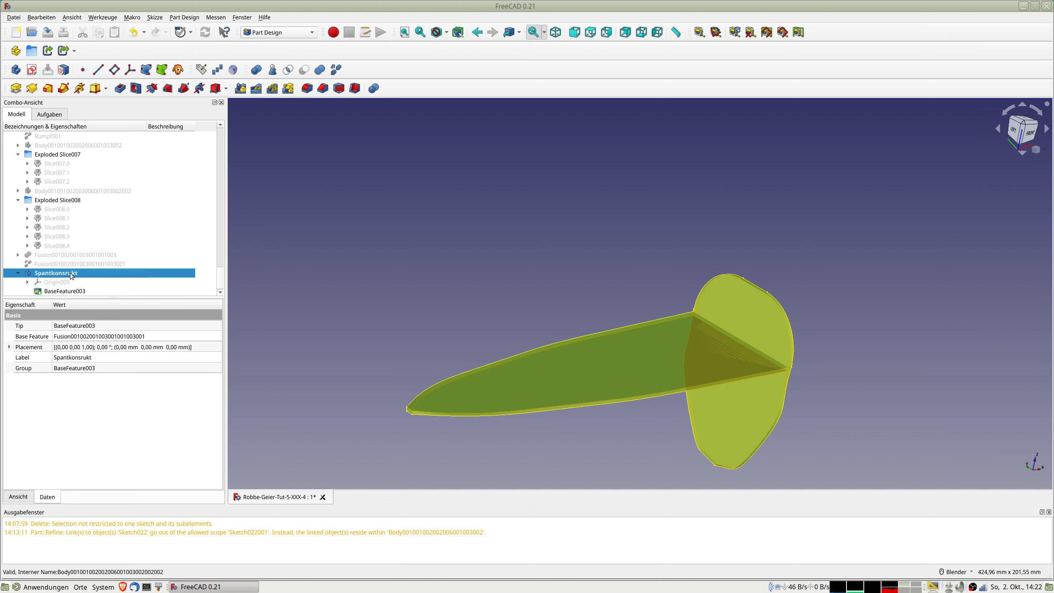
click(71, 274)
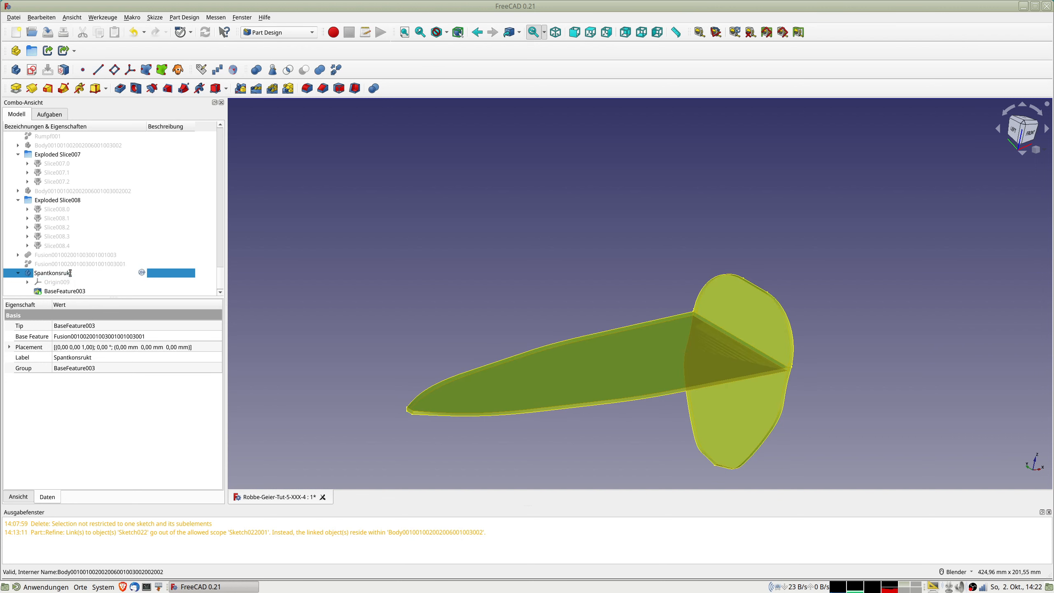
text(t)
key(Return)
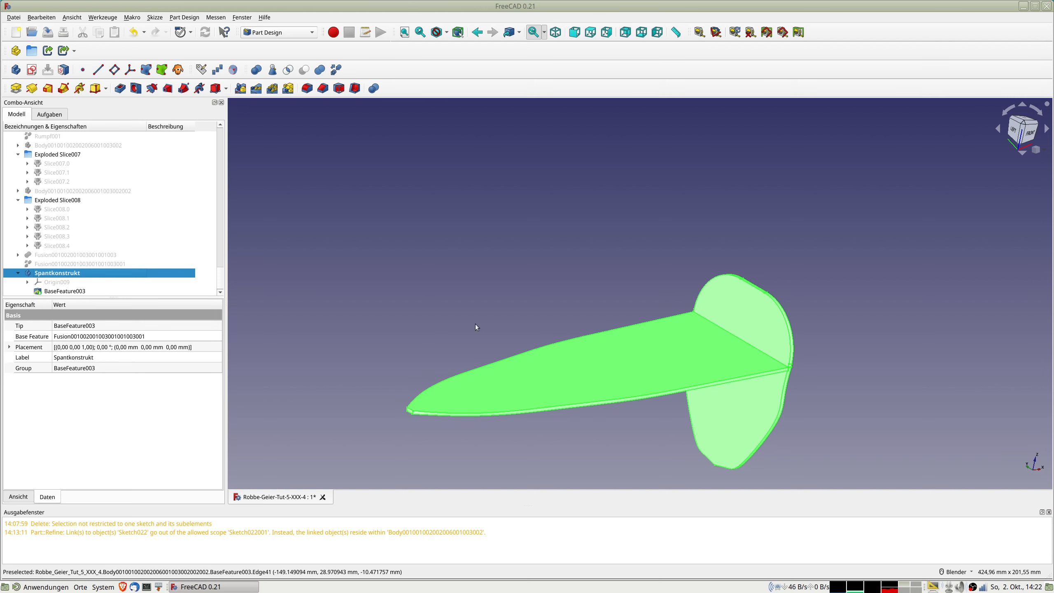
Start a sketch on the horizontal plate's top face and draw an open 11-point B-spline inside its outline, with the nose point on the horizontal axis
click(614, 356)
click(32, 69)
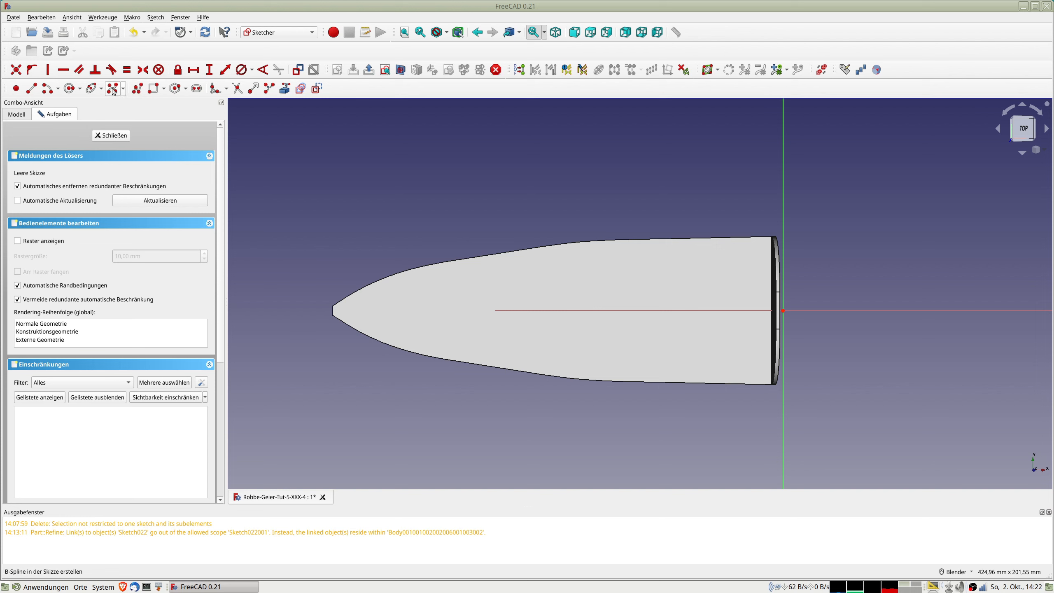
click(116, 89)
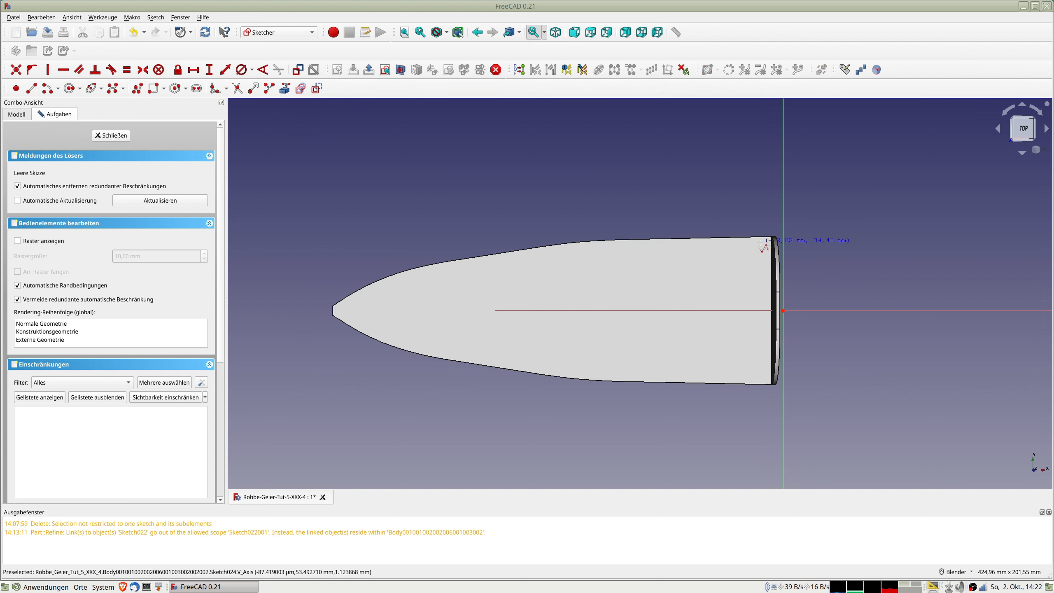
click(761, 243)
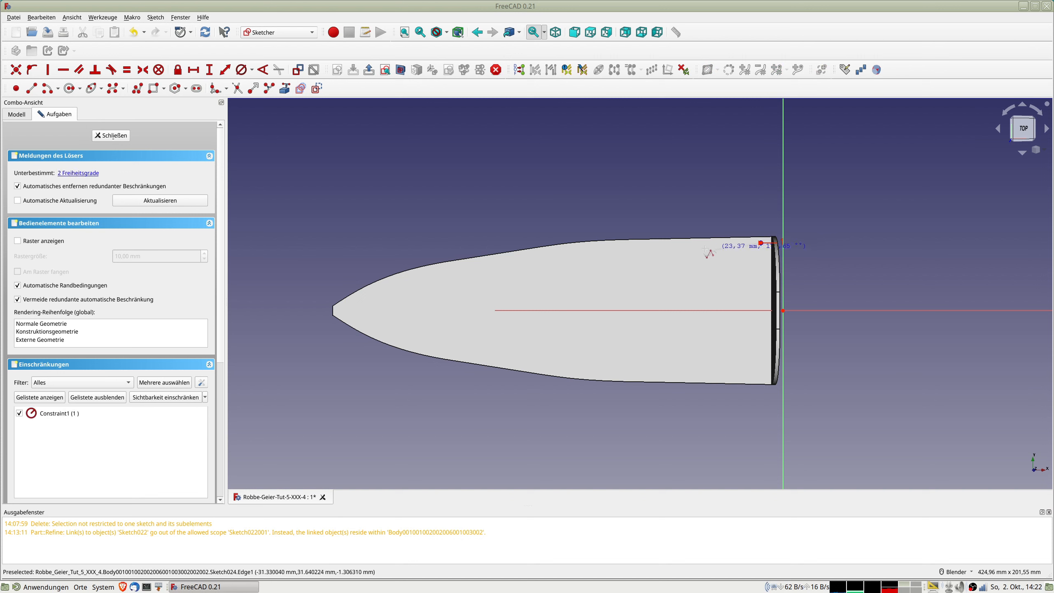
click(657, 251)
click(559, 263)
click(424, 285)
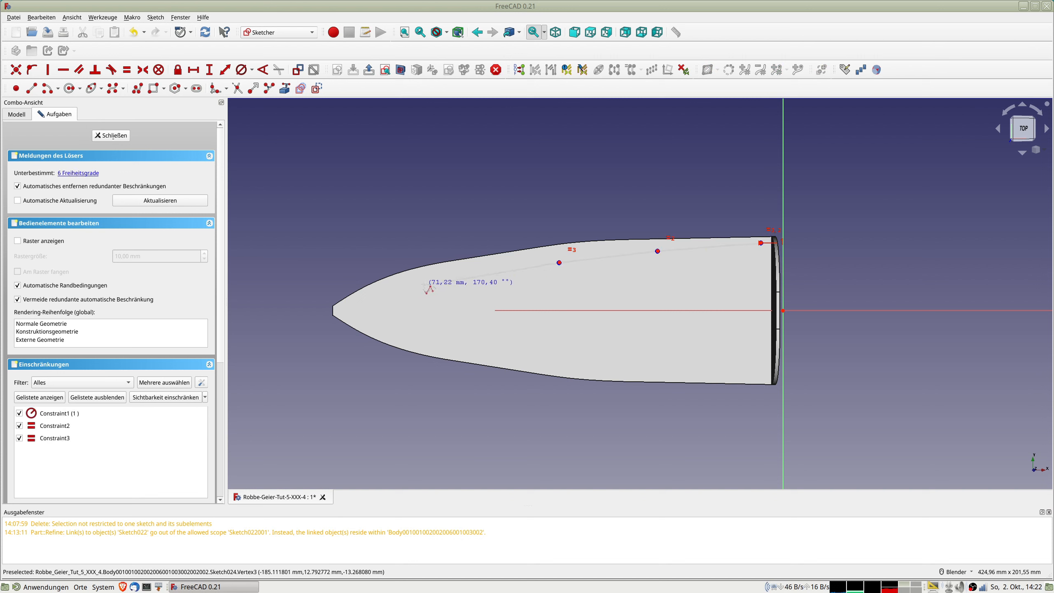
click(358, 299)
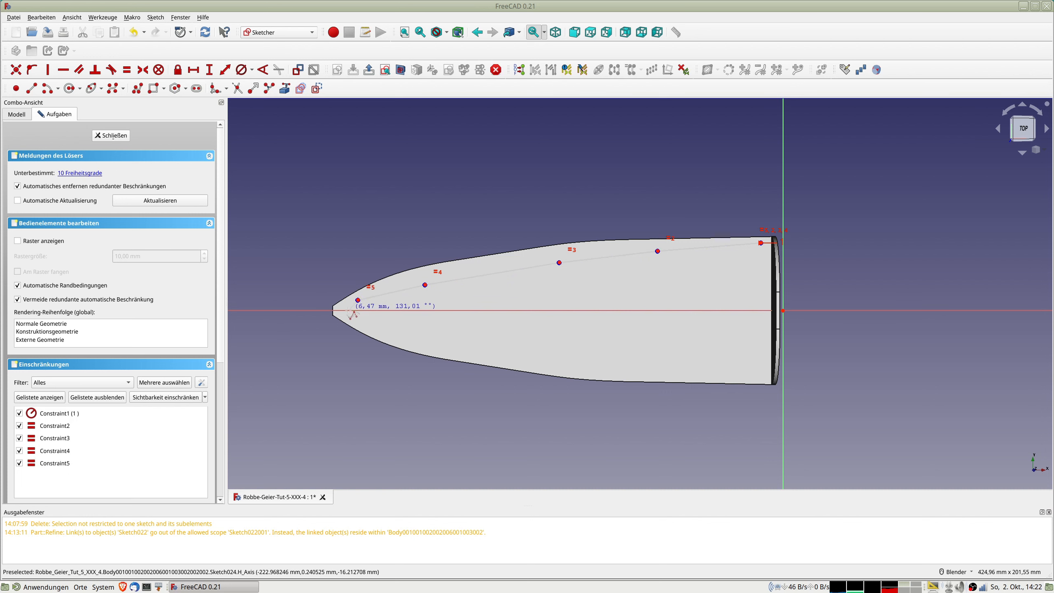
click(350, 310)
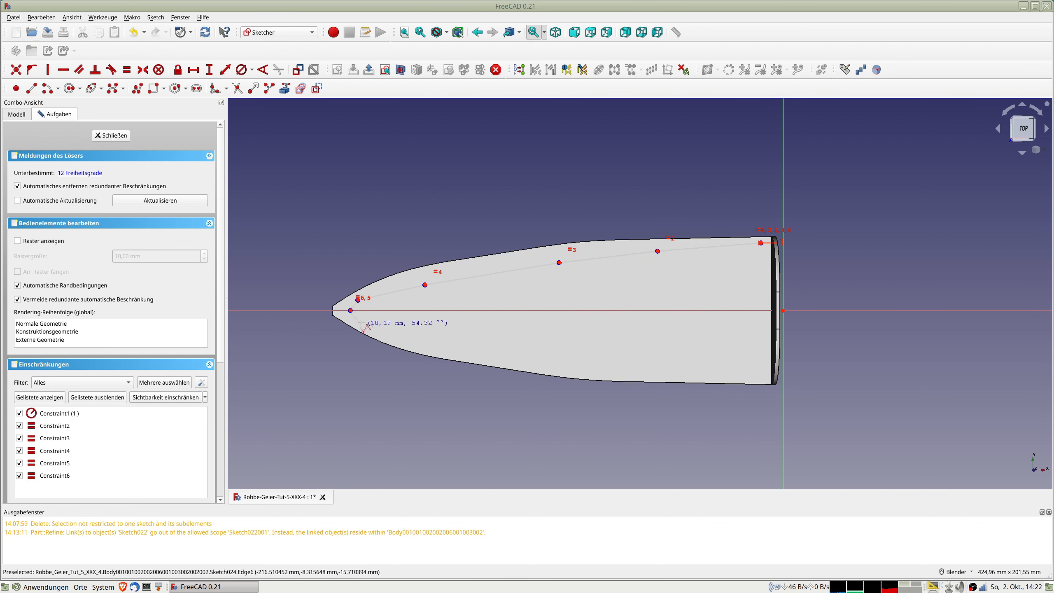
click(362, 321)
click(424, 343)
click(559, 369)
click(652, 372)
click(757, 373)
right_click(762, 379)
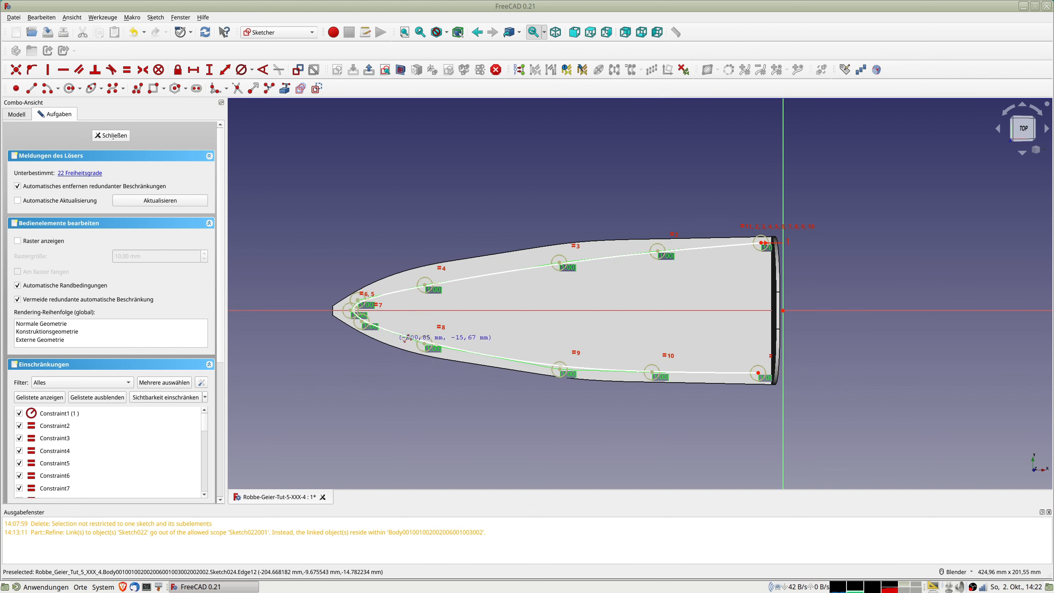
Constrain the two pairs of B-spline control points nearest the nose symmetric about the horizontal axis
scroll(360, 316, up, 2)
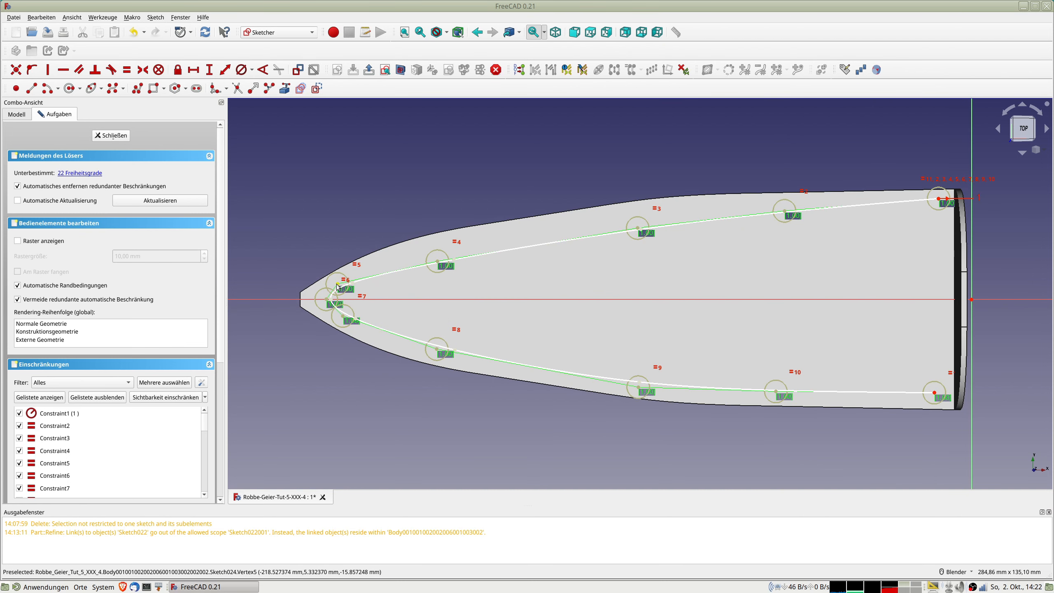
click(389, 299)
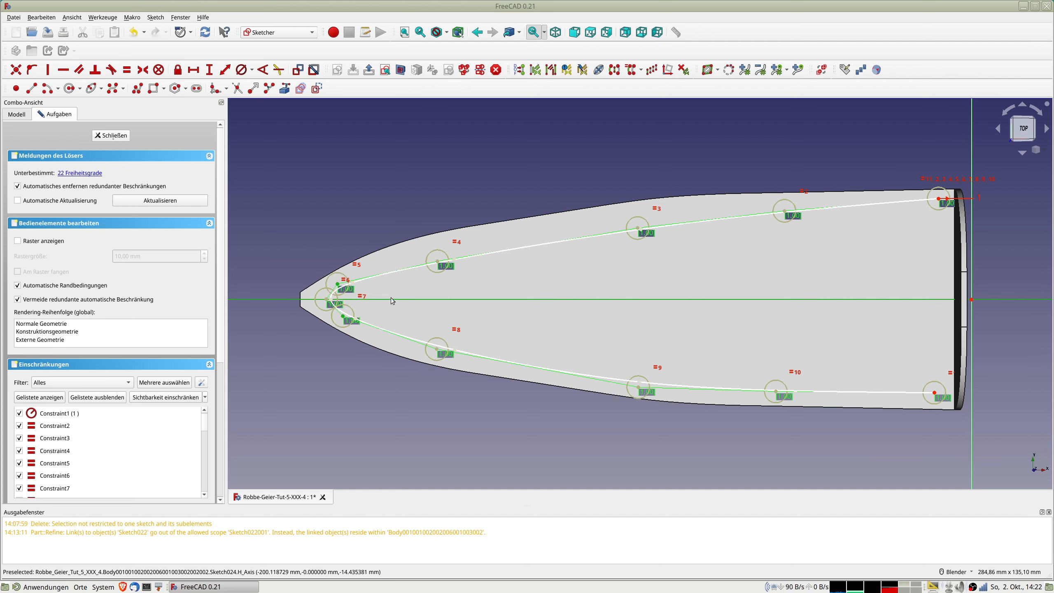
key(s)
key(s)
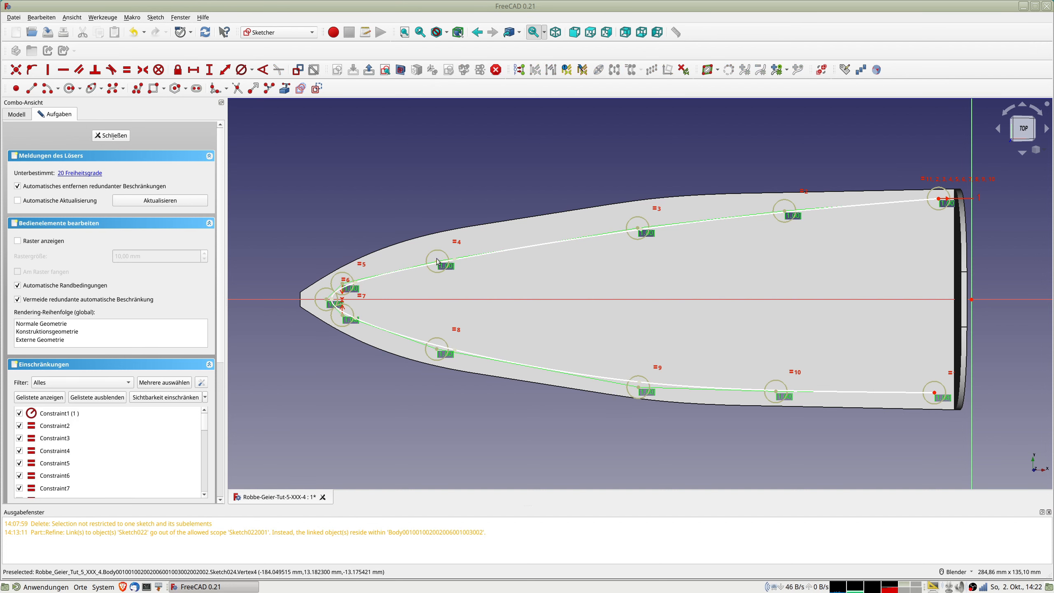
click(437, 262)
click(436, 351)
click(450, 299)
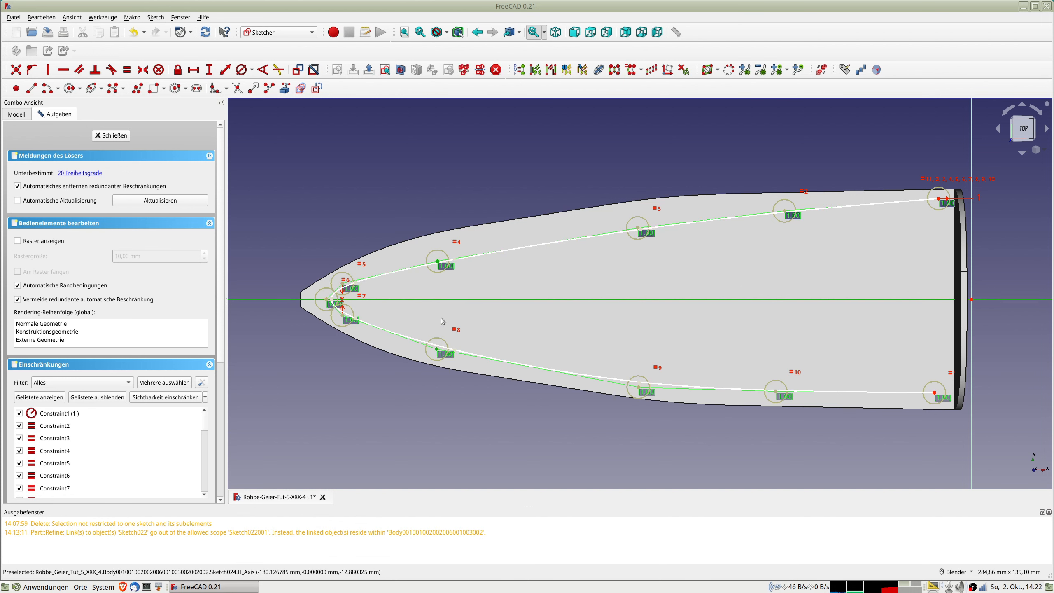
key(s)
key(s)
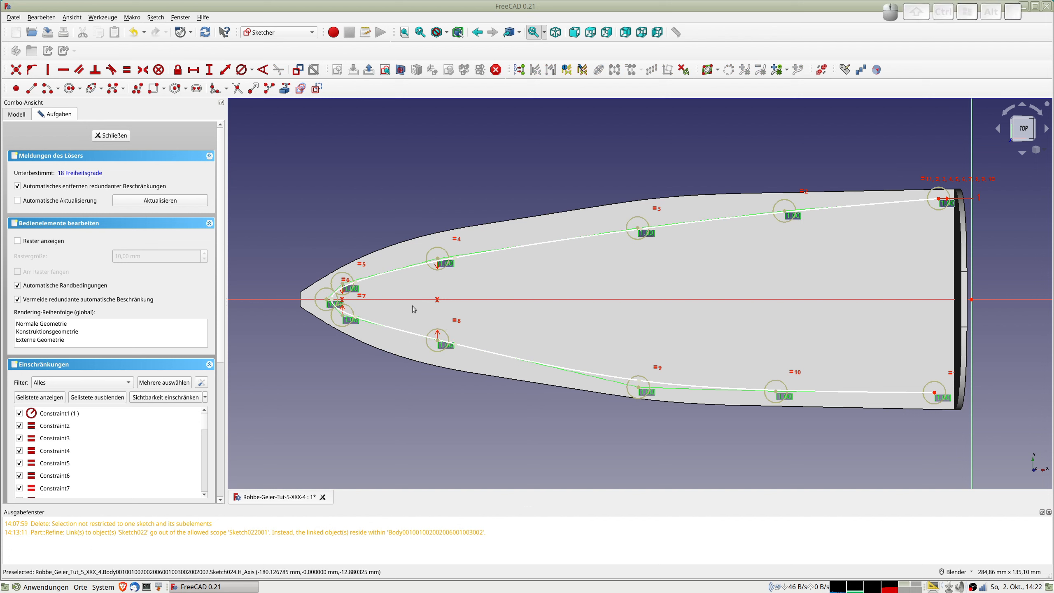
Constrain the three remaining pairs of B-spline control points, up to the open ends near the former, symmetric about the horizontal axis
click(638, 228)
click(639, 388)
click(652, 299)
key(s)
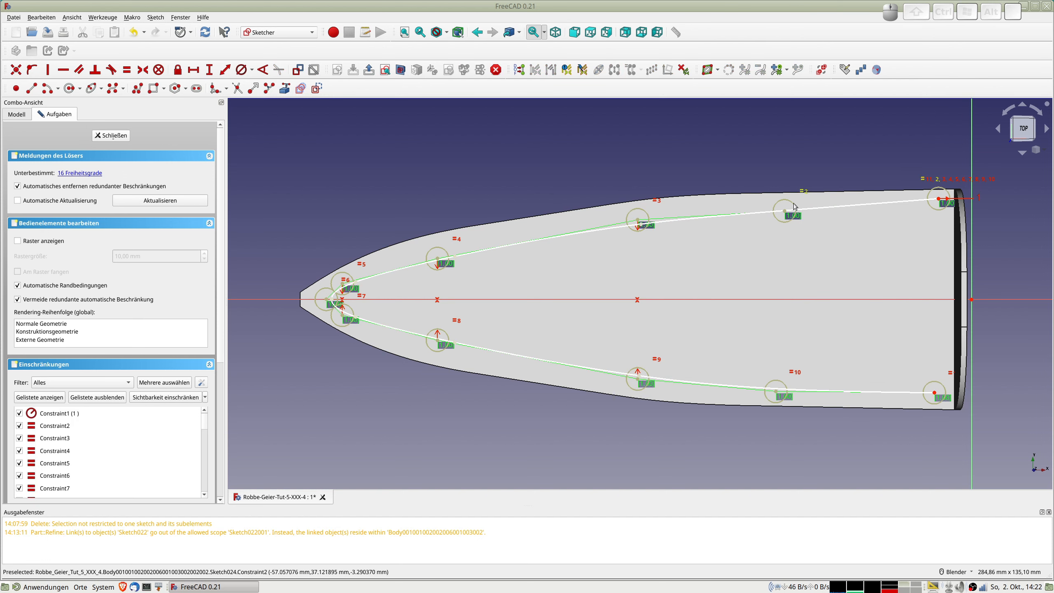
click(785, 212)
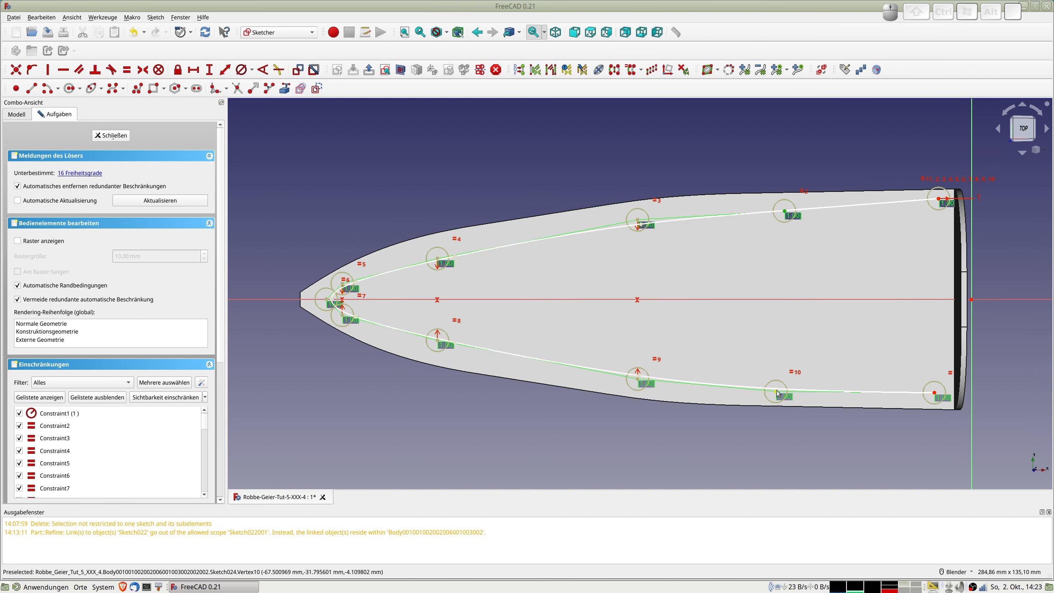
click(777, 391)
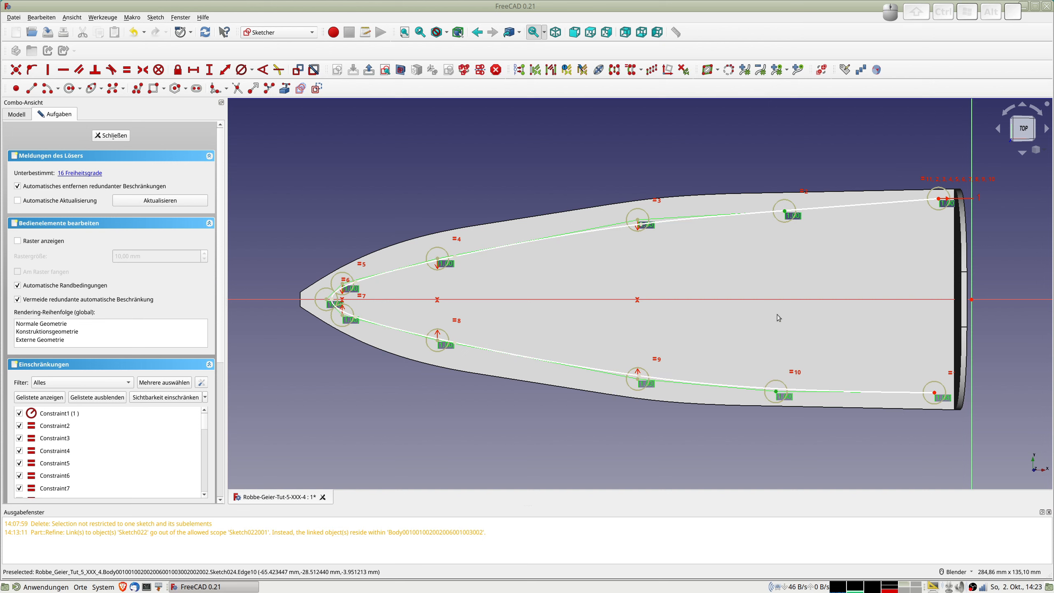
click(776, 299)
key(s)
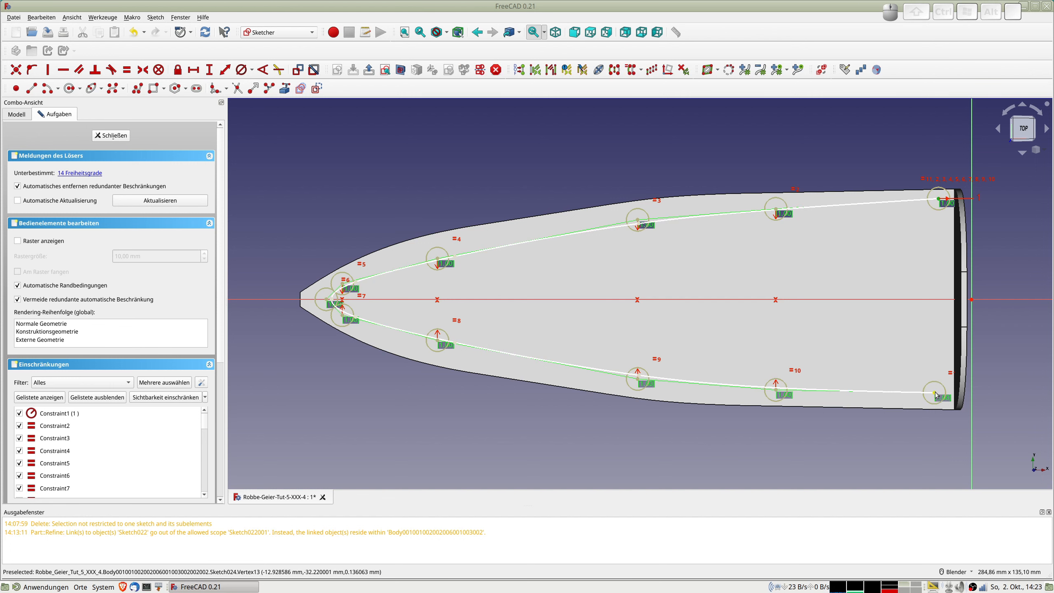
click(924, 299)
key(s)
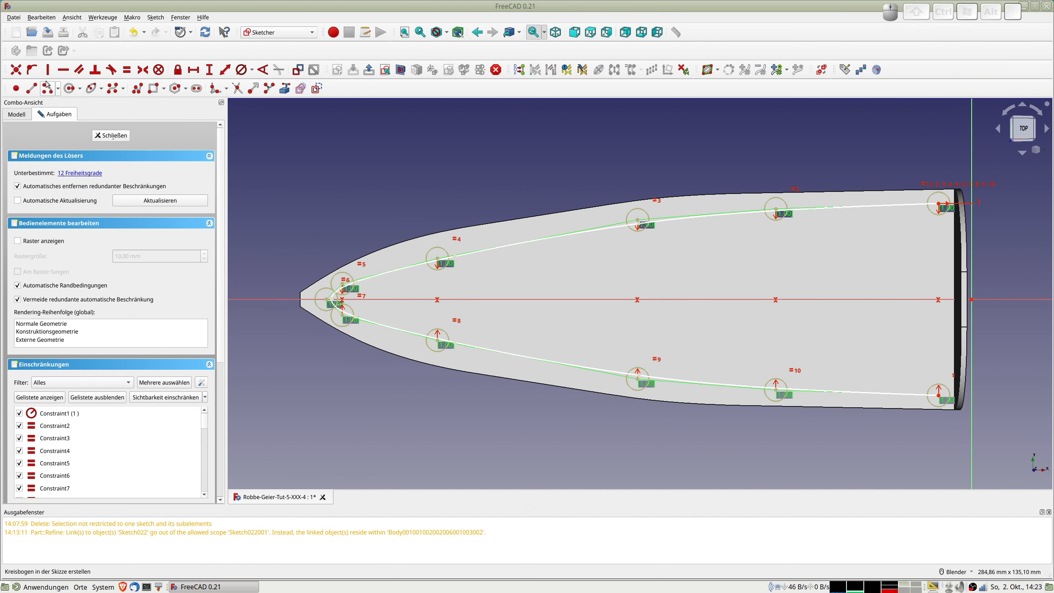
Close the contour with a straight line whose endpoints are coincident with the two open ends of the B-spline
click(32, 89)
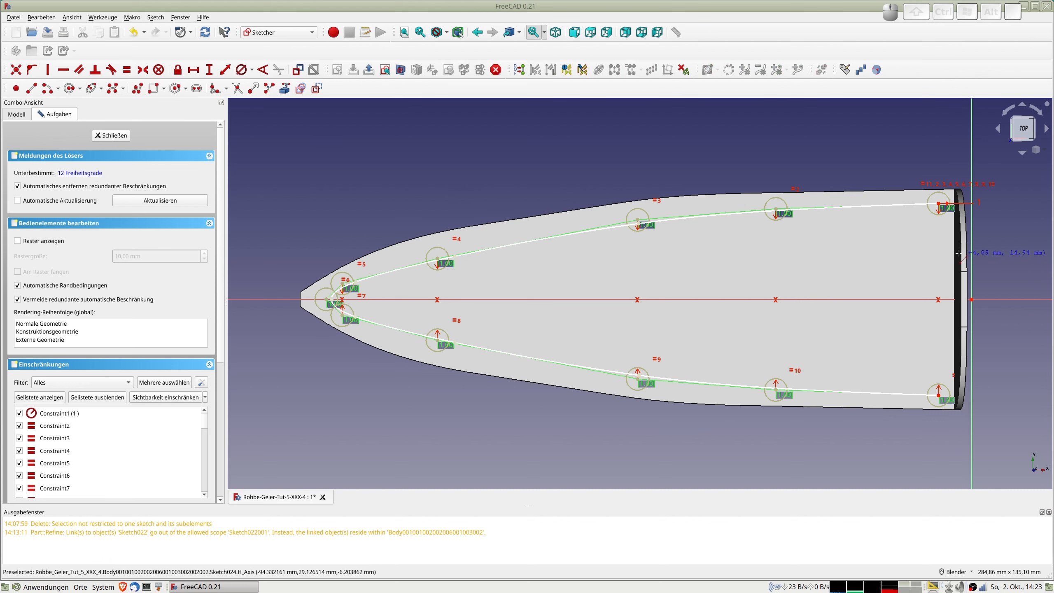
click(865, 359)
click(914, 230)
click(914, 230)
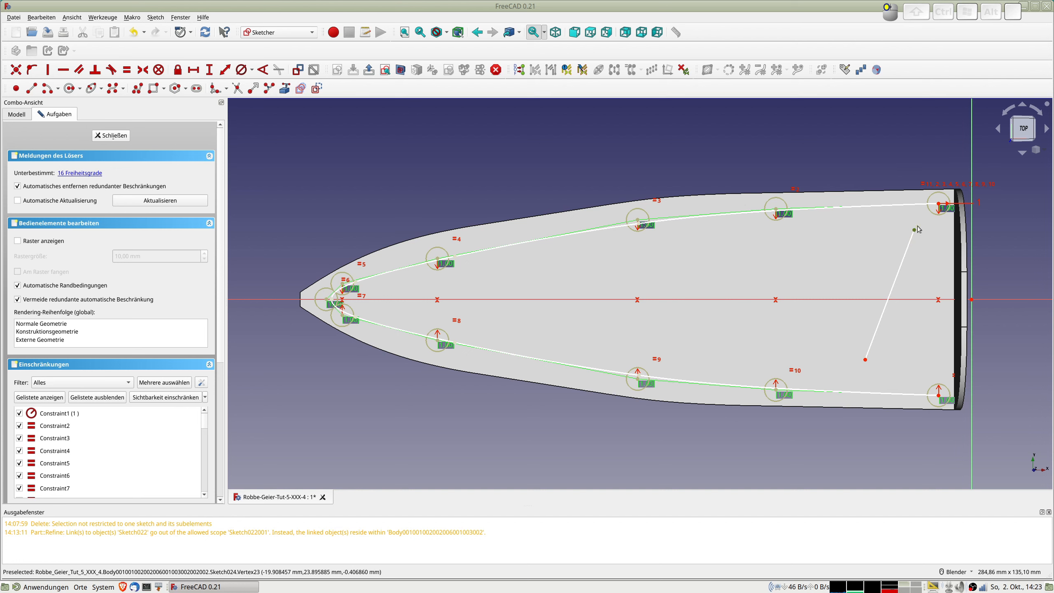
click(939, 204)
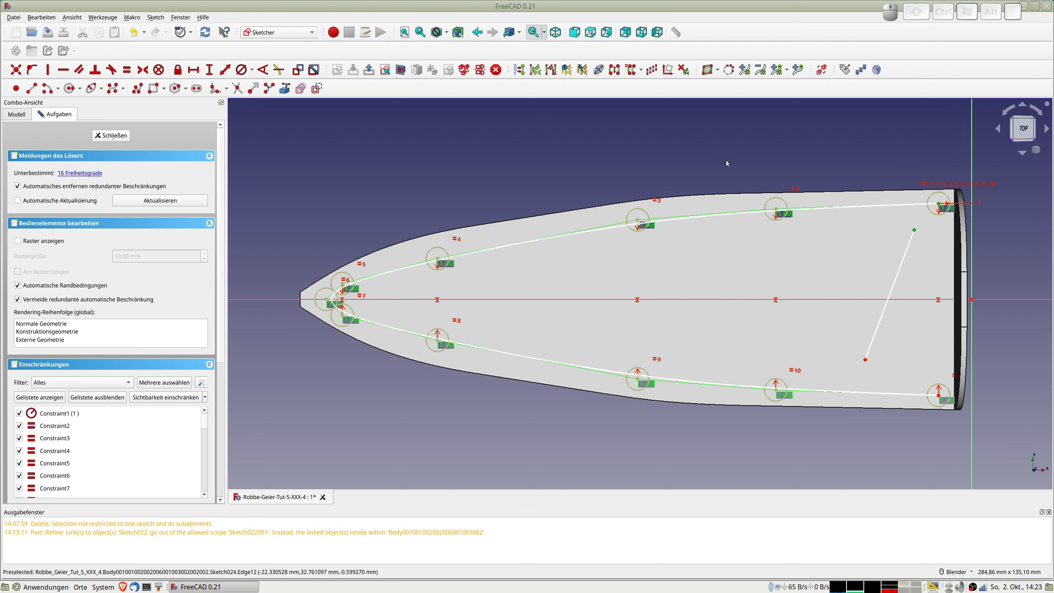
click(16, 69)
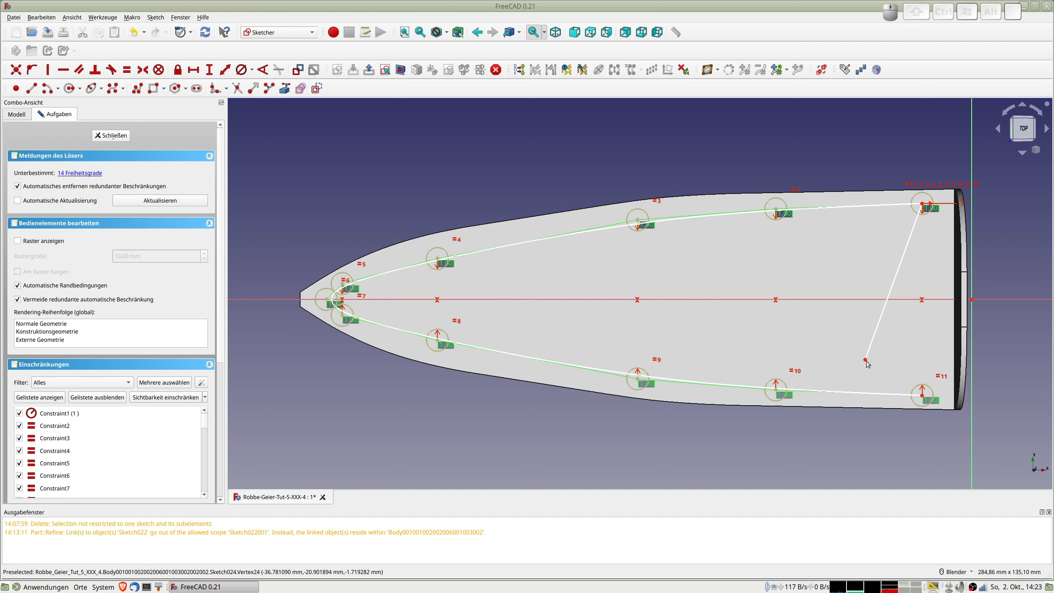
click(866, 361)
click(922, 396)
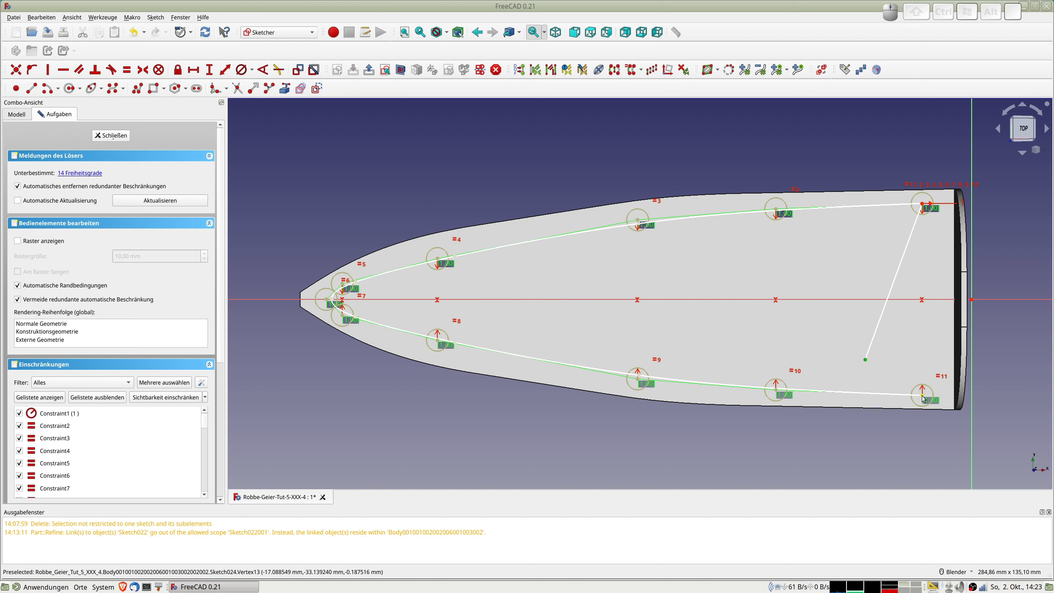
click(16, 70)
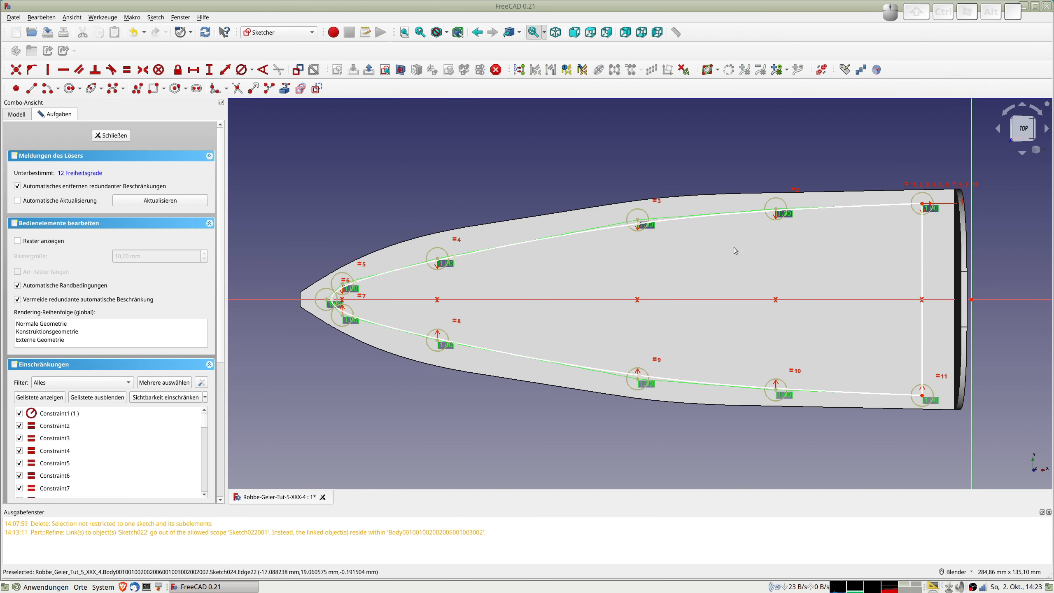
Reshape the B-spline by moving its control points until the rim to the plate's outline is even, and close the sketch
drag(922, 246, 923, 248)
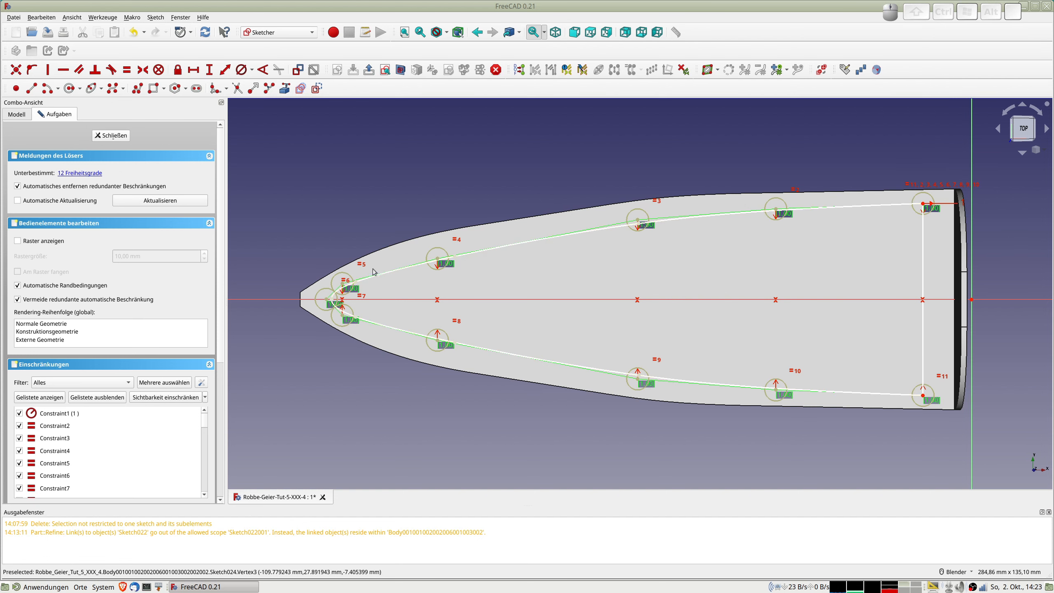
click(343, 287)
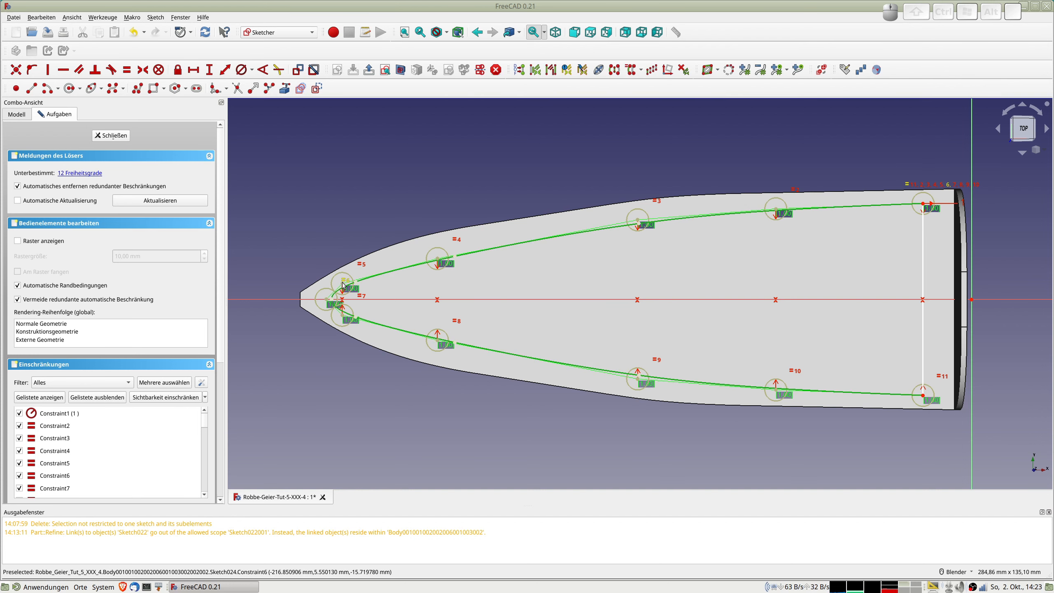
mouse_move(343, 287)
mouse_down()
mouse_move(356, 271)
mouse_move(334, 305)
mouse_up()
drag(439, 261, 444, 252)
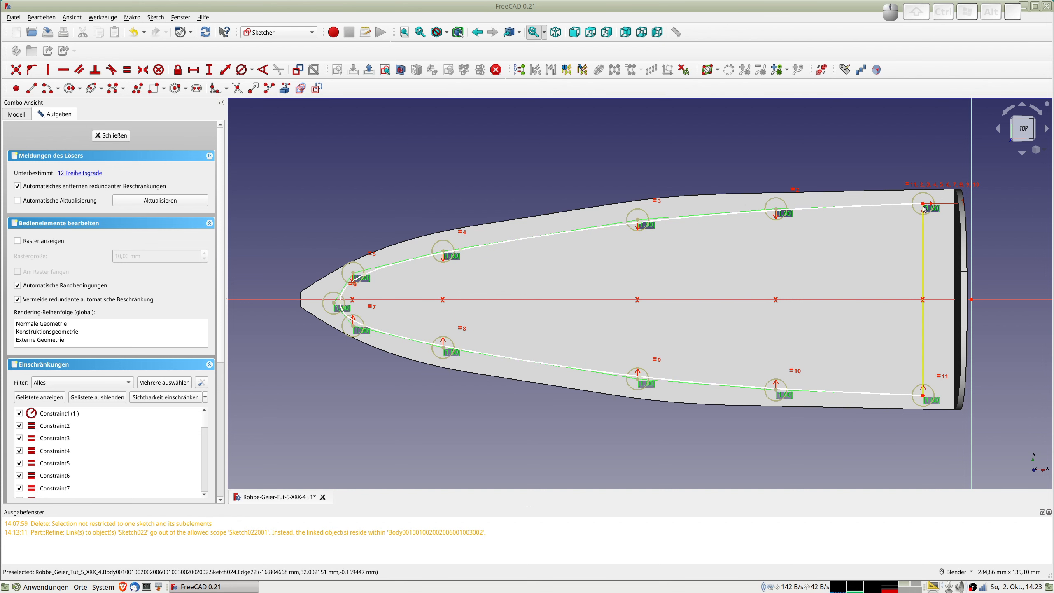
drag(923, 205, 922, 212)
drag(776, 210, 777, 215)
drag(638, 224, 635, 225)
middle_drag(754, 299, 742, 237)
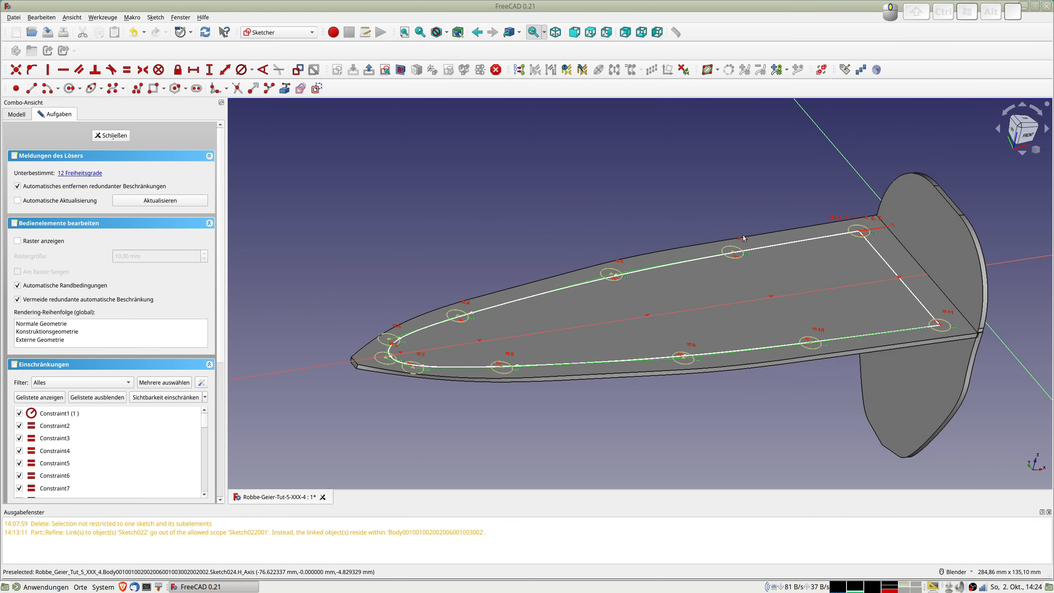
click(111, 135)
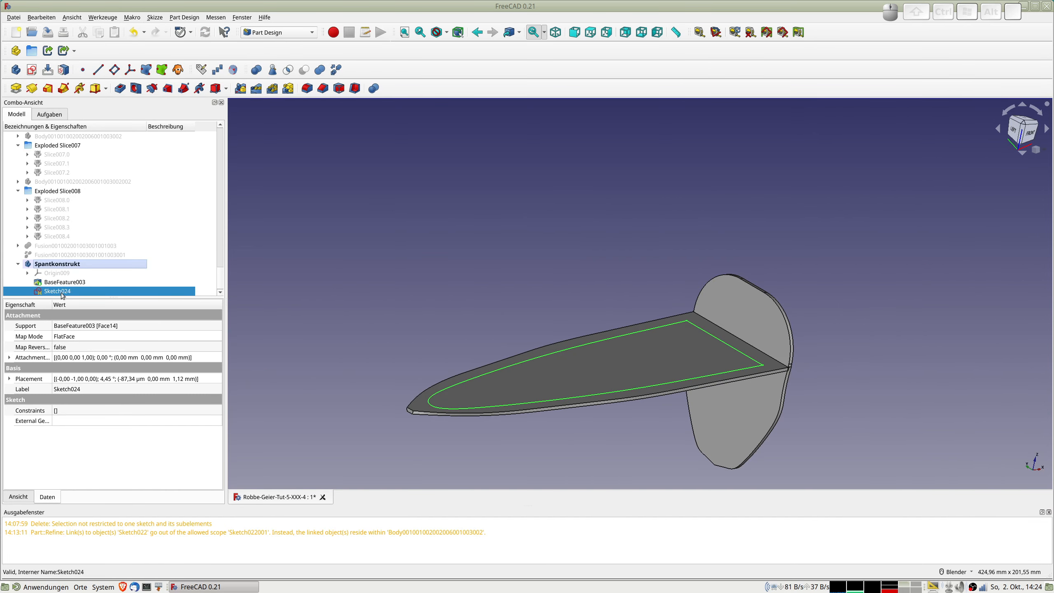
Cut the contour sketch through the horizontal plate as a pocket 5 mm deep
click(119, 91)
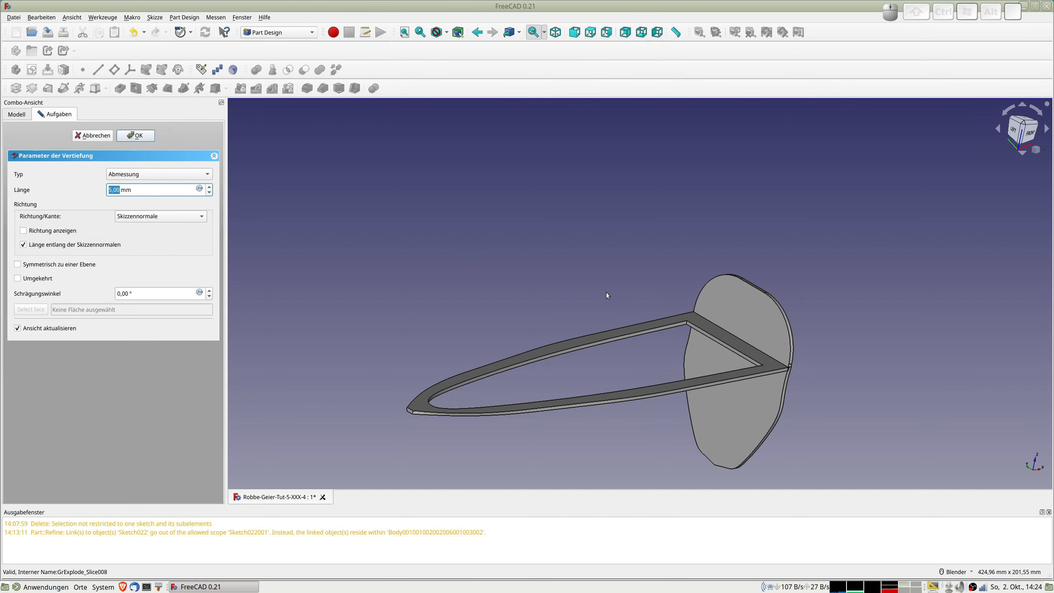
middle_drag(633, 342, 662, 307)
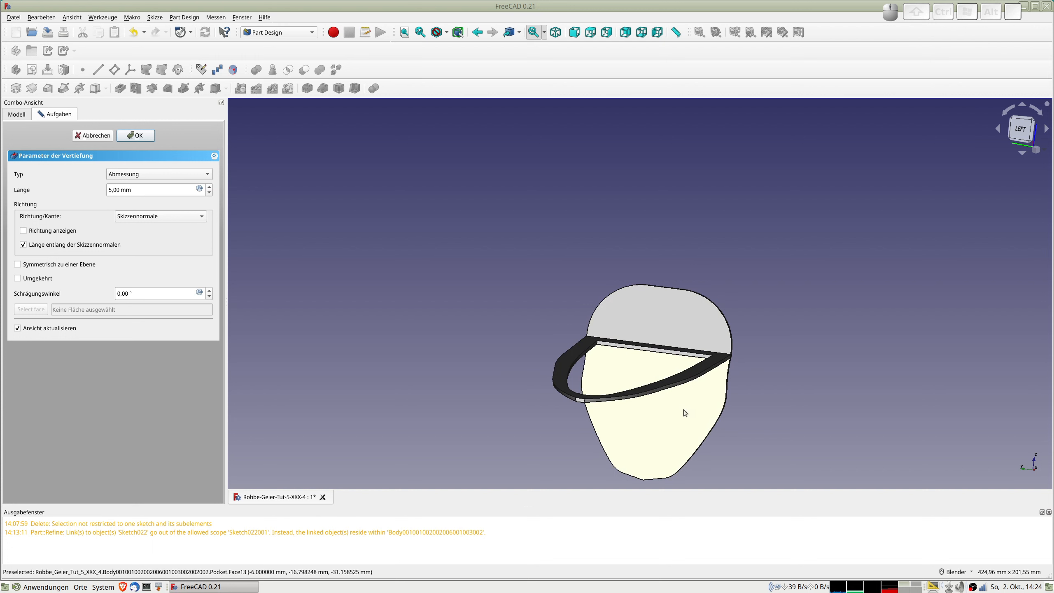
click(130, 136)
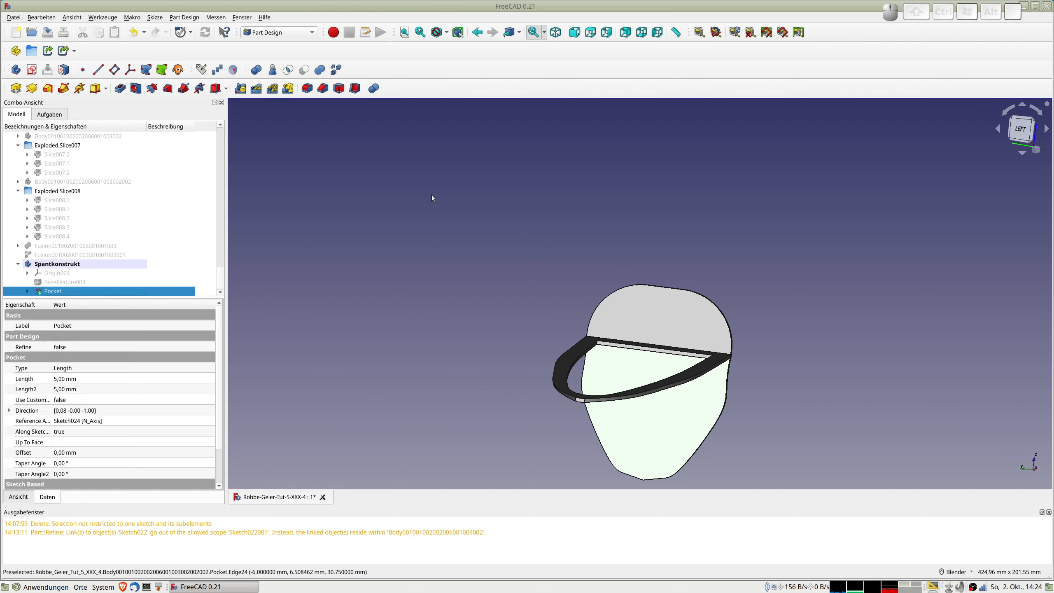
click(851, 363)
click(688, 418)
click(32, 69)
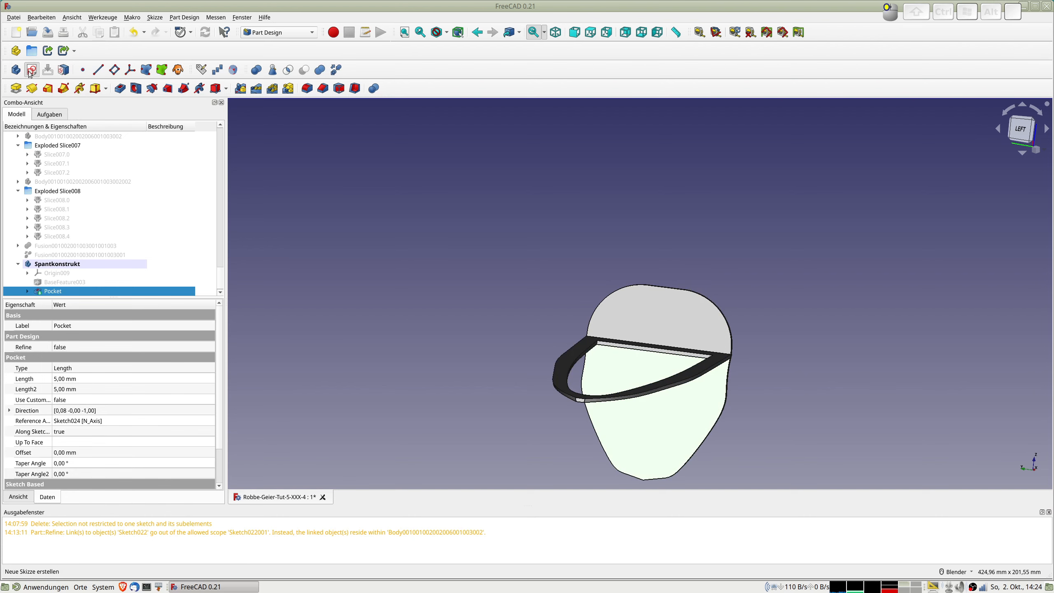
shift+middle_drag(682, 336, 589, 325)
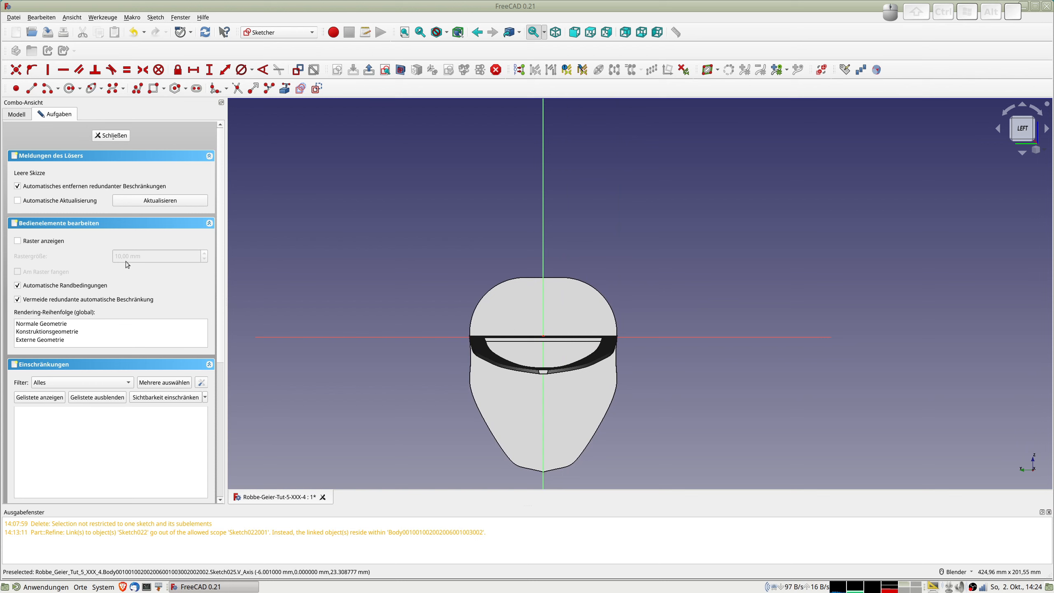
click(119, 139)
click(57, 294)
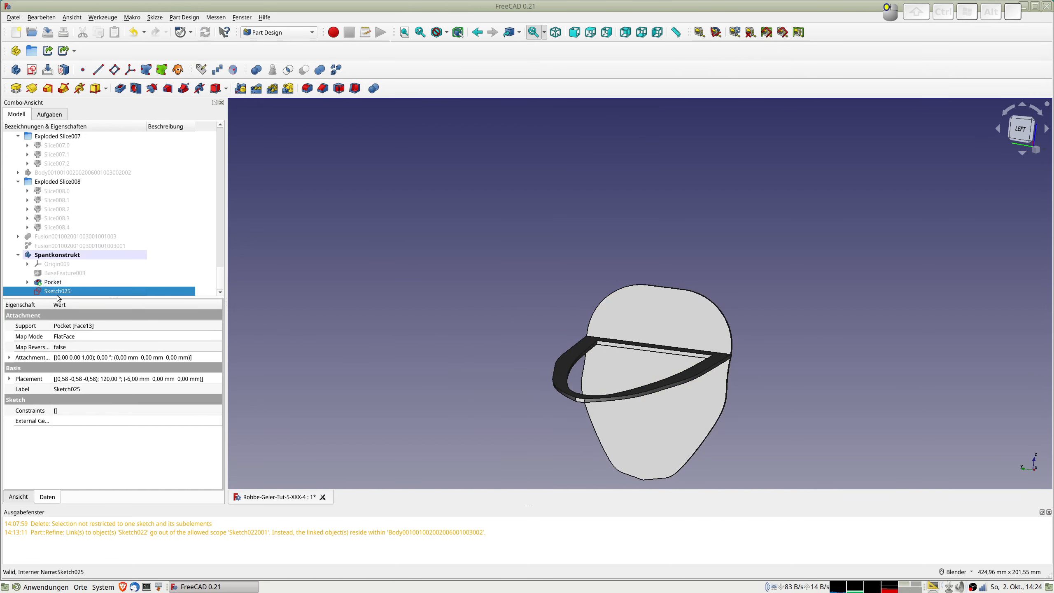
key(Delete)
Start a sketch on the former's flat face that faces away from the plate
middle_drag(731, 320, 523, 334)
mouse_move(763, 348)
shift+middle_down()
mouse_move(644, 352)
mouse_move(635, 326)
shift+middle_up()
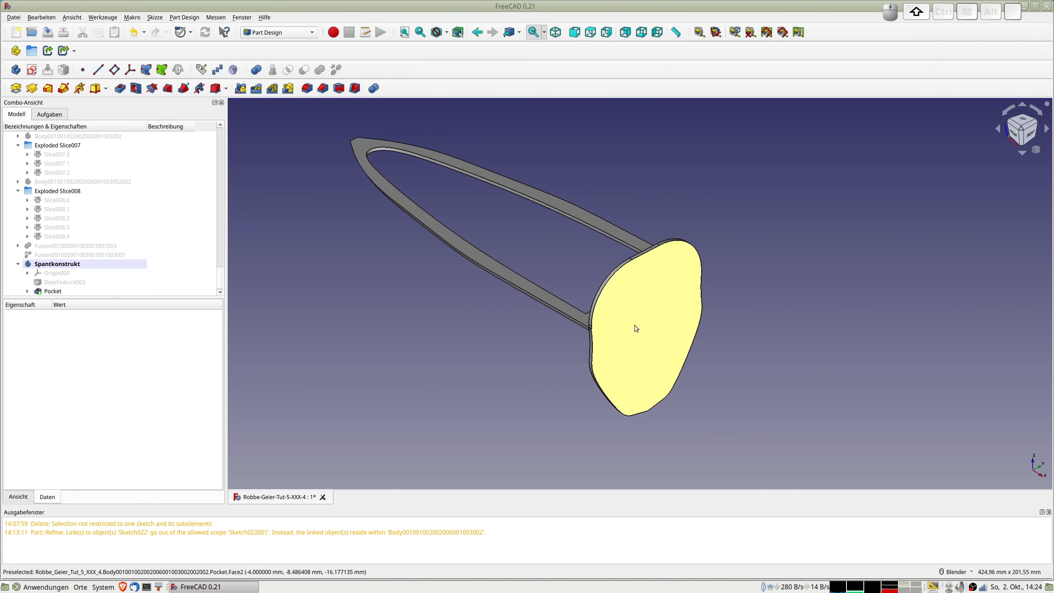
click(654, 314)
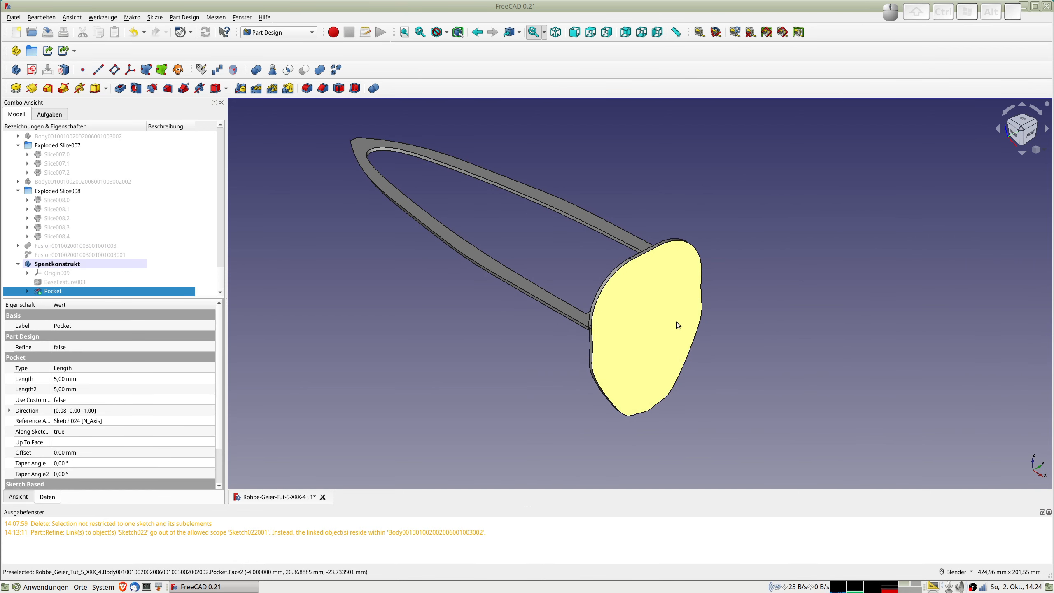
click(676, 321)
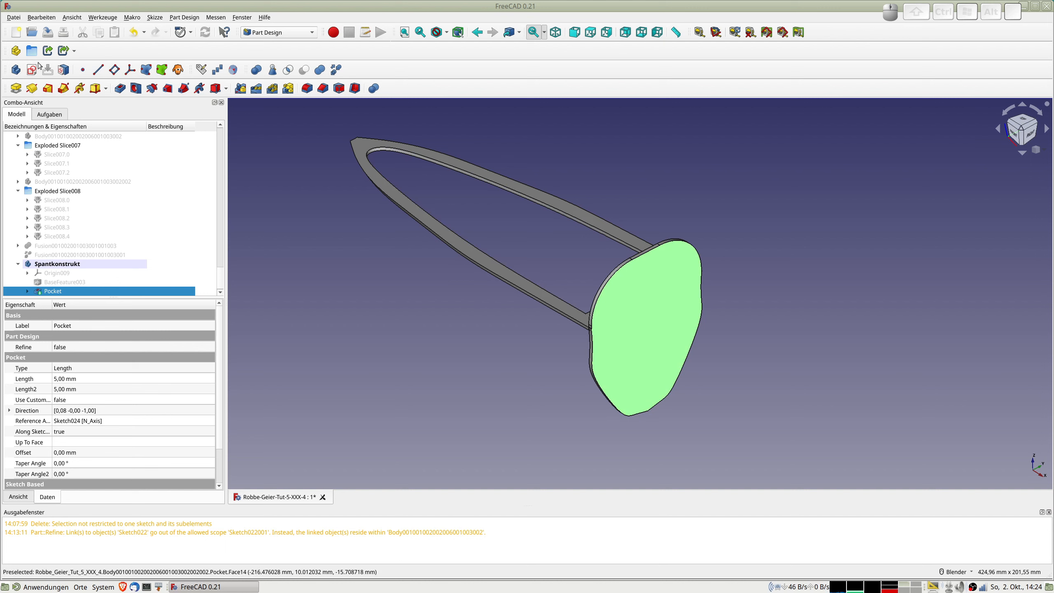
click(31, 70)
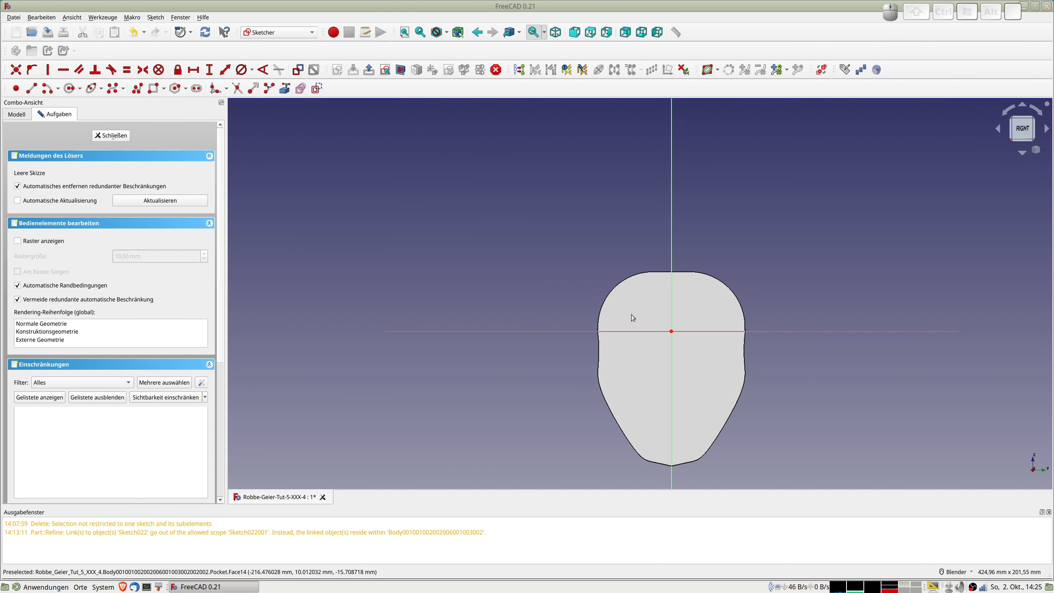
Draw a horizontal line about 61 mm long, about 4 mm above the horizontal axis, with endpoints symmetric about the vertical axis
scroll(589, 363, up, 2)
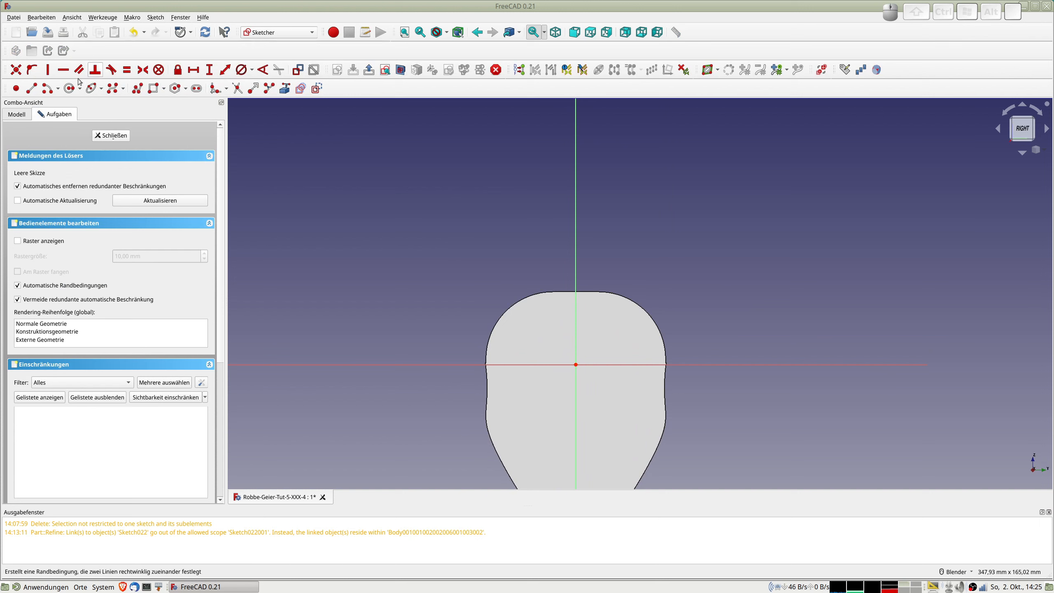
click(32, 88)
click(502, 354)
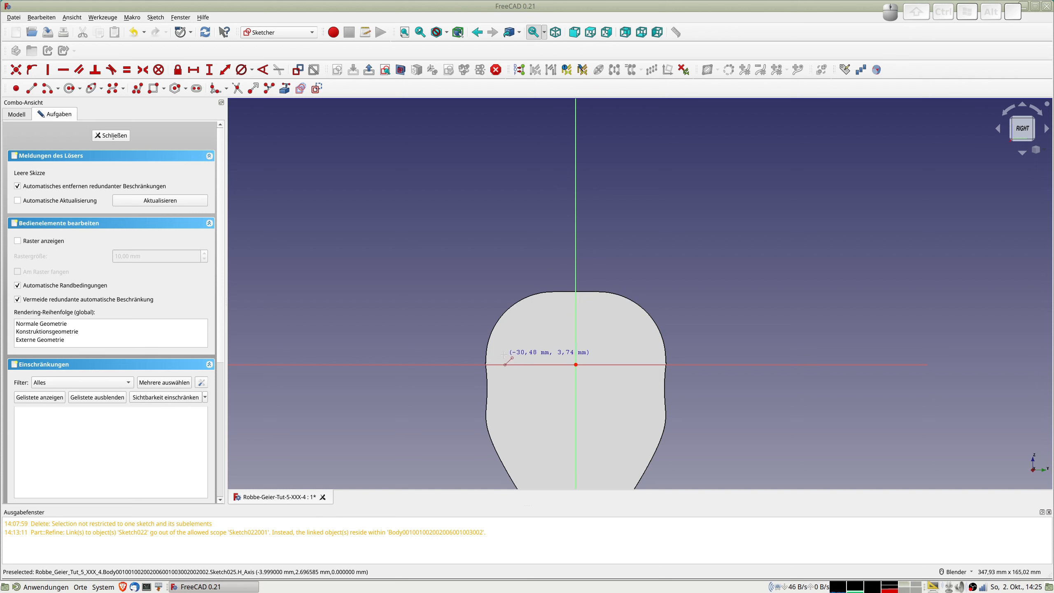
click(649, 355)
key(Escape)
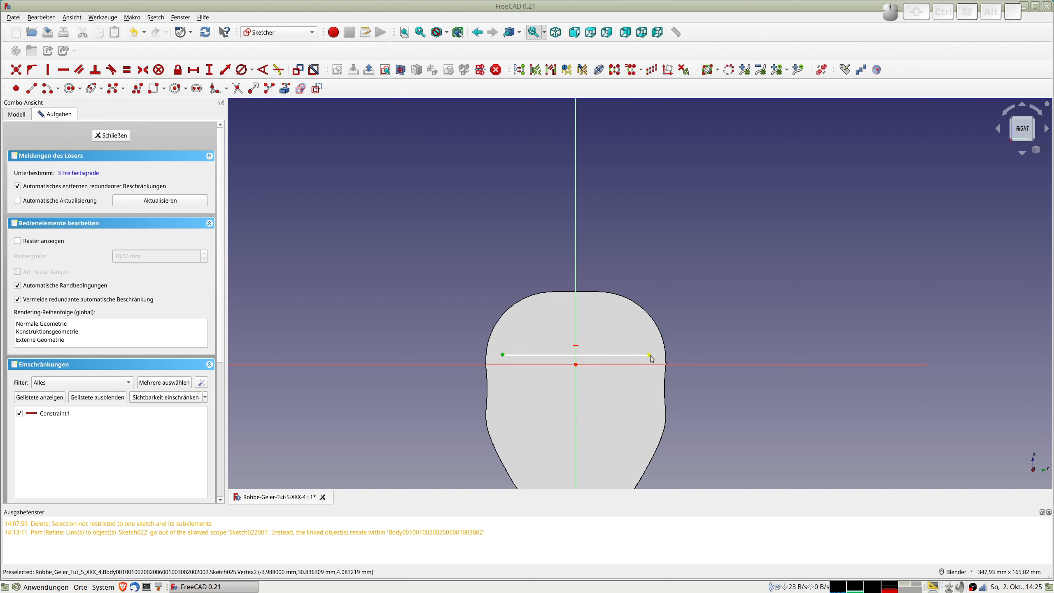
click(576, 306)
key(s)
key(s)
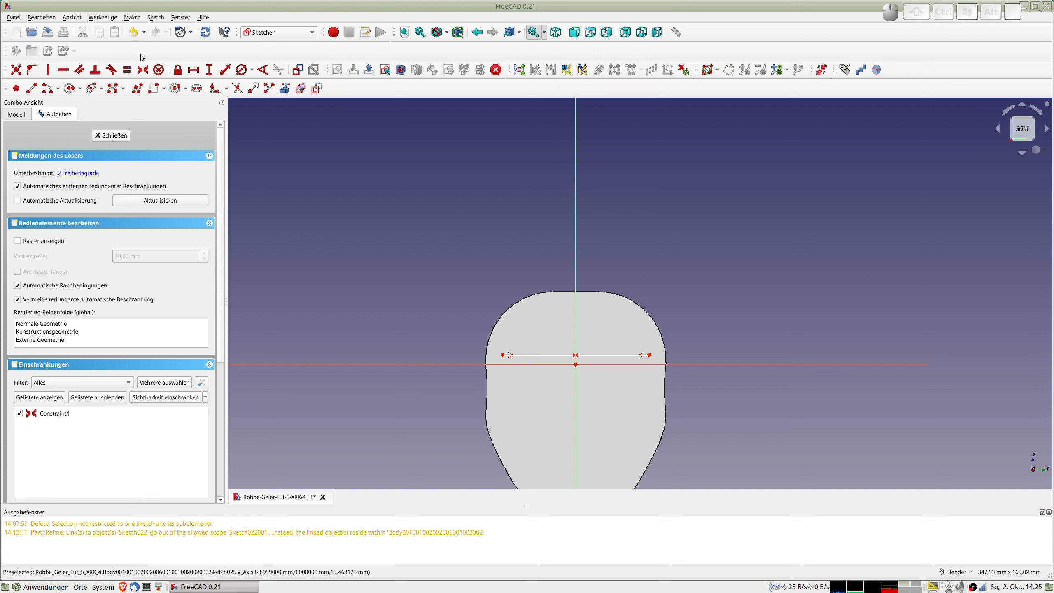
Draw an arched 7-point B-spline inside the former's upper outline between the line's two endpoints, with its middle point on the vertical axis
click(111, 89)
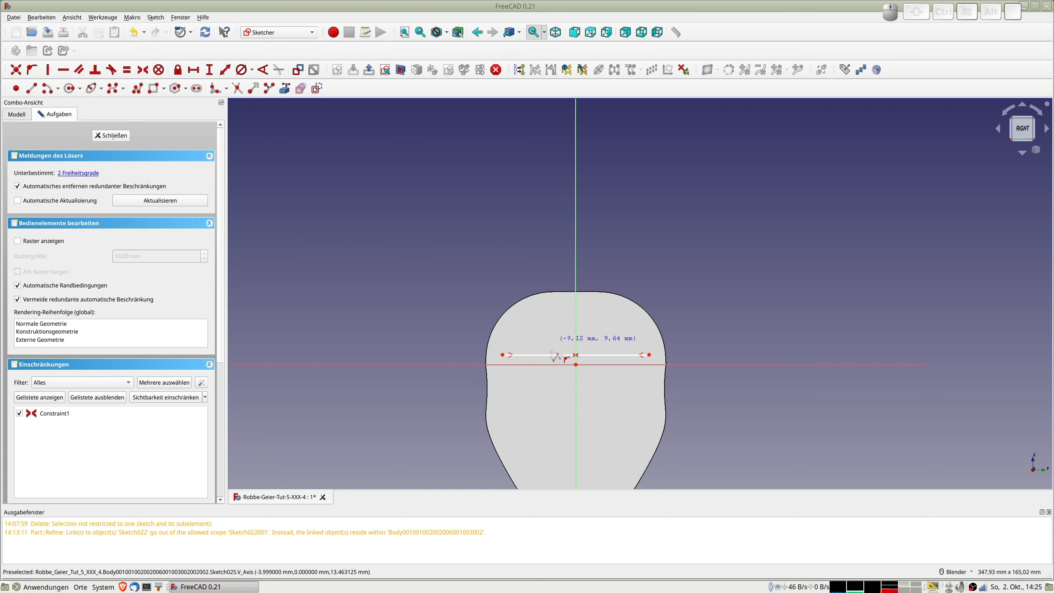
click(504, 356)
click(514, 329)
click(542, 309)
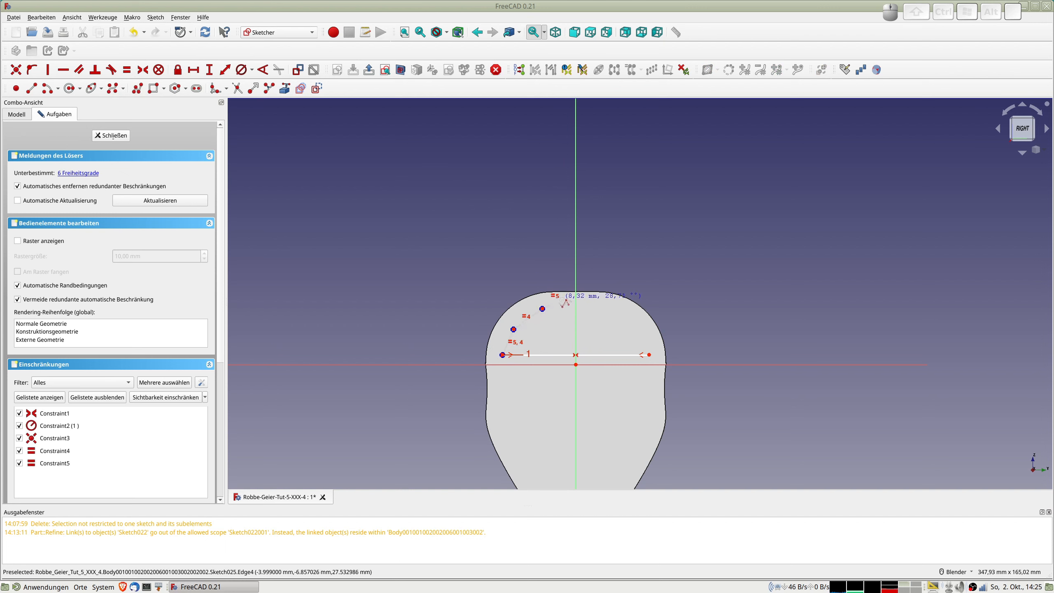
click(576, 303)
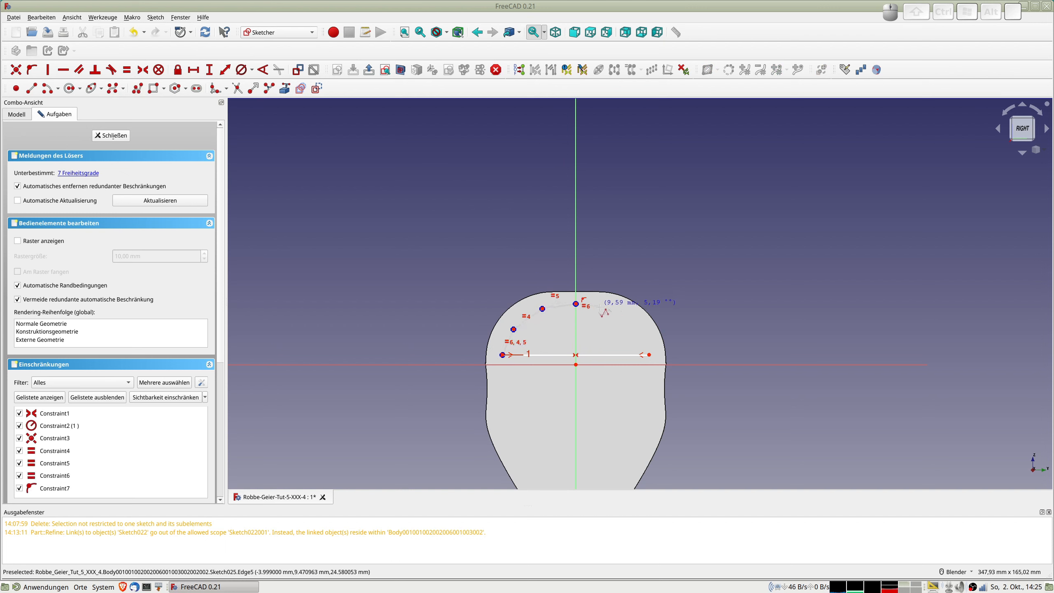
click(611, 308)
click(638, 328)
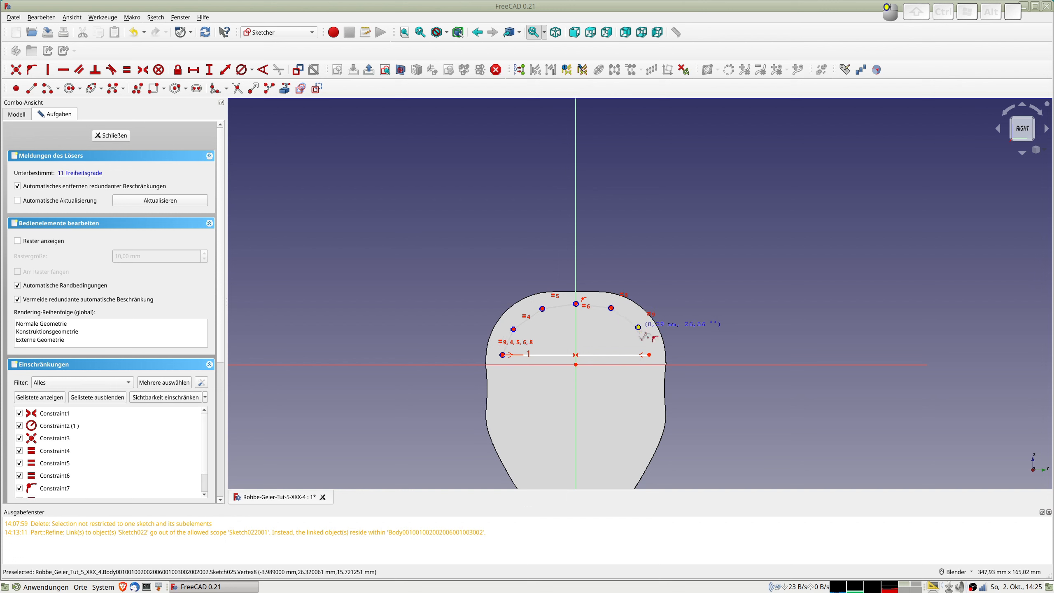
click(649, 354)
right_click(558, 344)
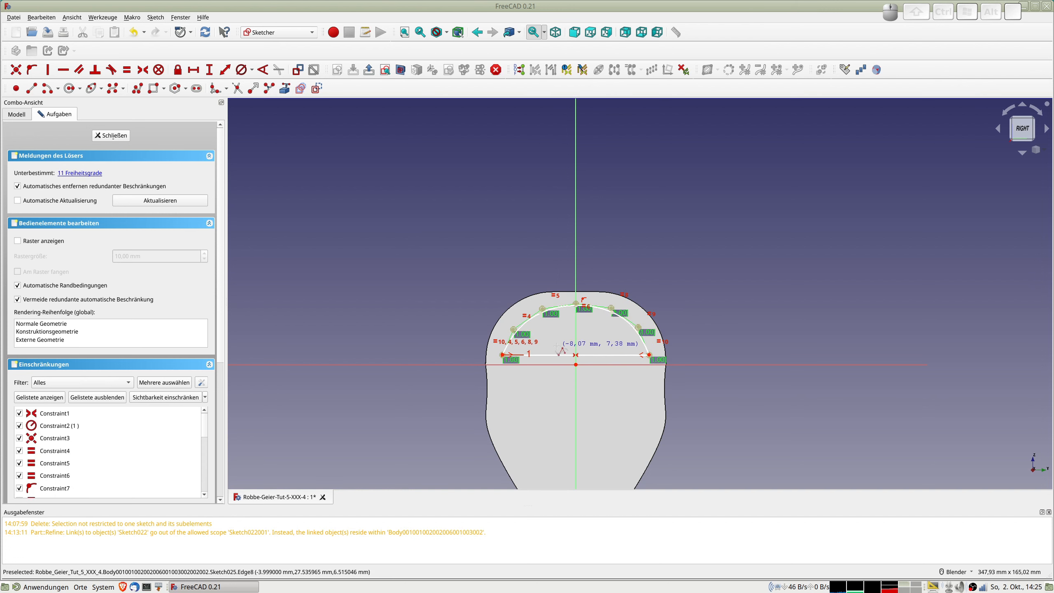
Constrain the two intermediate pairs of the arched spline's control points symmetric about the vertical axis
scroll(551, 343, up, 2)
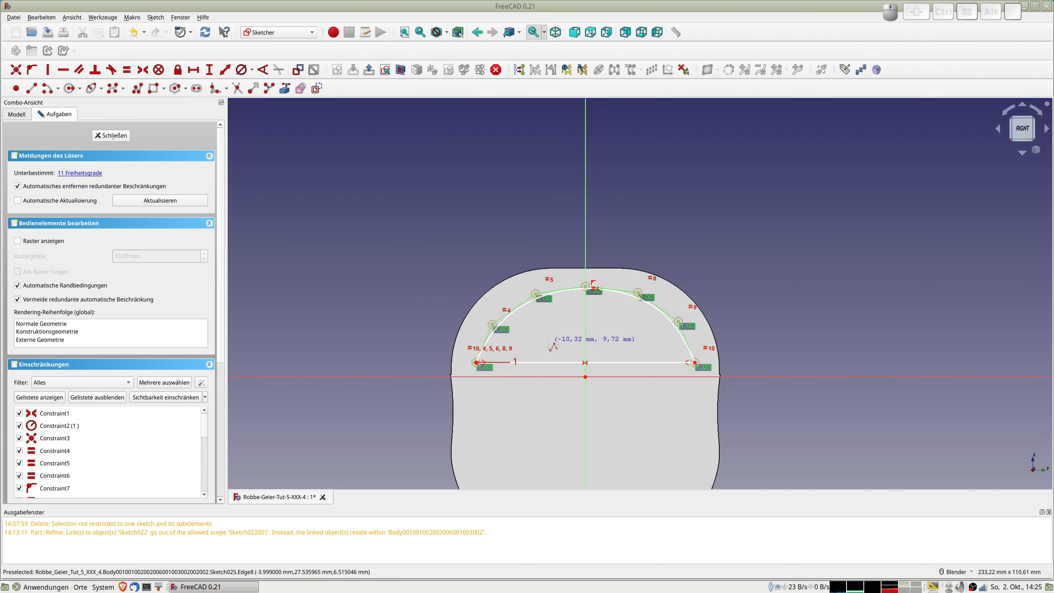
click(493, 325)
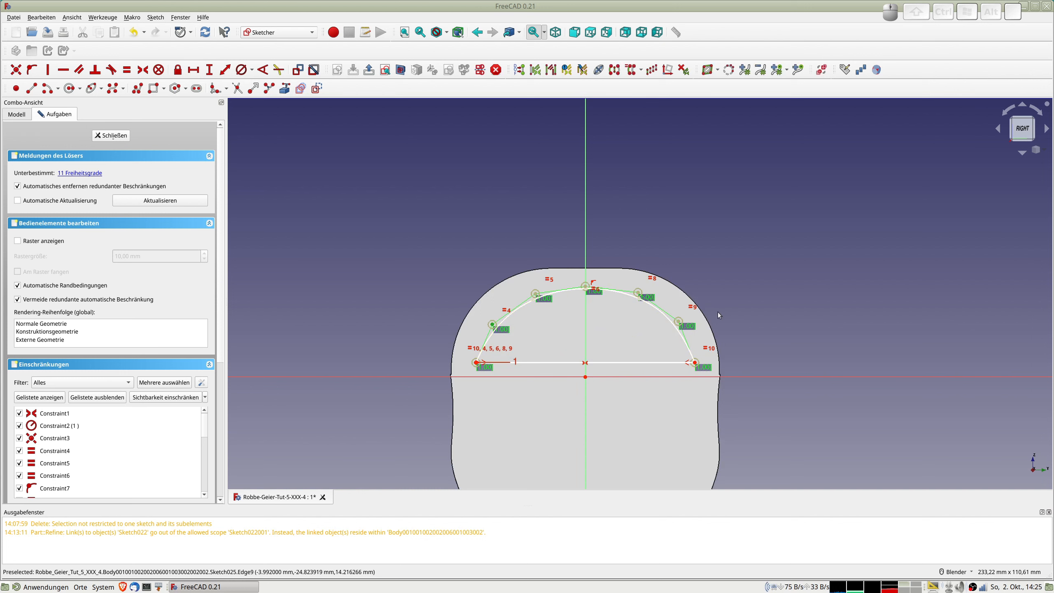
click(678, 323)
click(586, 331)
key(s)
click(536, 295)
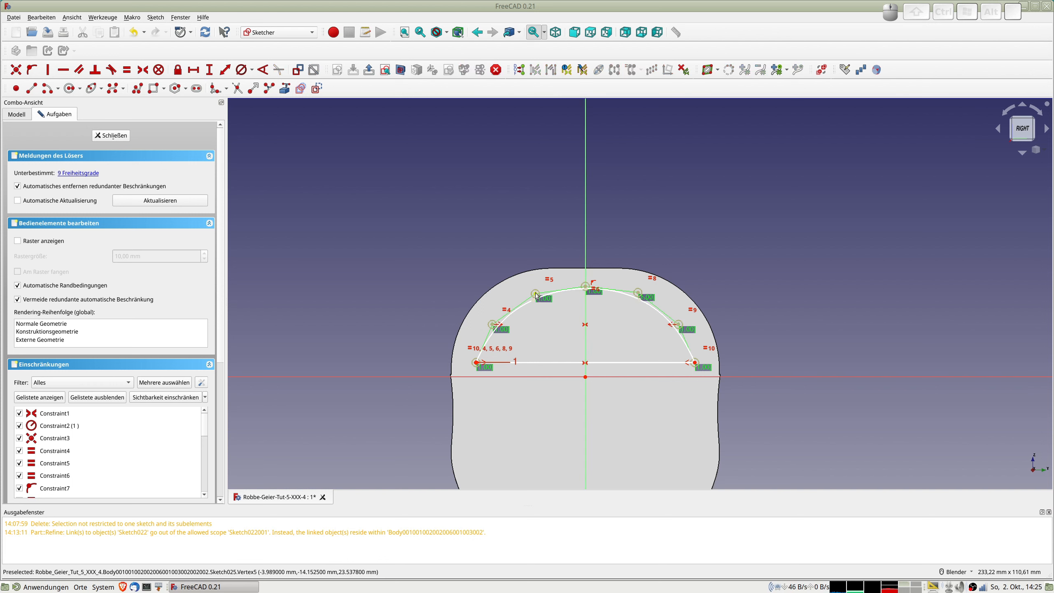
click(639, 295)
click(585, 316)
key(s)
Reshape the arched spline by moving its control points so the curve follows the former's upper outline more closely
mouse_move(589, 357)
middle_down()
mouse_move(747, 367)
mouse_move(821, 317)
mouse_move(567, 388)
mouse_move(546, 365)
middle_up()
drag(546, 365, 548, 369)
mouse_move(548, 368)
middle_down()
mouse_move(737, 344)
mouse_move(790, 322)
mouse_move(554, 363)
middle_up()
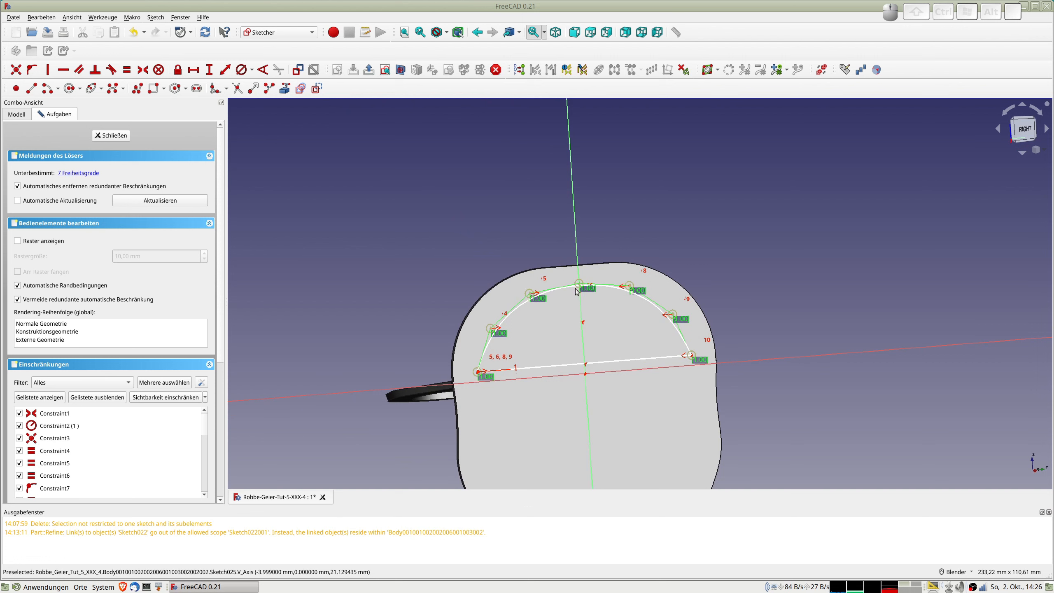
click(401, 71)
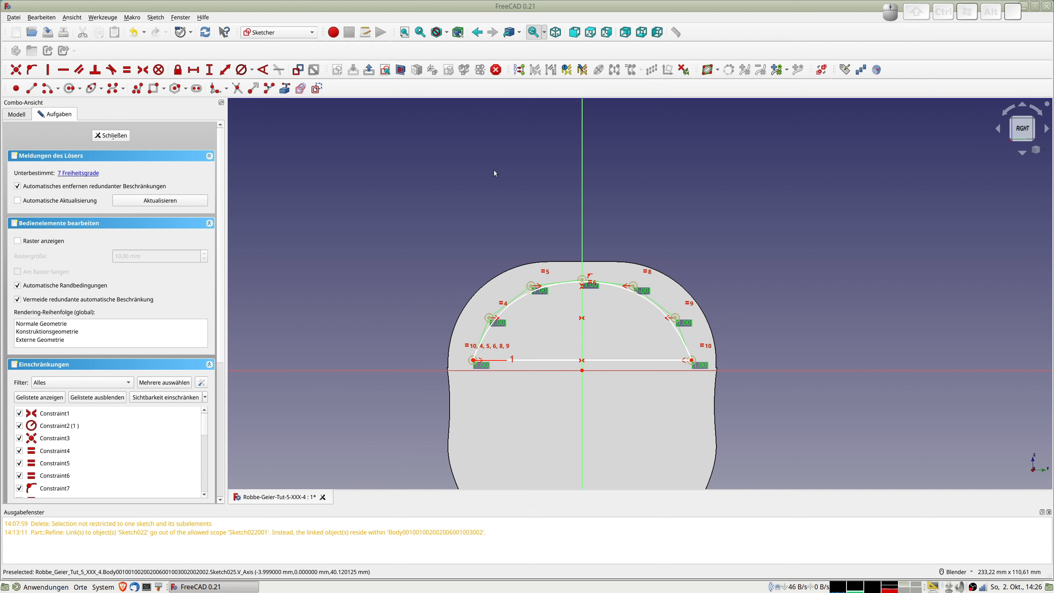
mouse_move(582, 279)
mouse_down()
mouse_move(521, 291)
mouse_move(476, 315)
mouse_up()
Draw a second horizontal line about 63 mm long, about 7 mm below the horizontal axis, spanning the former's width
scroll(590, 394, down, 3)
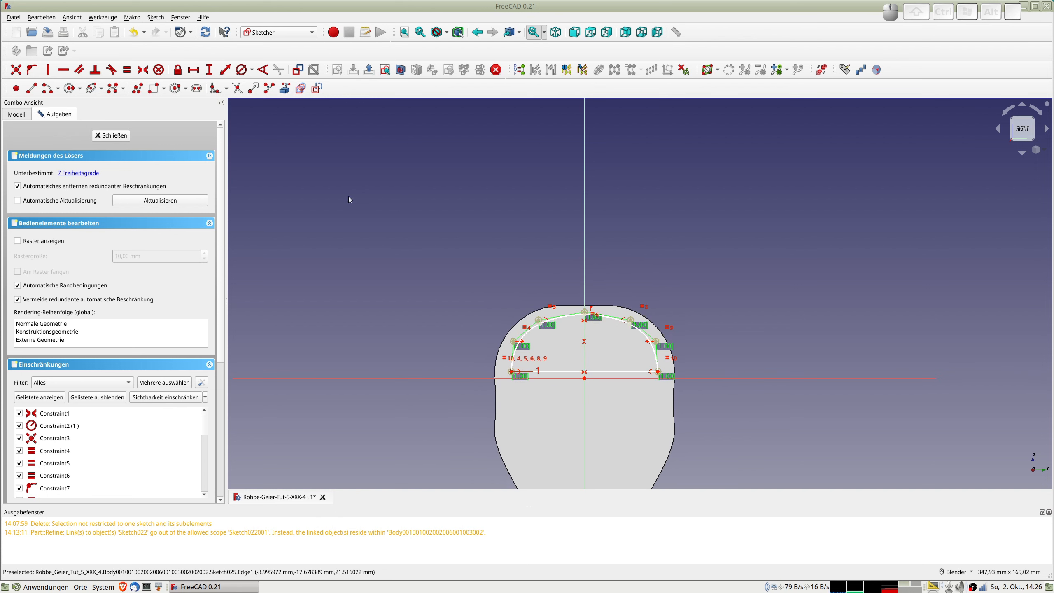
shift+middle_drag(531, 392, 456, 250)
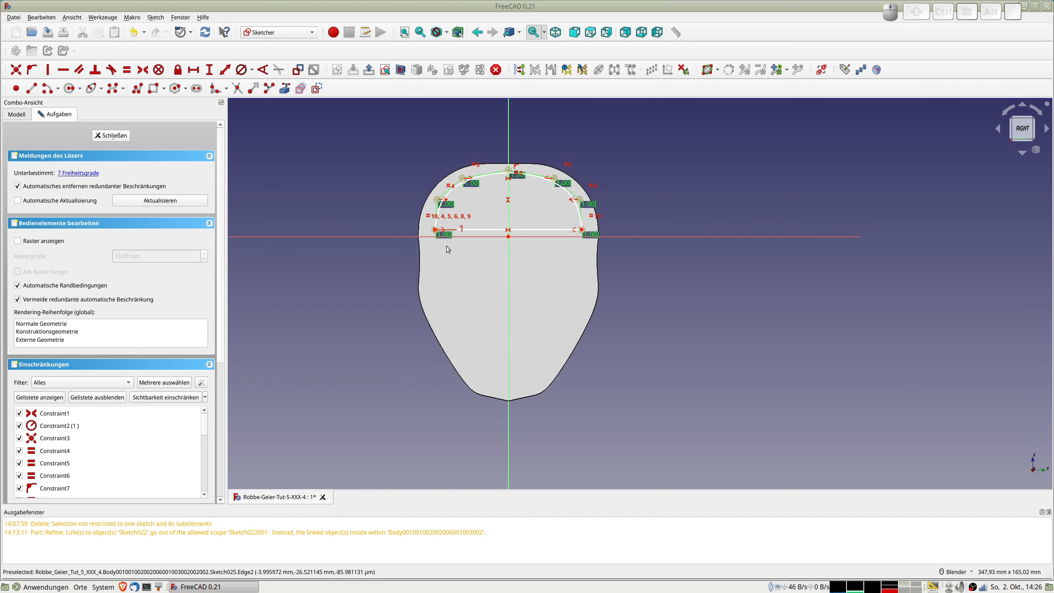
click(31, 88)
click(433, 251)
click(581, 252)
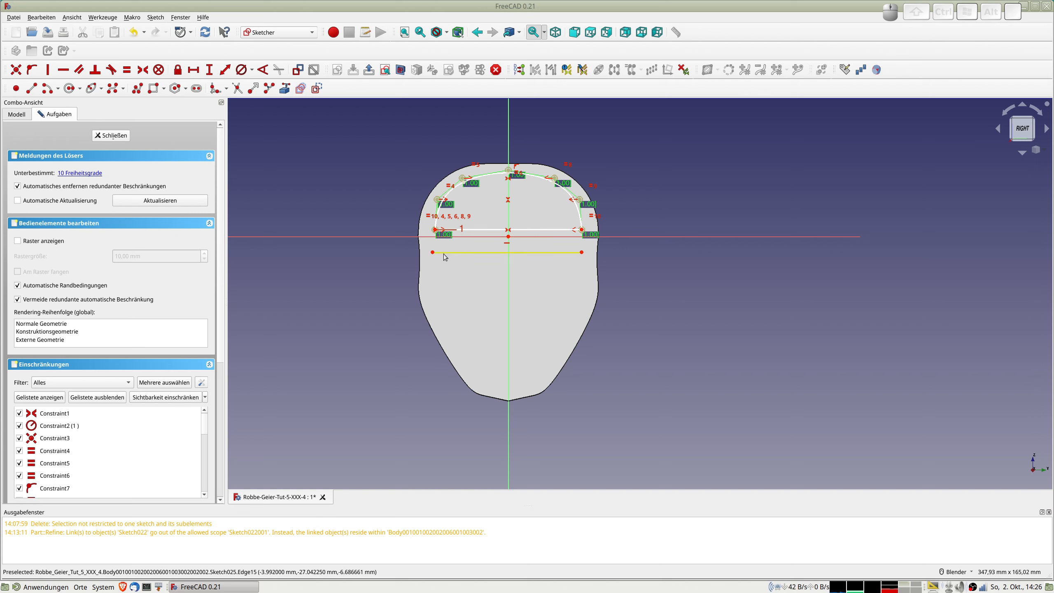
Make the lower line equal in length to the upper line and align their left endpoints vertically
click(481, 230)
click(491, 253)
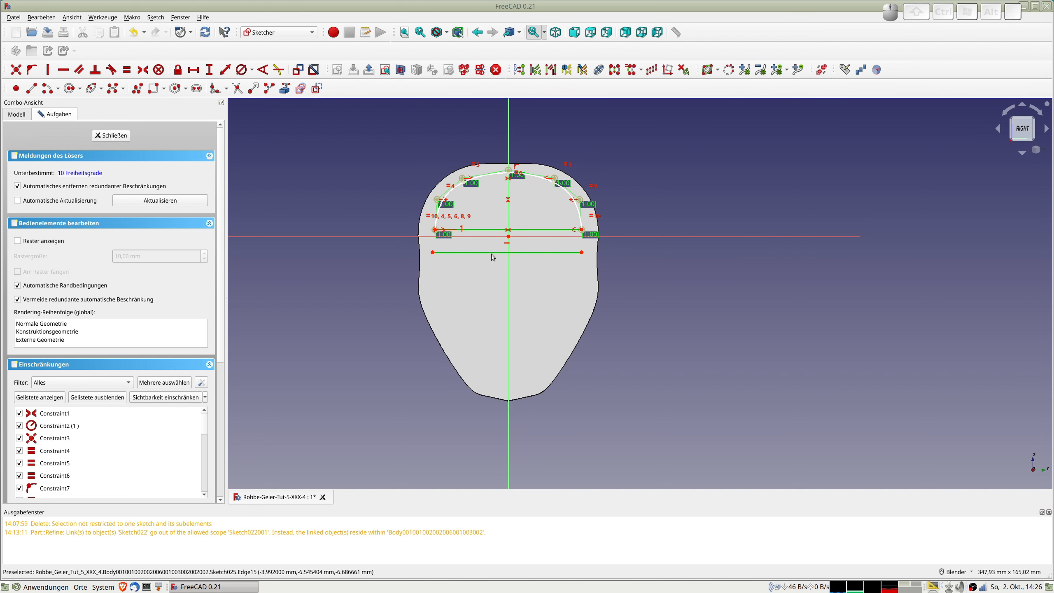
key(e)
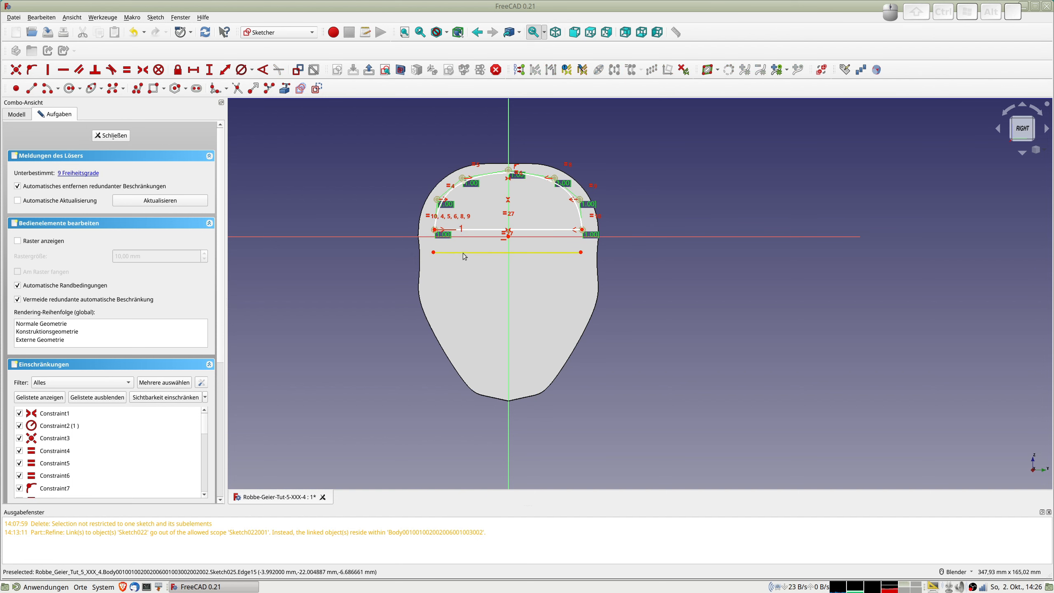
click(433, 252)
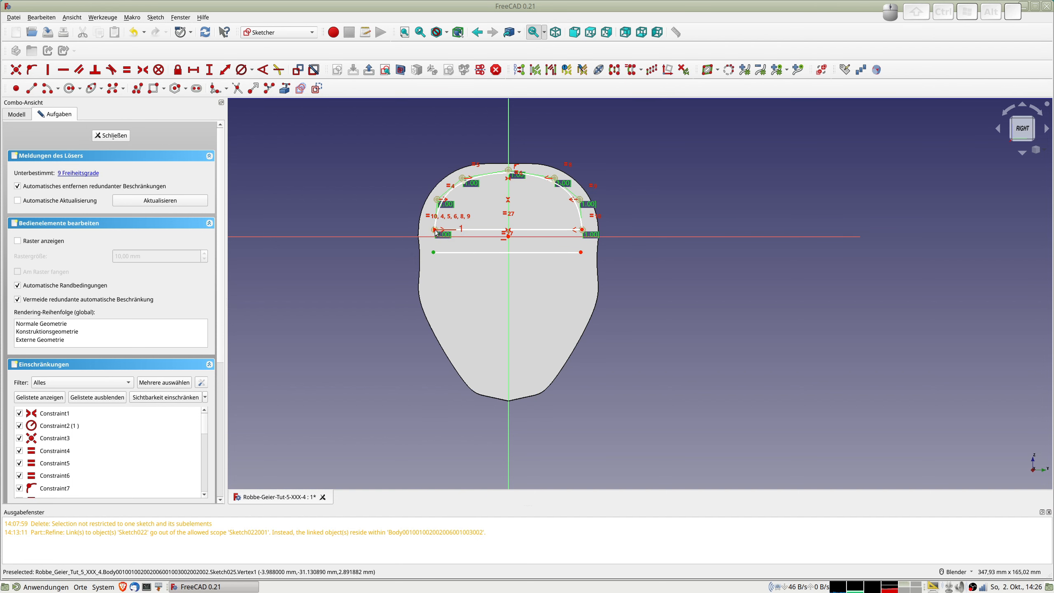
click(434, 230)
scroll(442, 249, up, 3)
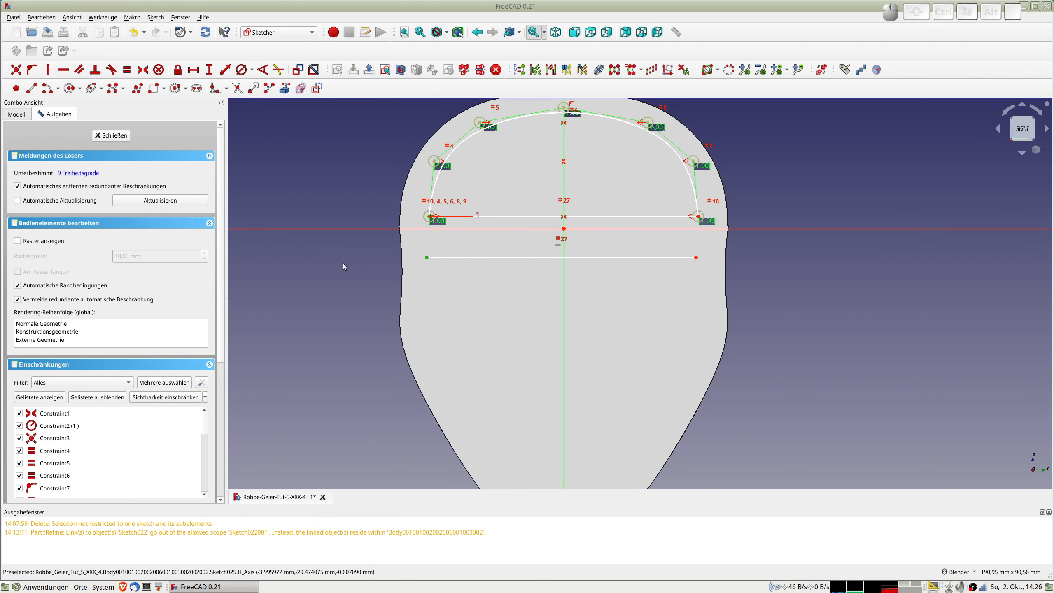
click(309, 277)
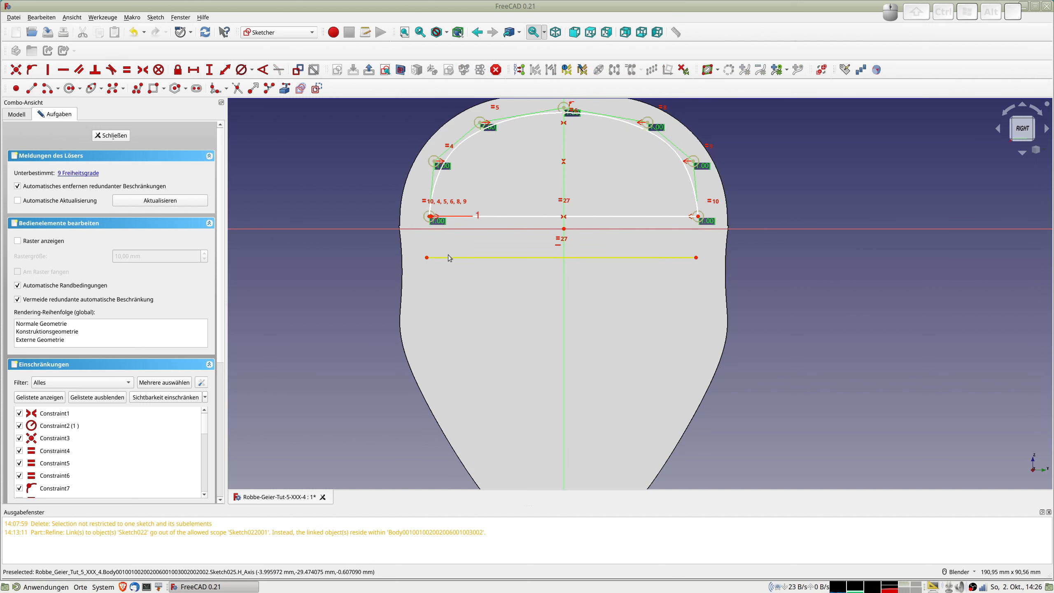
click(426, 258)
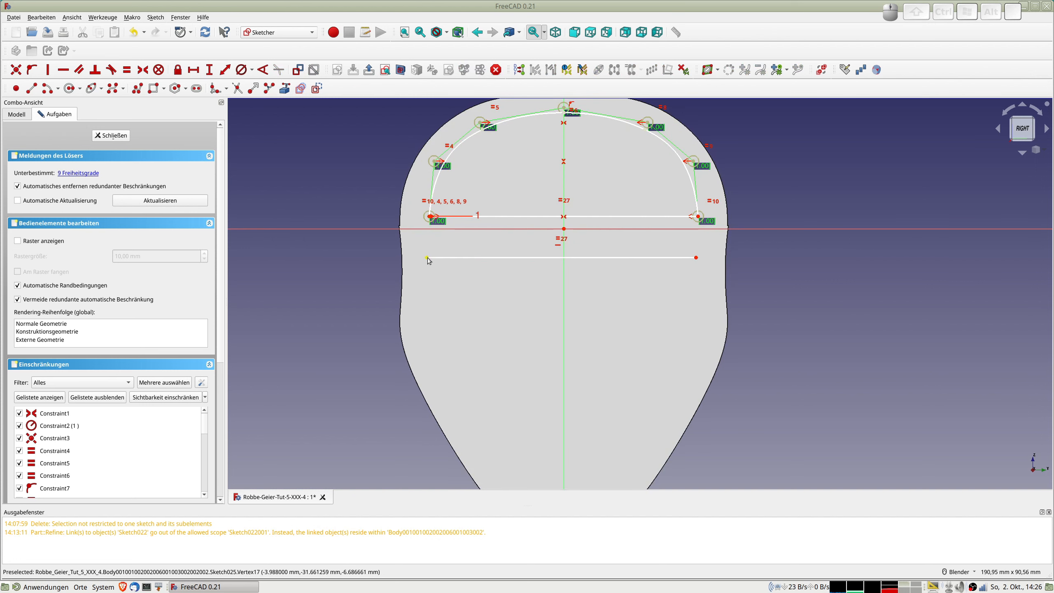
click(430, 217)
key(v)
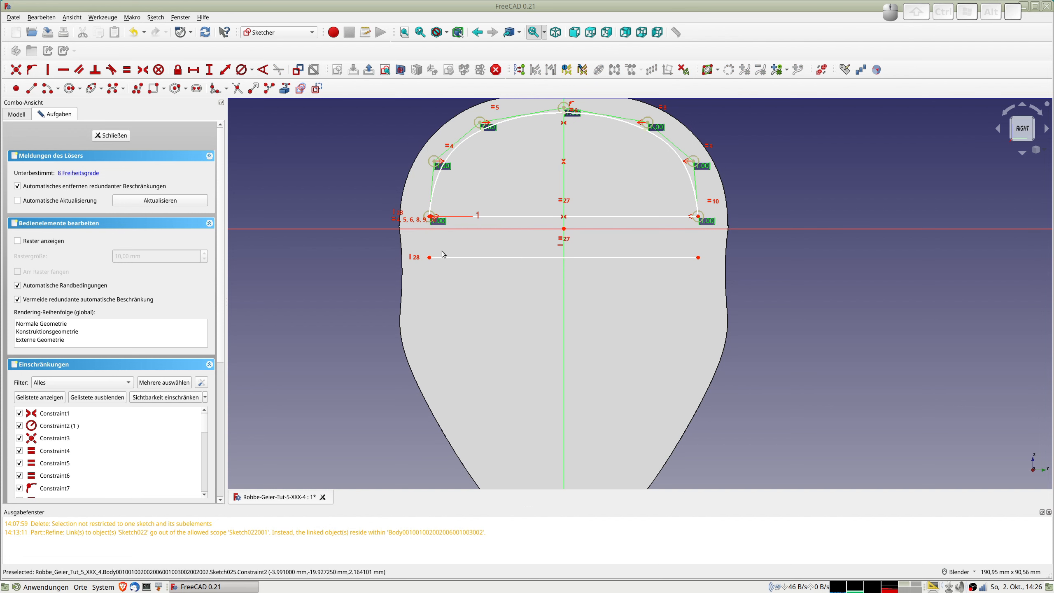
Dimension the distance from the lower line's left endpoint to the upper line as 8 mm
click(429, 257)
click(498, 216)
click(224, 70)
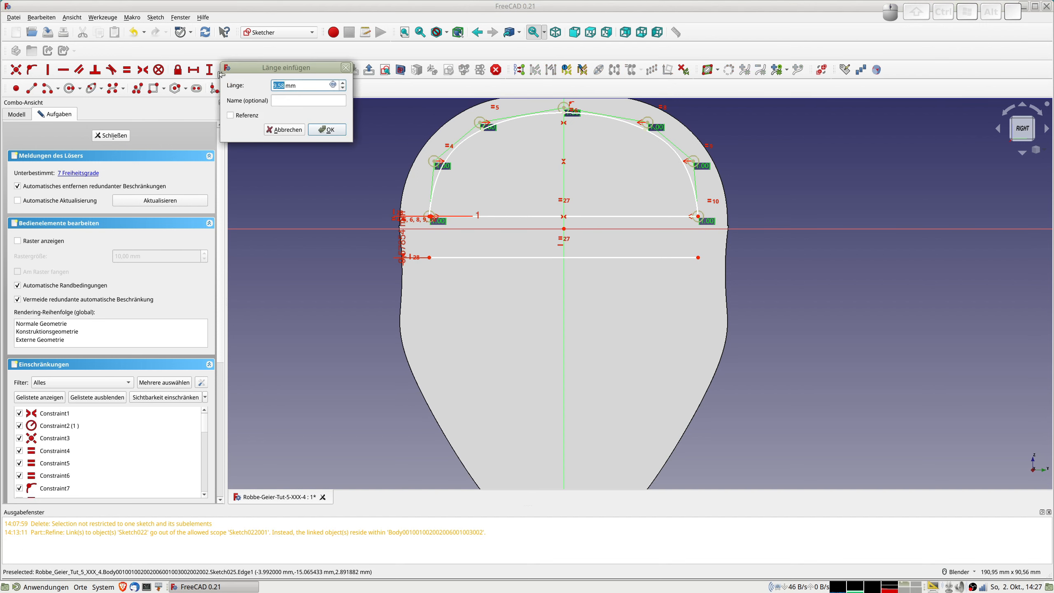
text(8)
key(Return)
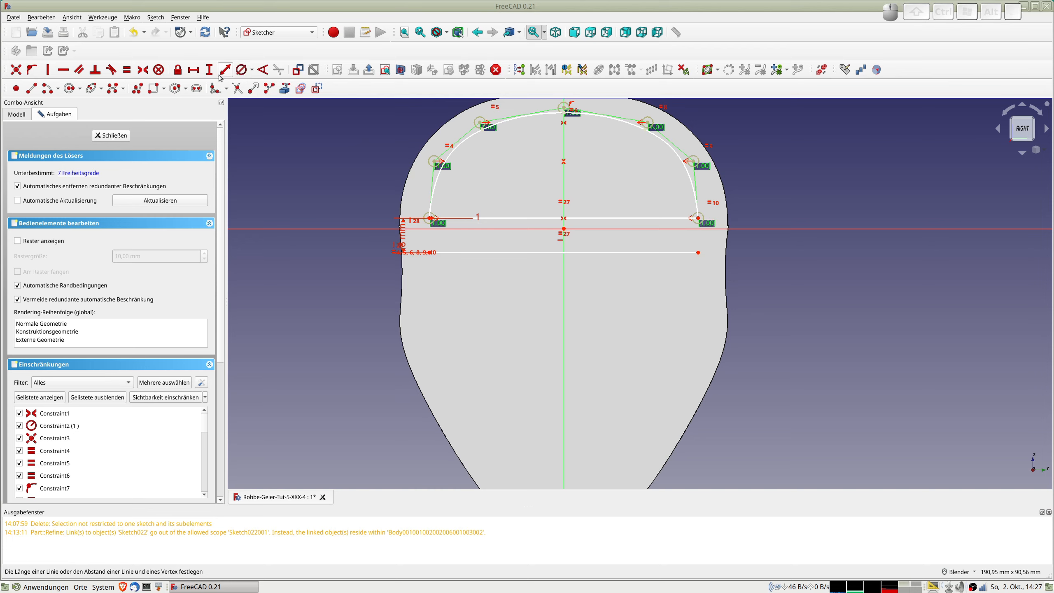
Lock the position of the upper line's left endpoint relative to the sketch origin
mouse_move(469, 238)
middle_down()
mouse_move(681, 255)
mouse_move(636, 258)
middle_up()
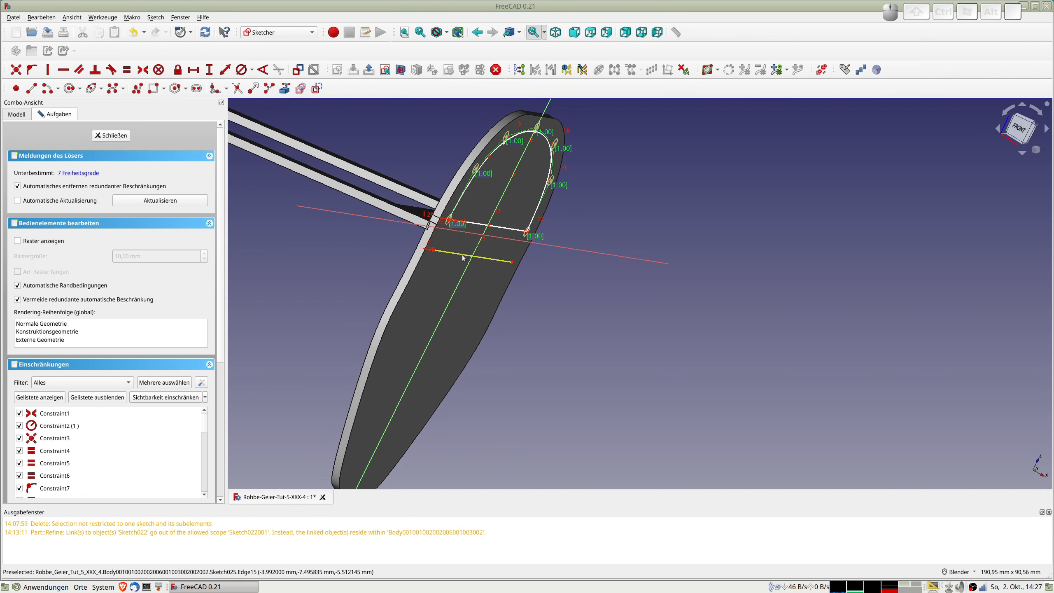
mouse_move(468, 268)
middle_down()
mouse_move(407, 258)
mouse_move(376, 236)
middle_up()
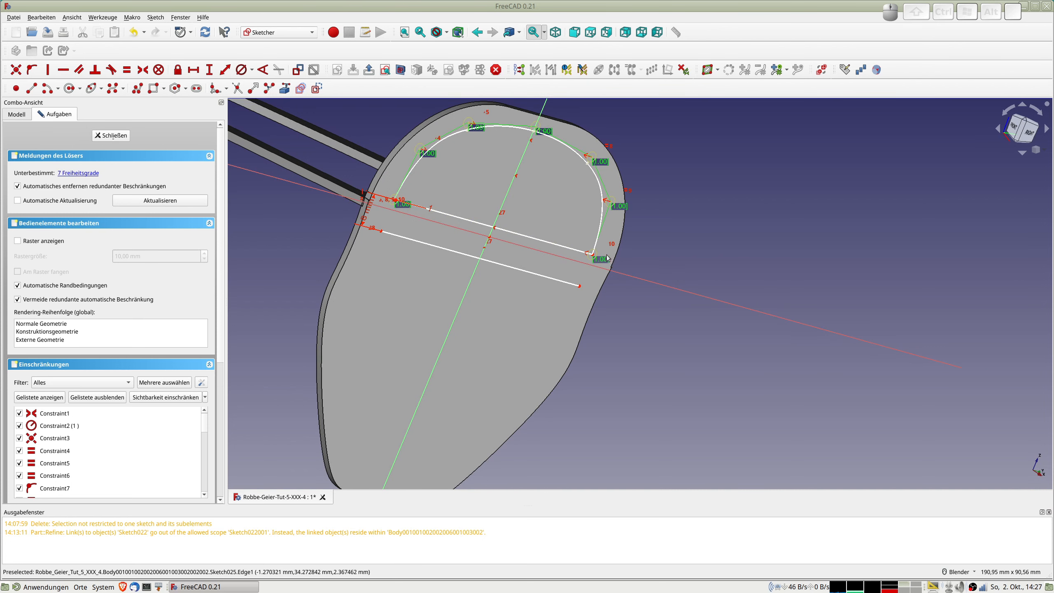
scroll(394, 202, up, 5)
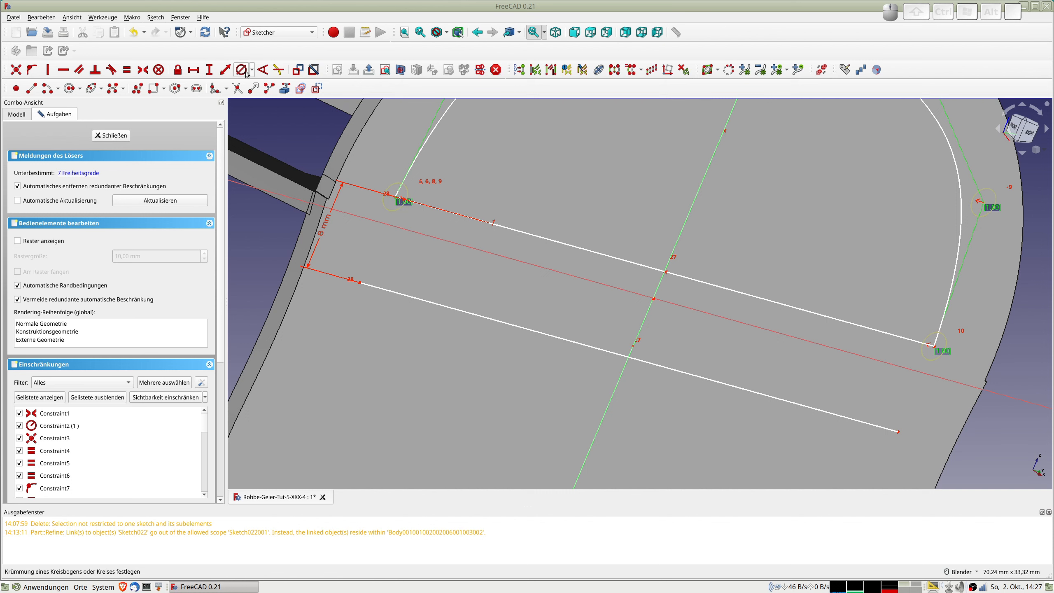
click(177, 71)
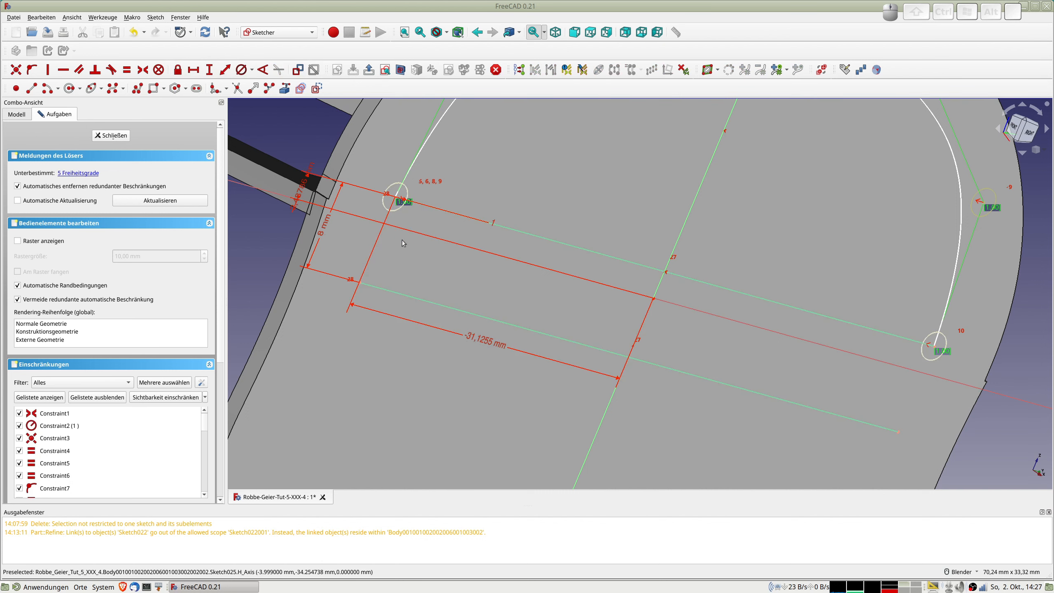
Set the distance between the two horizontal lines to 5 mm
middle_drag(350, 249, 367, 277)
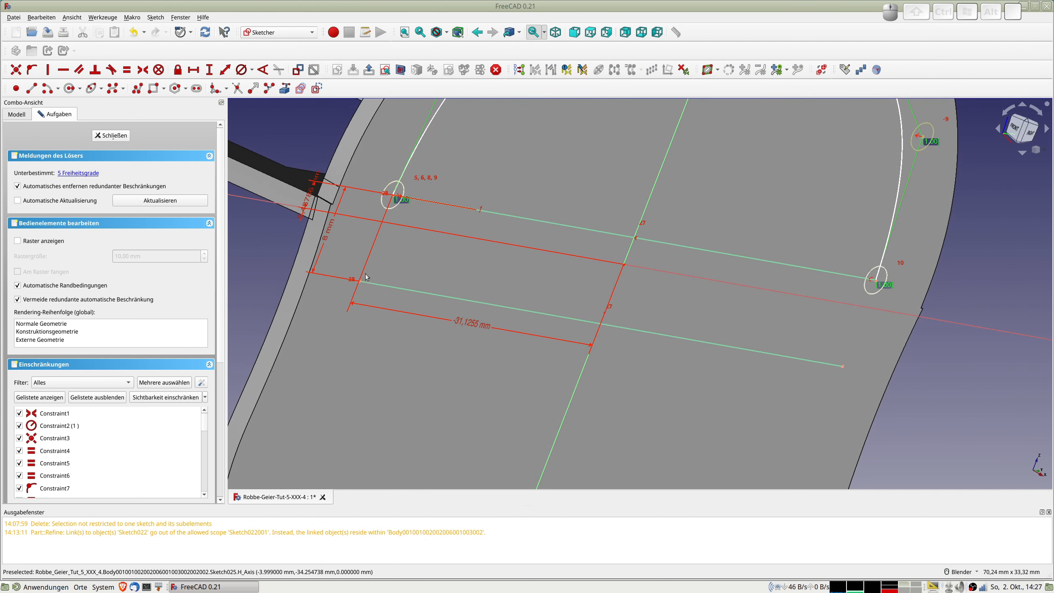
double_click(328, 233)
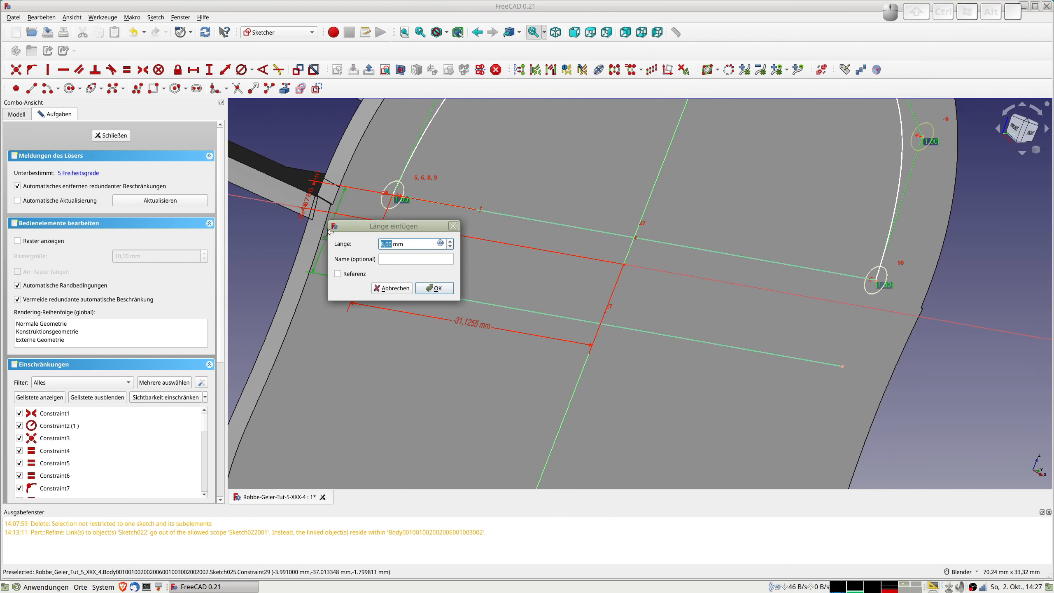
text(5)
key(Return)
Draw a 9-point B-spline inside the former's lower outline between the lower line's endpoints, with its middle point on the vertical axis
mouse_move(372, 280)
middle_down()
mouse_move(427, 253)
mouse_move(461, 266)
mouse_move(330, 257)
mouse_move(350, 261)
middle_up()
scroll(543, 311, down, 5)
middle_drag(544, 311, 617, 328)
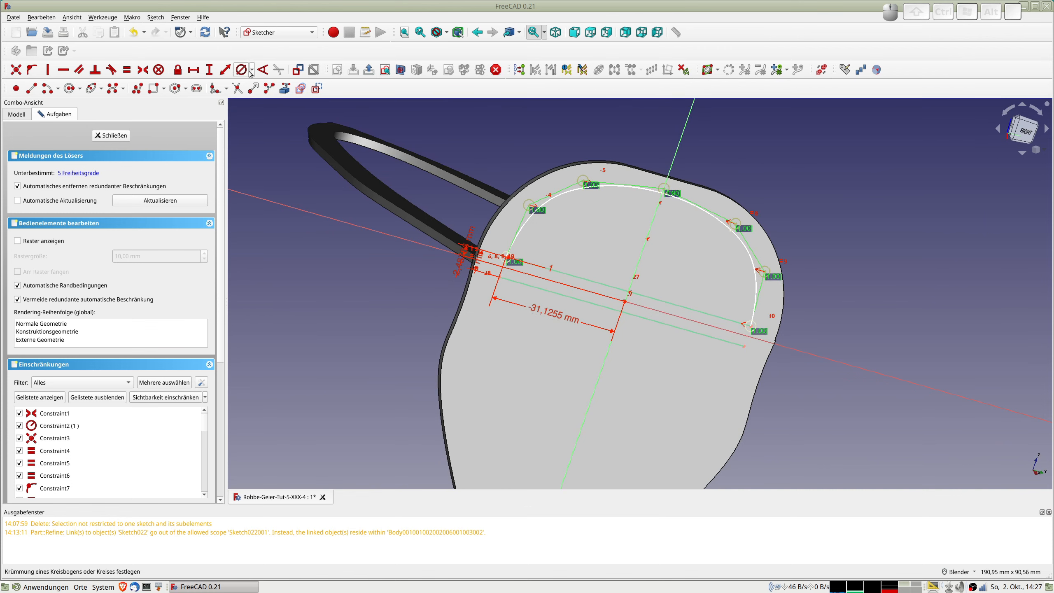
click(385, 69)
shift+middle_drag(636, 309, 520, 195)
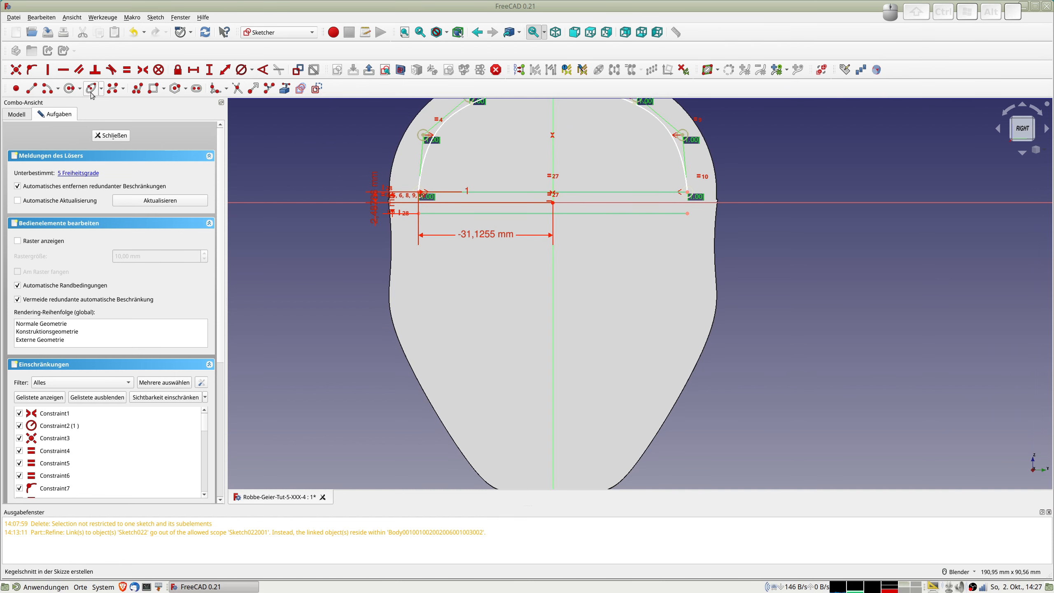
click(113, 90)
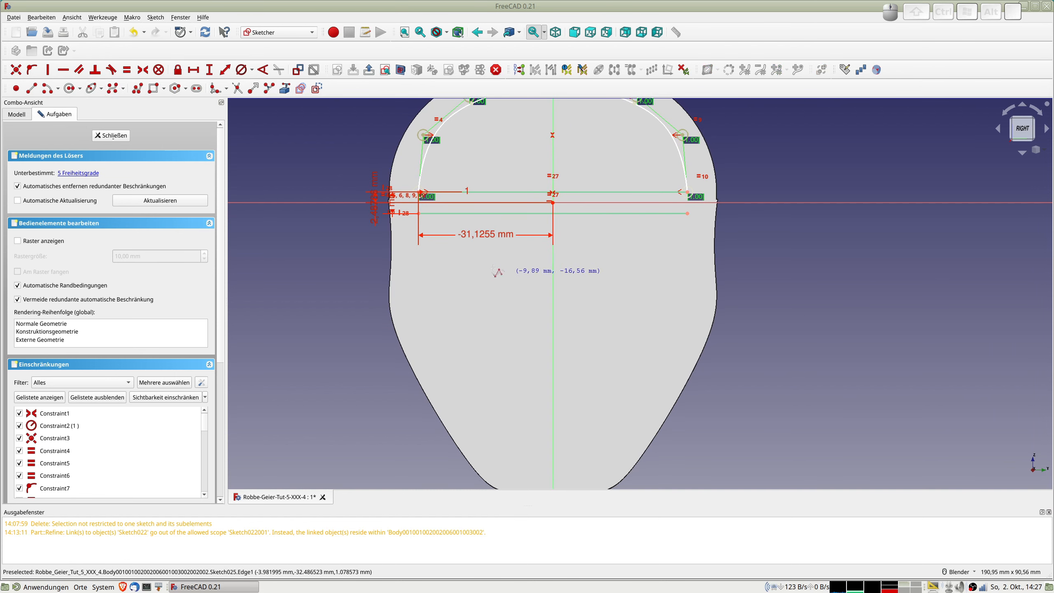
click(418, 215)
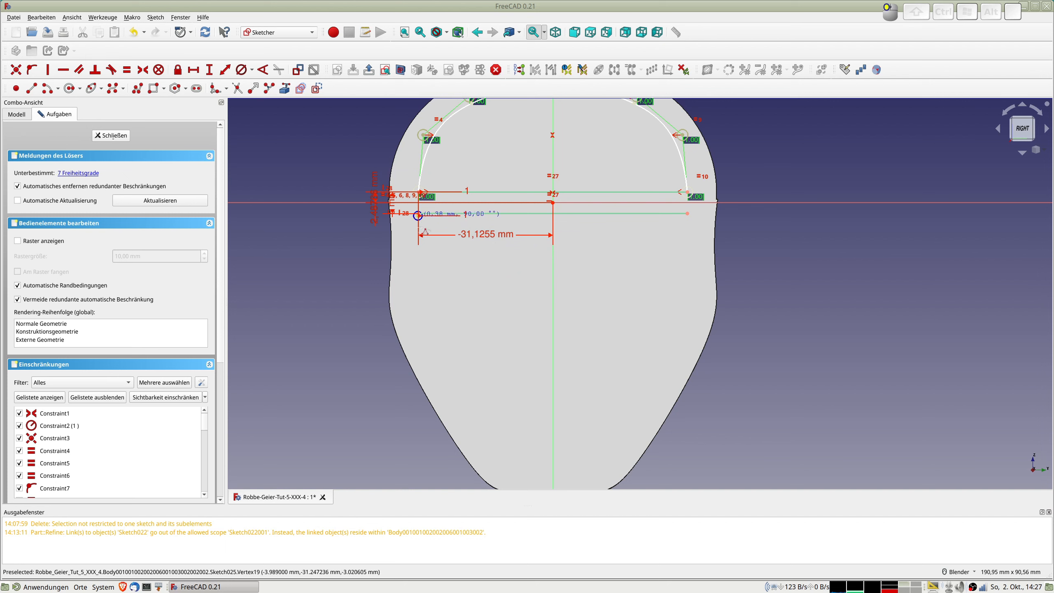
click(424, 284)
click(450, 351)
click(502, 447)
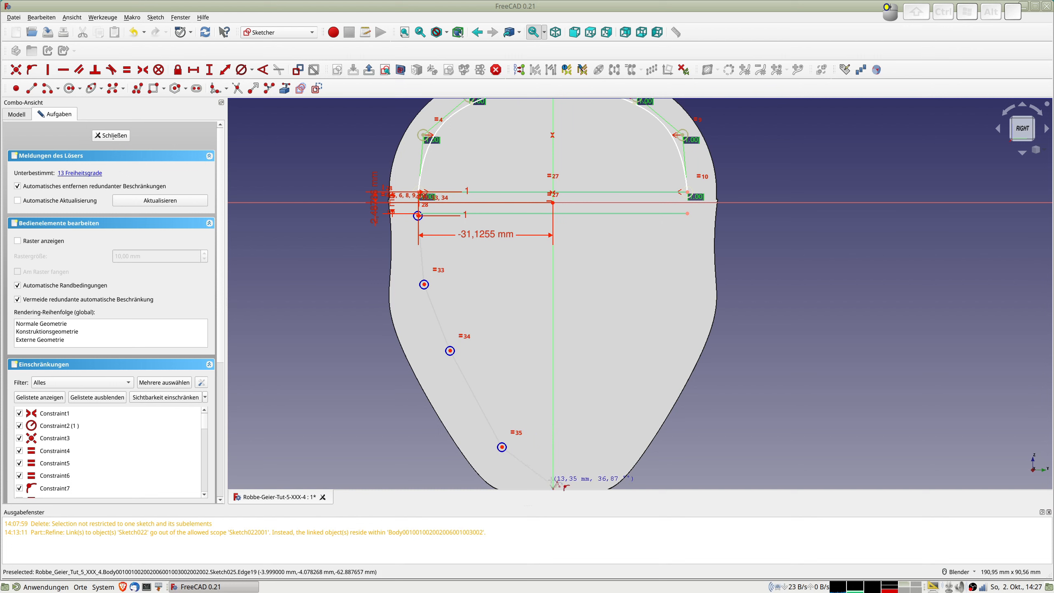
click(553, 476)
click(614, 446)
click(666, 363)
click(692, 289)
click(687, 213)
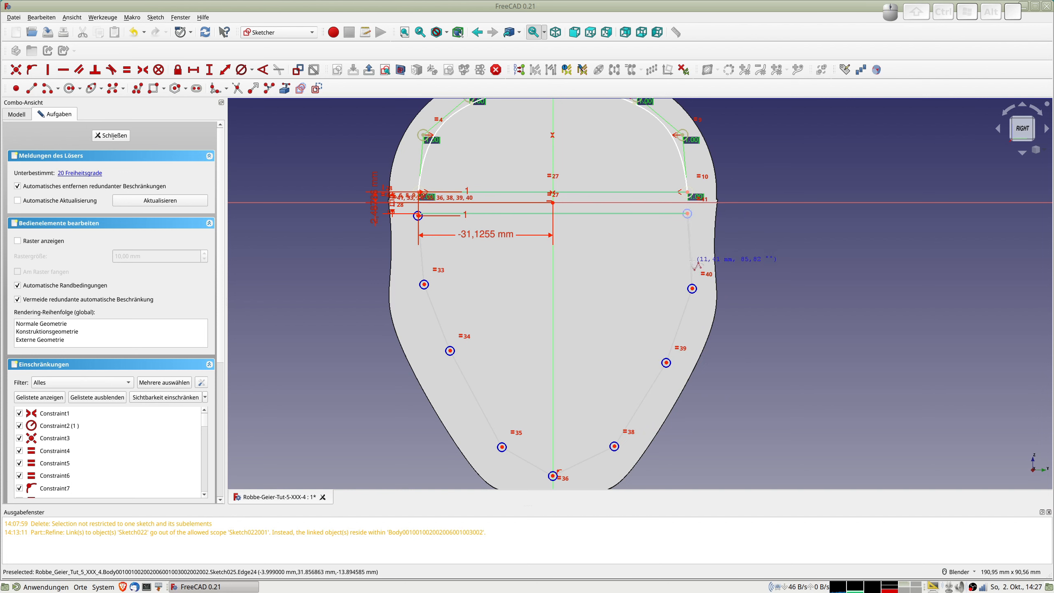
right_click(691, 279)
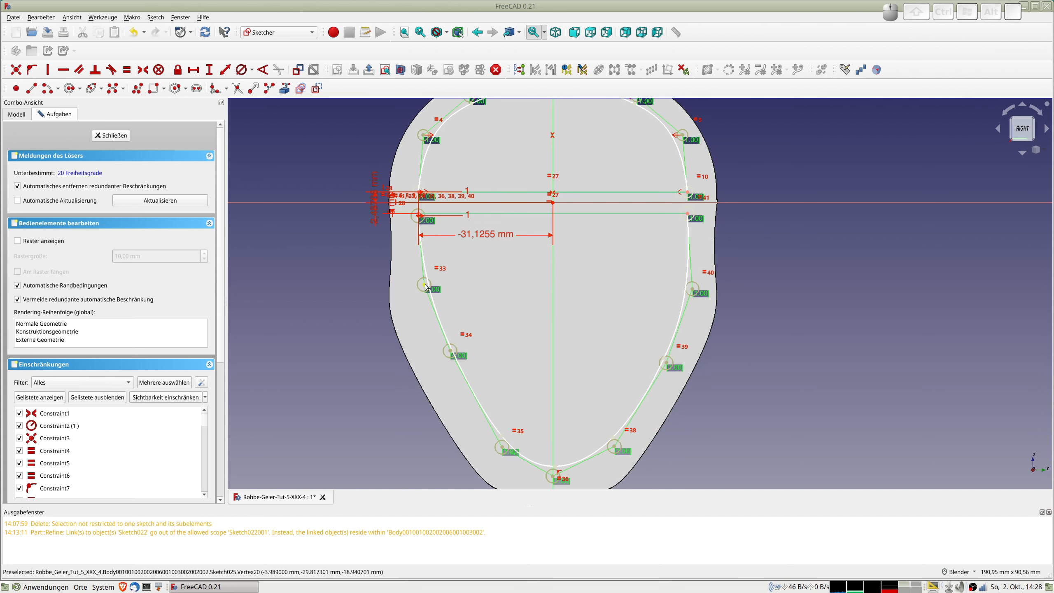
Constrain the three pairs of side control points on the lower B-spline symmetrically about the vertical axis
click(425, 286)
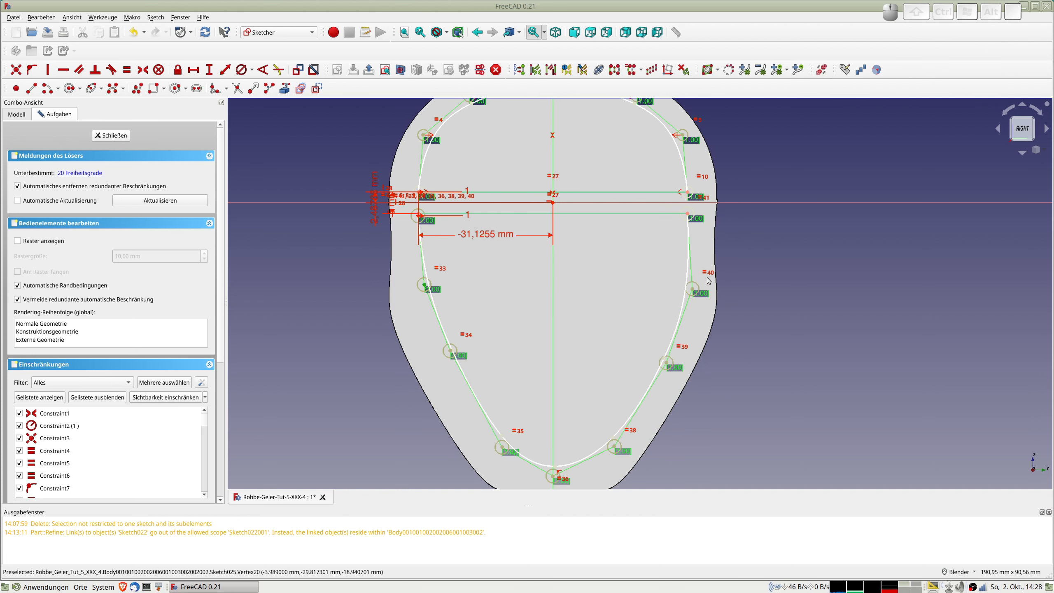
click(554, 299)
key(s)
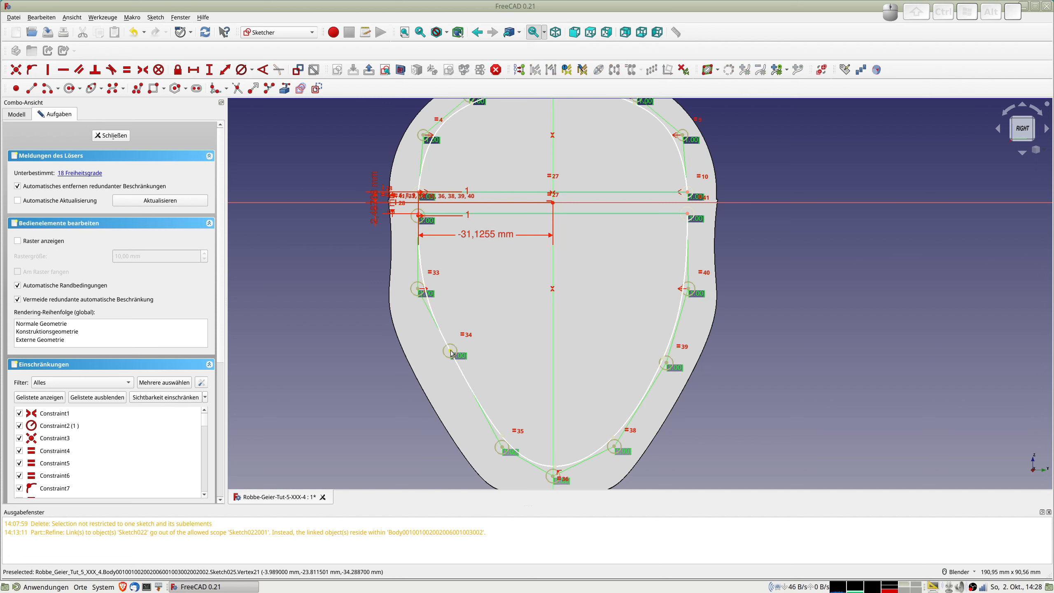
click(452, 353)
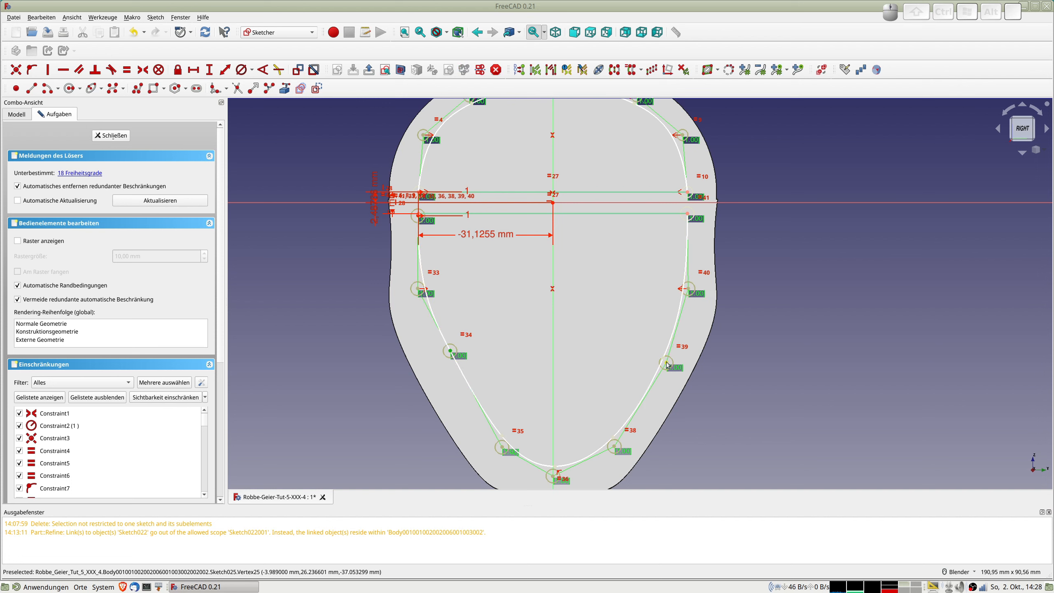
click(552, 361)
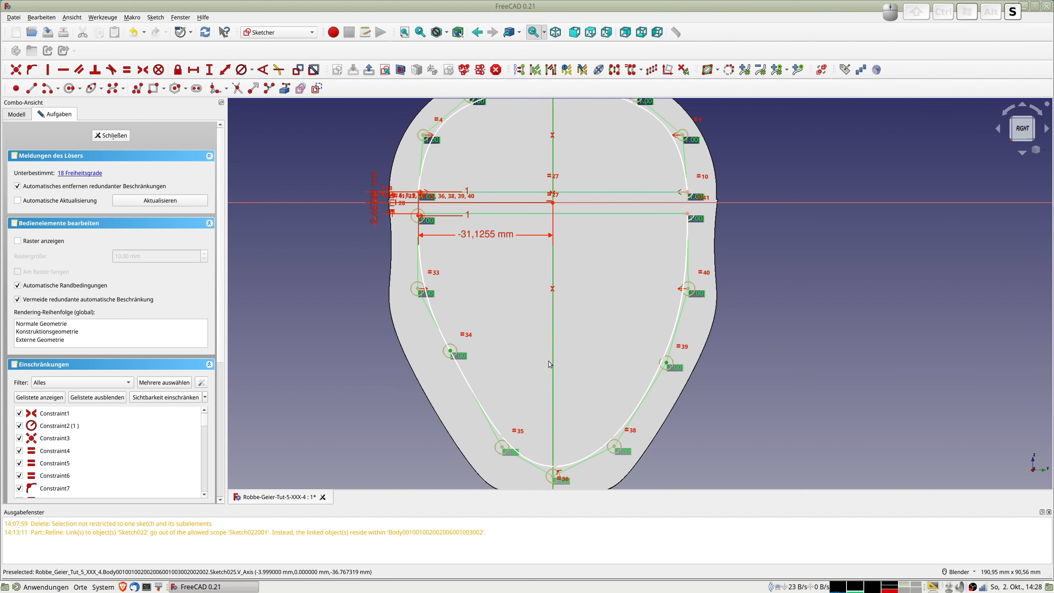
key(s)
click(502, 447)
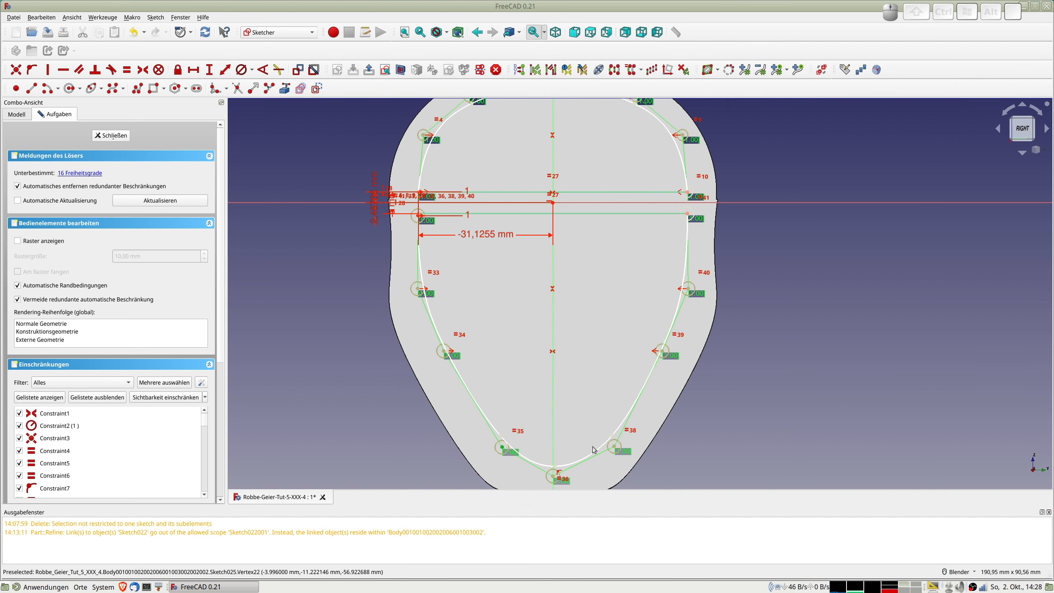
click(615, 449)
click(554, 431)
key(s)
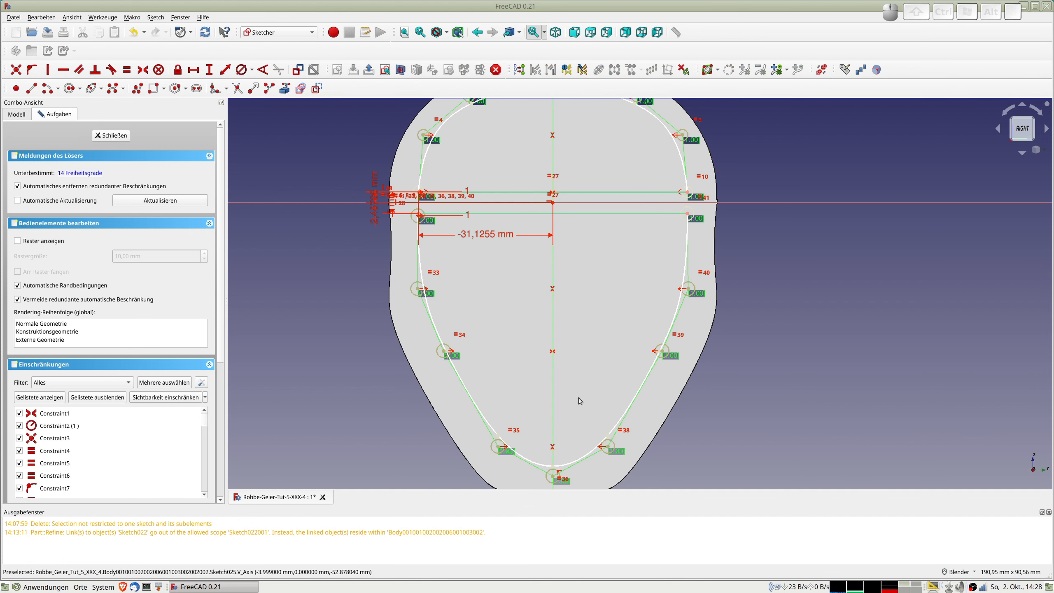
Shift the two upper side control points of the lower B-spline slightly outward and downward, and close the sketch
mouse_move(563, 393)
shift+middle_down()
mouse_move(481, 267)
mouse_move(511, 331)
shift+middle_up()
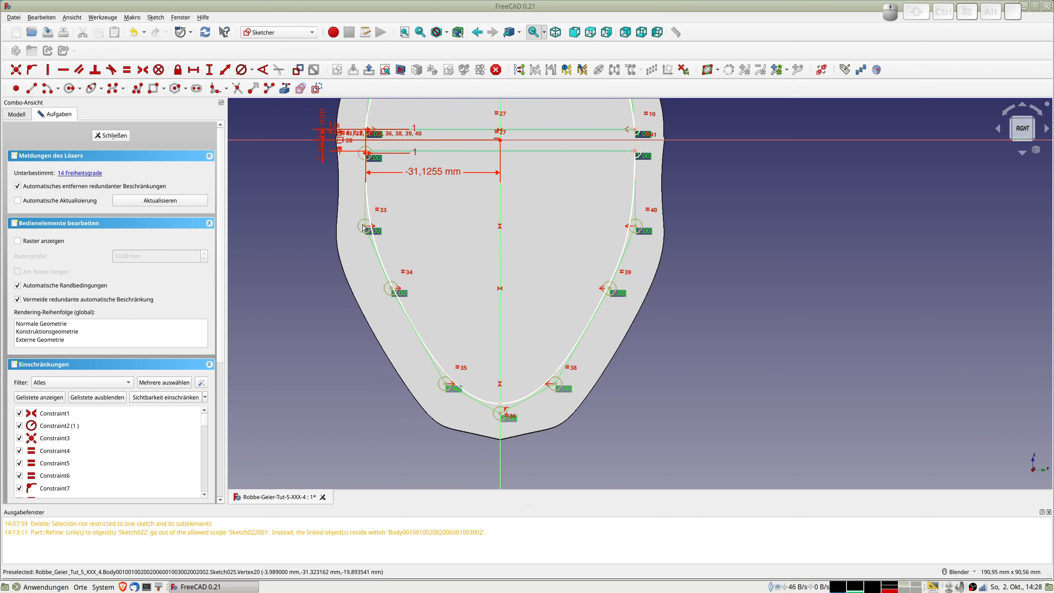
drag(364, 229, 361, 231)
drag(390, 288, 388, 296)
scroll(542, 263, down, 2)
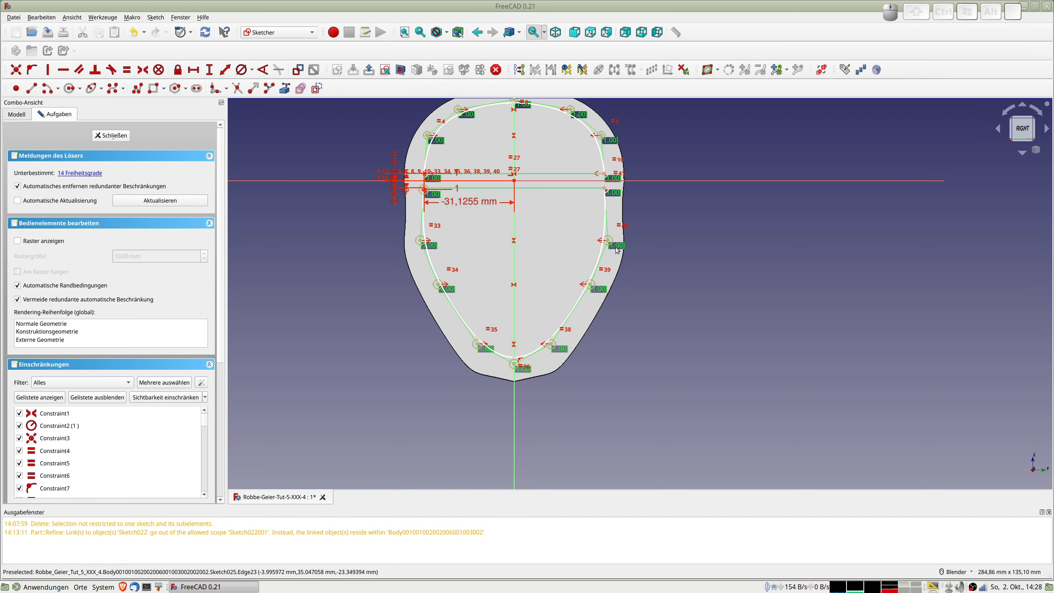
scroll(612, 244, up, 2)
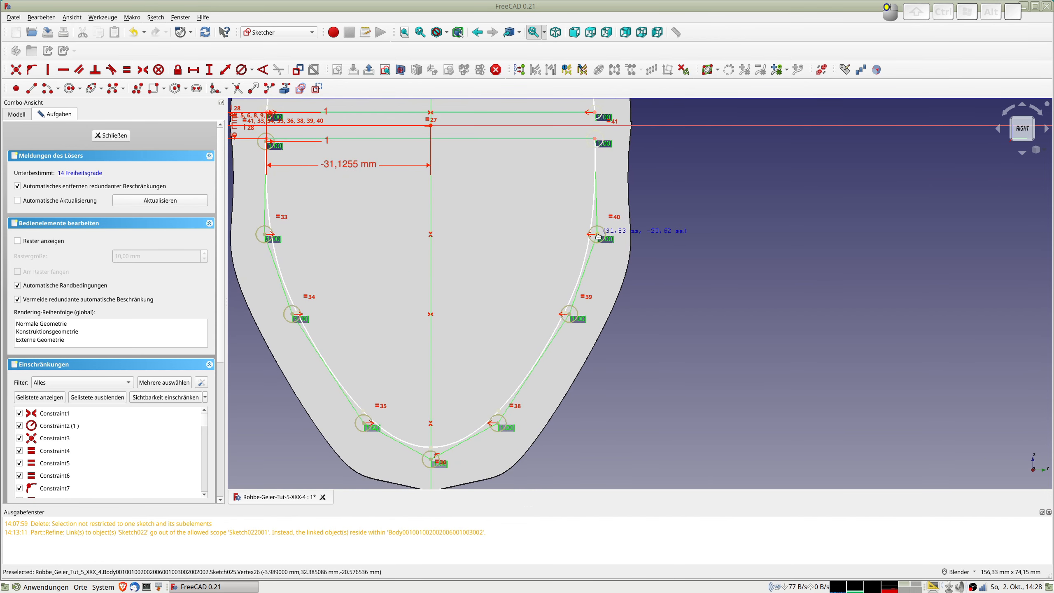
scroll(656, 253, down, 2)
scroll(660, 249, down, 2)
middle_drag(659, 249, 850, 285)
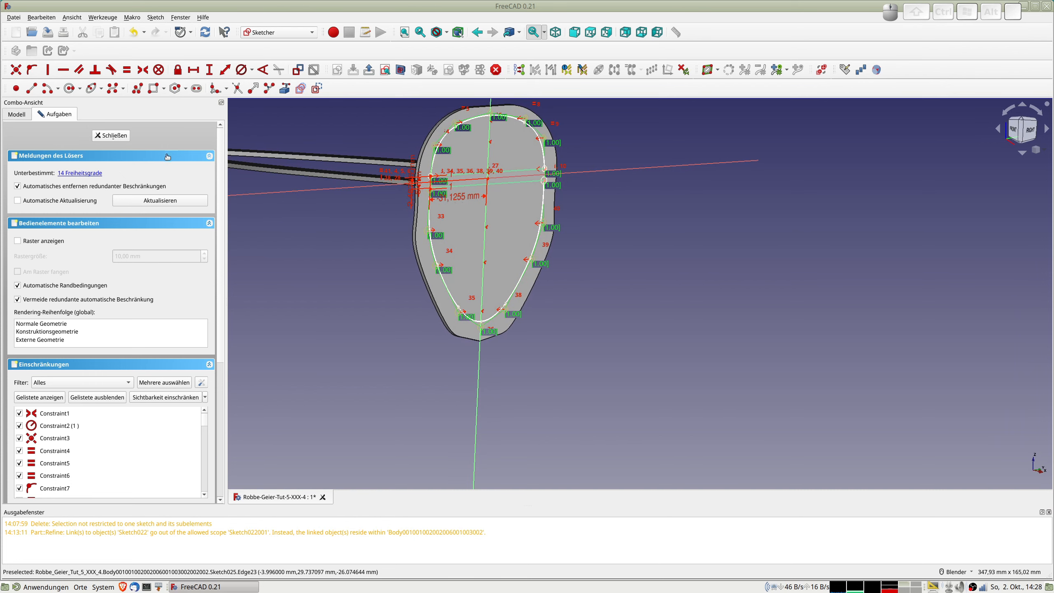
click(107, 137)
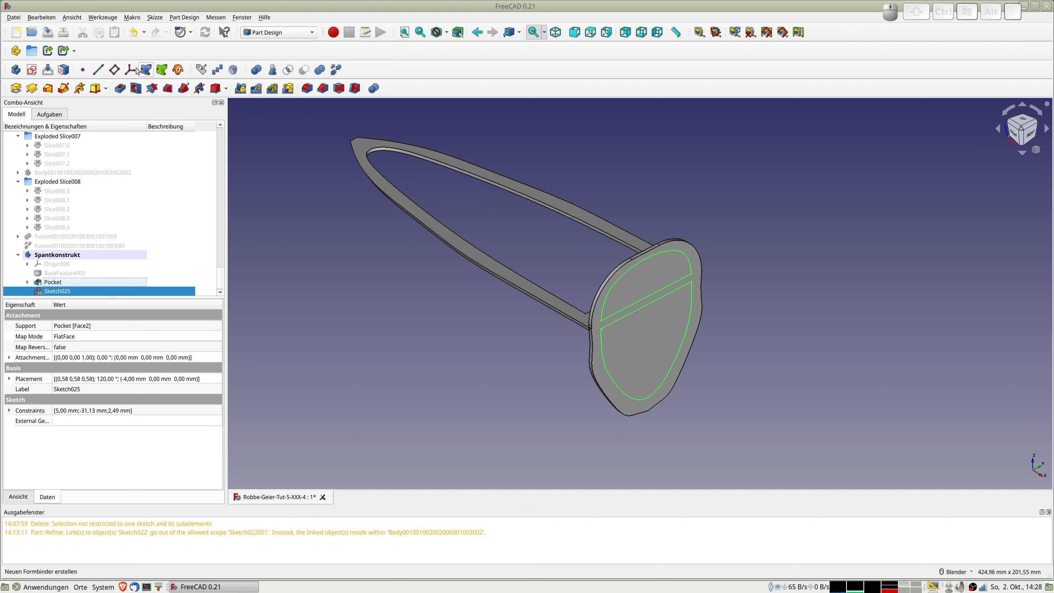
click(119, 89)
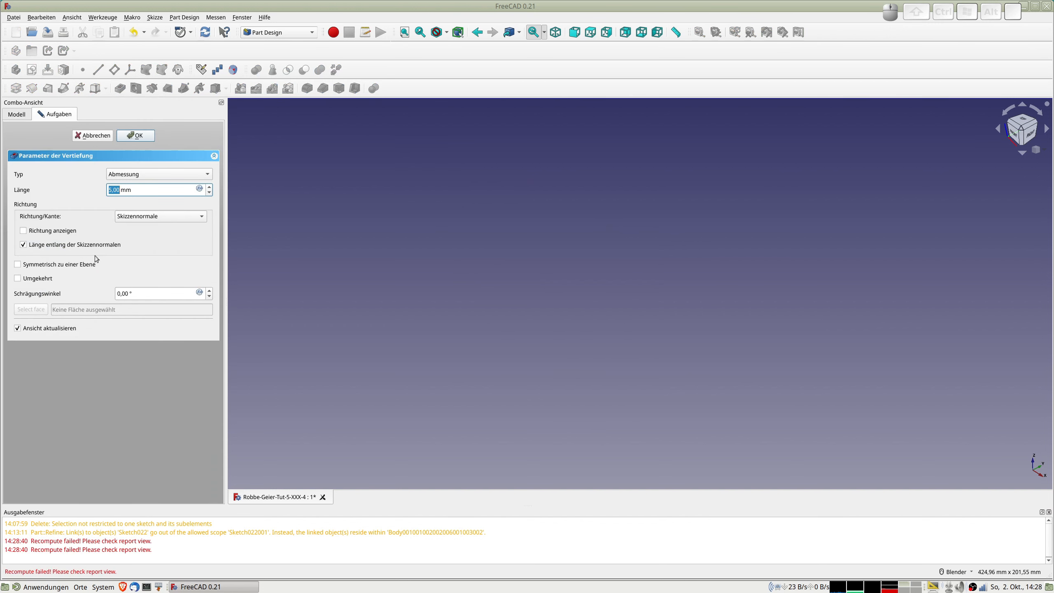
click(33, 266)
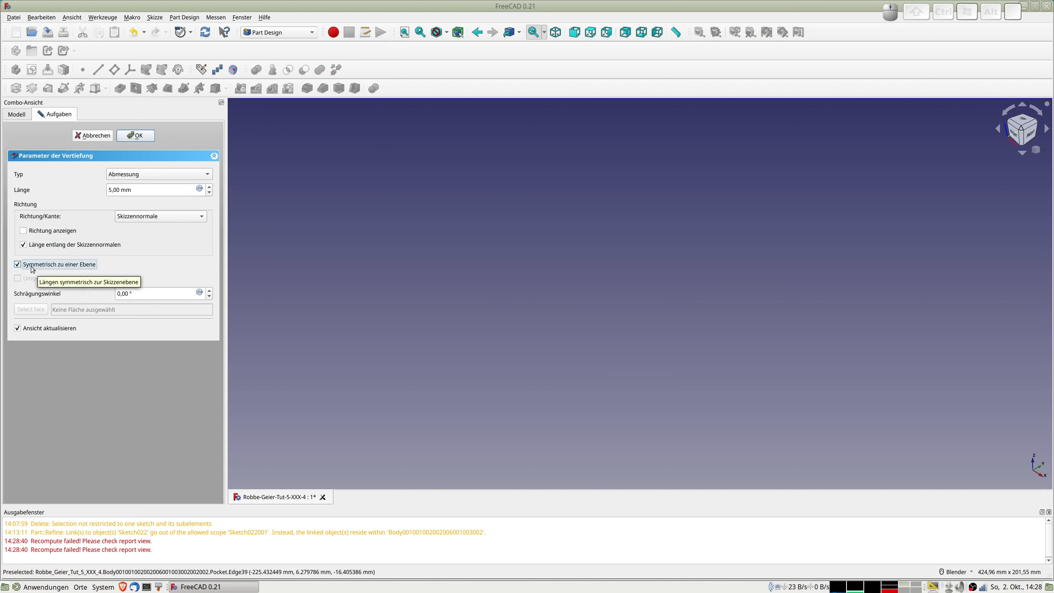
click(31, 265)
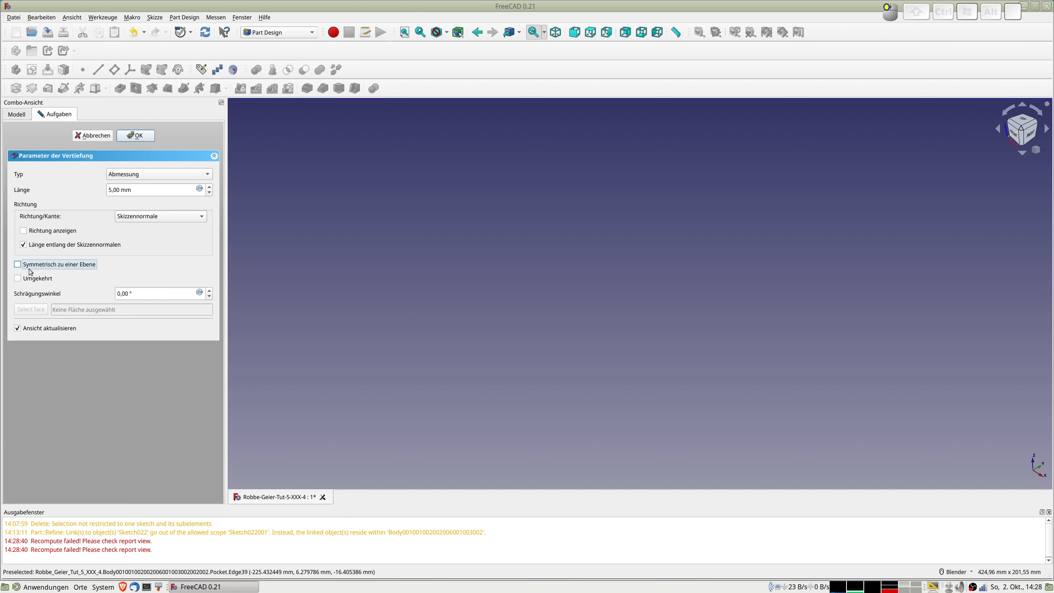
click(28, 279)
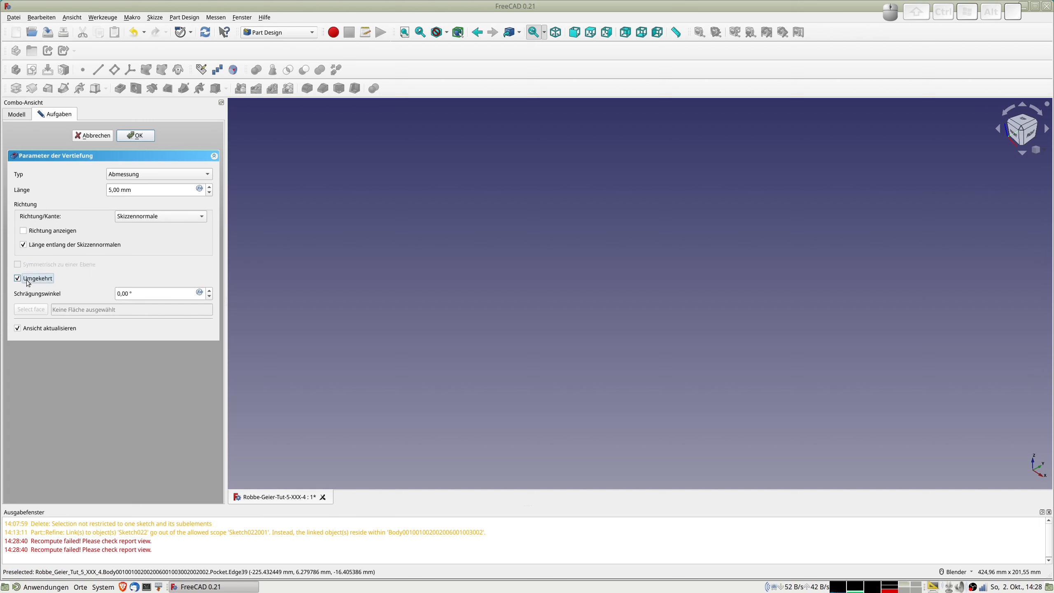
click(95, 138)
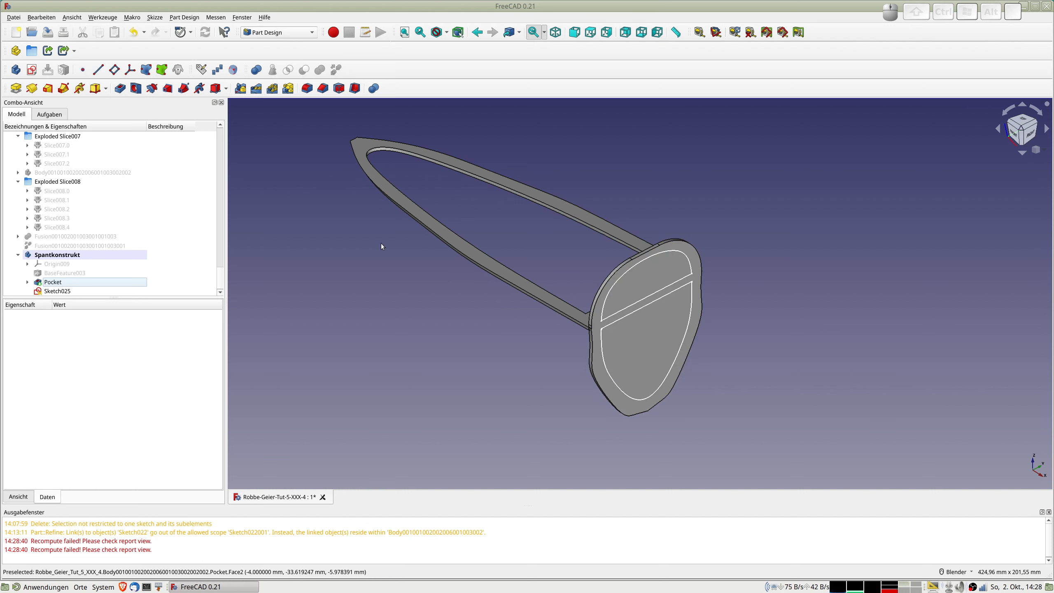
Reopen Sketch025 and convert the lower cutout's horizontal line and B-spline to construction geometry
click(59, 291)
double_click(59, 292)
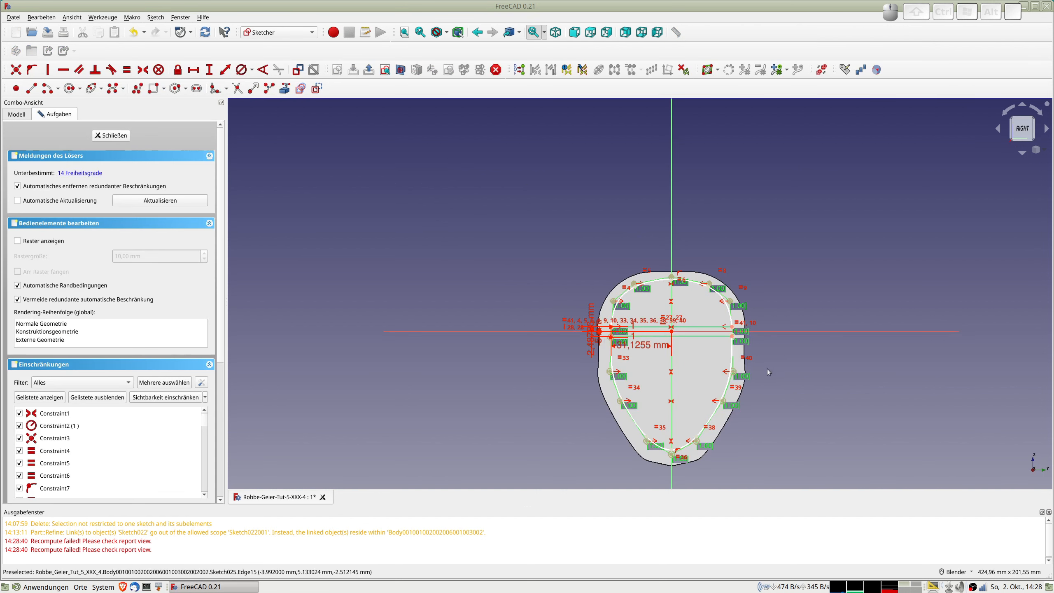
double_click(712, 318)
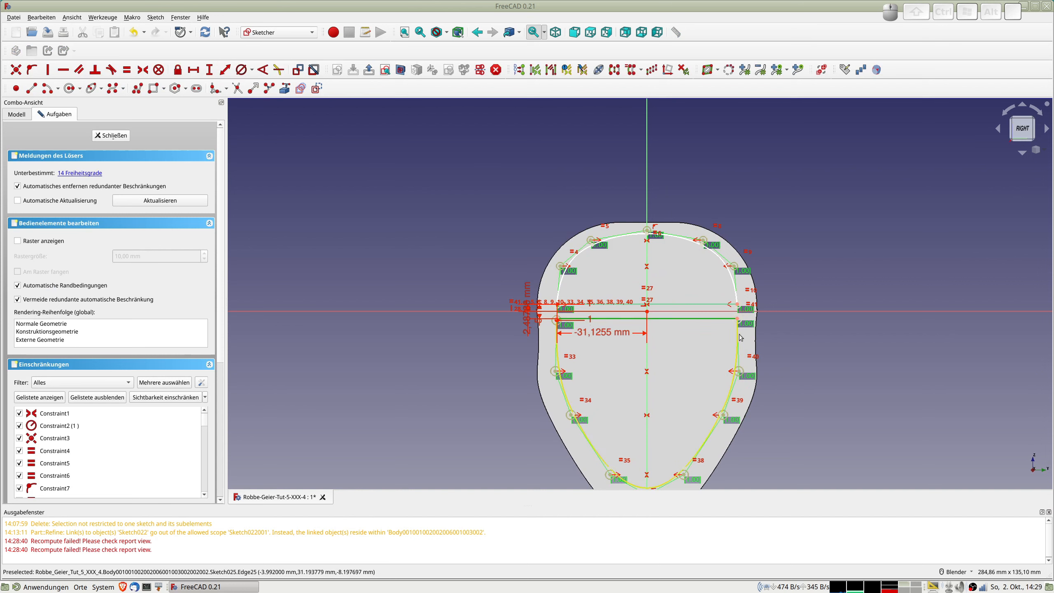
click(317, 88)
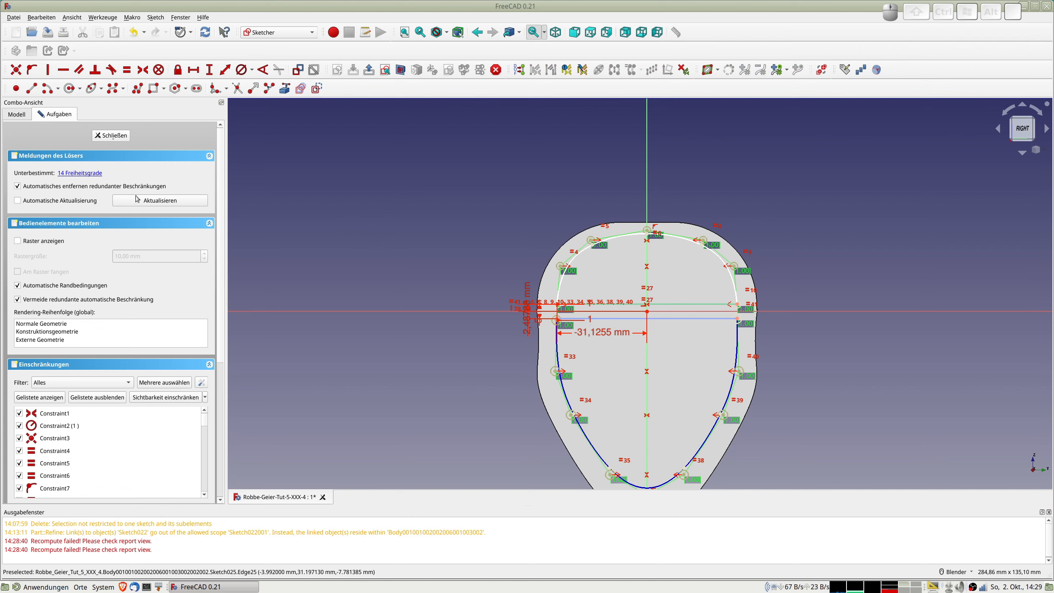
Close the sketch and pocket the upper cutout through the former with a length of 5 mm
click(111, 135)
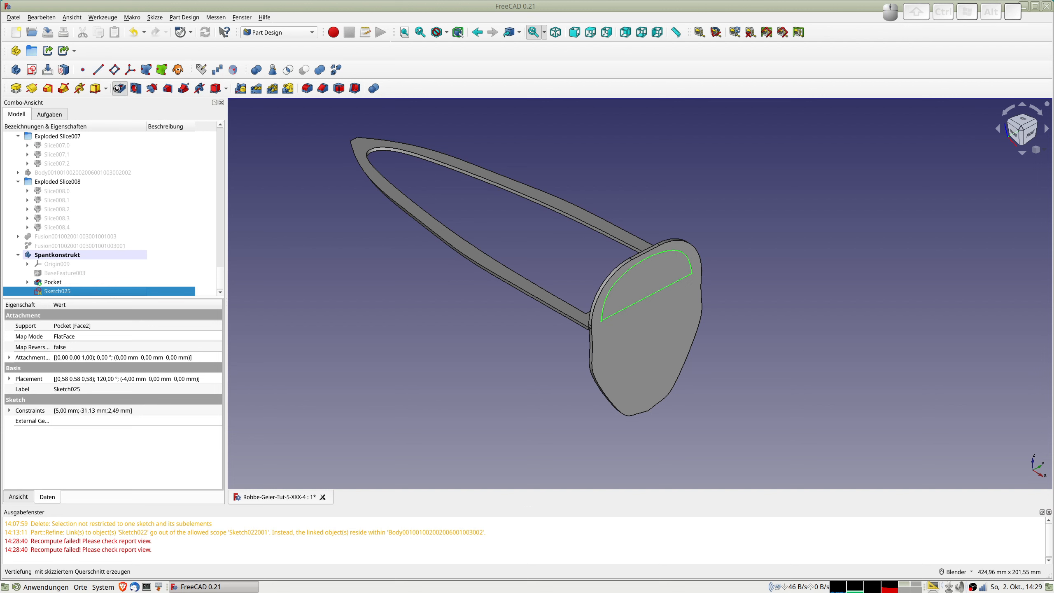
click(119, 88)
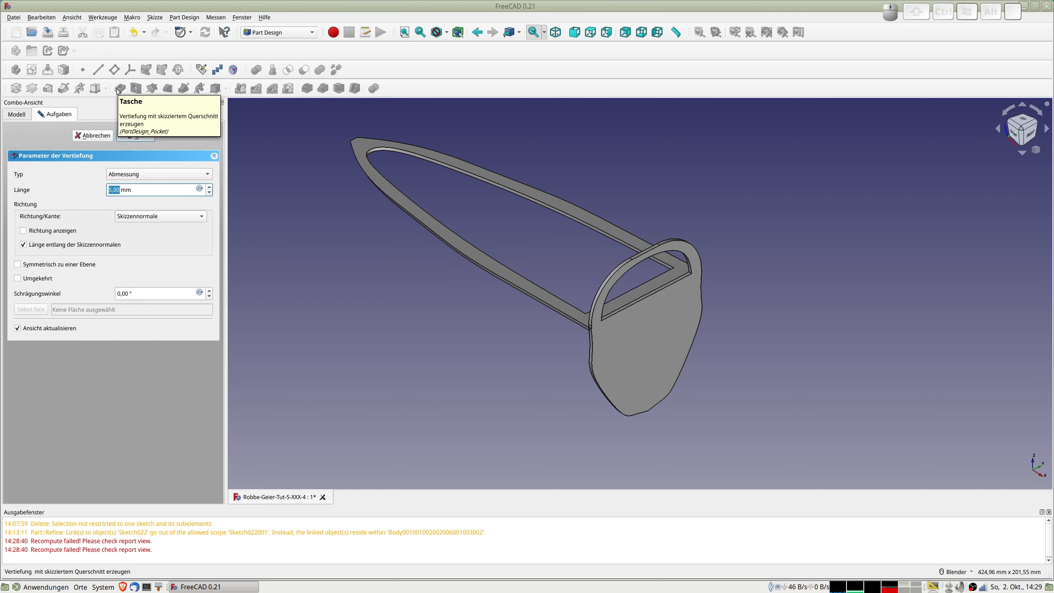
click(136, 136)
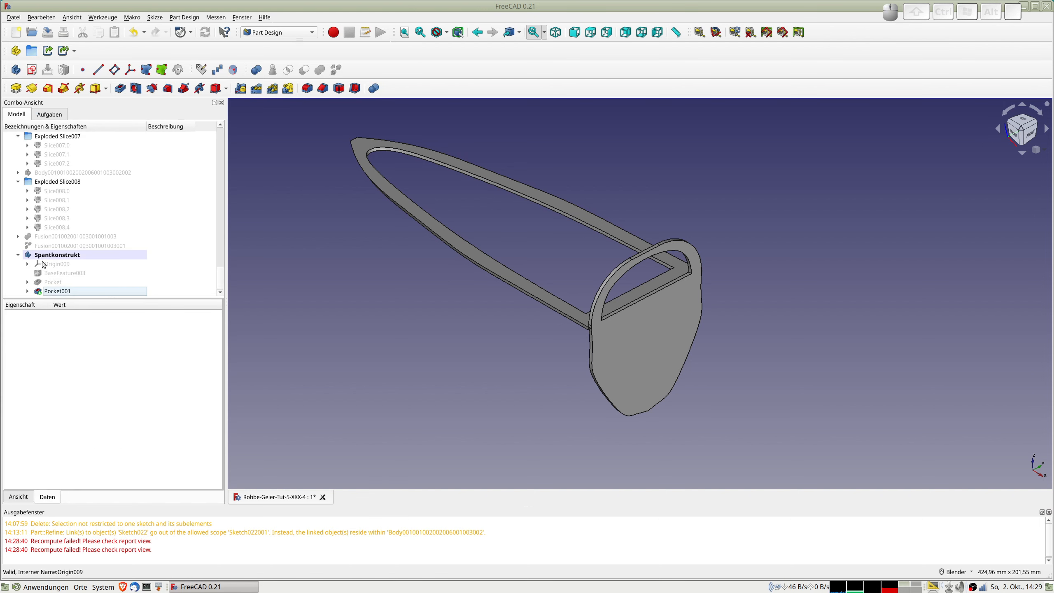
Duplicate Sketch025 without its dependent Pocket and move the copy into the Spantkonstrukt body
click(28, 291)
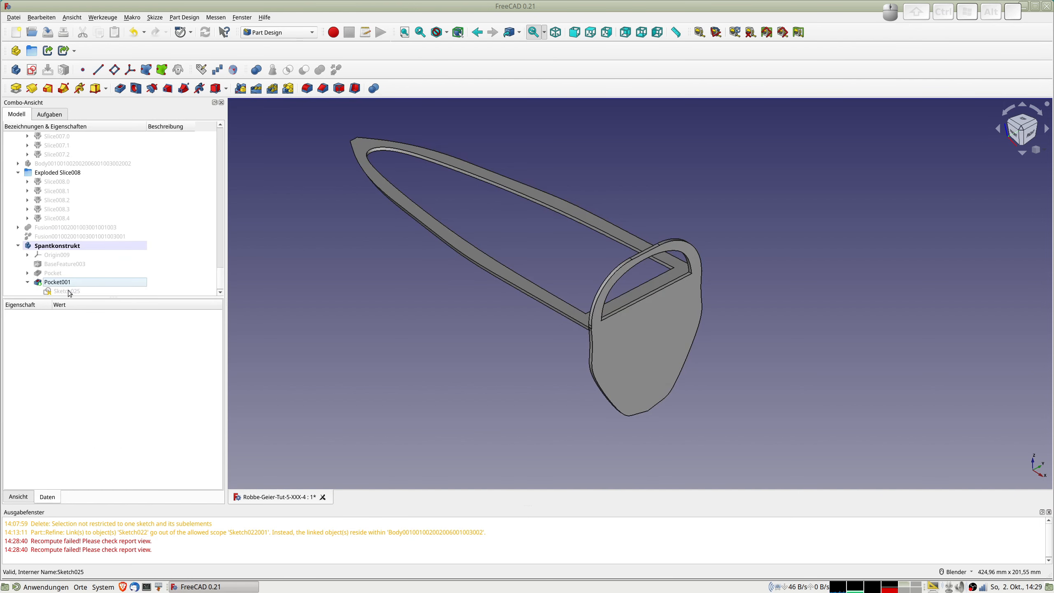
click(69, 292)
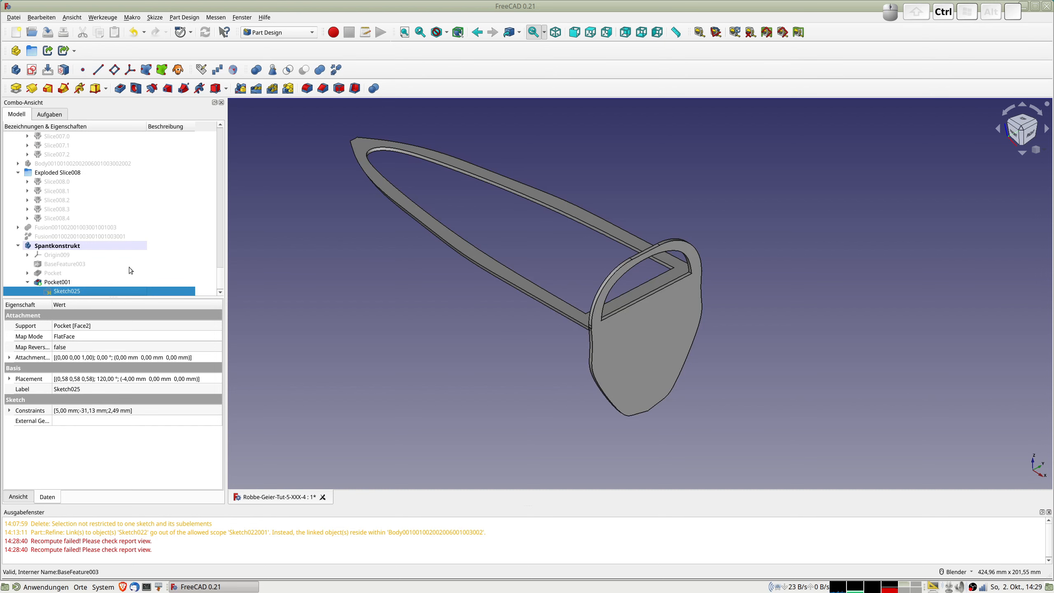
key(ctrl+c)
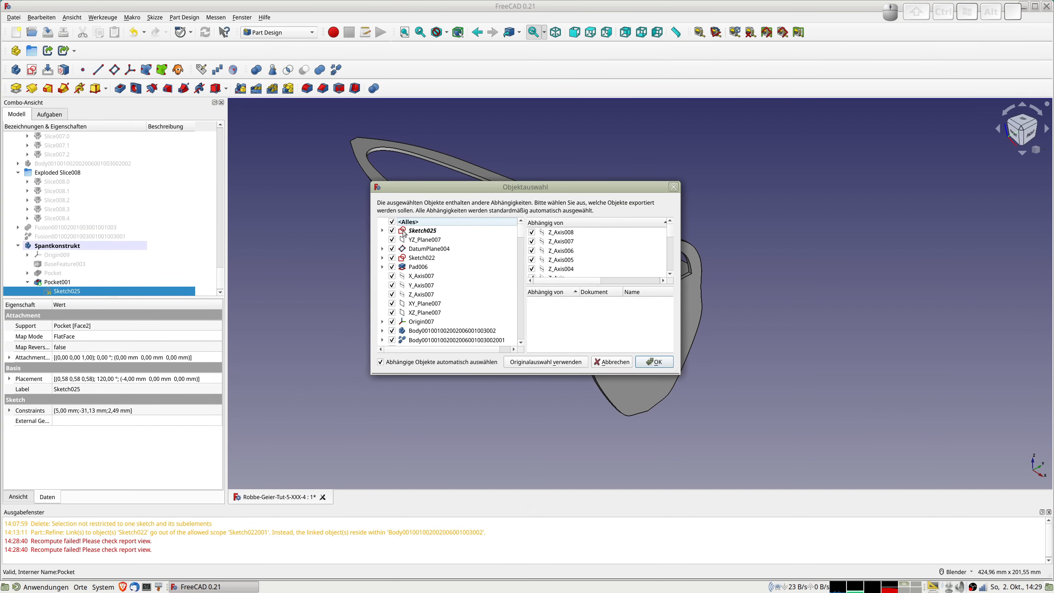
click(382, 231)
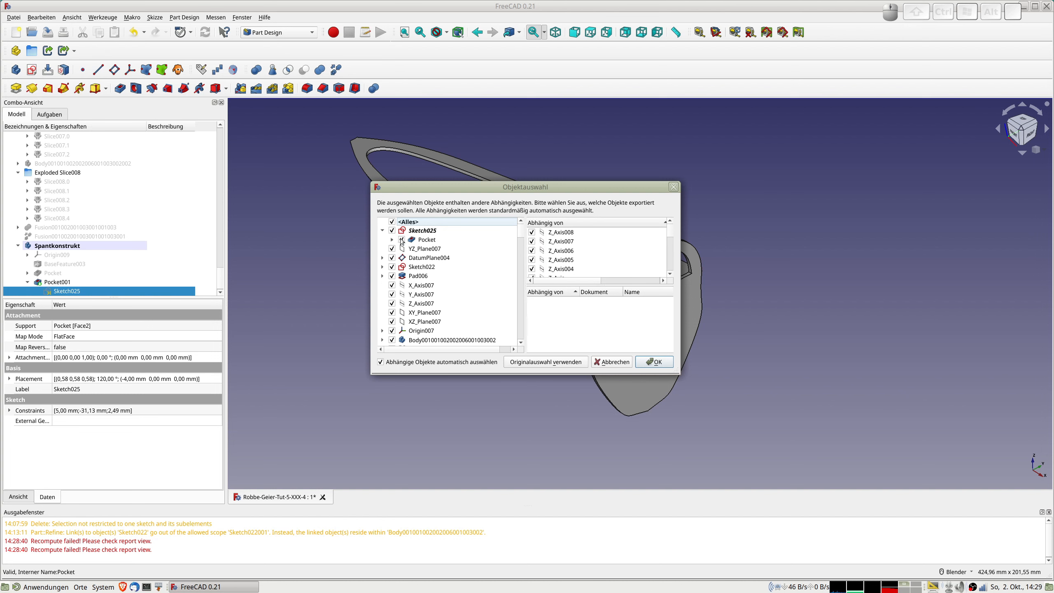
click(402, 240)
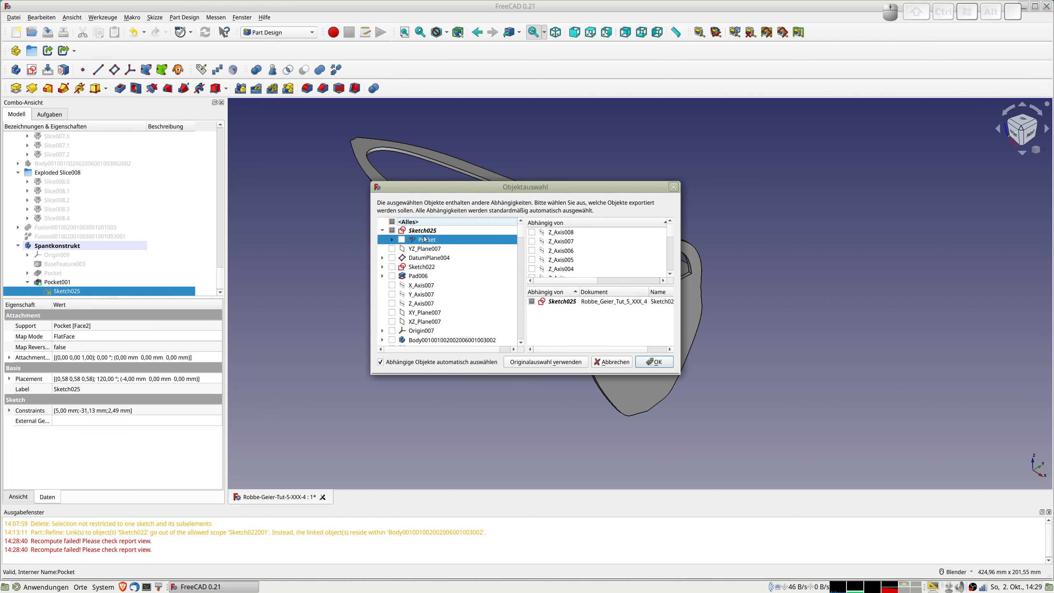
click(651, 362)
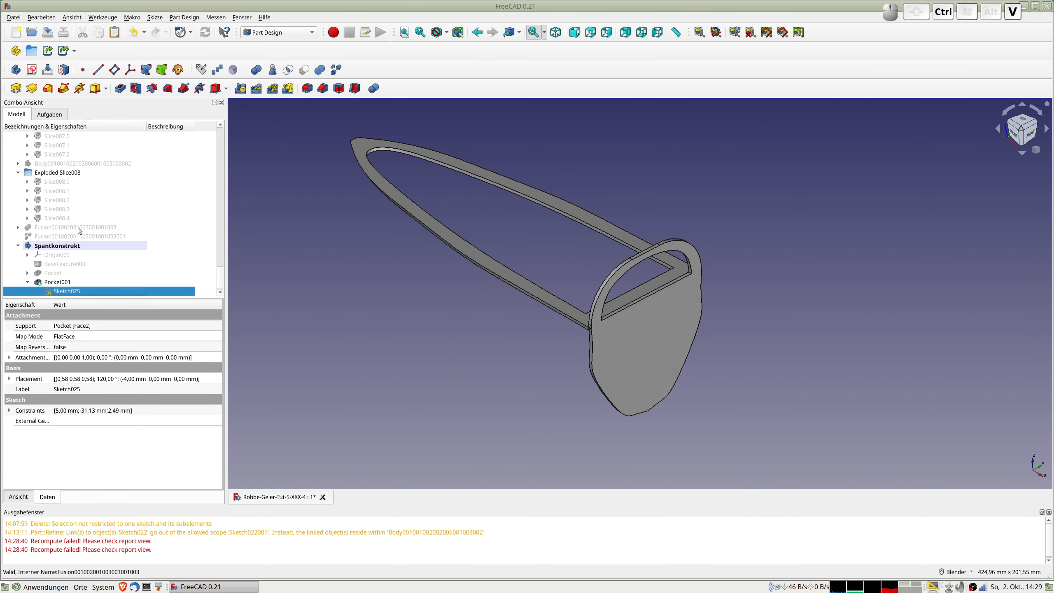
click(43, 292)
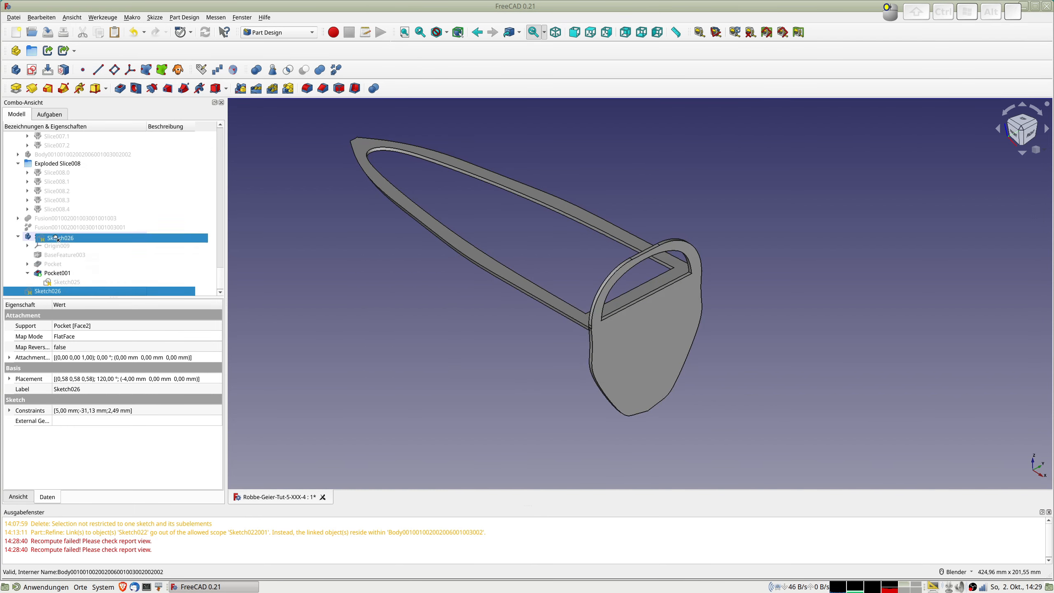
Attach Sketch026 to the former's face with the remaining lower area, using the FlatFace method
click(600, 334)
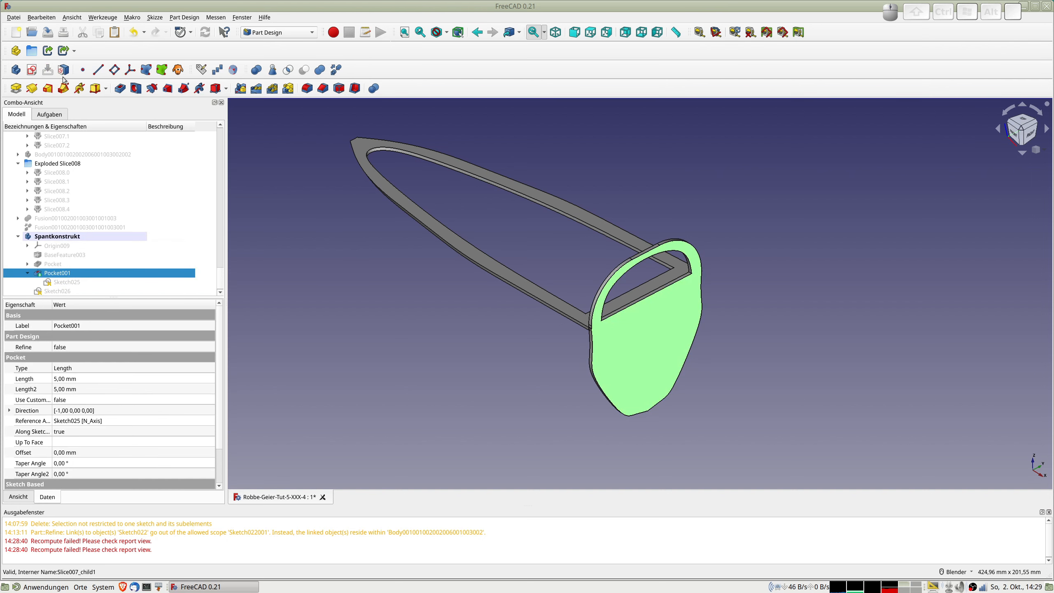
click(73, 88)
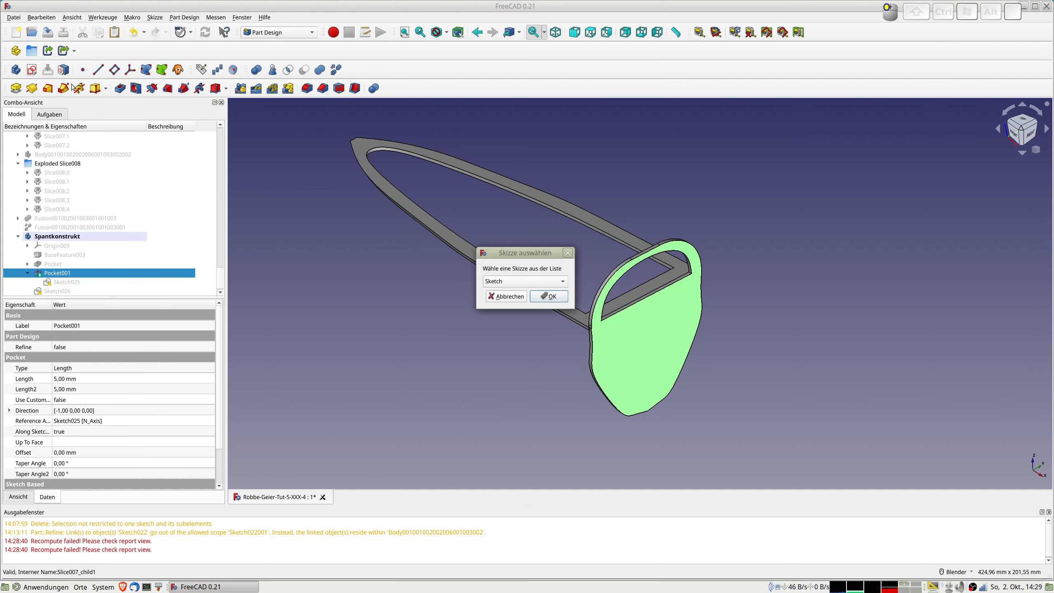
click(515, 282)
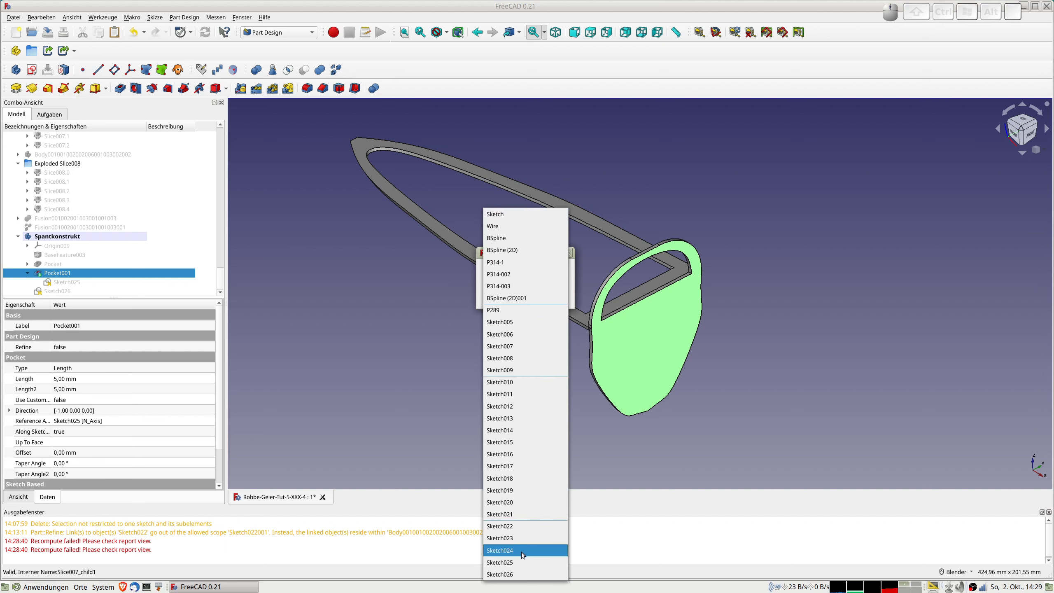
click(515, 573)
click(551, 296)
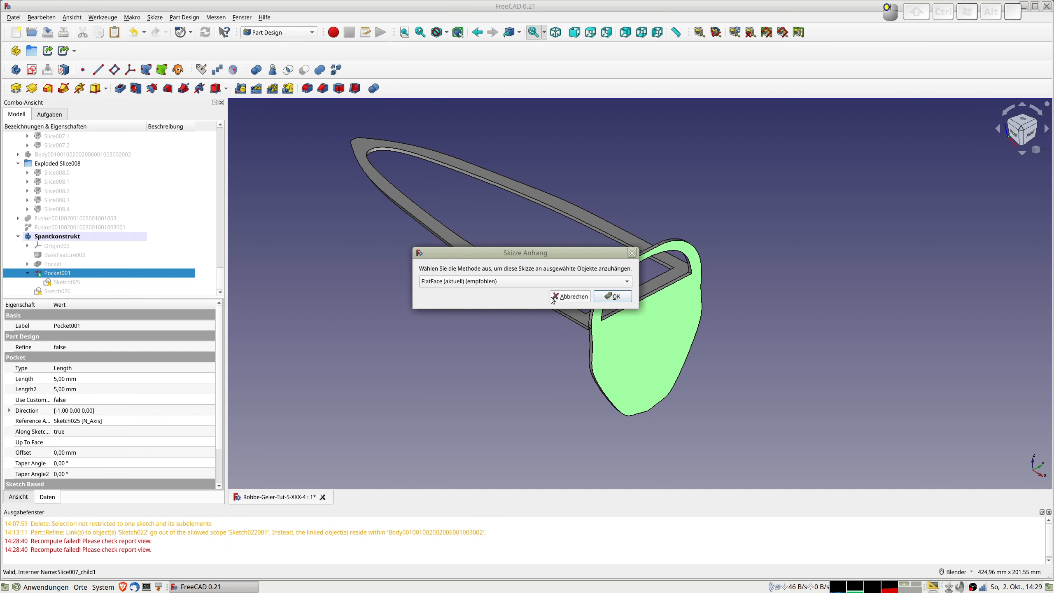
click(613, 296)
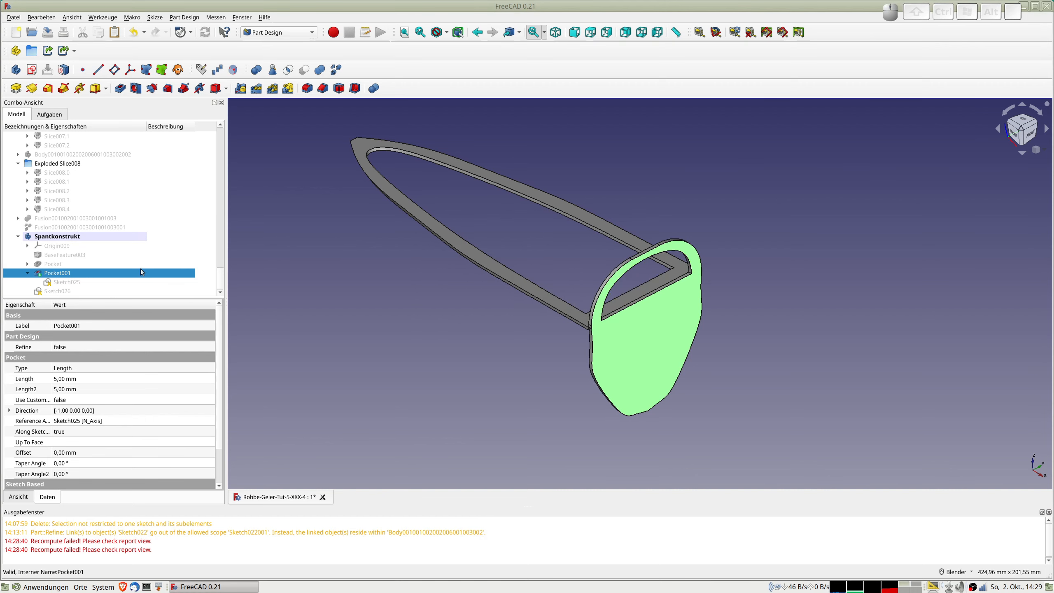
Reopen Sketch026, convert the upper cutout to construction geometry and the lower B-spline to normal geometry, and close the sketch
double_click(56, 292)
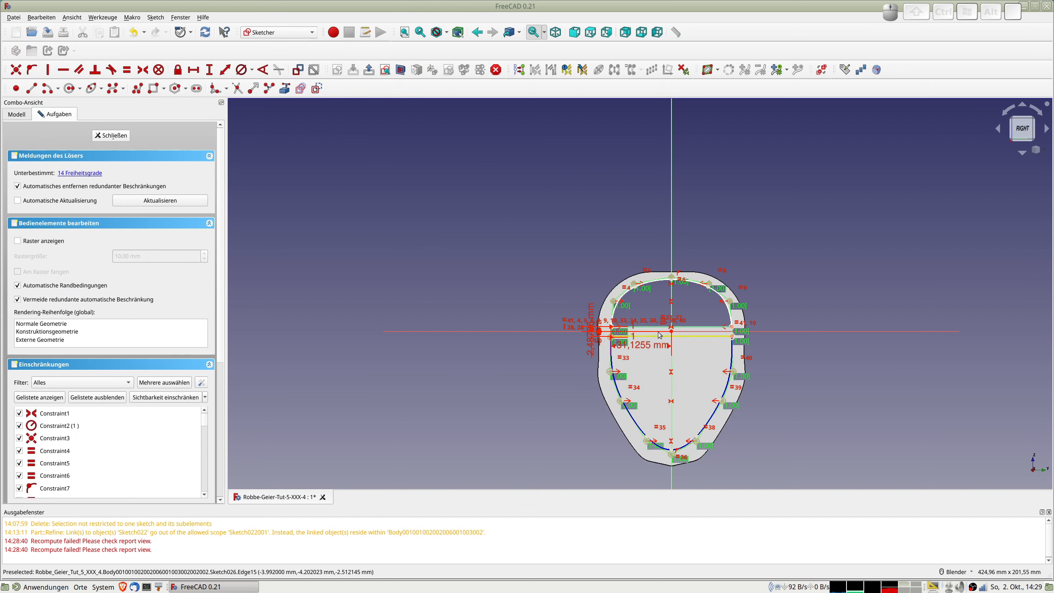
scroll(639, 328, up, 2)
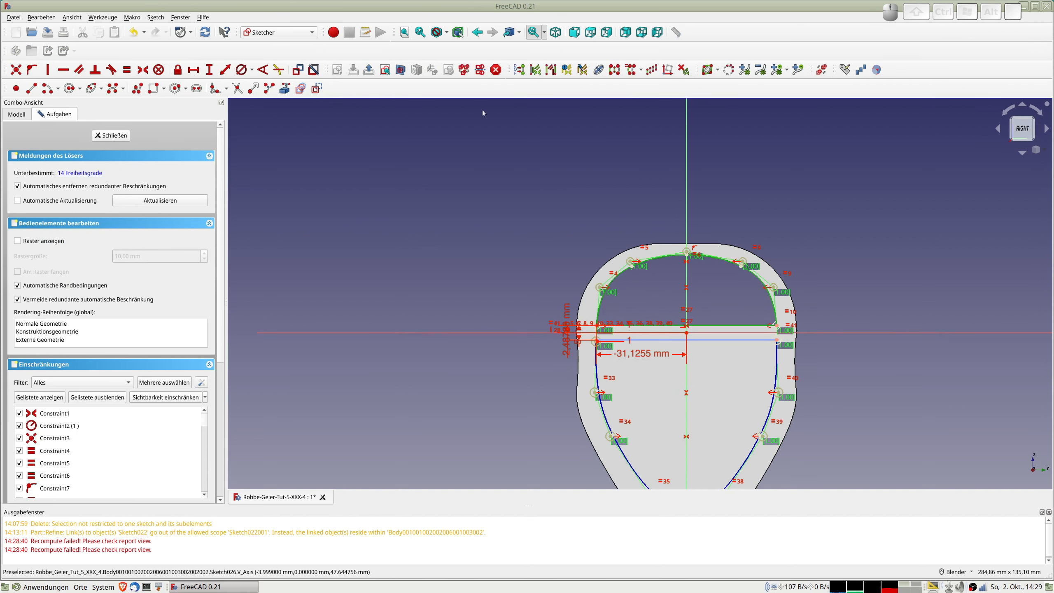
click(322, 90)
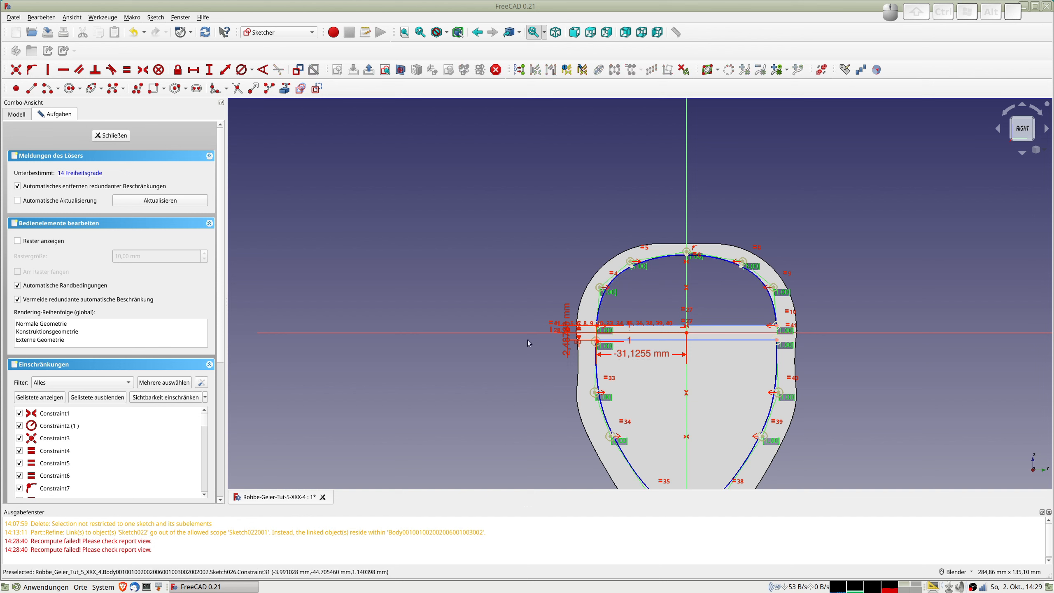
click(597, 379)
click(708, 340)
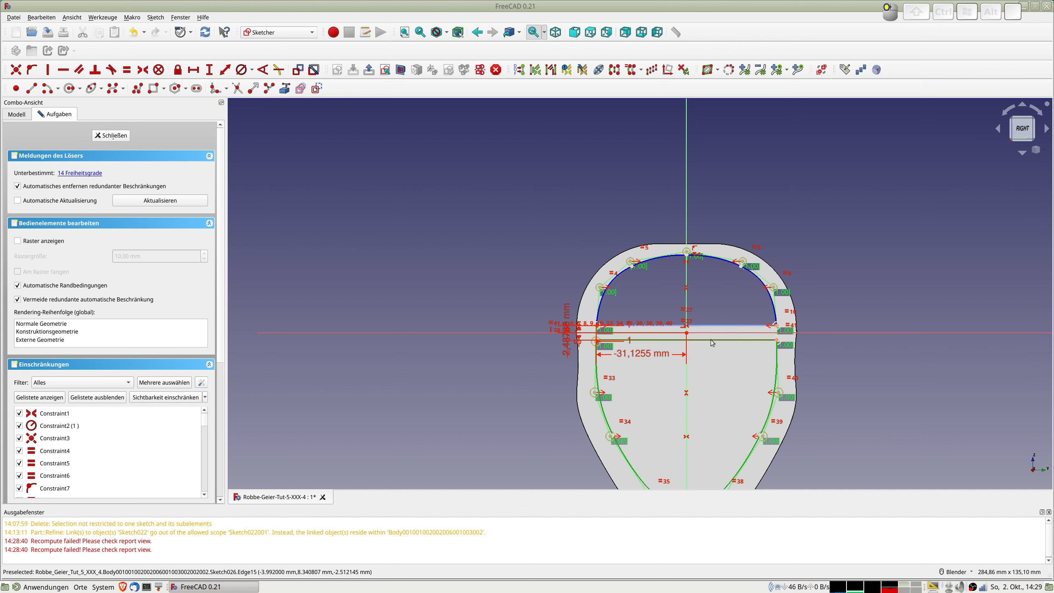
click(318, 91)
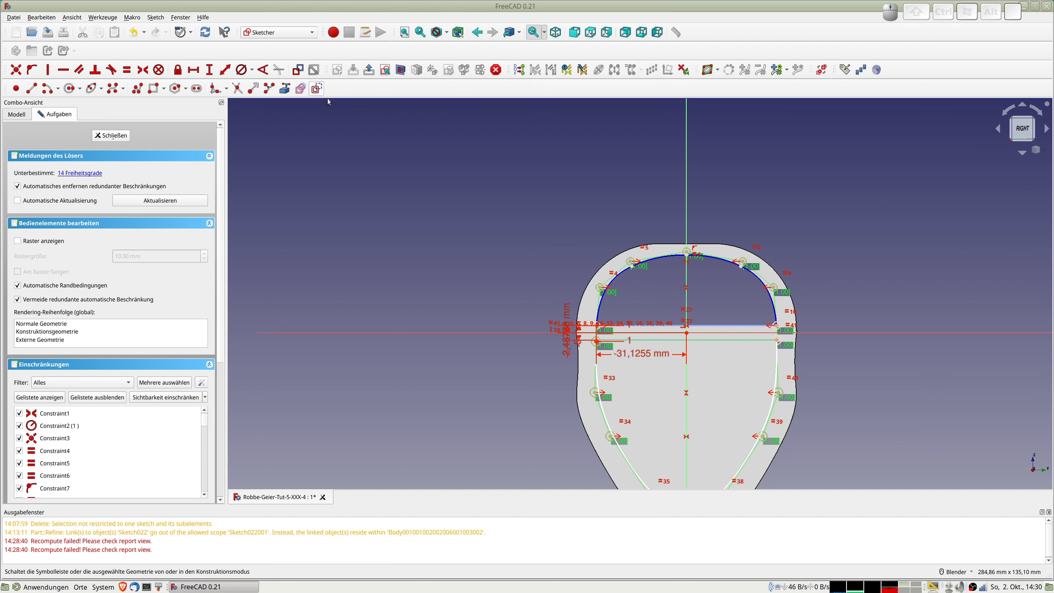
click(111, 136)
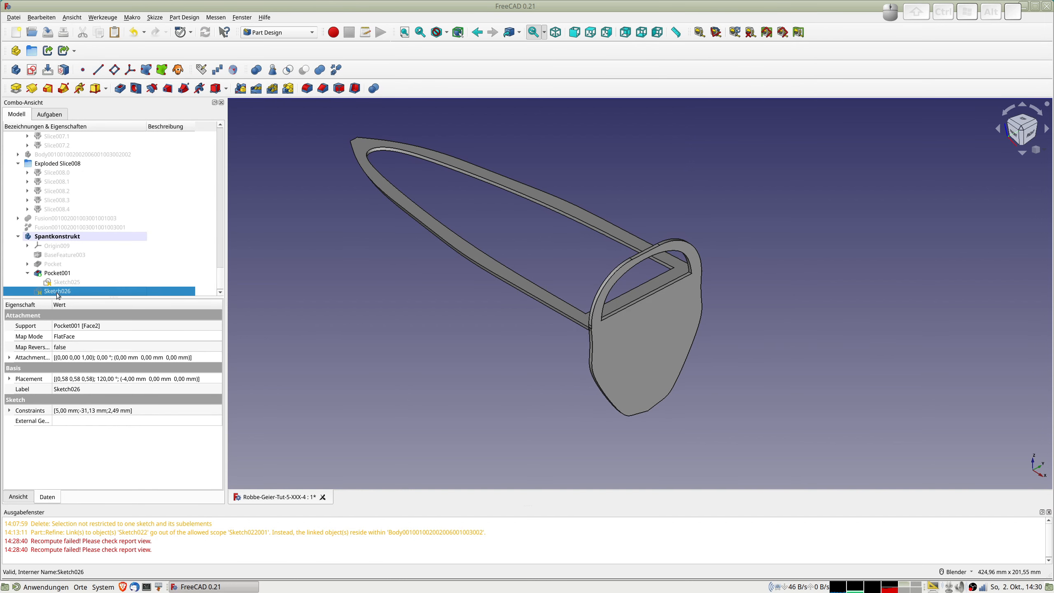
click(120, 88)
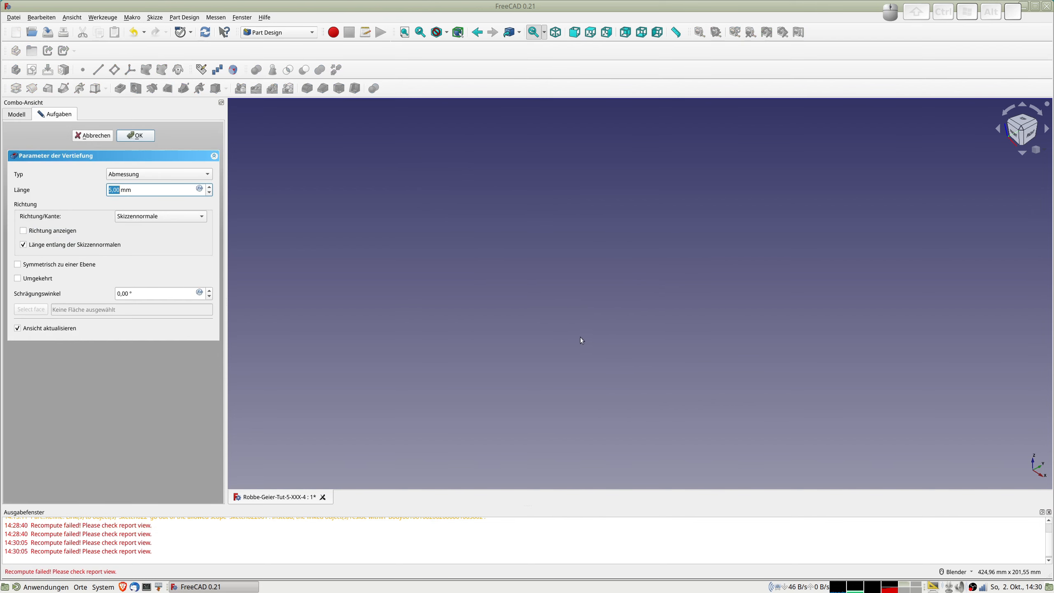
click(105, 135)
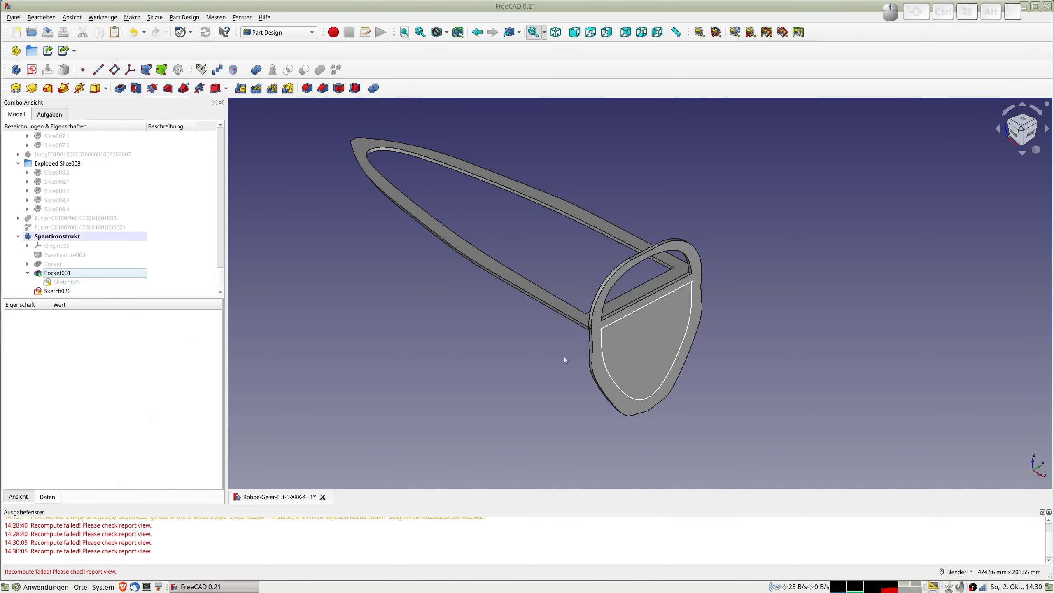
scroll(676, 315, up, 1)
scroll(664, 317, down, 2)
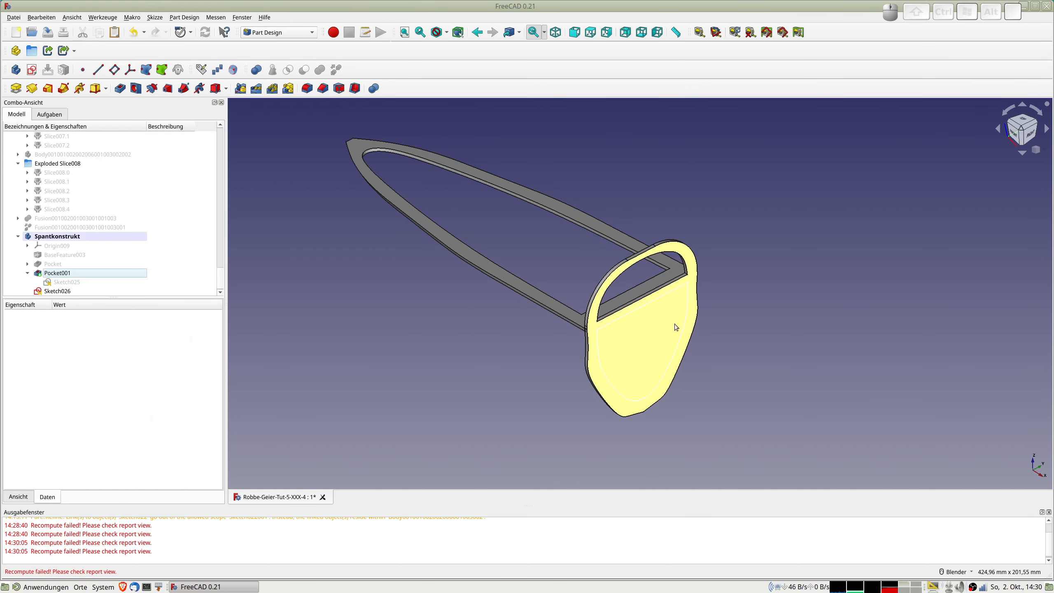
Reopen Sketch026, delete the lower cutout's horizontal line and constrain the lower B-spline's endpoints symmetric about the vertical axis
double_click(70, 292)
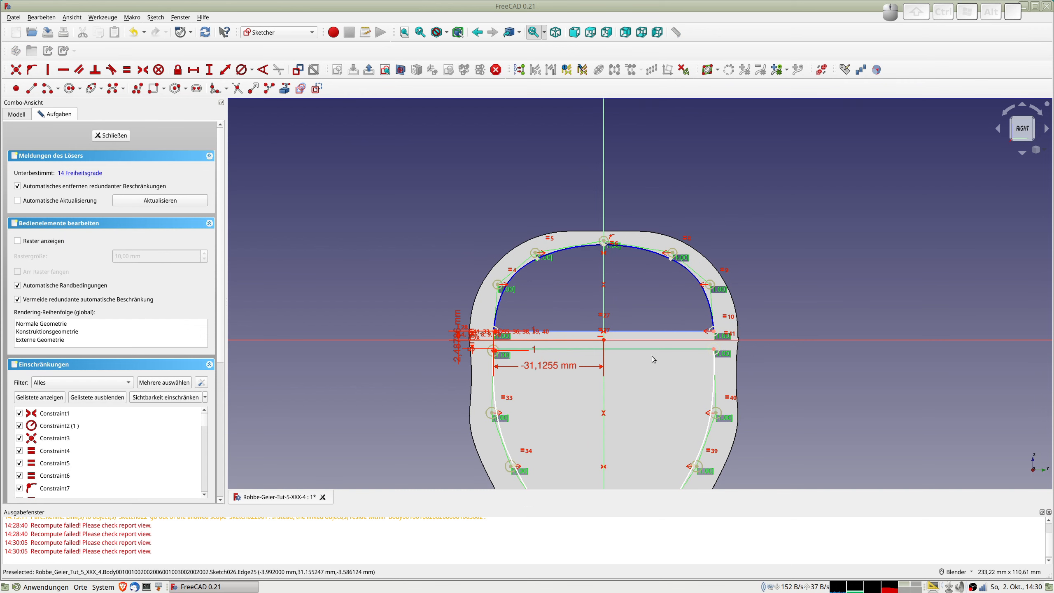
scroll(685, 347, up, 2)
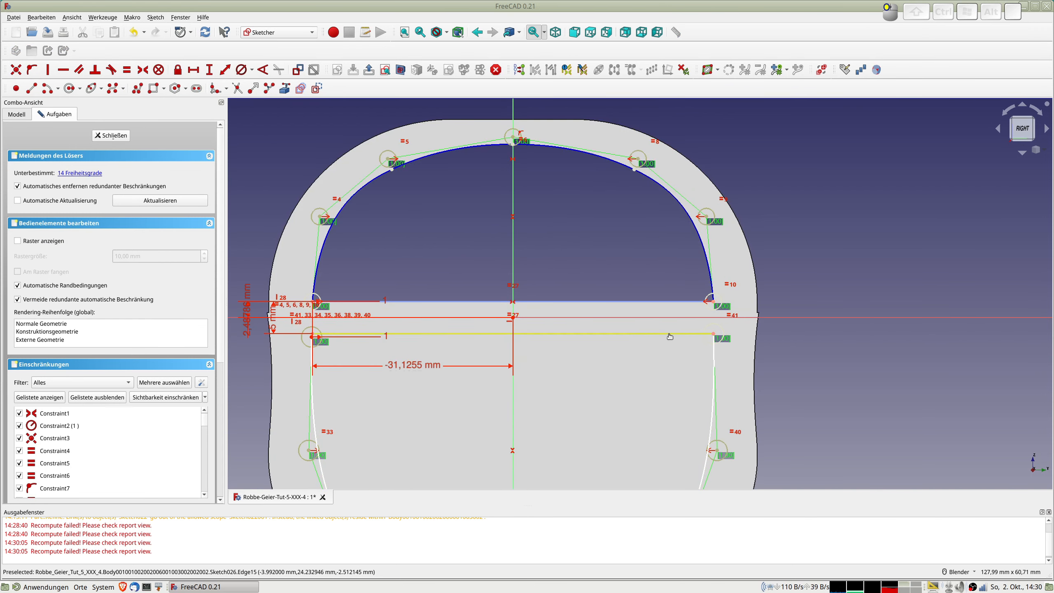
key(Delete)
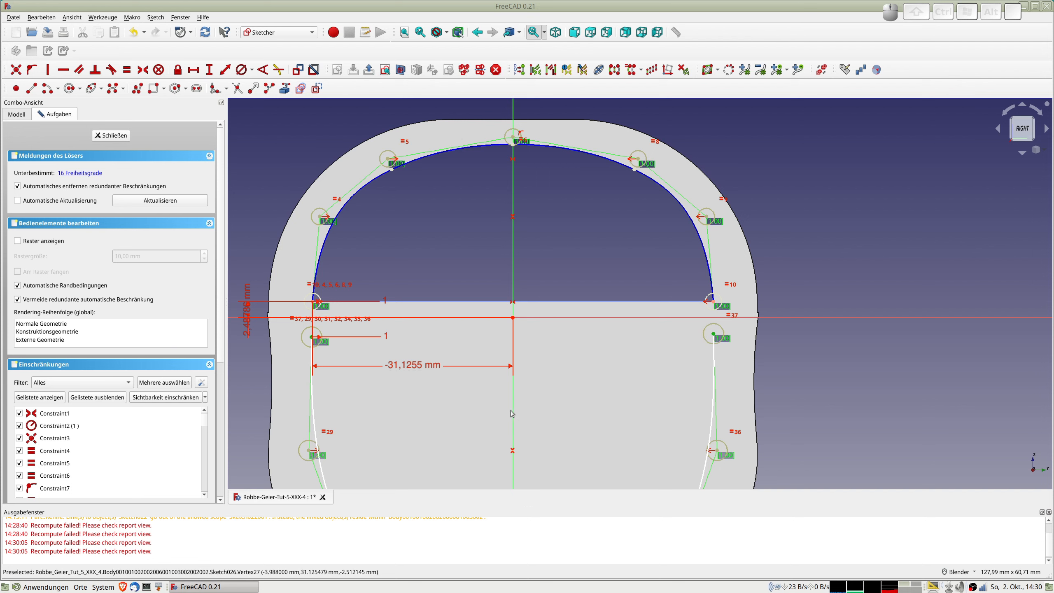
key(s)
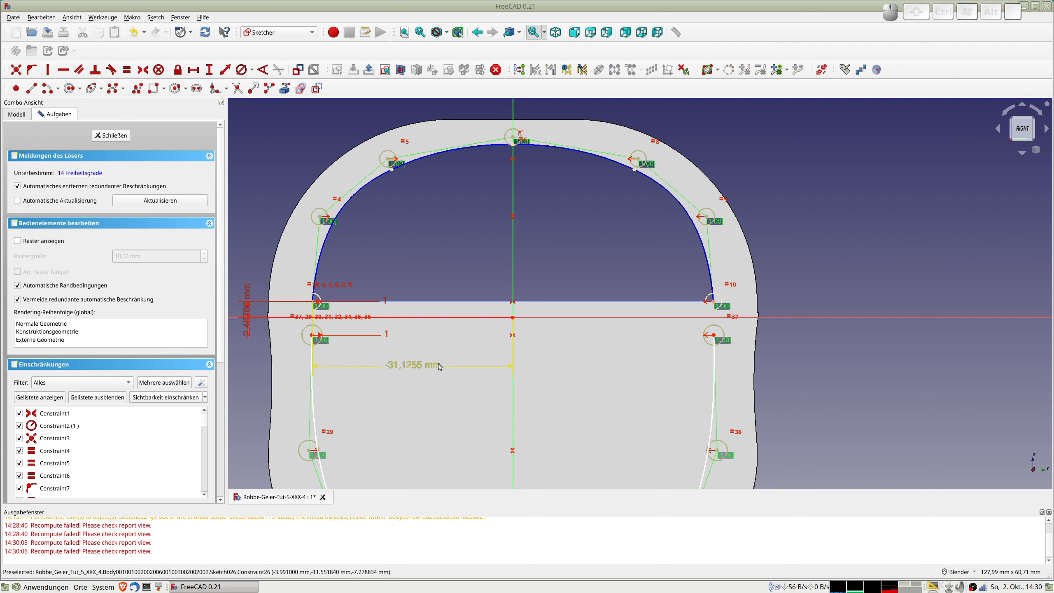
Draw a new line in the lower cutout and make its two ends coincident with the lower B-spline's endpoints
click(32, 88)
click(451, 343)
click(417, 324)
right_click(418, 325)
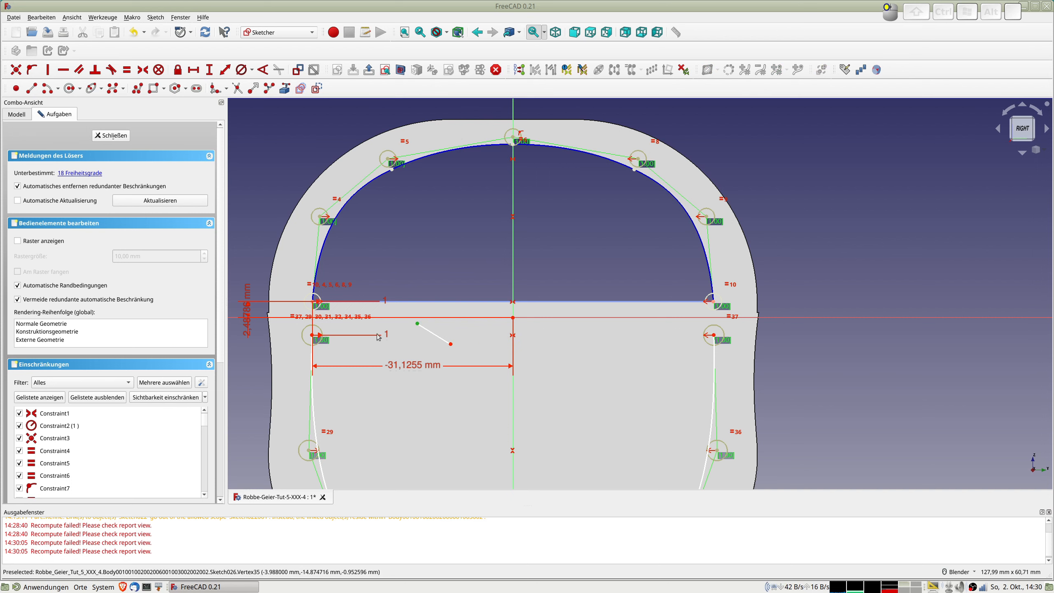
click(312, 336)
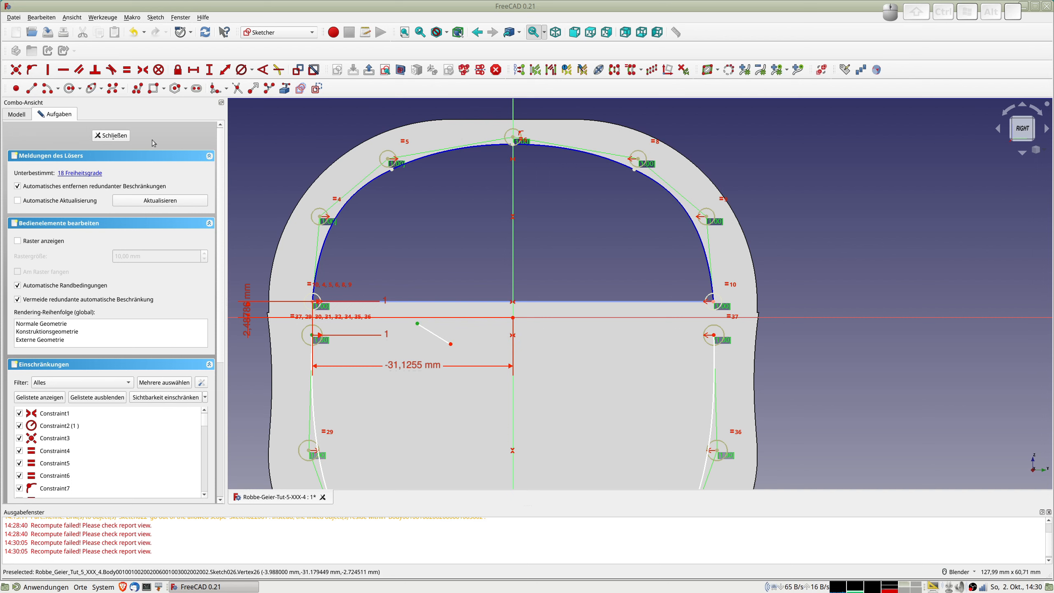
click(15, 69)
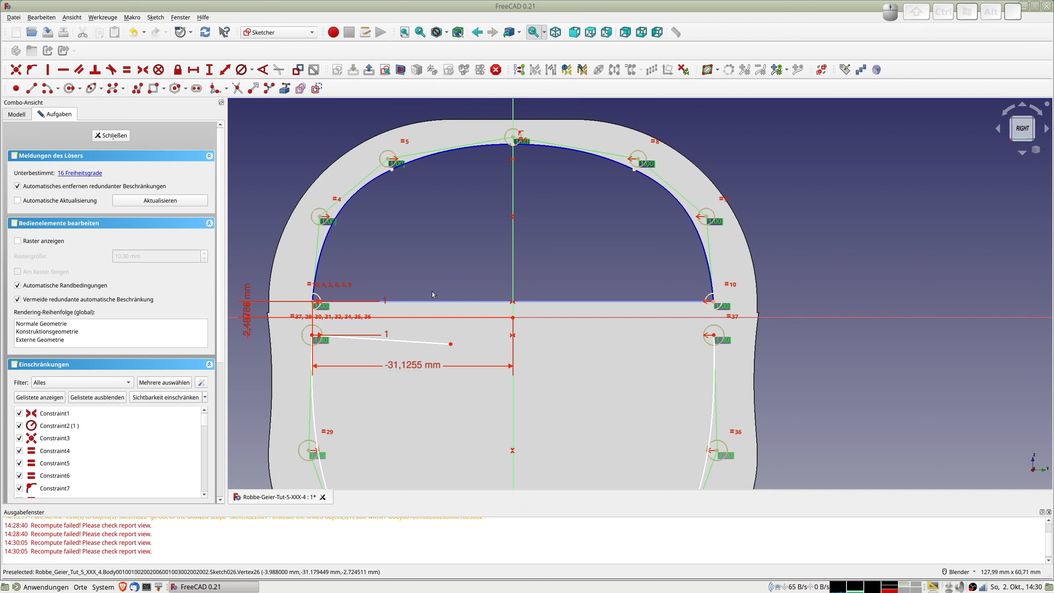
click(451, 343)
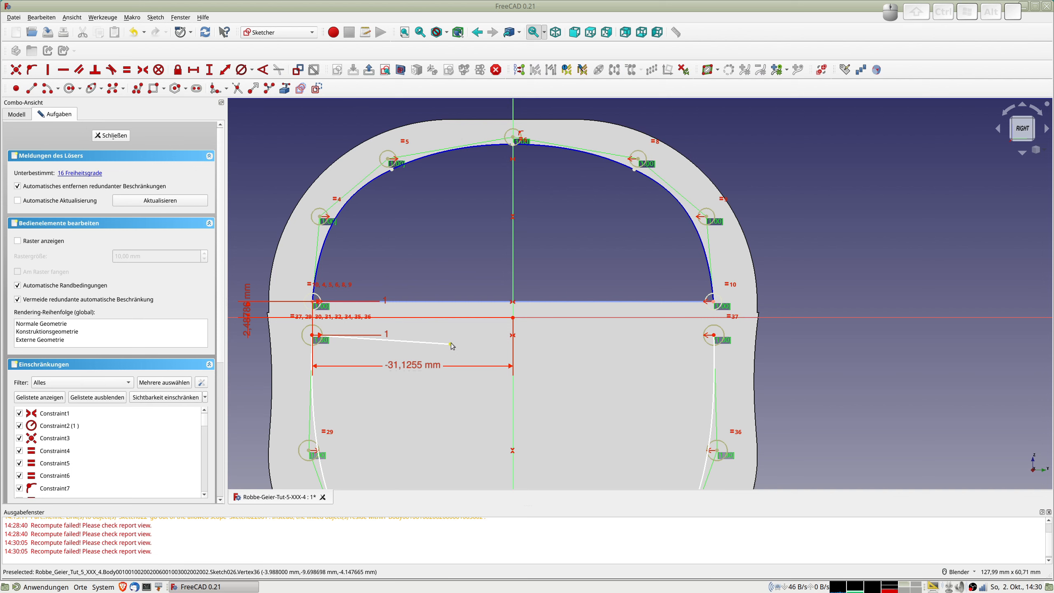
click(714, 336)
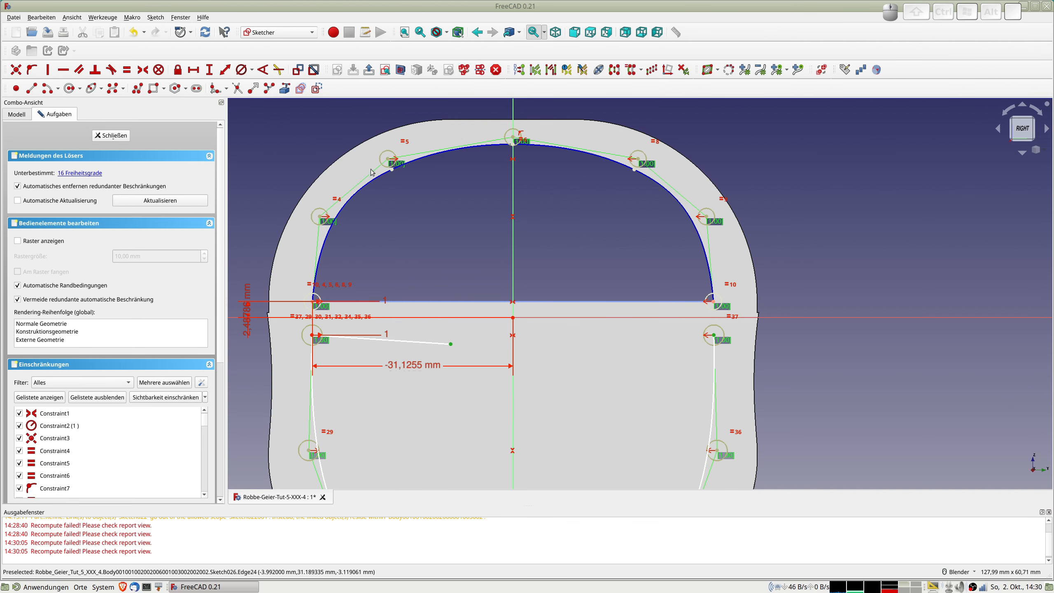
click(16, 69)
scroll(526, 340, down, 5)
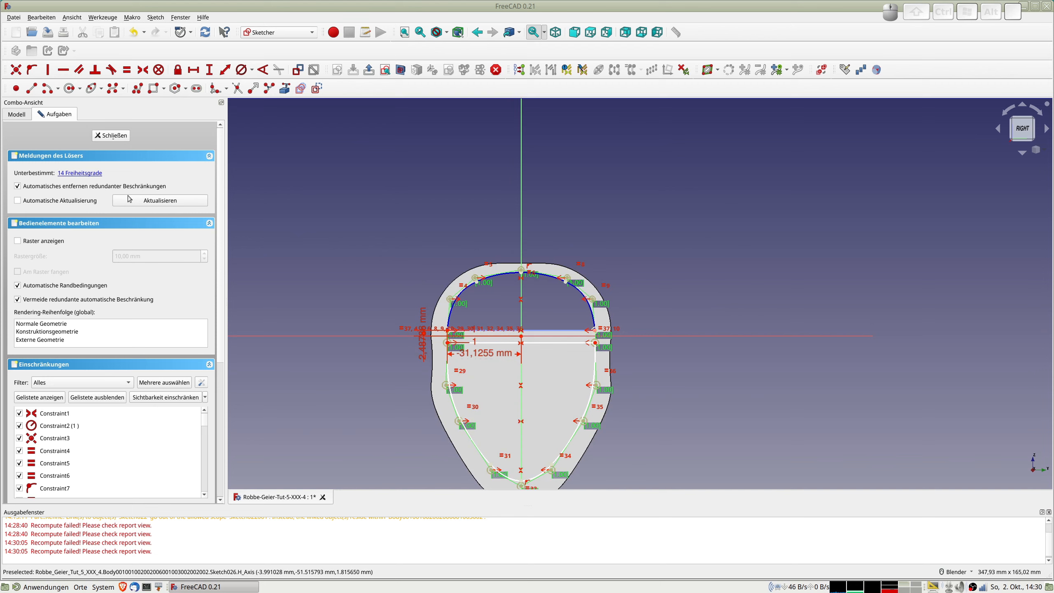
Close the sketch and pocket the lower cutout through the former with a length of 5 mm
click(111, 135)
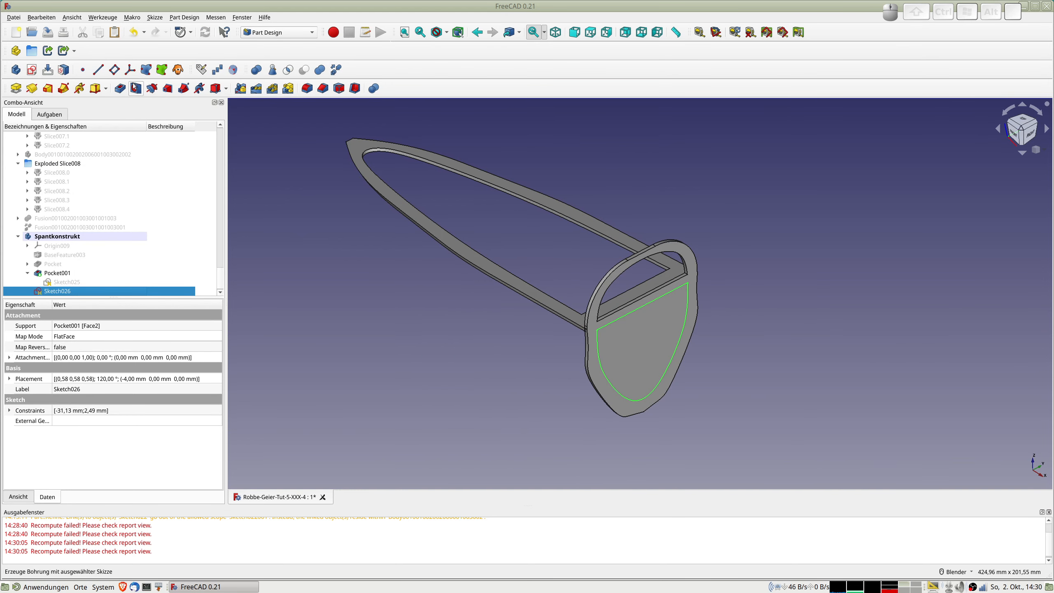
click(120, 89)
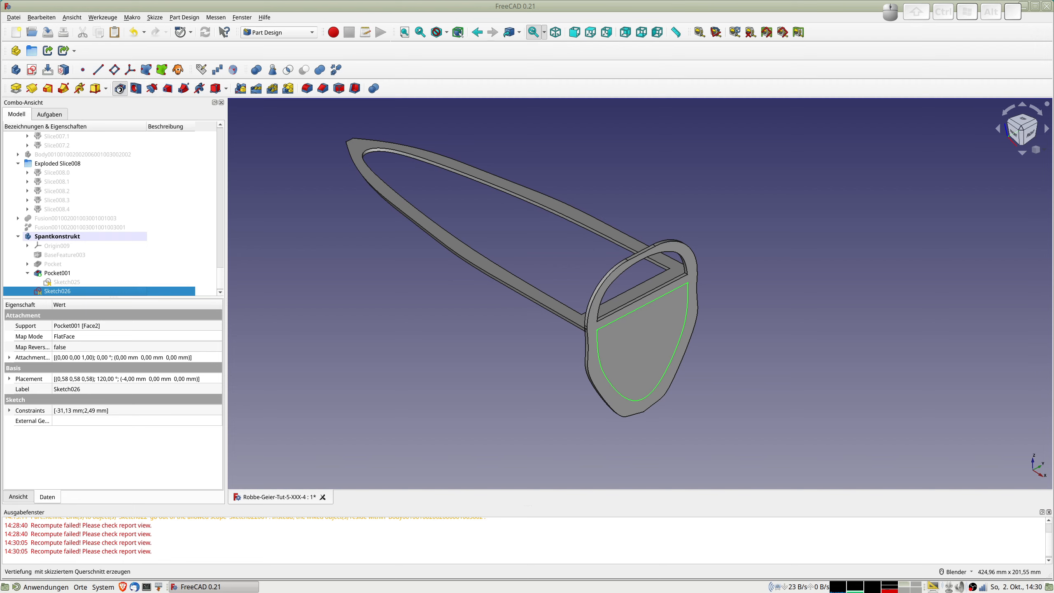
middle_drag(620, 316, 641, 277)
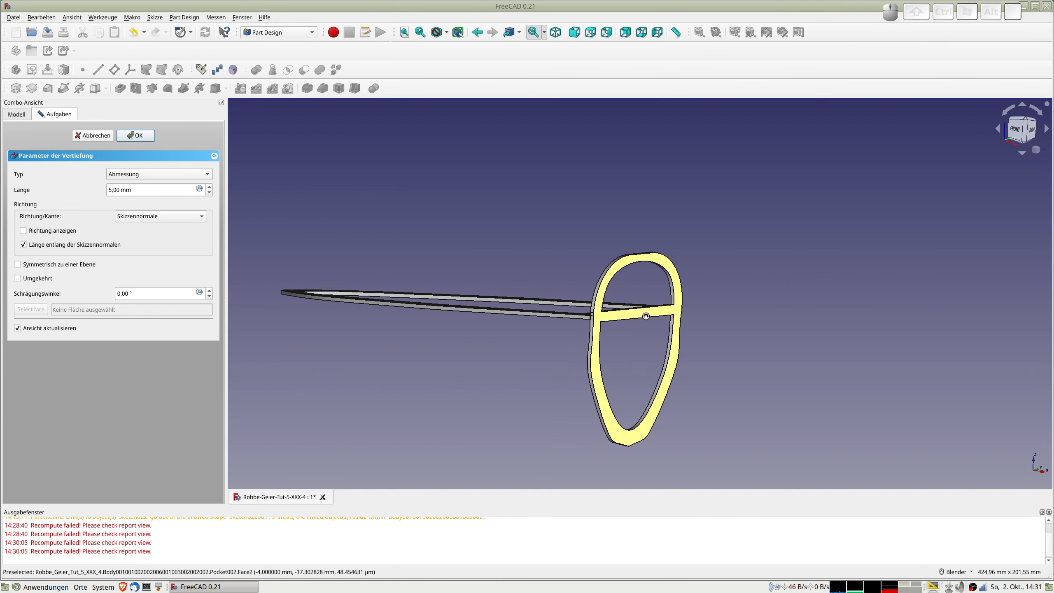
scroll(648, 315, up, 5)
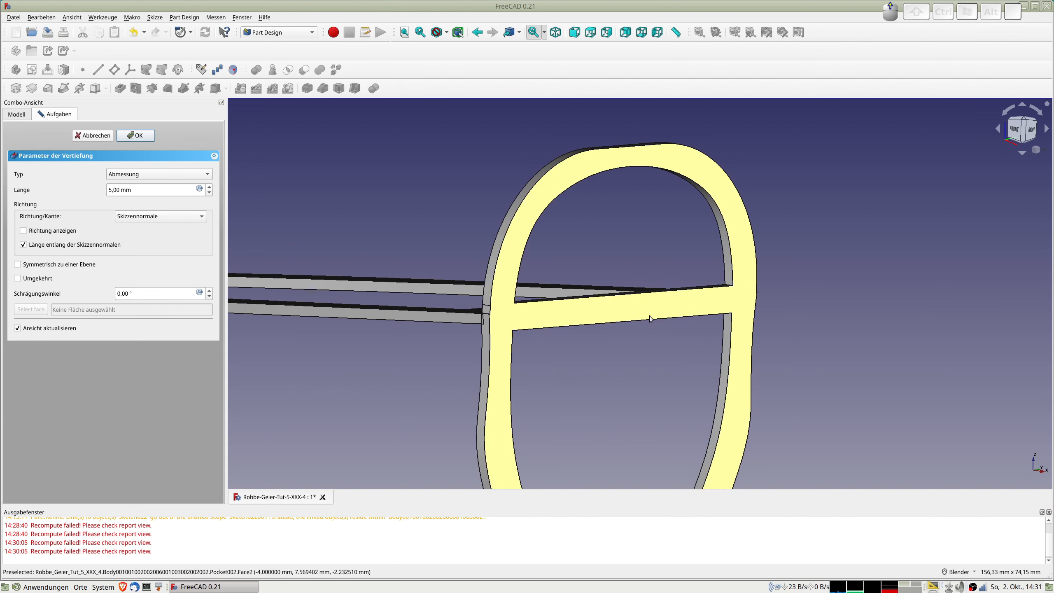
scroll(556, 328, down, 2)
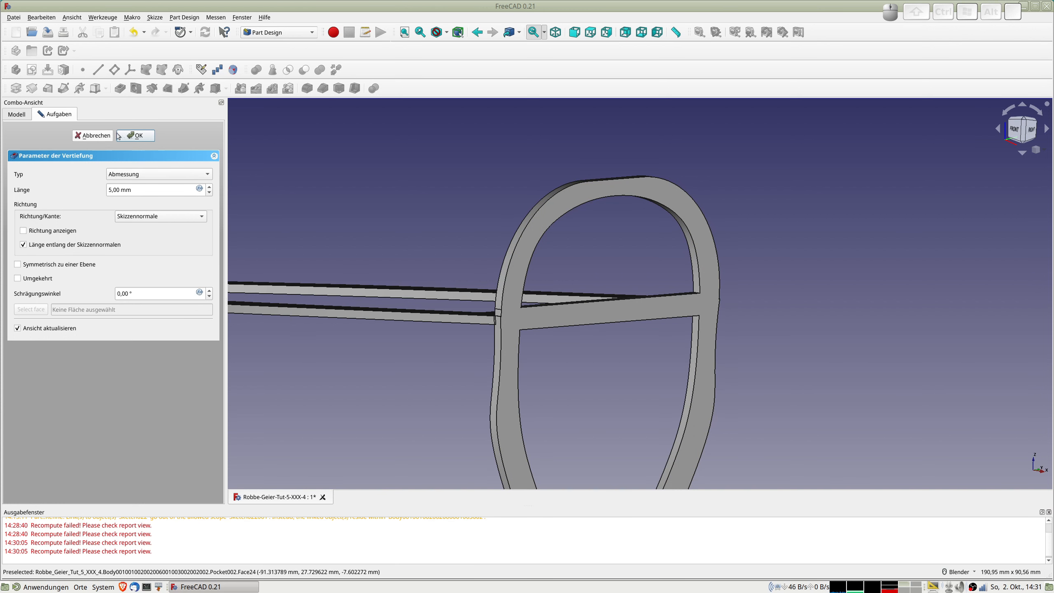
click(98, 140)
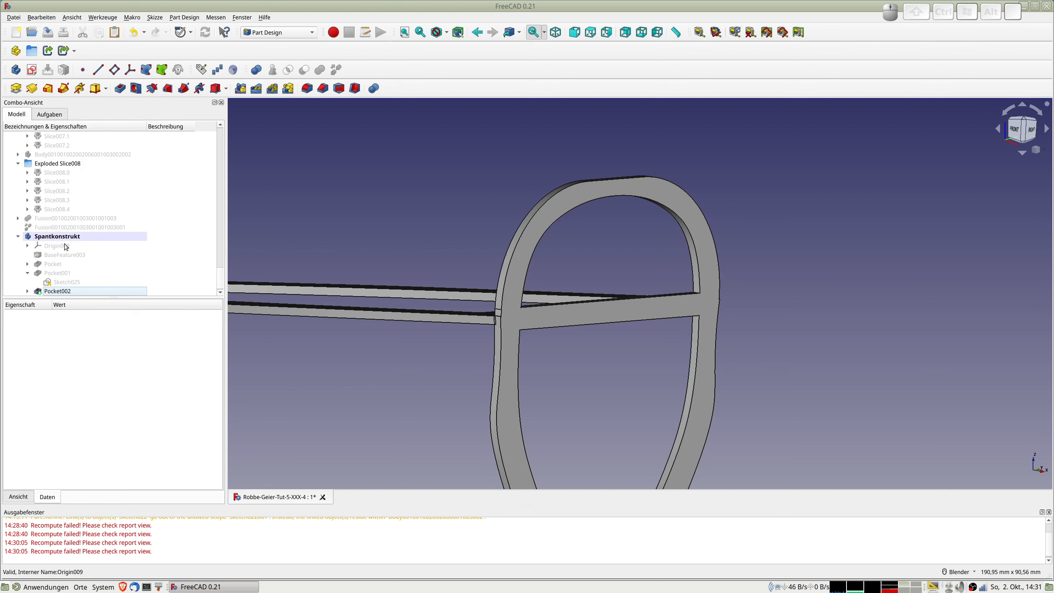
Reopen Sketch025 and delete the upper line's vertical distance to the horizontal axis and the 5 mm web dimension
double_click(61, 285)
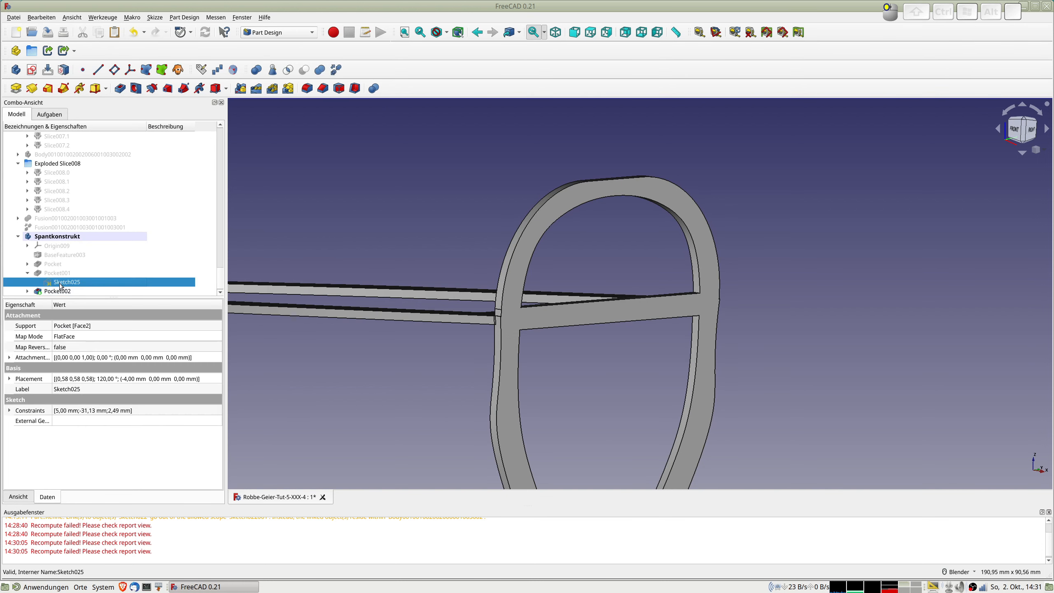
scroll(613, 324, up, 1)
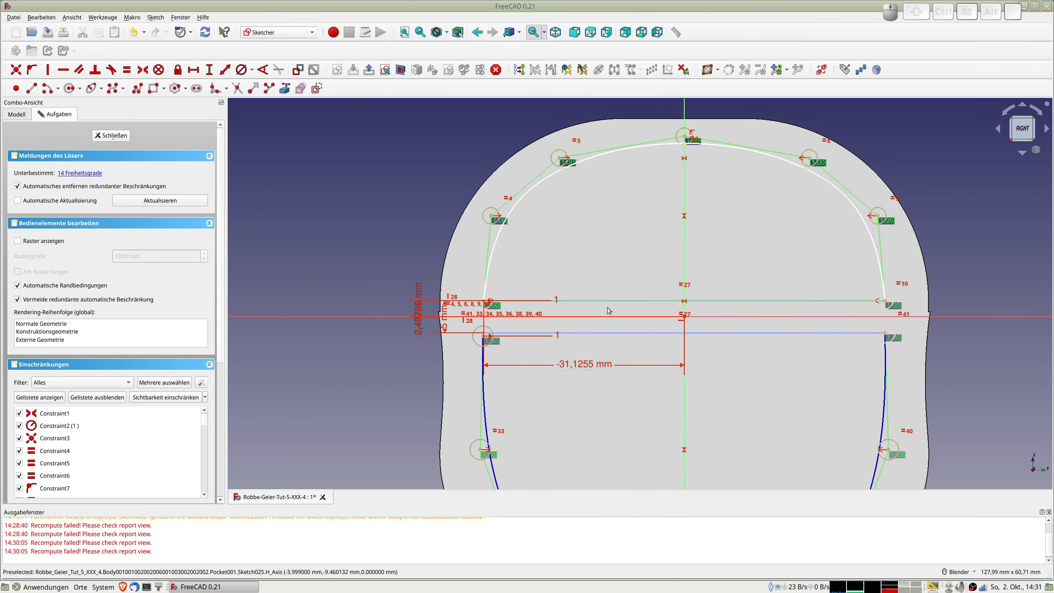
click(419, 314)
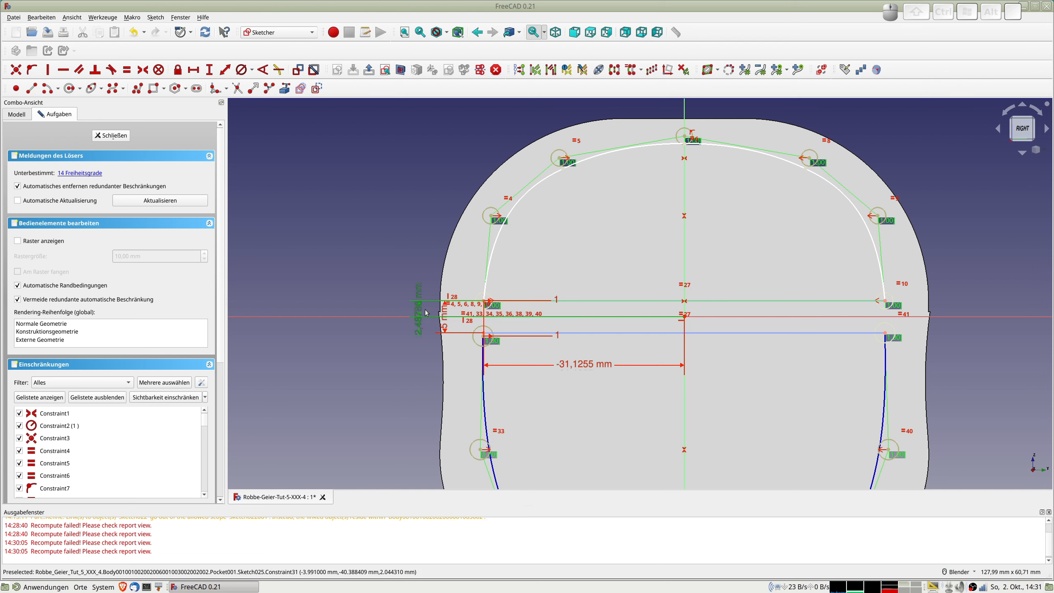
key(Delete)
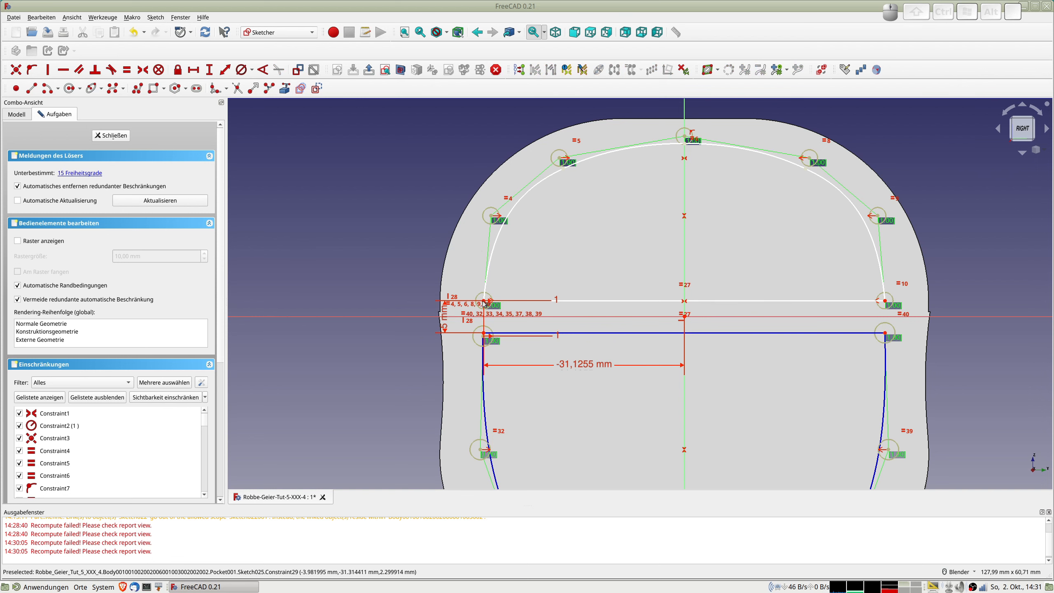
click(445, 327)
key(Delete)
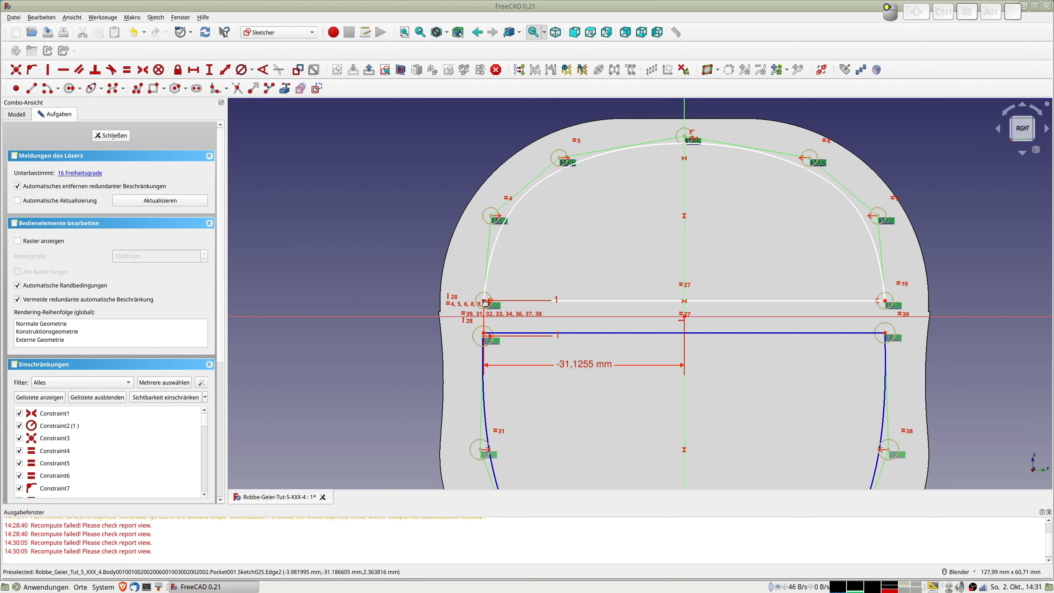
Move the upper cutout's horizontal line slightly upward to widen the web, and close the sketch
drag(586, 303, 590, 292)
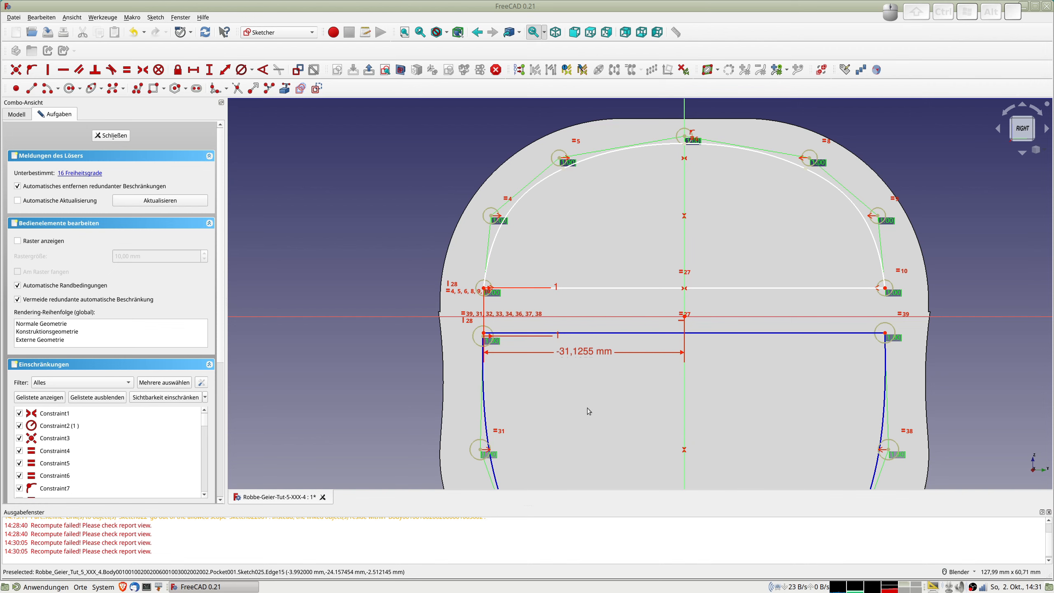
click(110, 135)
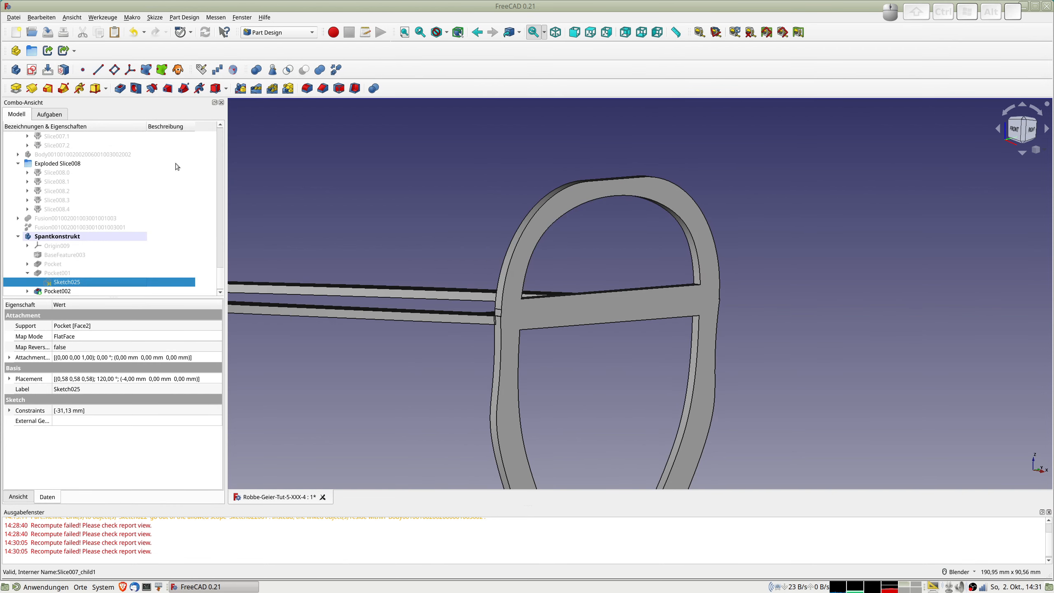
mouse_move(504, 337)
middle_down()
mouse_move(709, 352)
mouse_move(581, 340)
mouse_move(664, 324)
mouse_move(635, 313)
mouse_move(555, 337)
middle_up()
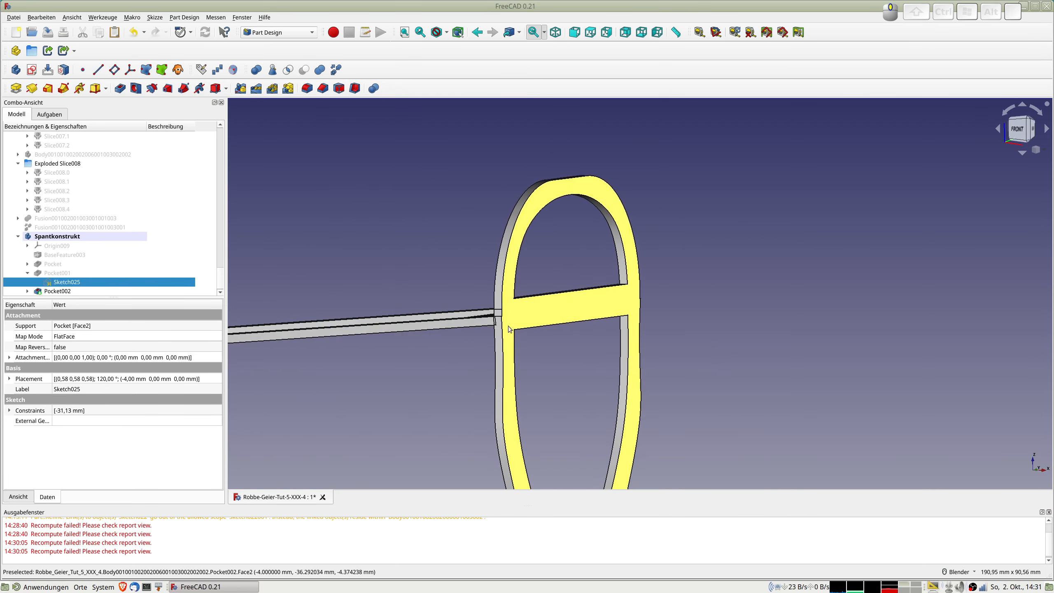
In the lower cutout's sketch, delete the top line's vertical distance dimension, move that line slightly downward and close the sketch
click(28, 291)
double_click(63, 292)
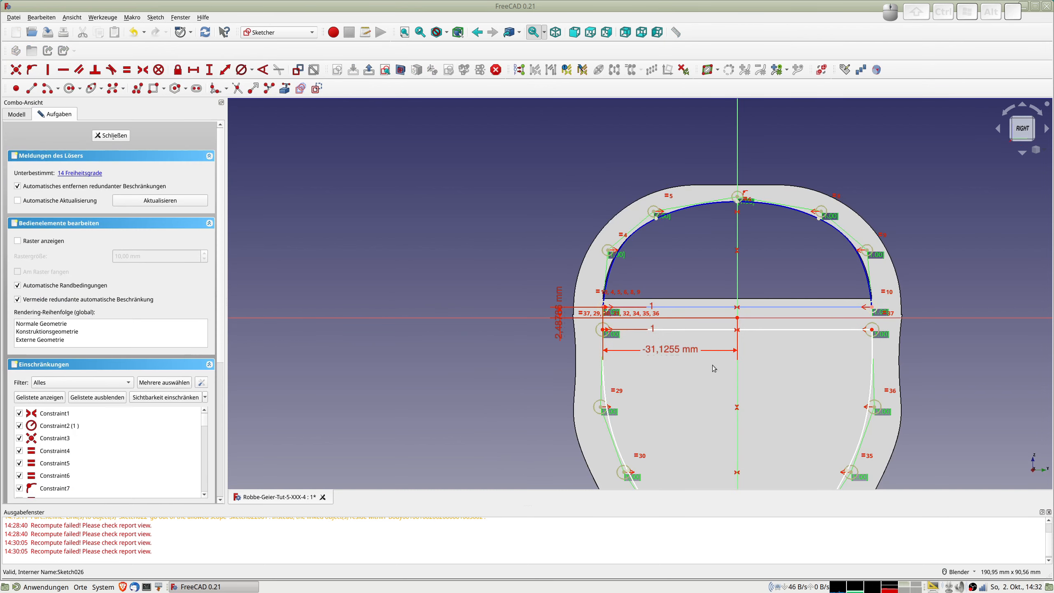
scroll(539, 327, up, 3)
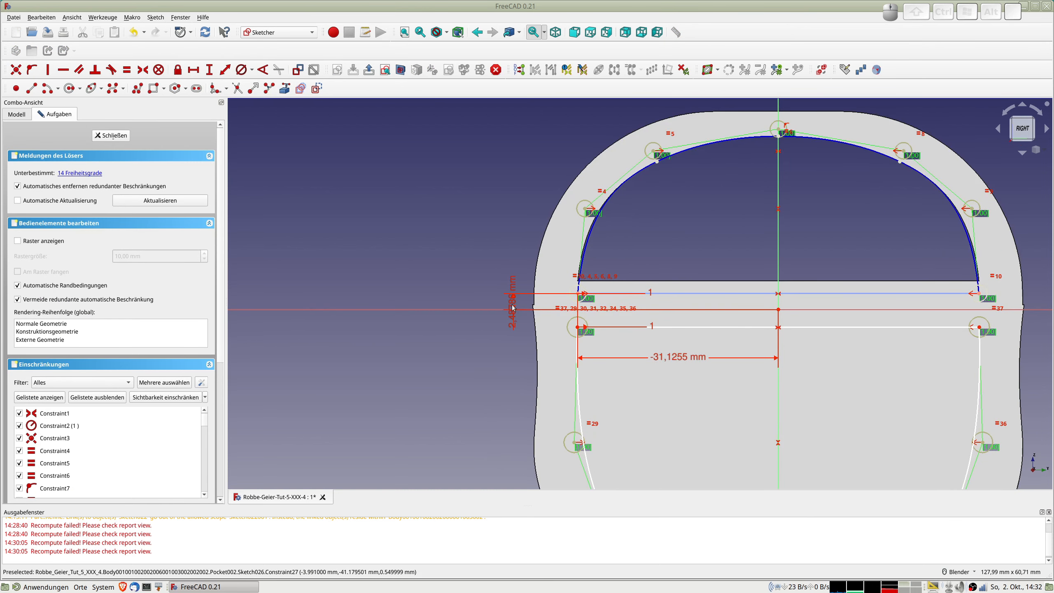
click(514, 317)
key(Delete)
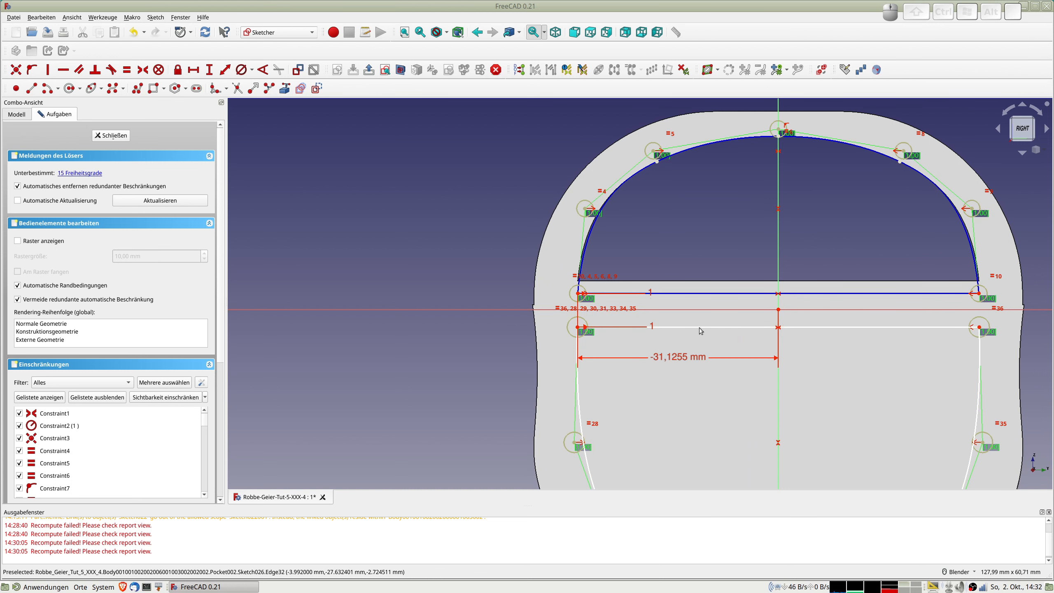
drag(700, 330, 702, 340)
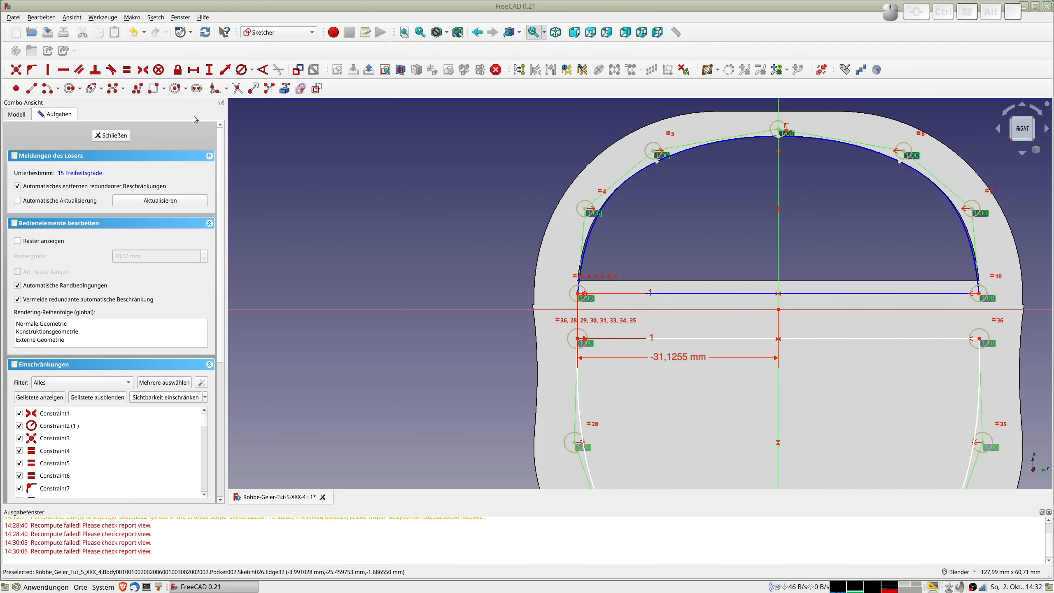
click(111, 135)
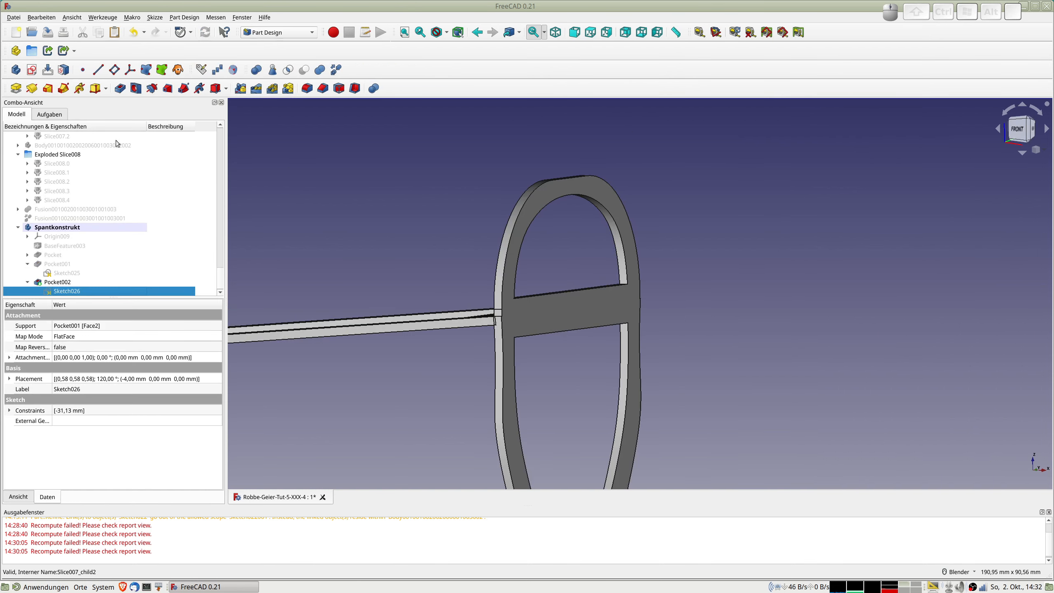
Create a sketch on the former's front face and draw a circle about 4.8 mm in diameter, centred on the vertical axis below the web
mouse_move(500, 348)
middle_down()
mouse_move(635, 346)
mouse_move(542, 326)
middle_up()
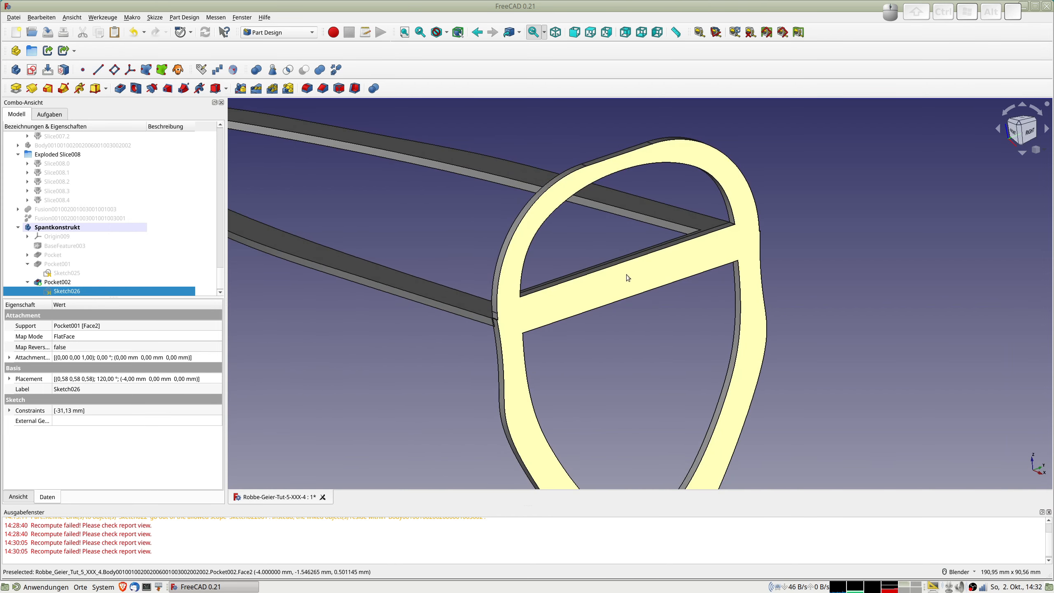
click(634, 282)
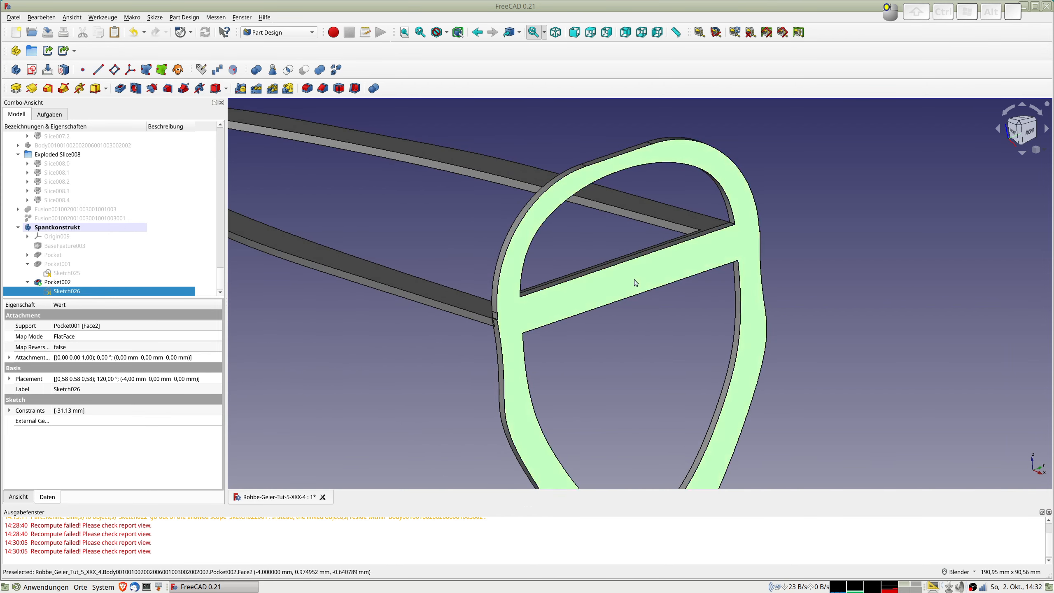
click(31, 70)
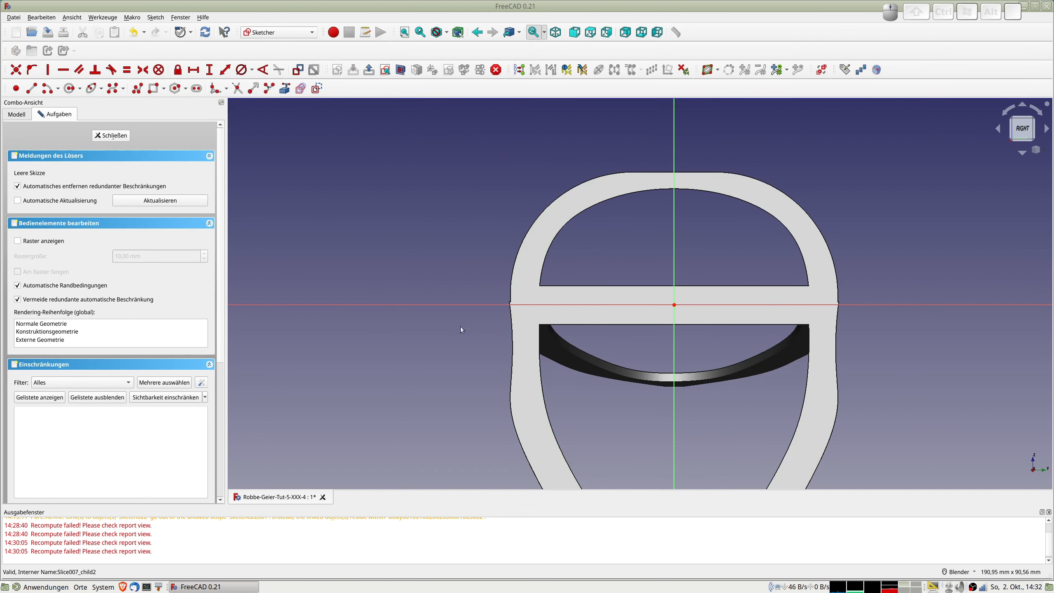
click(69, 88)
click(674, 341)
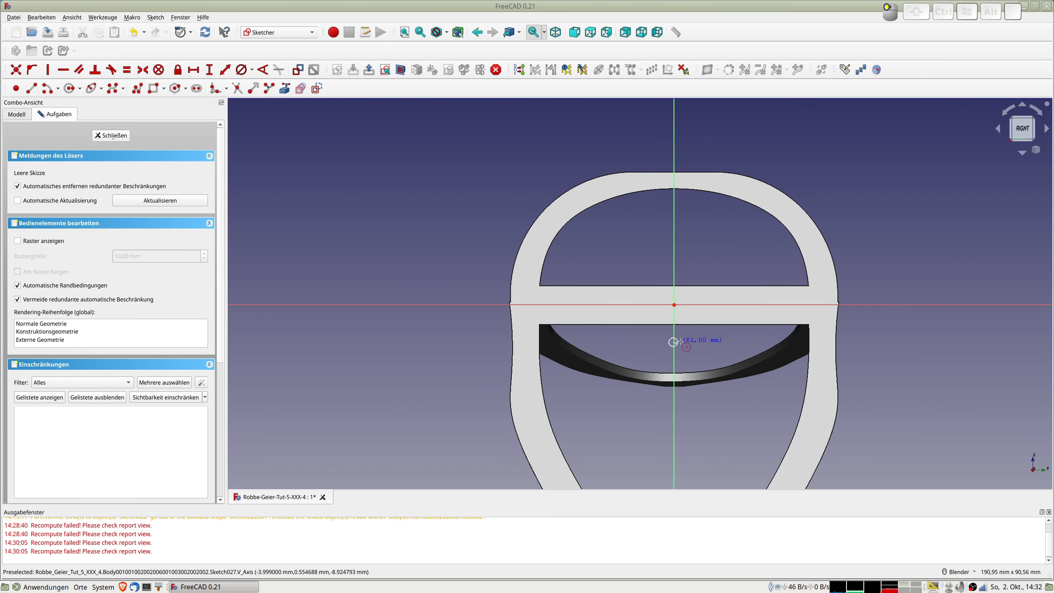
click(685, 343)
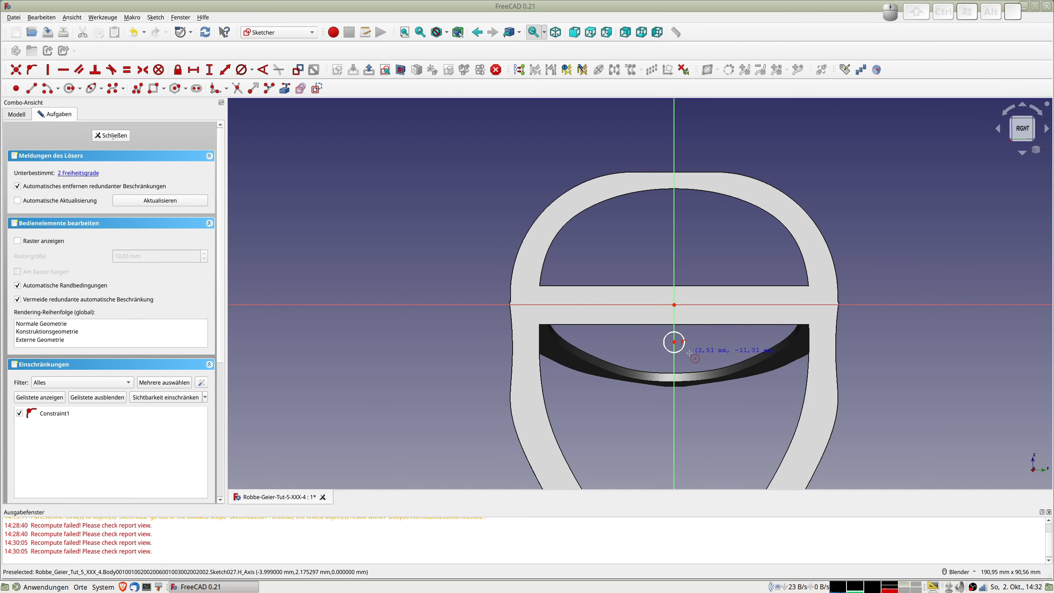
Set the circle's diameter to 6 mm, move its centre up the vertical axis onto the web at the origin, and close the sketch
scroll(681, 355, up, 2)
click(682, 352)
click(244, 72)
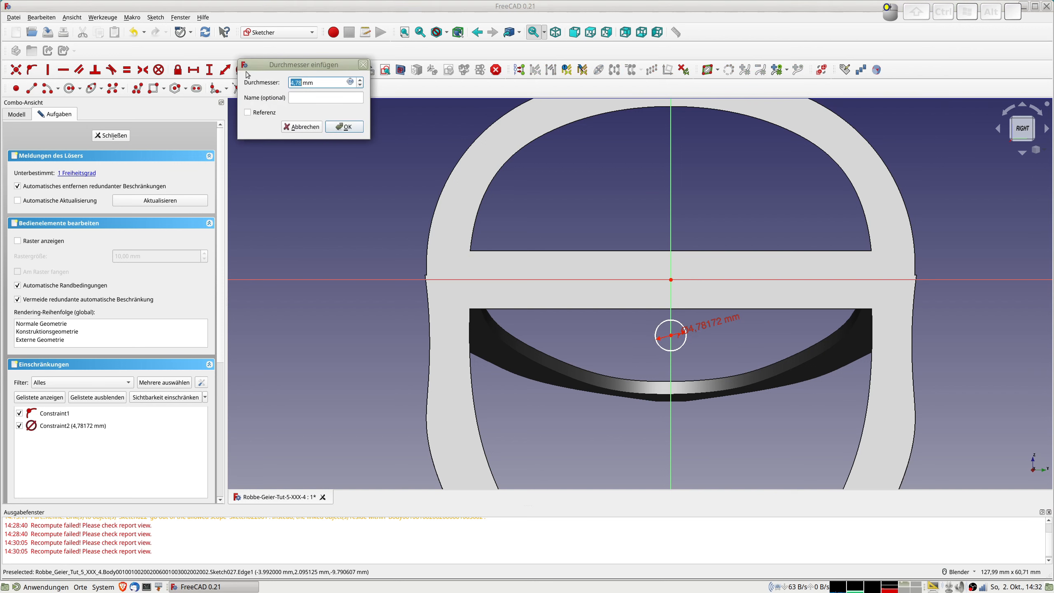
text(6)
key(Return)
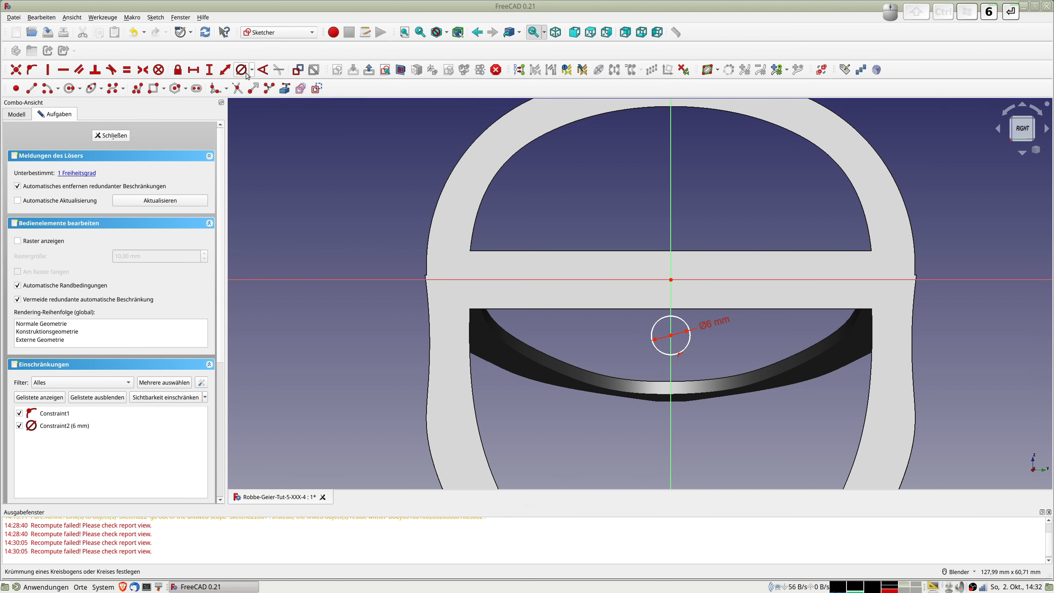
drag(670, 336, 671, 280)
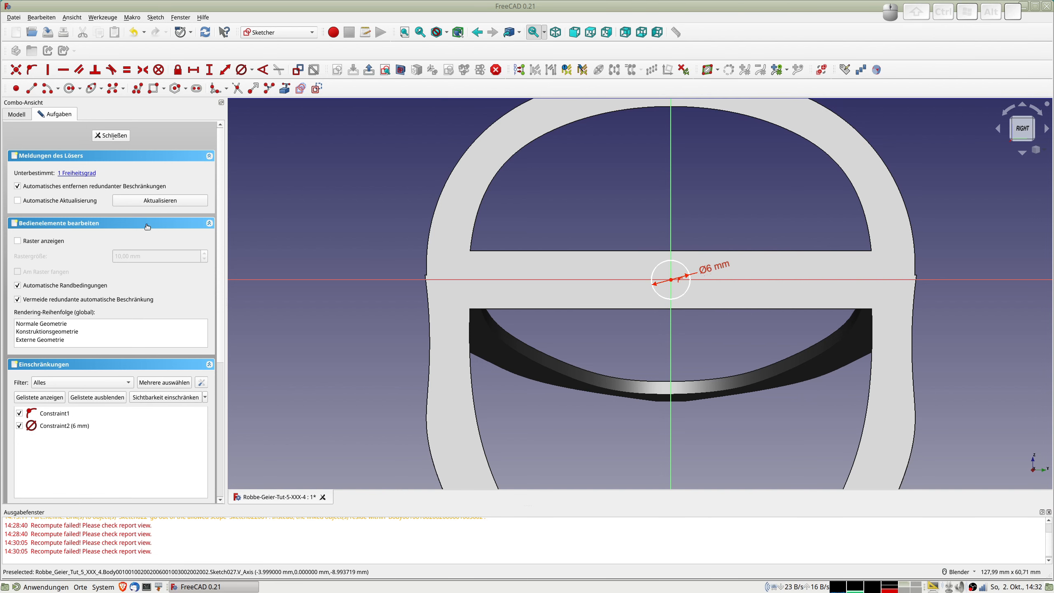
click(111, 136)
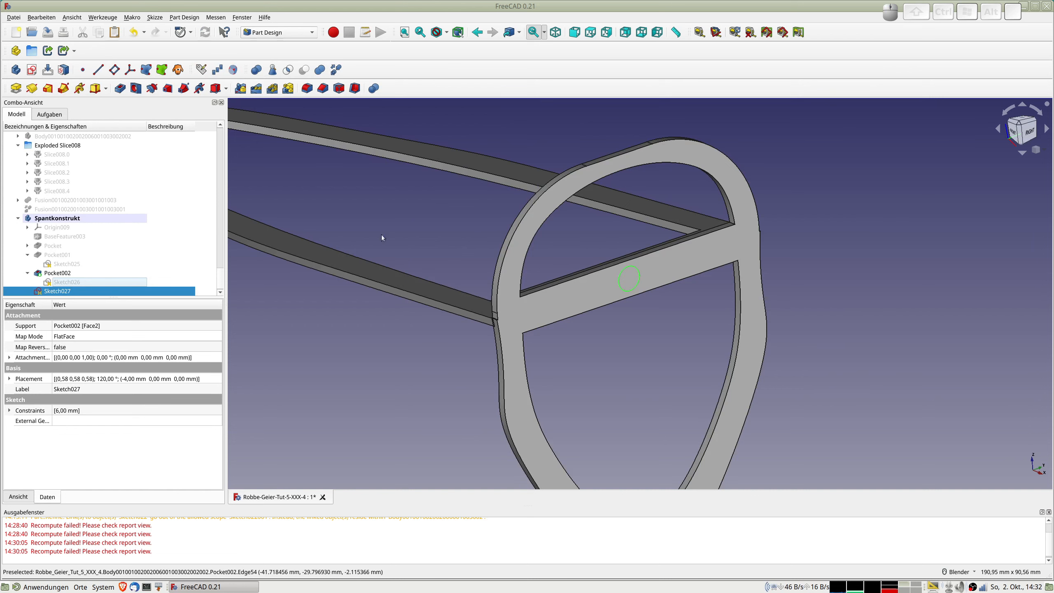
Pocket the circle through the former's web with a length of 5 mm
click(119, 88)
middle_drag(622, 333, 586, 280)
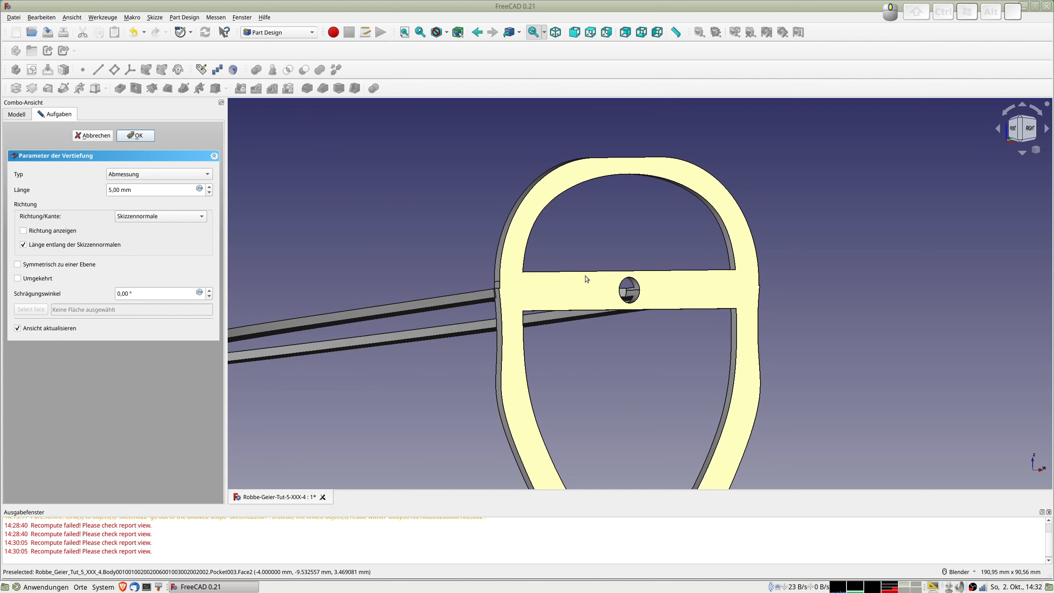
scroll(495, 270, down, 2)
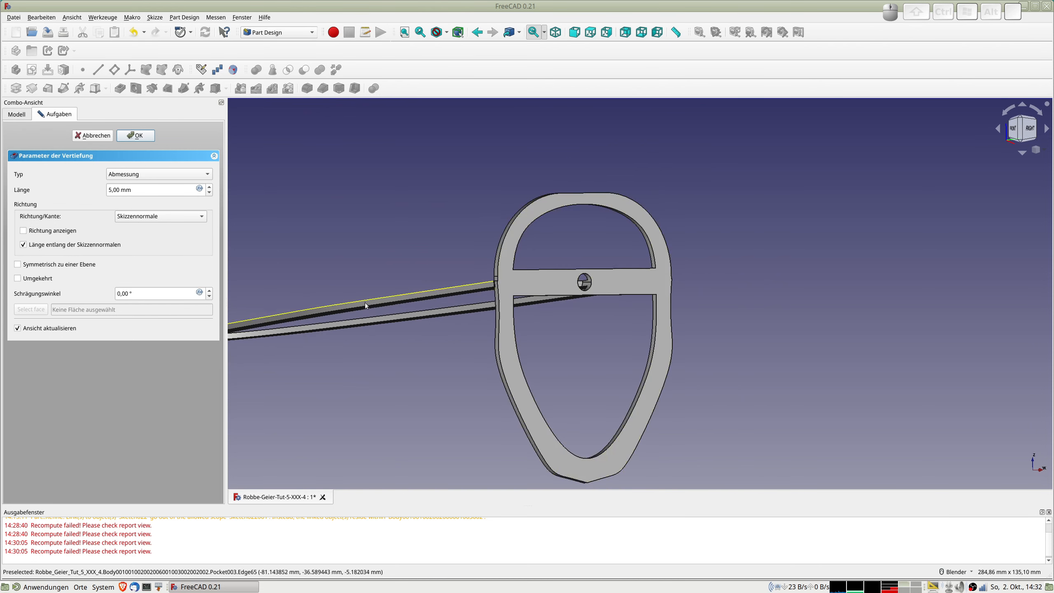
scroll(365, 304, down, 3)
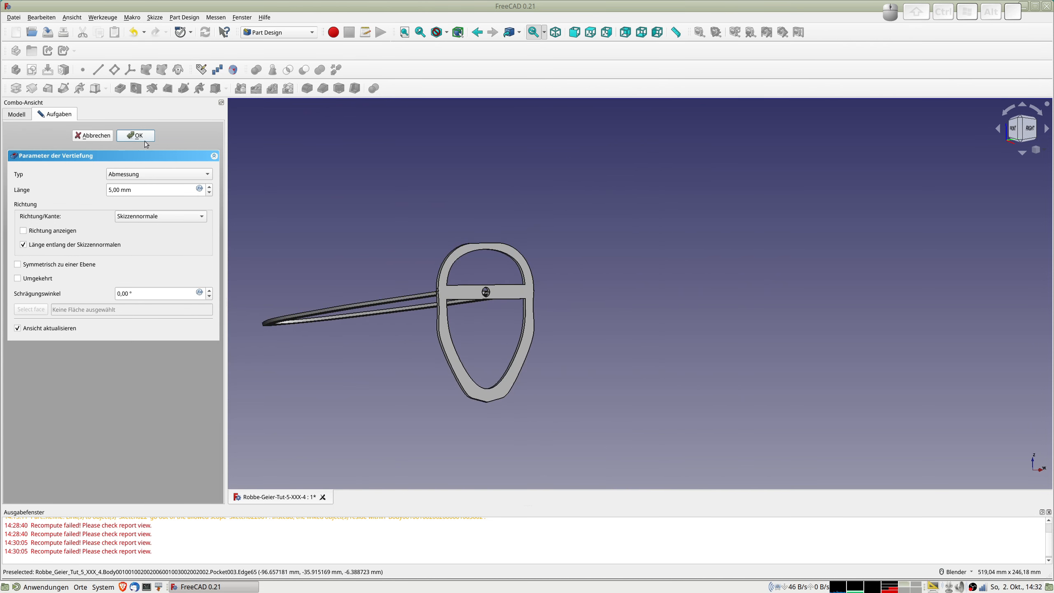
click(135, 136)
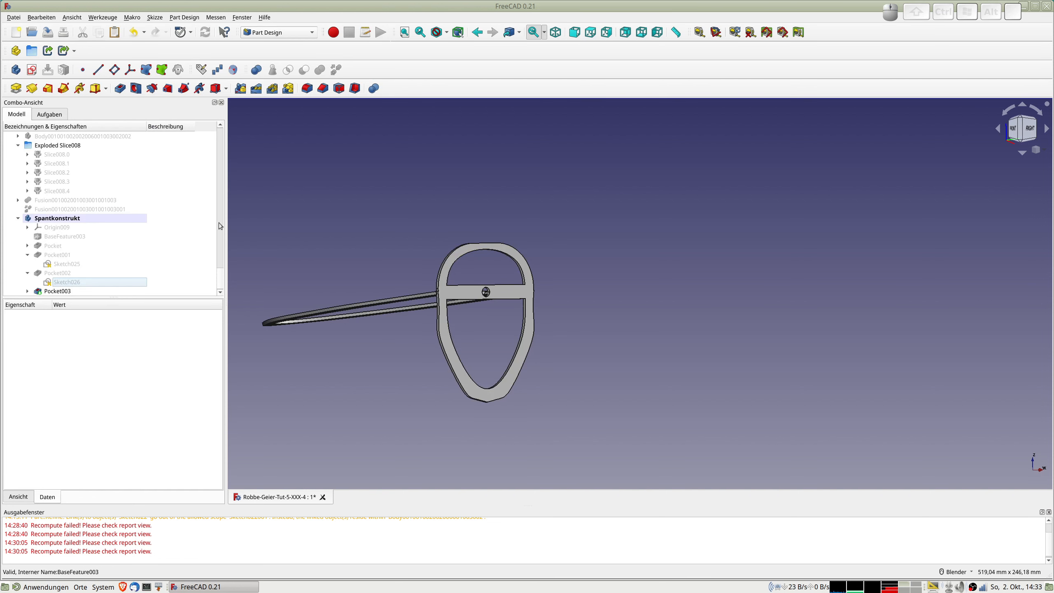
Create a refined copy of the finished Spantkonstrukt body
click(67, 219)
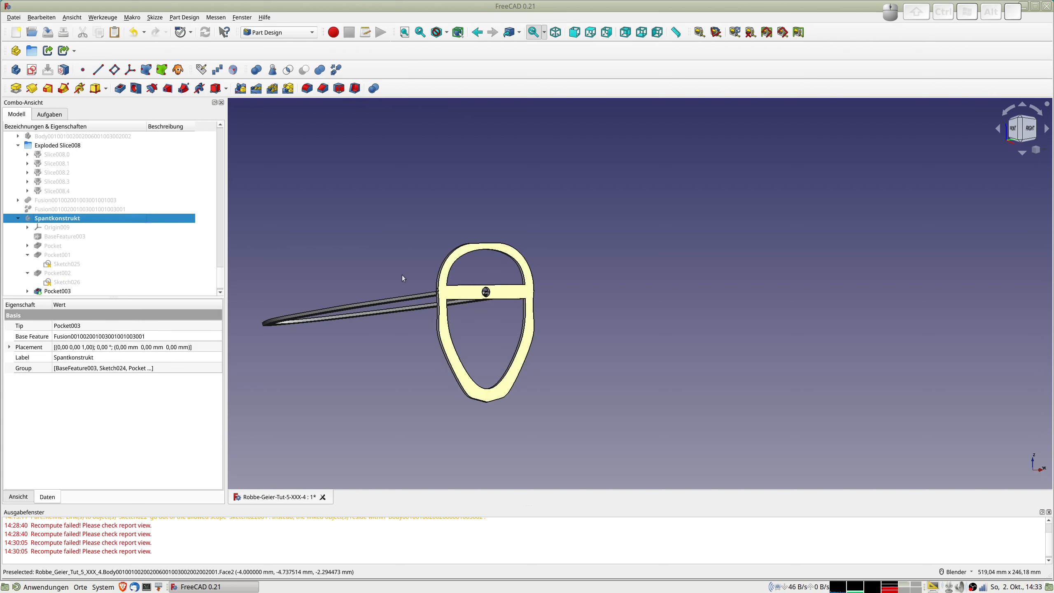
scroll(113, 208, down, 1)
click(48, 293)
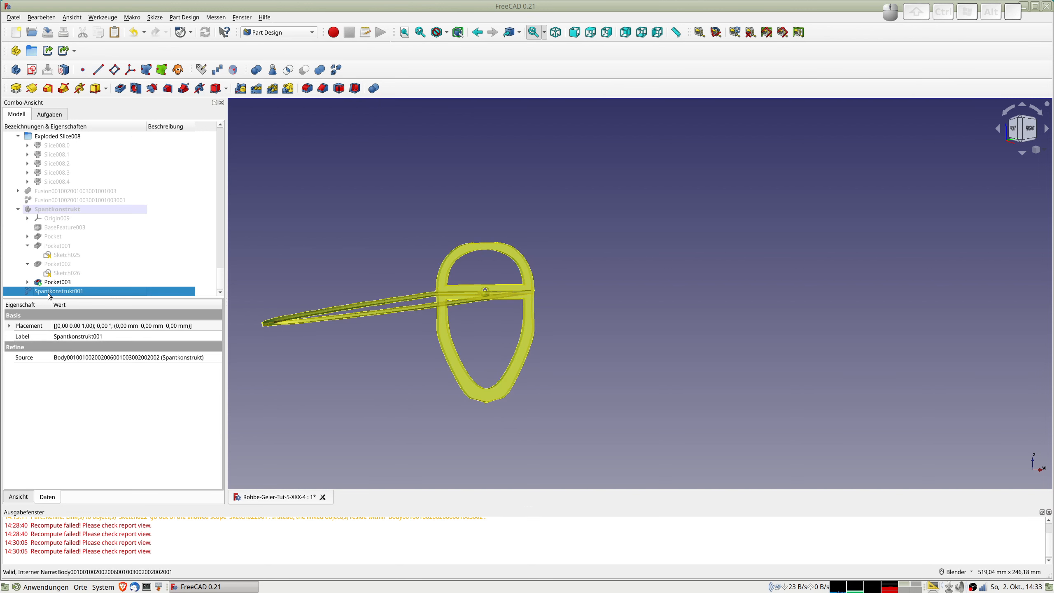
middle_drag(322, 268, 487, 242)
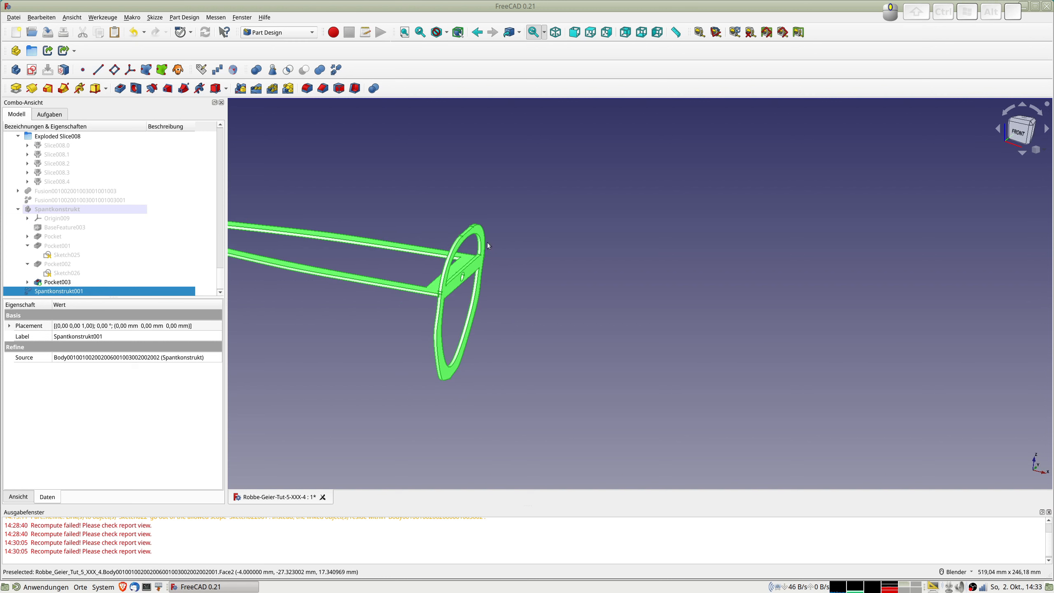
Show the Rumpf hull around the former construction and check how the two fit together
scroll(79, 199, up, 2)
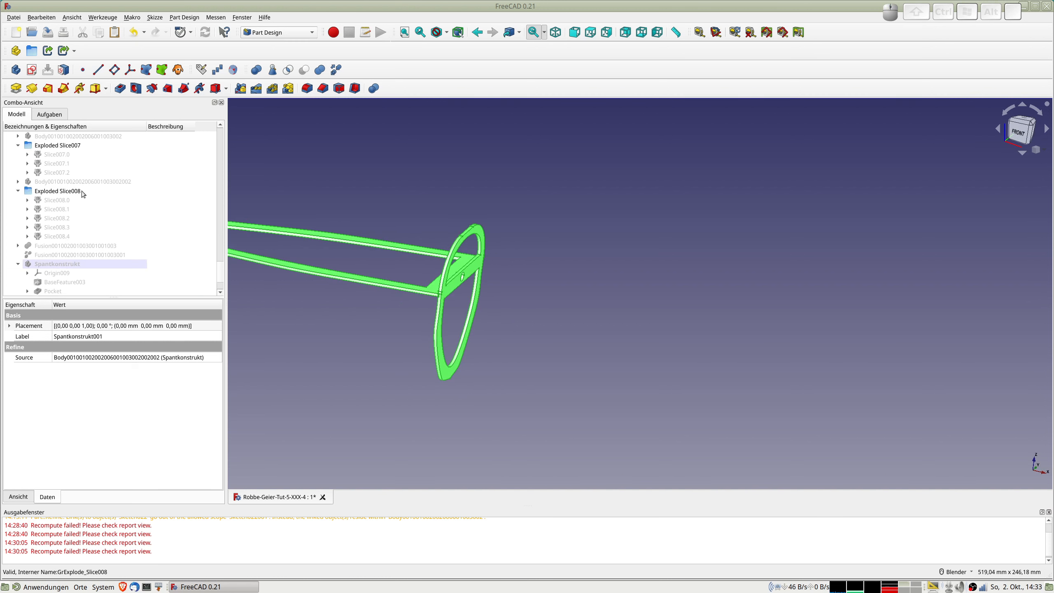
scroll(54, 220, up, 3)
click(44, 192)
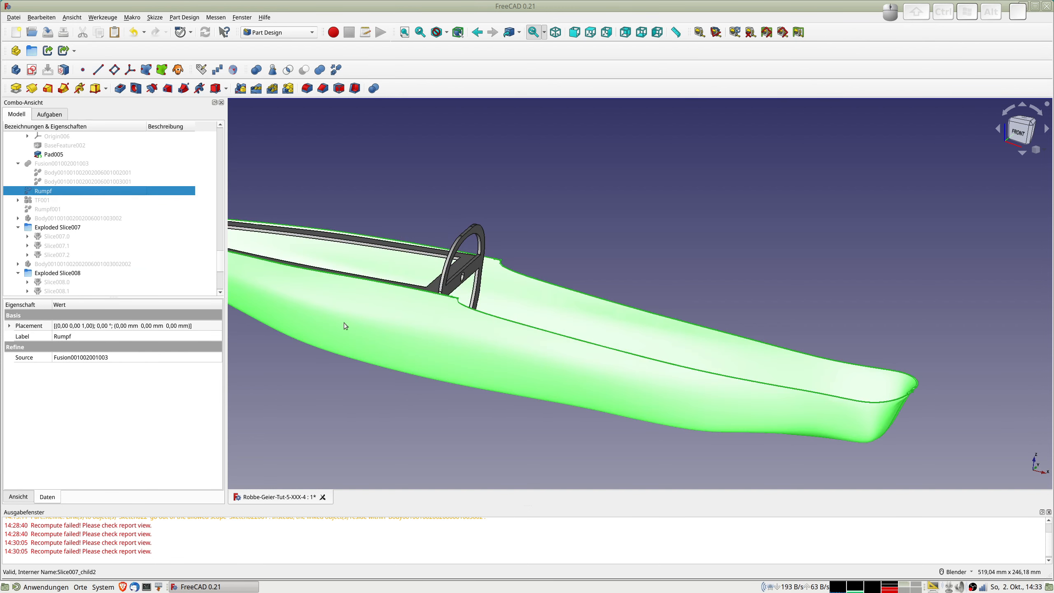
shift+middle_drag(435, 339, 582, 344)
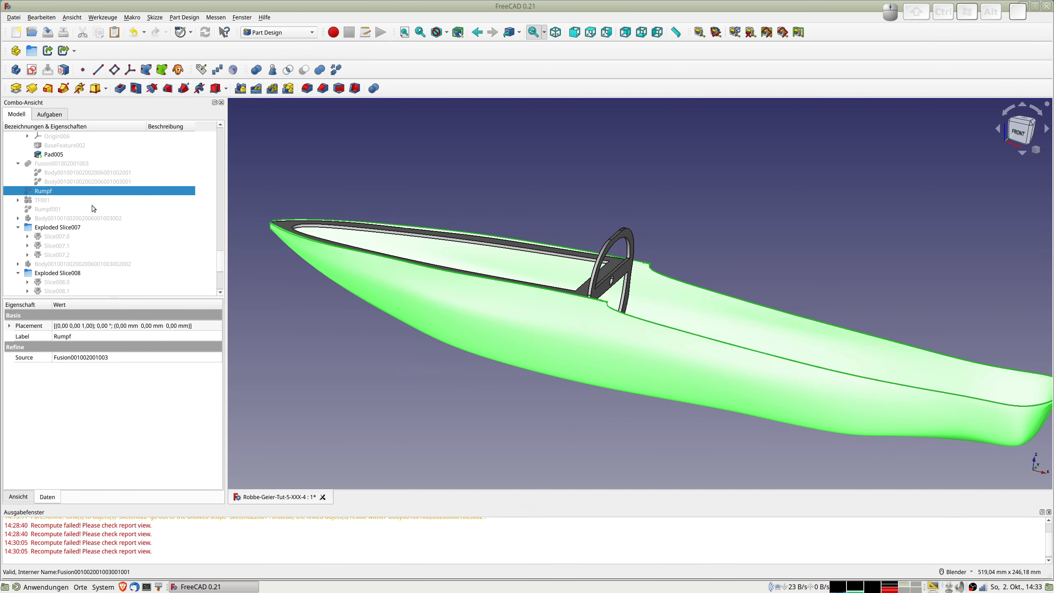
scroll(547, 292, up, 4)
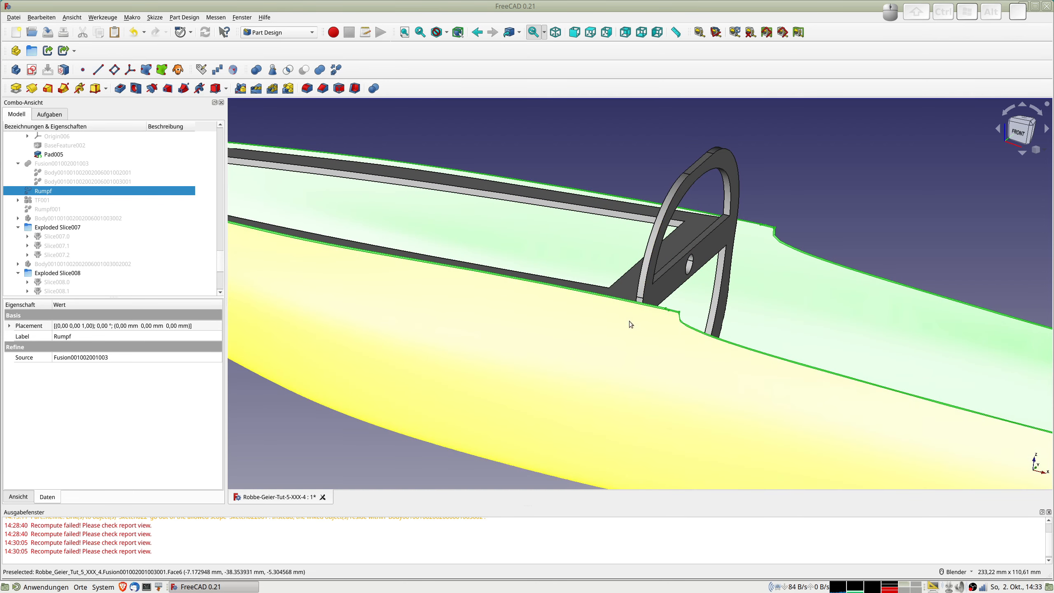
Create a refined copy of the Rumpf hull and switch to the Part workbench
click(459, 302)
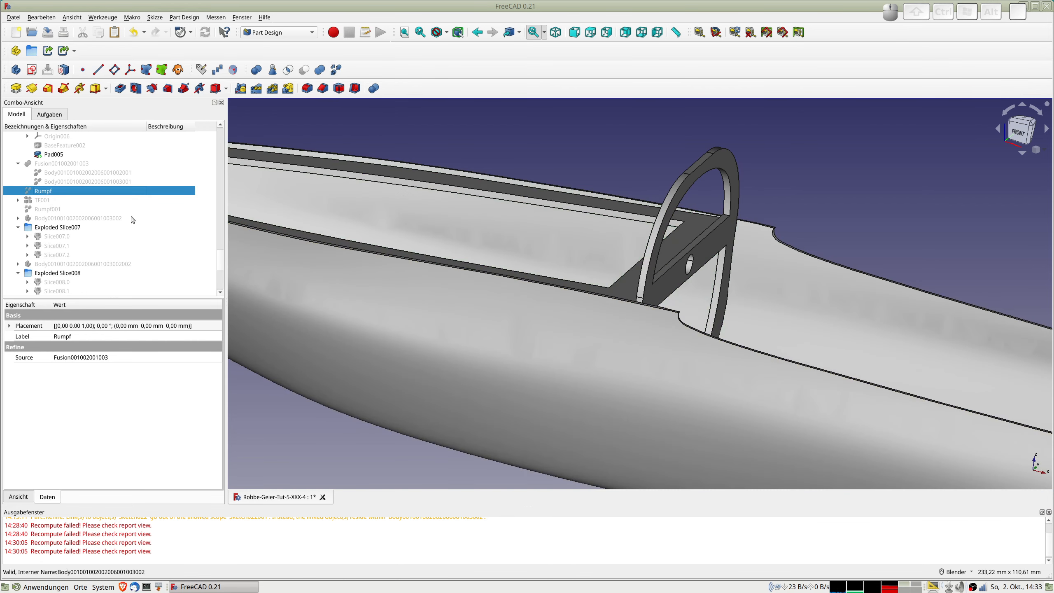
scroll(128, 220, down, 5)
click(49, 291)
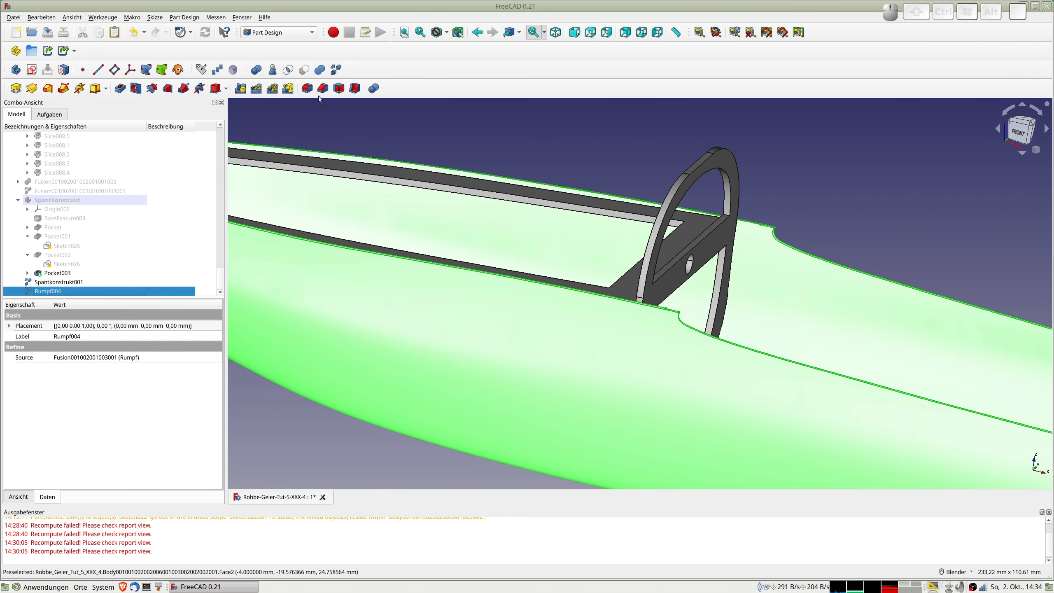
click(270, 33)
click(262, 24)
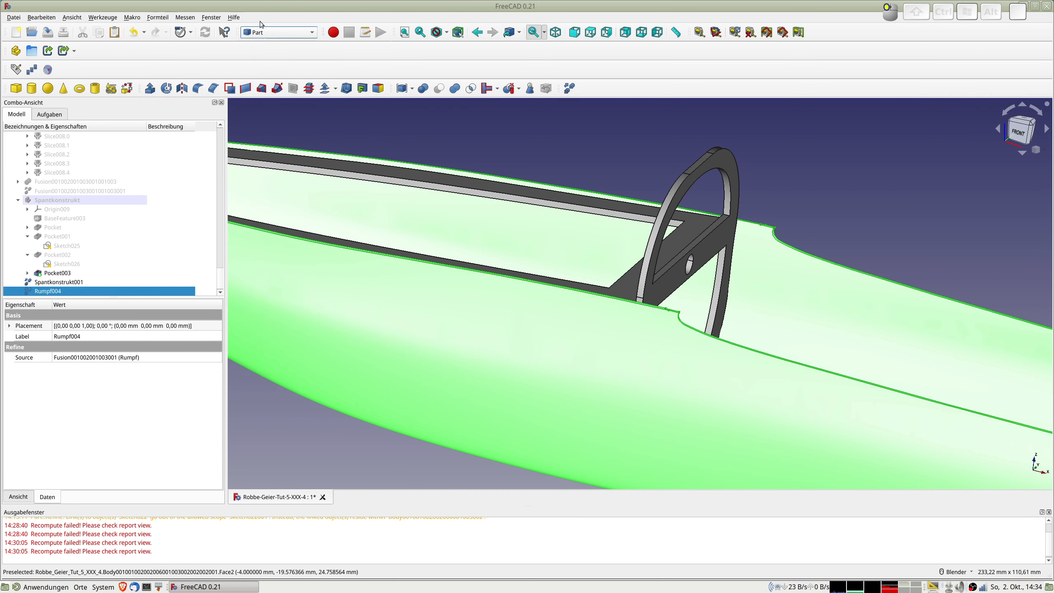
click(157, 18)
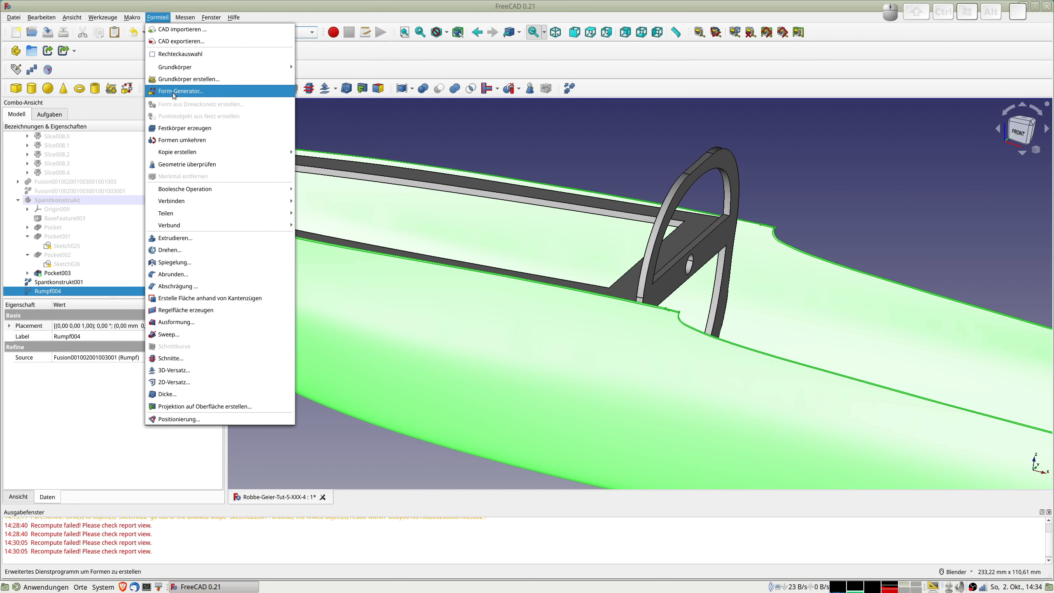
click(173, 91)
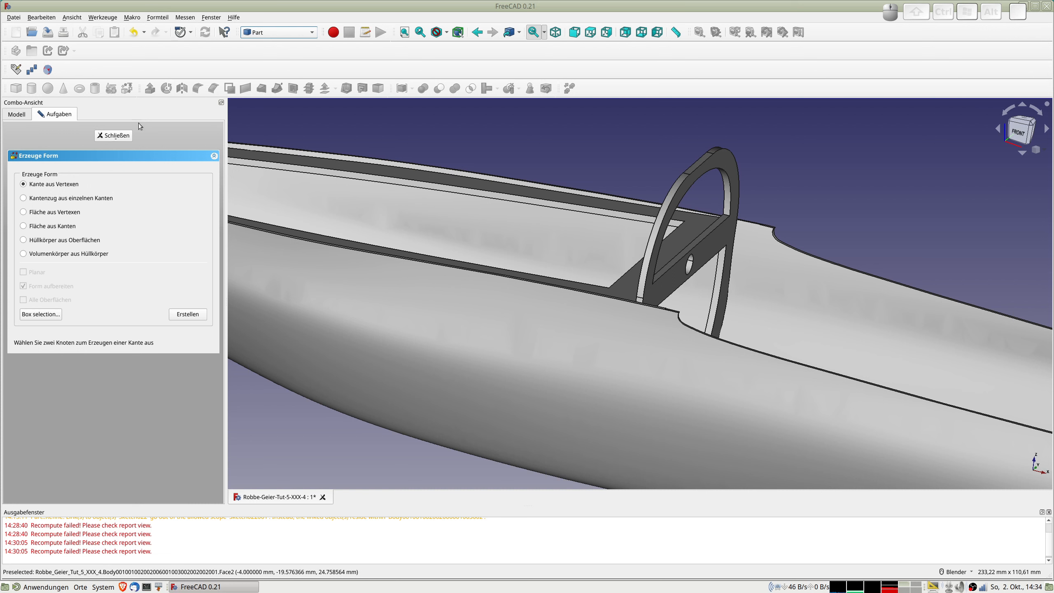
click(113, 136)
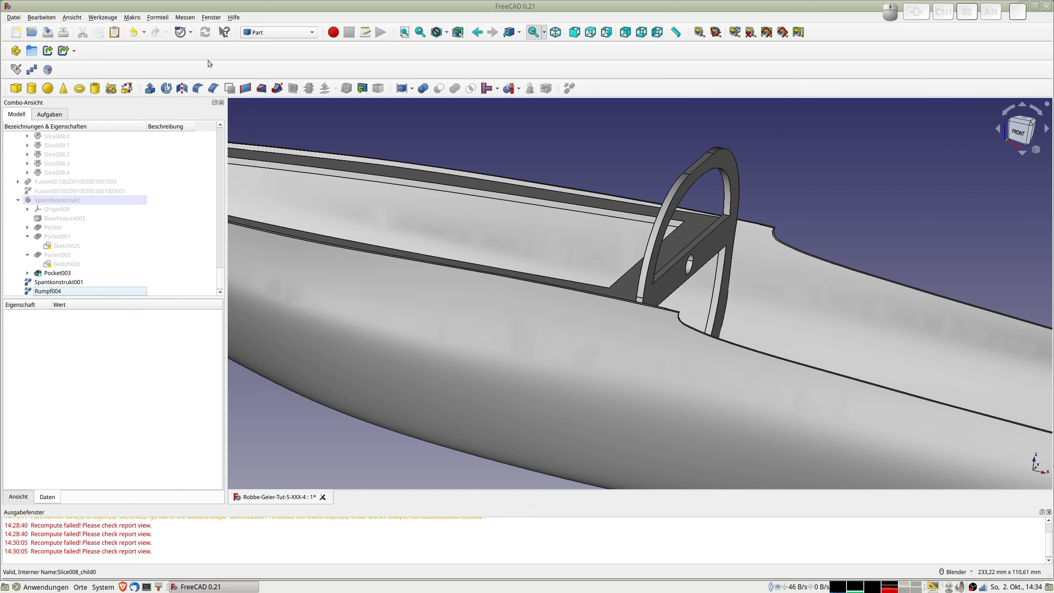
Create a plane primitive with a length and width of 150 mm at the origin
click(158, 18)
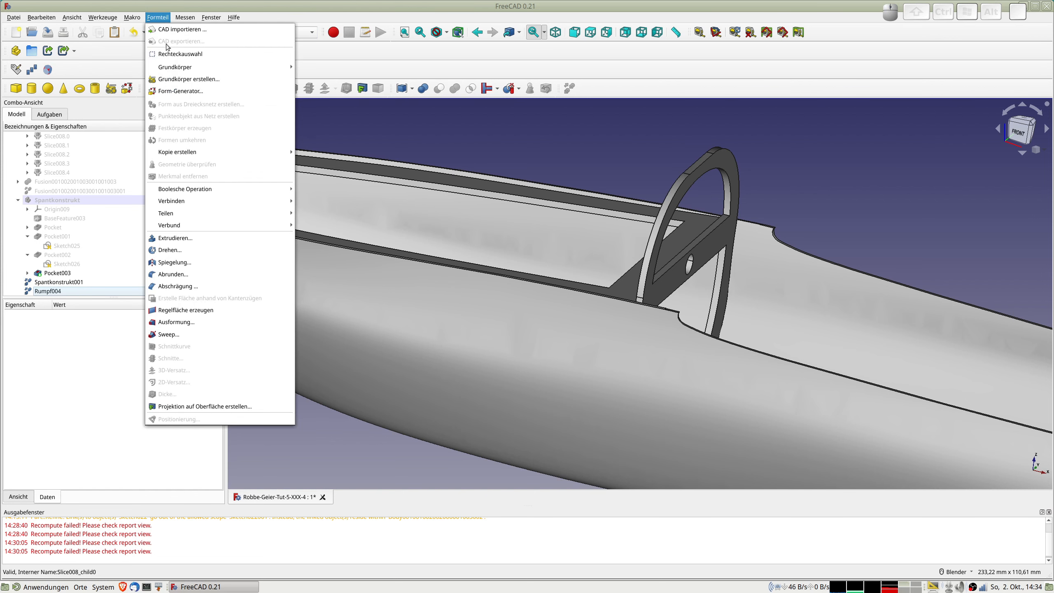
click(183, 80)
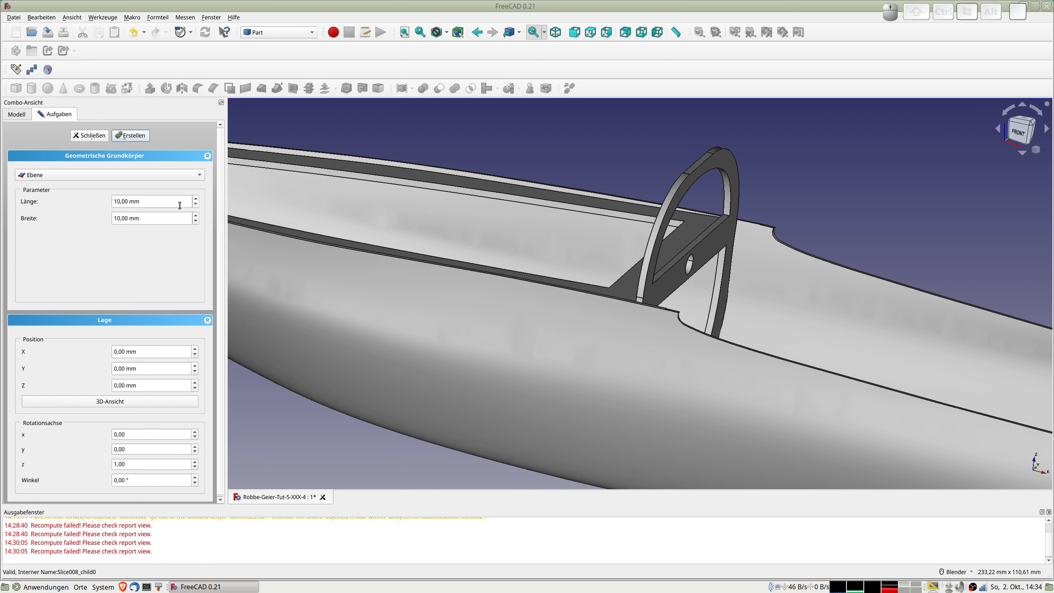
click(154, 203)
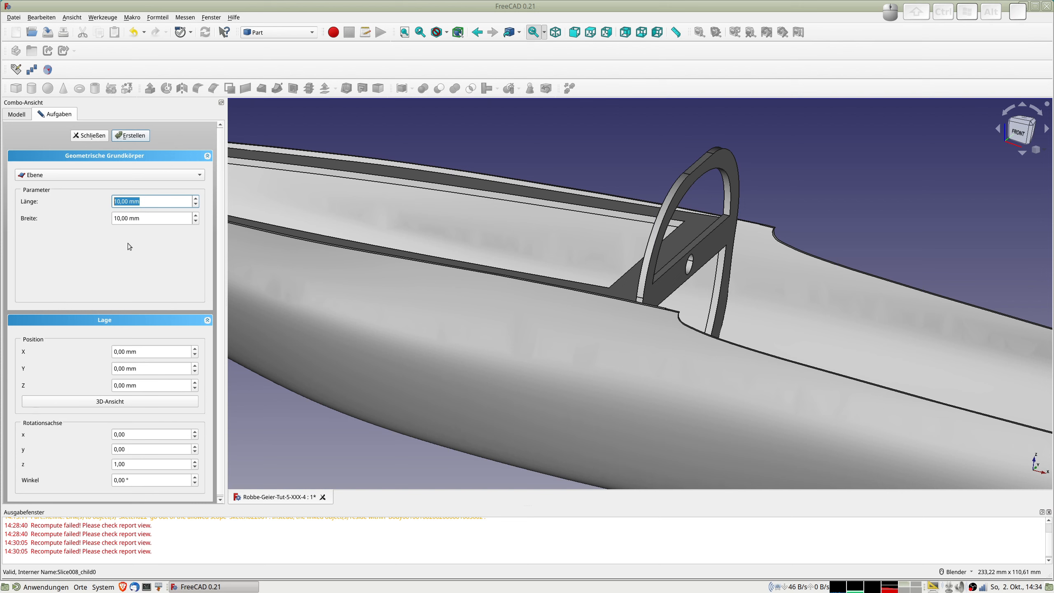
text(150)
key(Tab)
text(15)
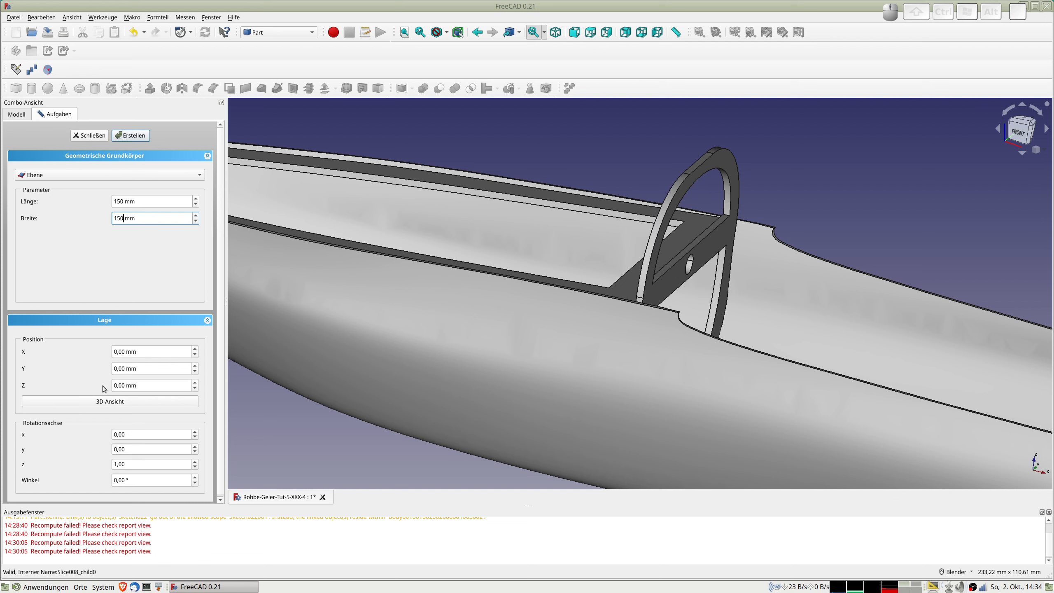
click(127, 137)
scroll(643, 290, up, 3)
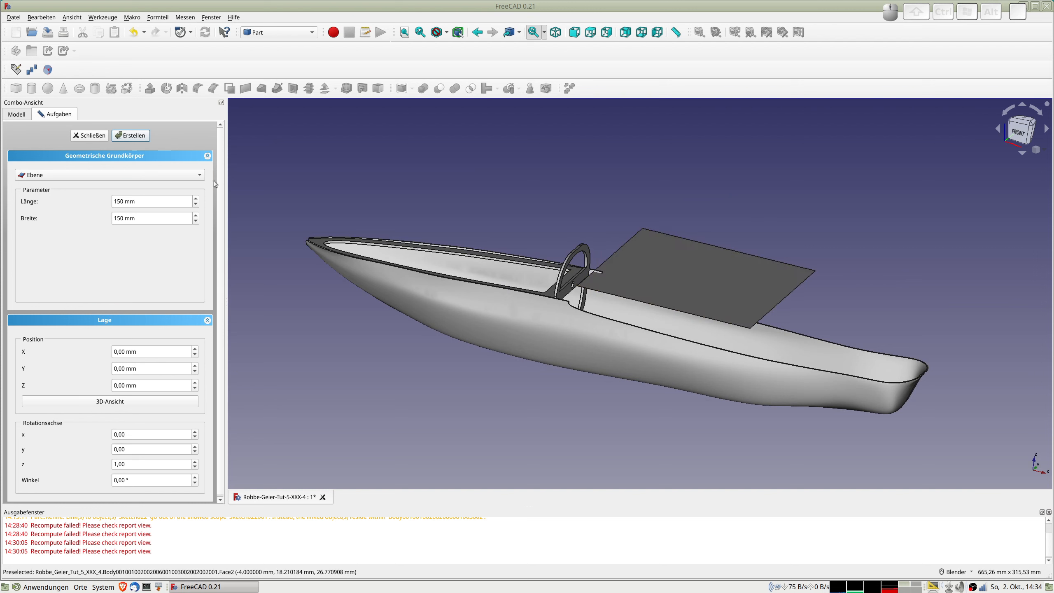
click(90, 136)
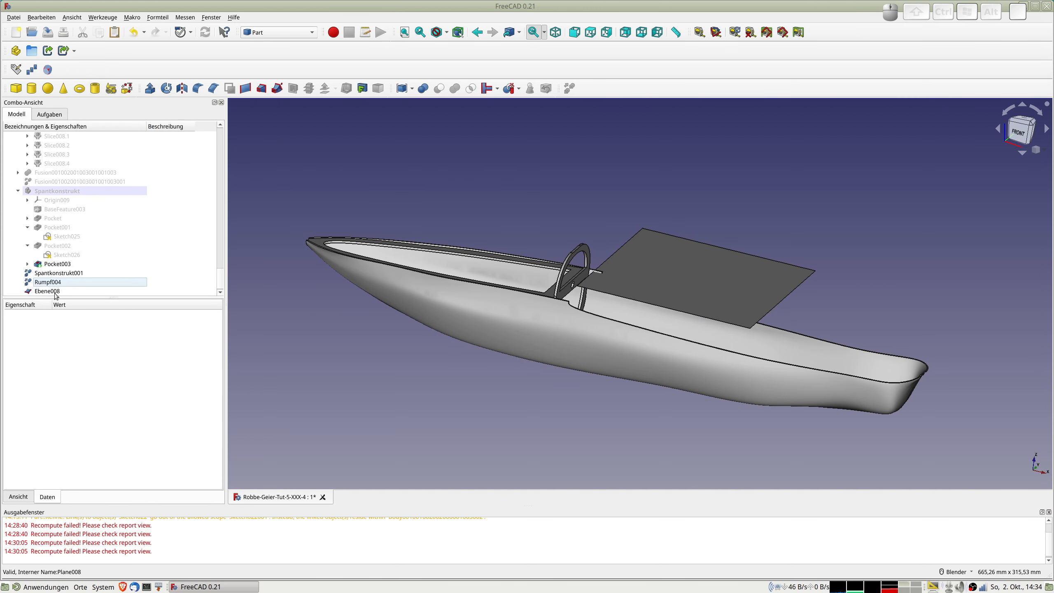
Rotate the new plane 90° about the Y axis so it stands upright across the hull
click(50, 291)
right_click(57, 294)
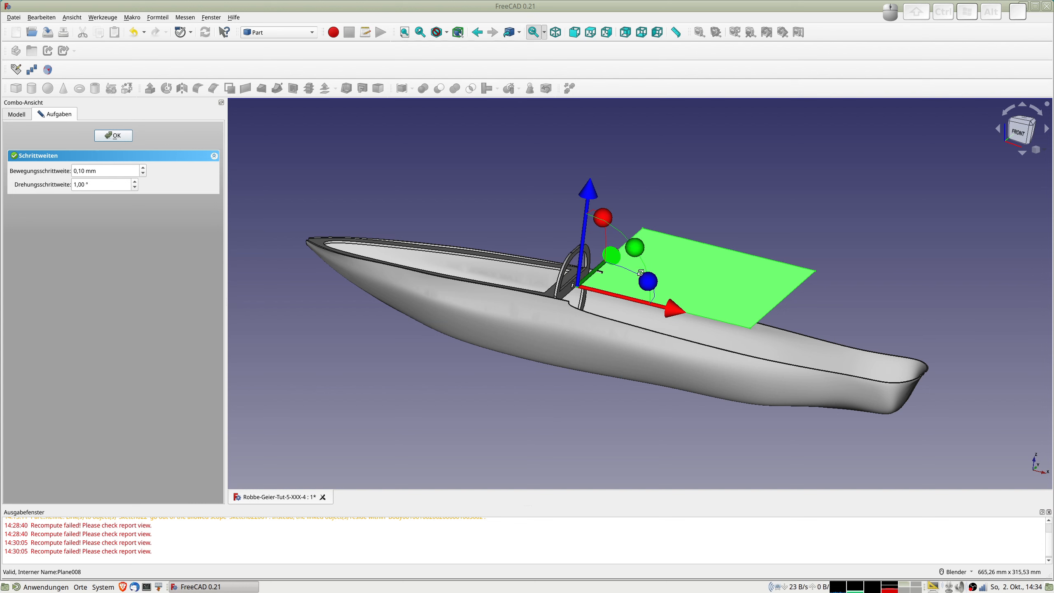
middle_drag(613, 221, 657, 228)
drag(657, 228, 653, 335)
middle_drag(652, 407, 795, 419)
key(1)
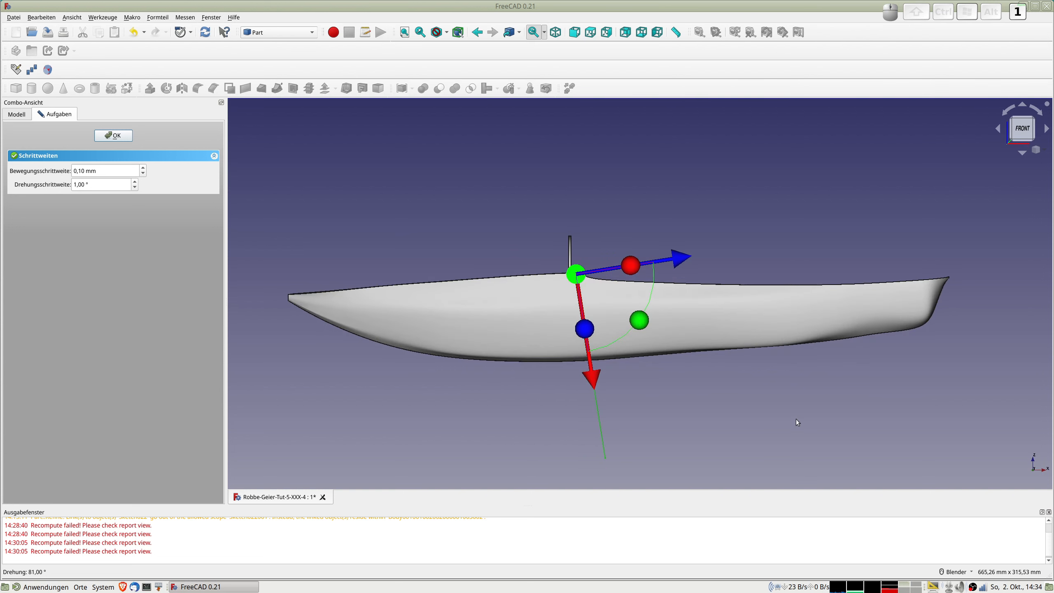
drag(642, 327, 637, 333)
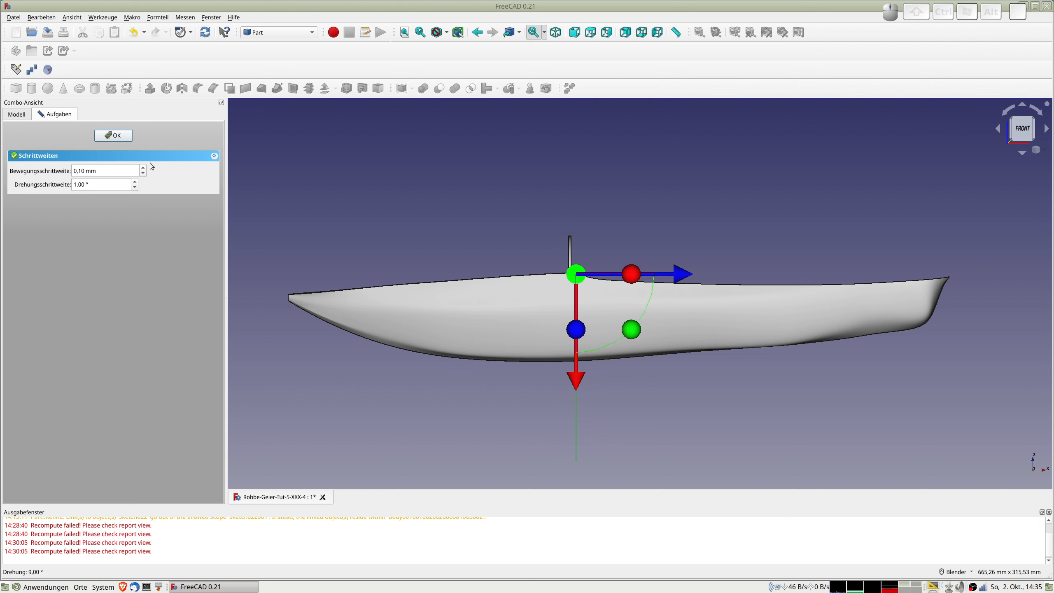
click(116, 134)
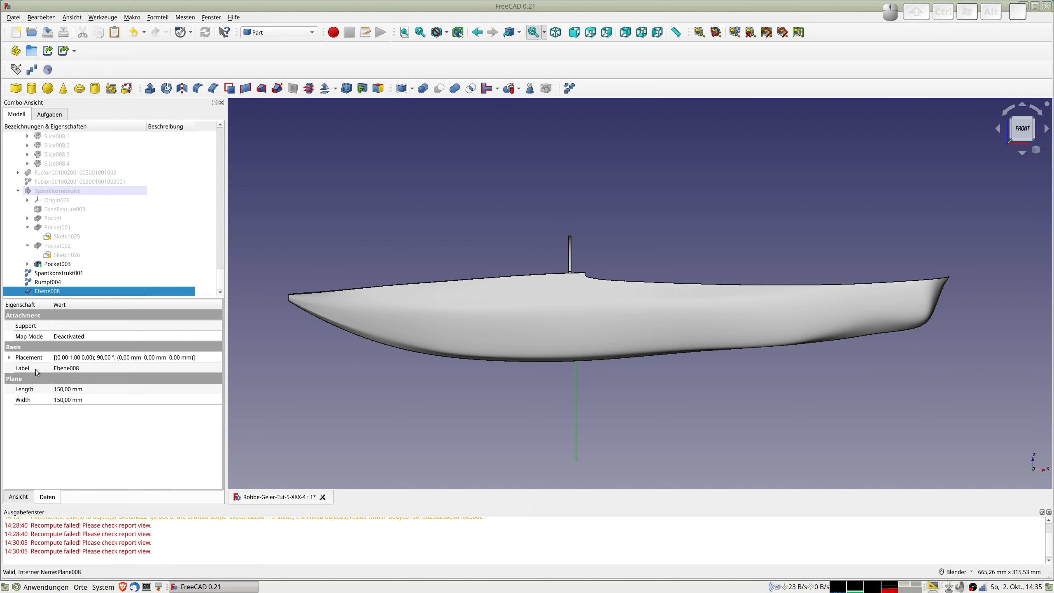
click(7, 357)
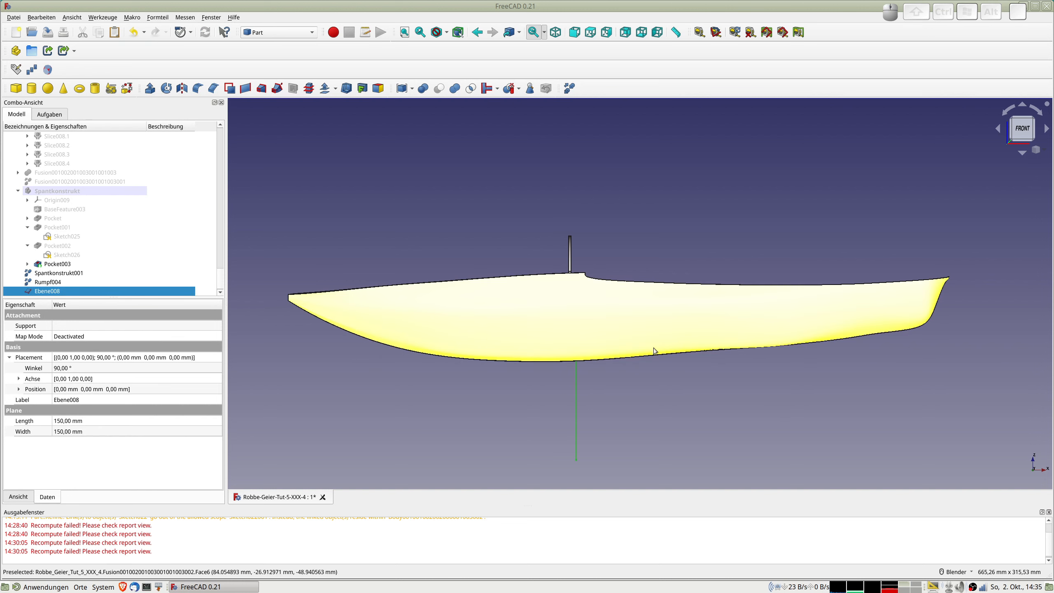
Shift the upright plane to about -51.4 mm in Y and 9 mm in Z so it spans the hull's cross-section
scroll(571, 330, up, 3)
middle_drag(571, 329, 662, 382)
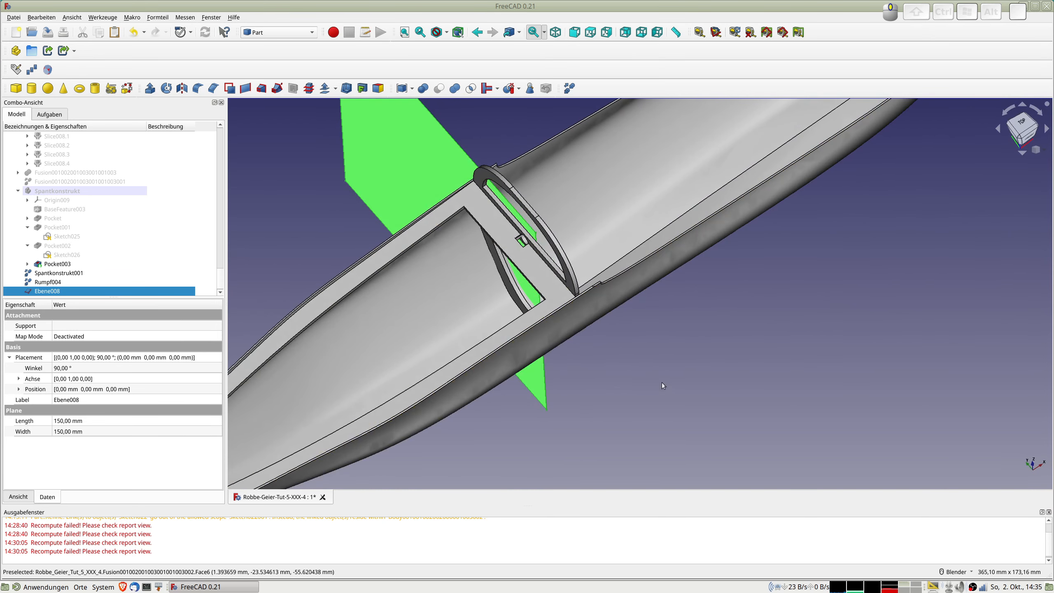
right_click(60, 293)
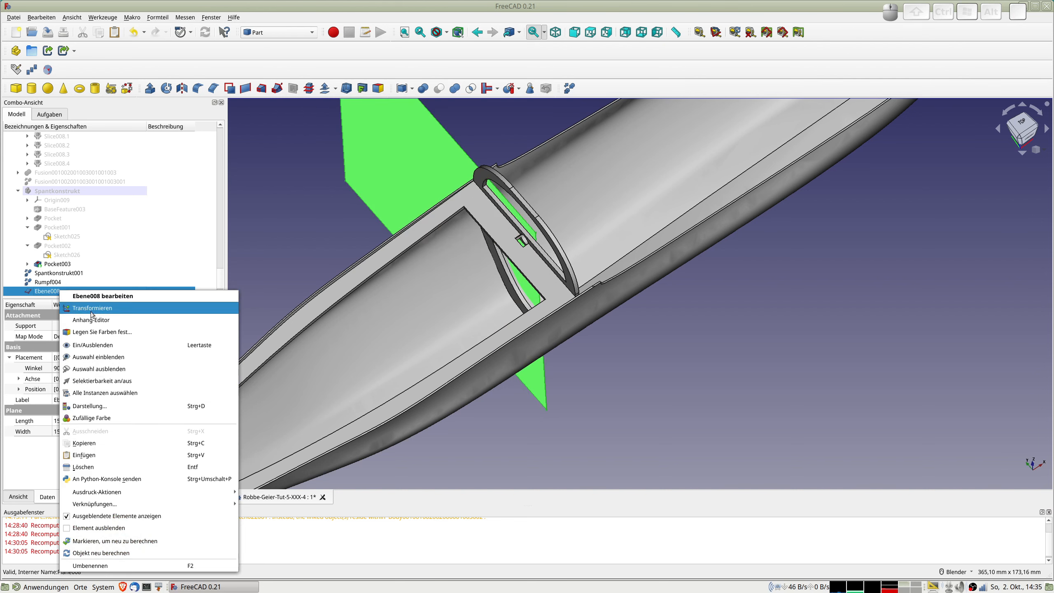
click(91, 310)
middle_drag(595, 306, 513, 147)
drag(494, 143, 571, 215)
middle_drag(645, 295, 613, 302)
drag(599, 308, 605, 289)
middle_drag(657, 277, 653, 309)
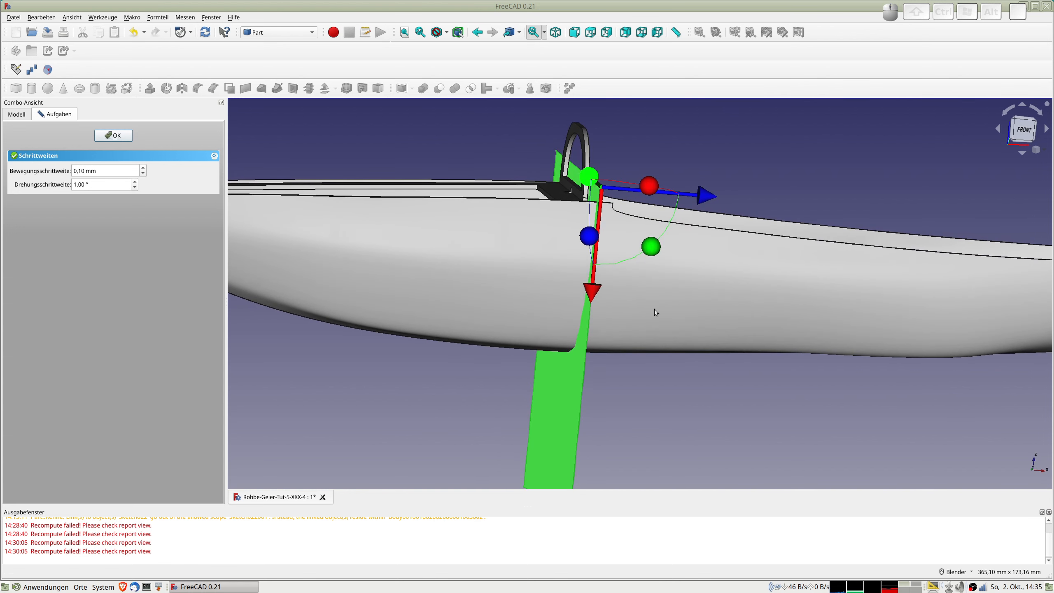
Move the plane along X to -5 mm, in the middle of the former's thickness
key(1)
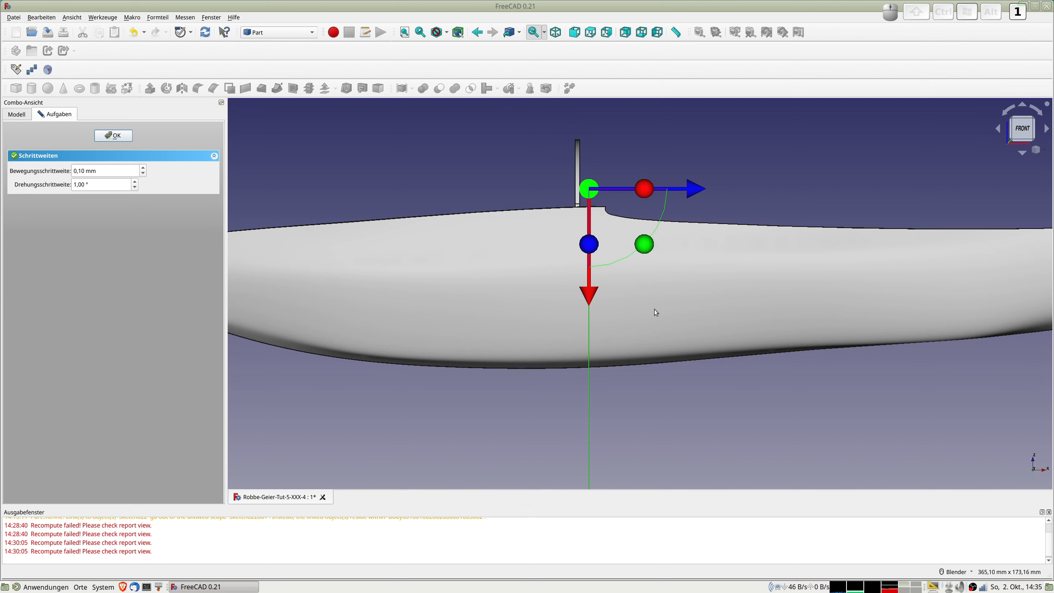
scroll(599, 156, up, 5)
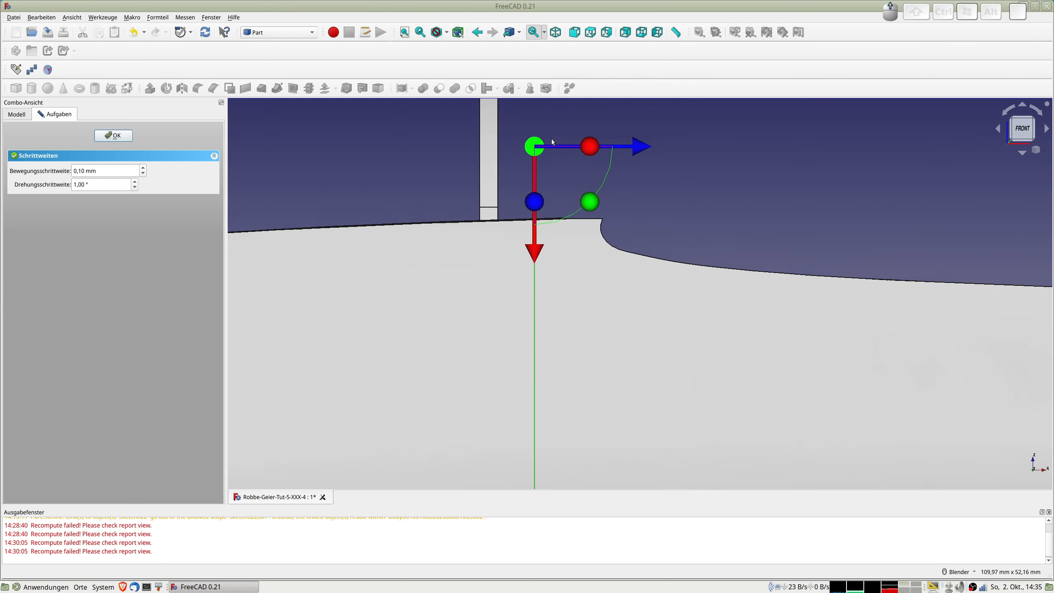
drag(643, 148, 596, 148)
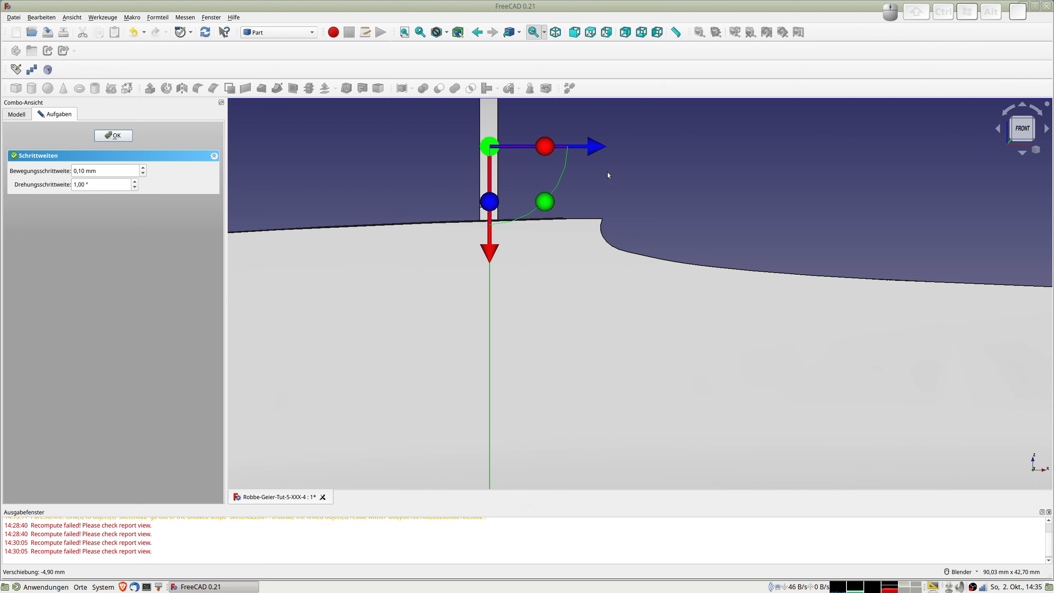
scroll(523, 196, up, 3)
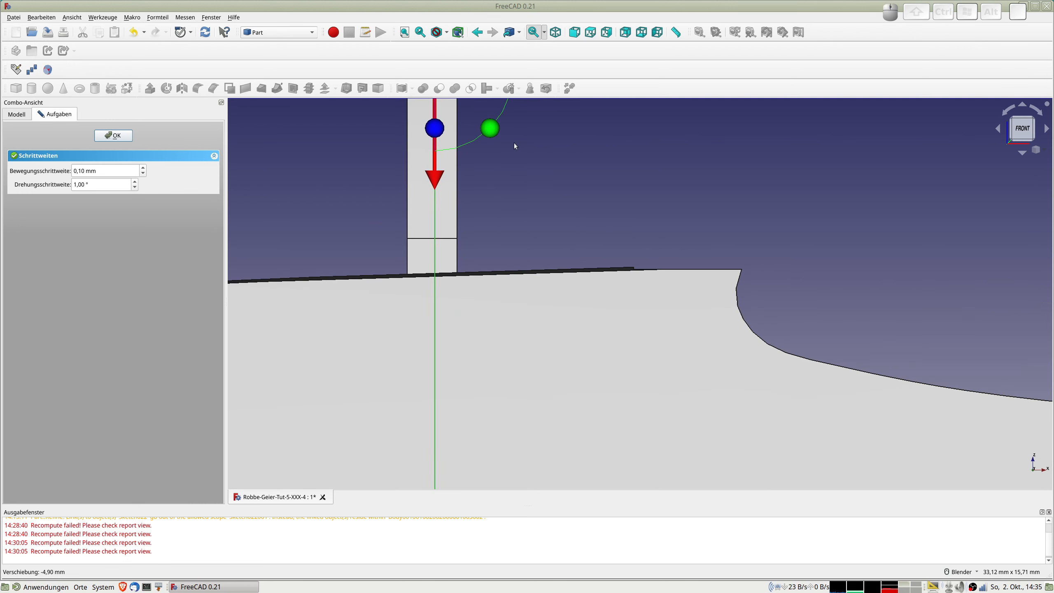
shift+middle_drag(576, 160, 593, 277)
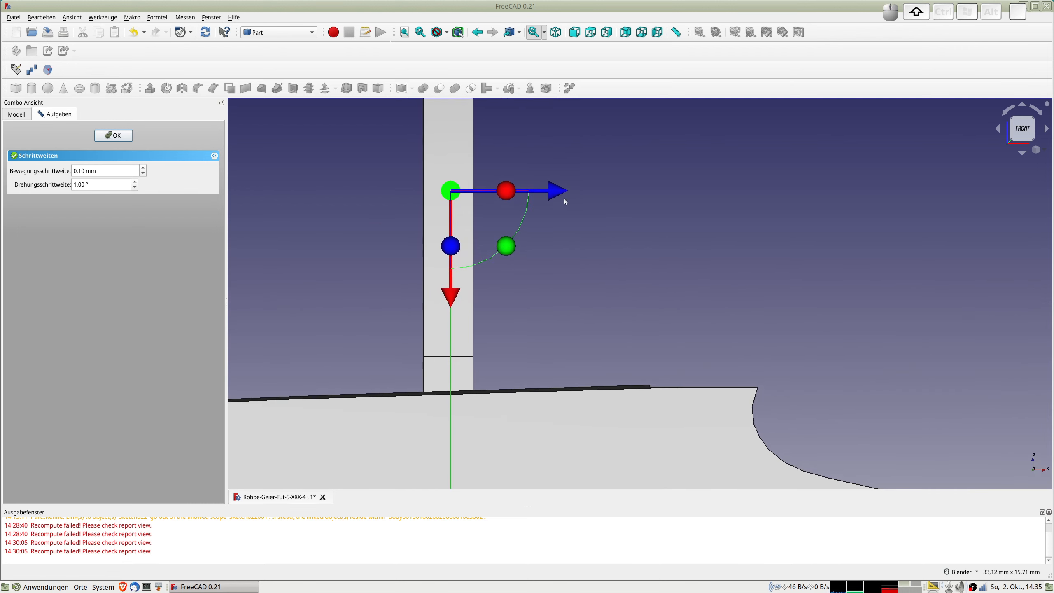
drag(555, 191, 552, 192)
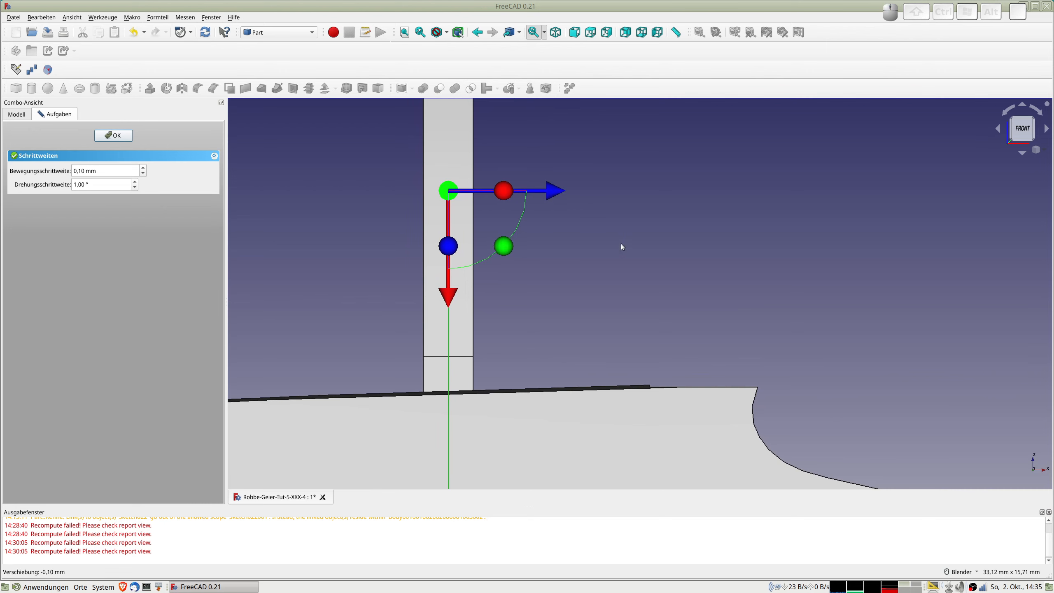
scroll(577, 226, down, 5)
click(116, 138)
middle_drag(290, 258, 528, 288)
scroll(523, 282, down, 6)
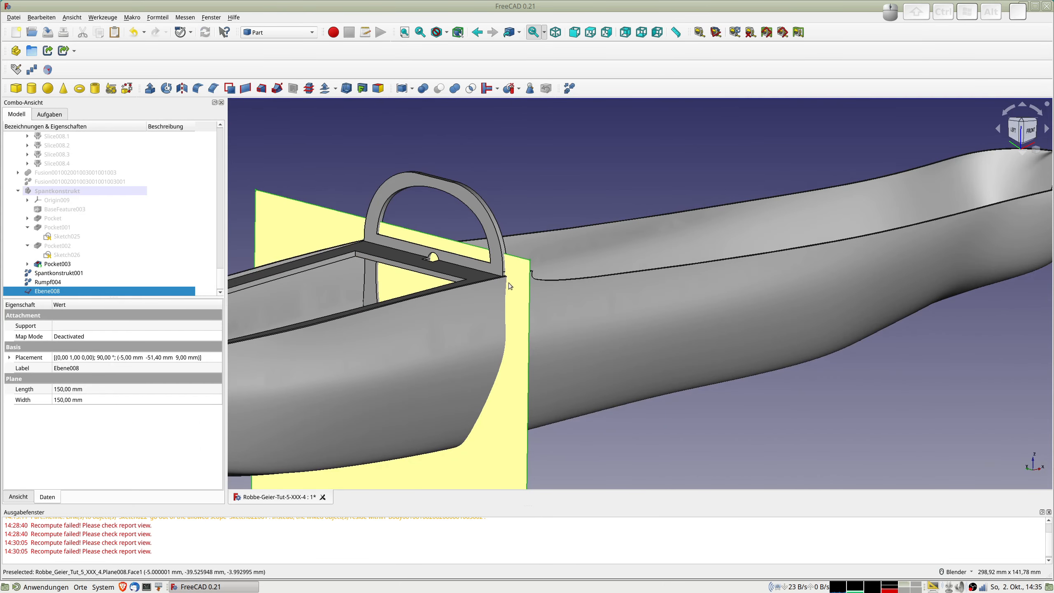
Slice the refined Rumpf004 hull apart with the plane Ebene008 and expand the resulting group
click(52, 283)
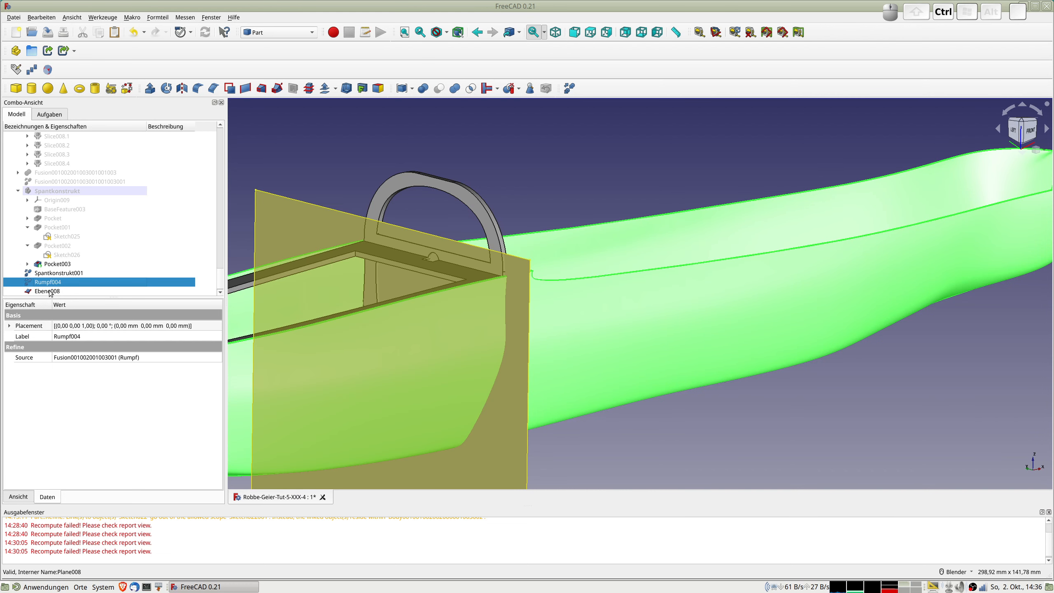
ctrl+click(55, 292)
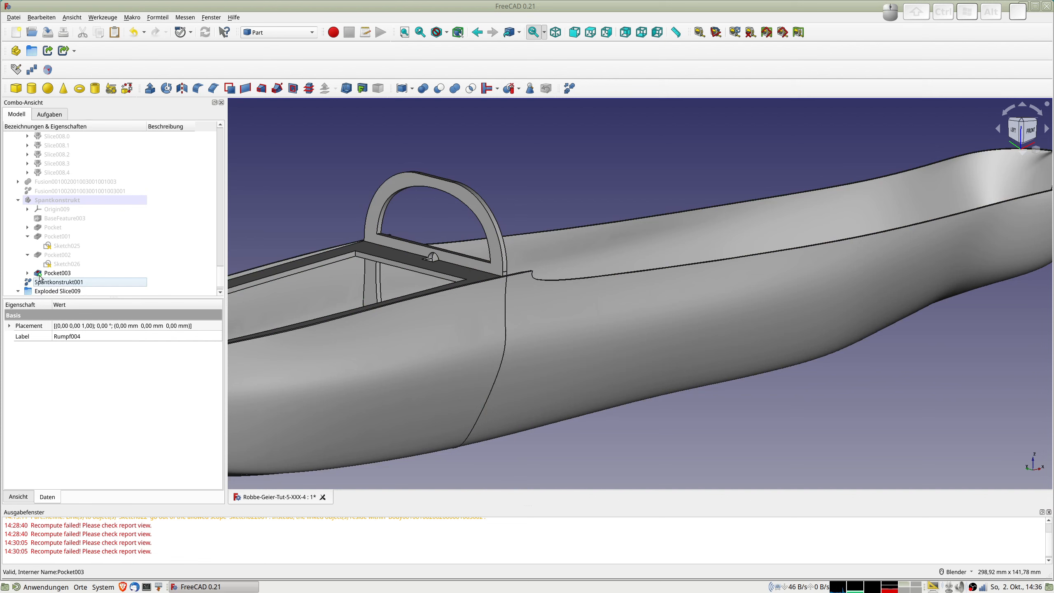
click(17, 291)
Create refined copies of both hull pieces, Slice009.0 and Slice009.1
click(56, 282)
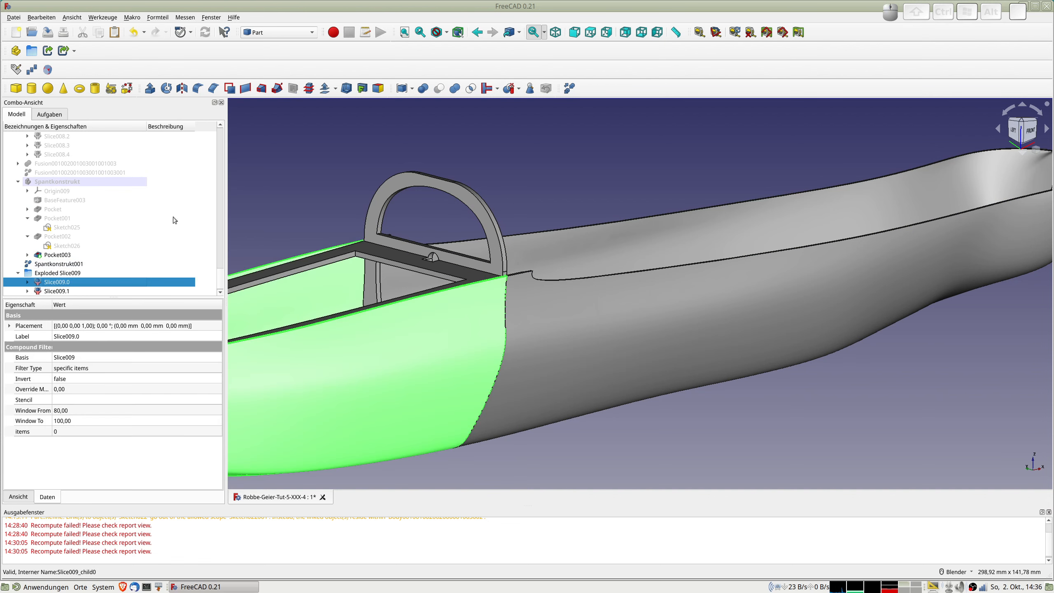
click(570, 88)
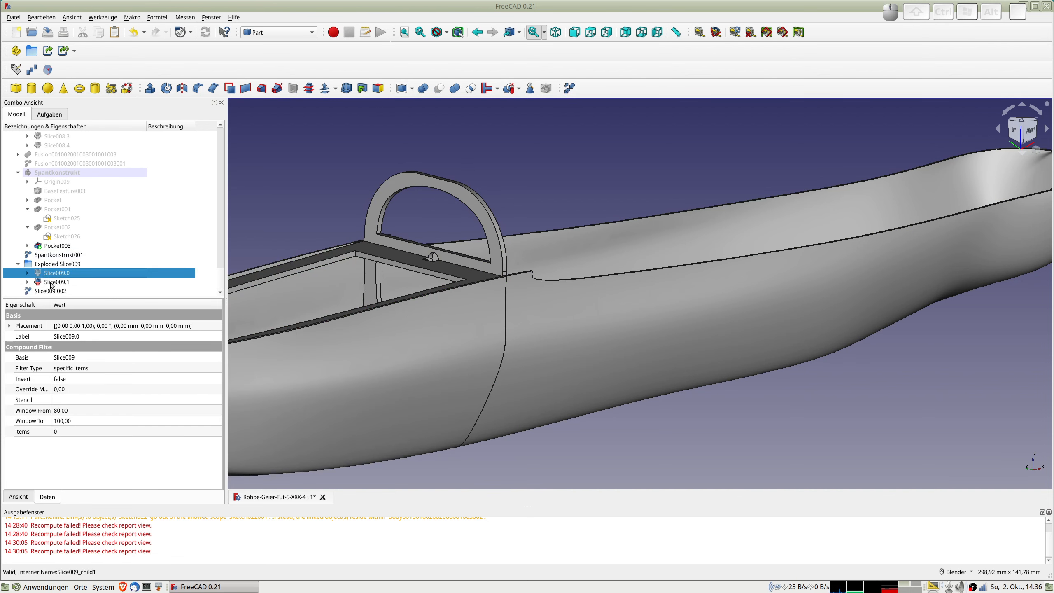
click(58, 281)
click(570, 88)
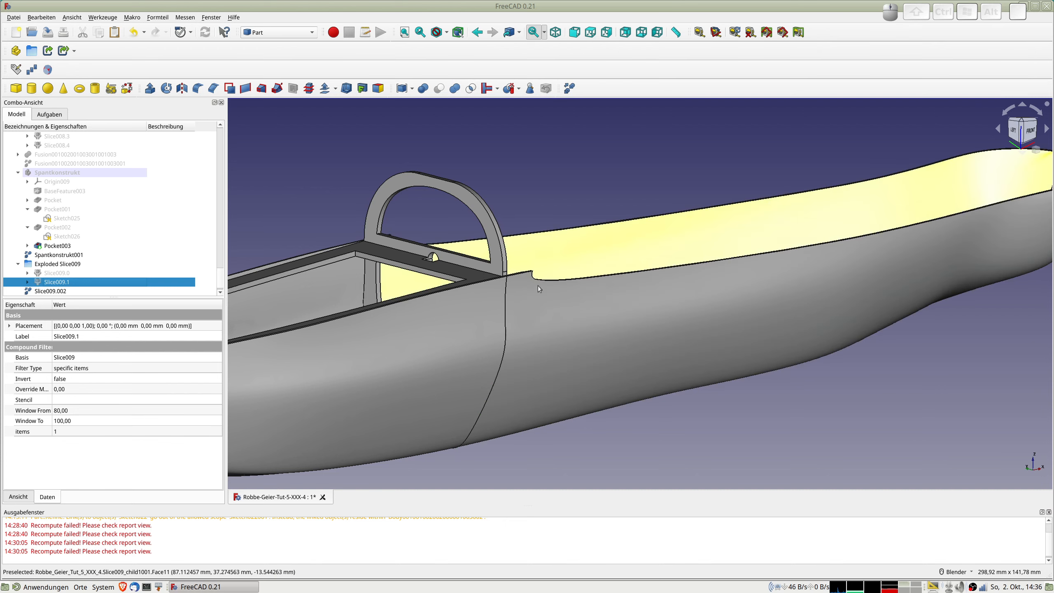
Fuse the refined front hull piece Slice009.002 with the former construction Spantkonstrukt001
click(56, 255)
middle_drag(573, 309, 543, 340)
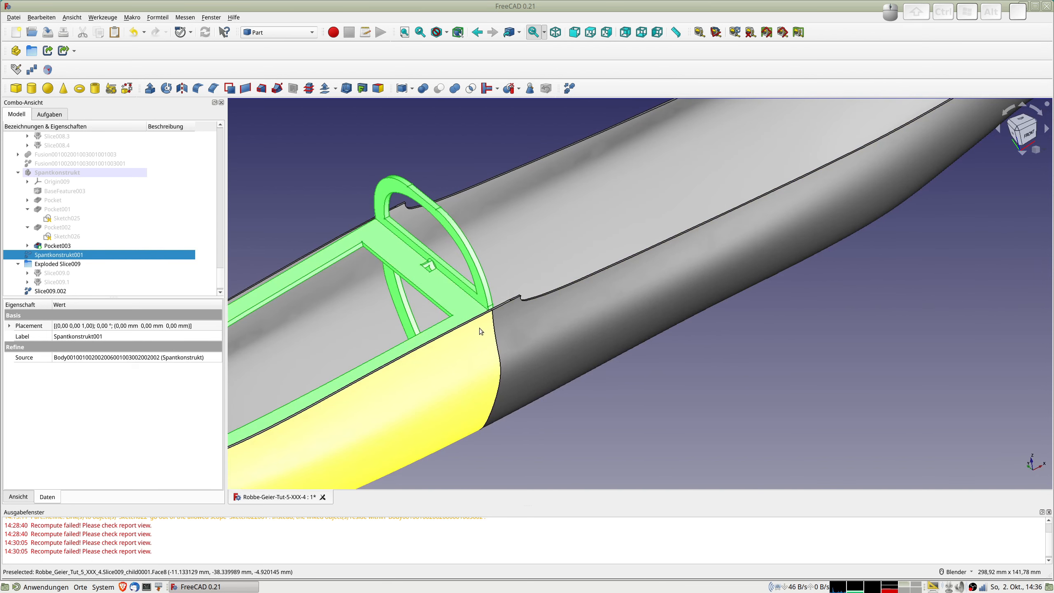
click(50, 291)
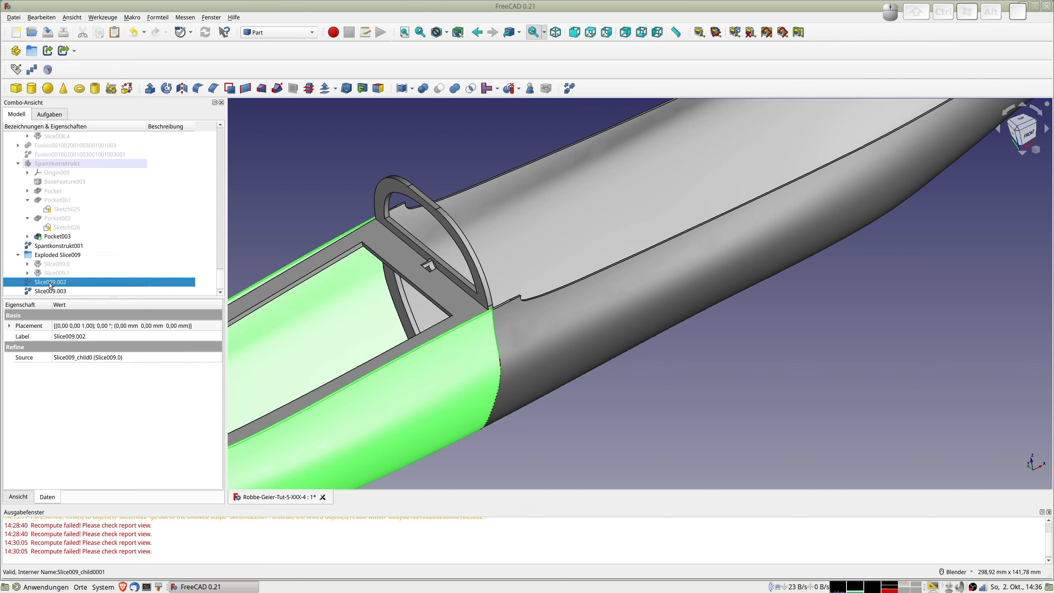
ctrl+click(59, 246)
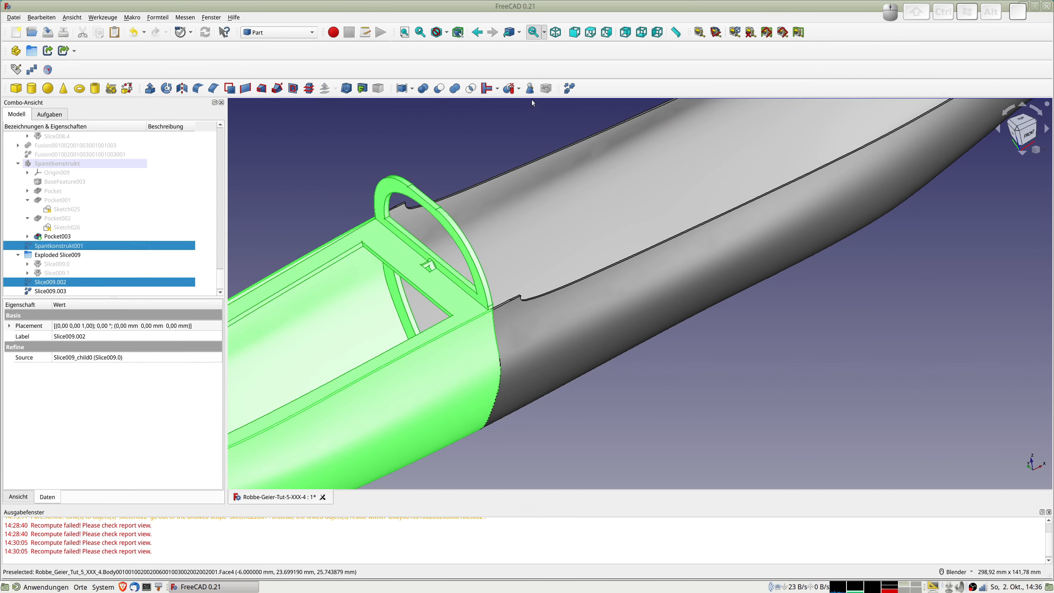
click(456, 90)
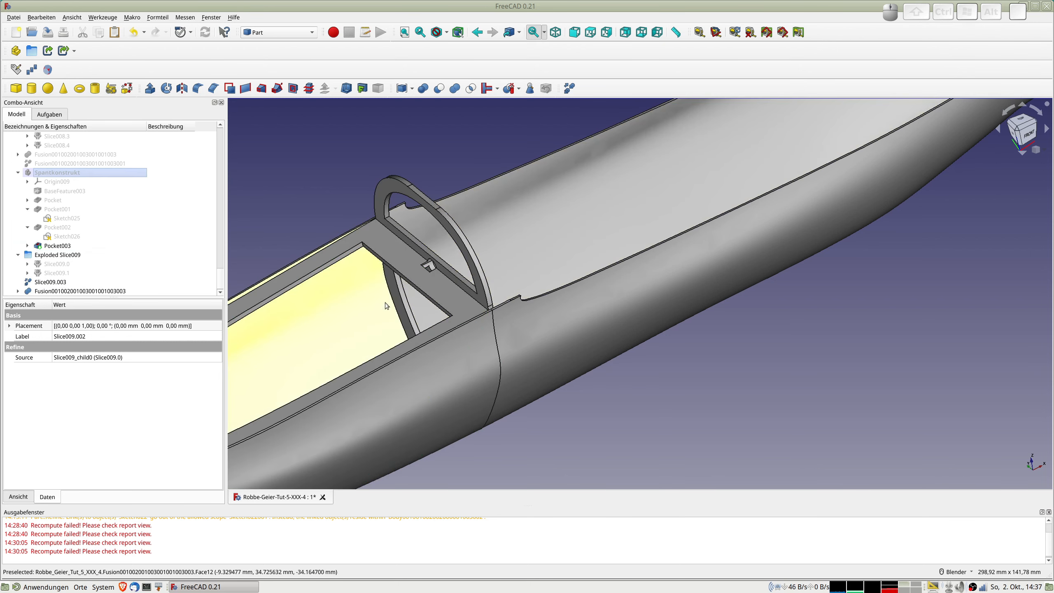
Create a refined copy of the front hull fusion and rename it RumpfVorne
click(425, 264)
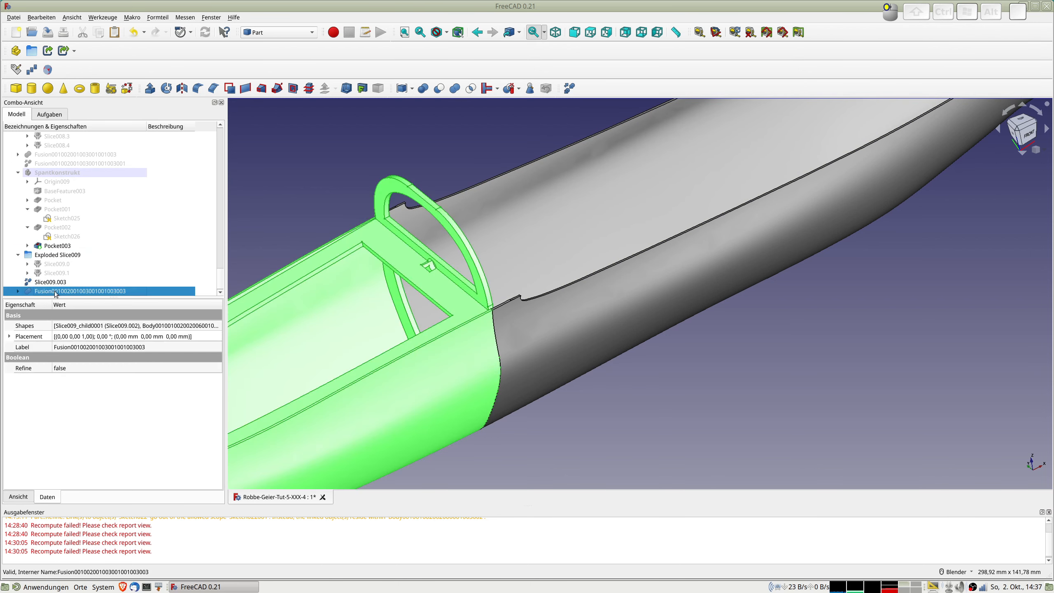
click(570, 88)
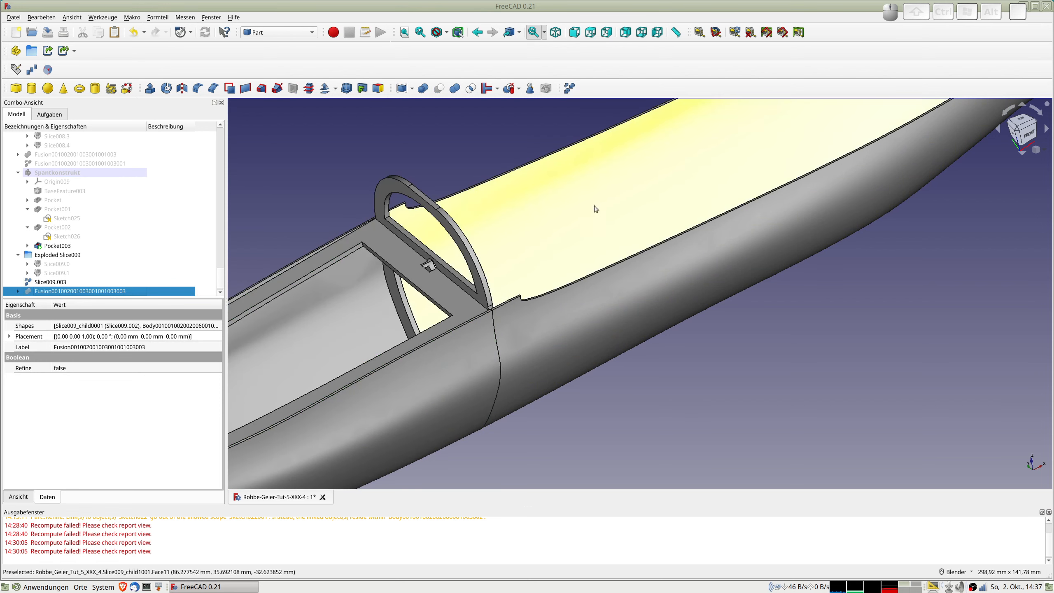
scroll(465, 394, down, 2)
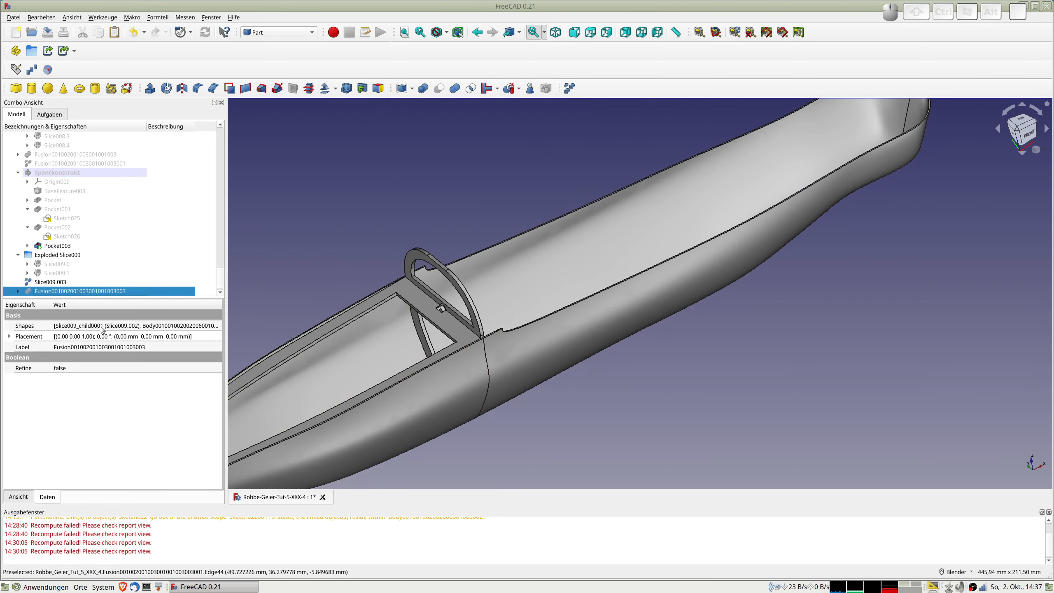
click(48, 291)
key(F2)
text(RumpfVorne)
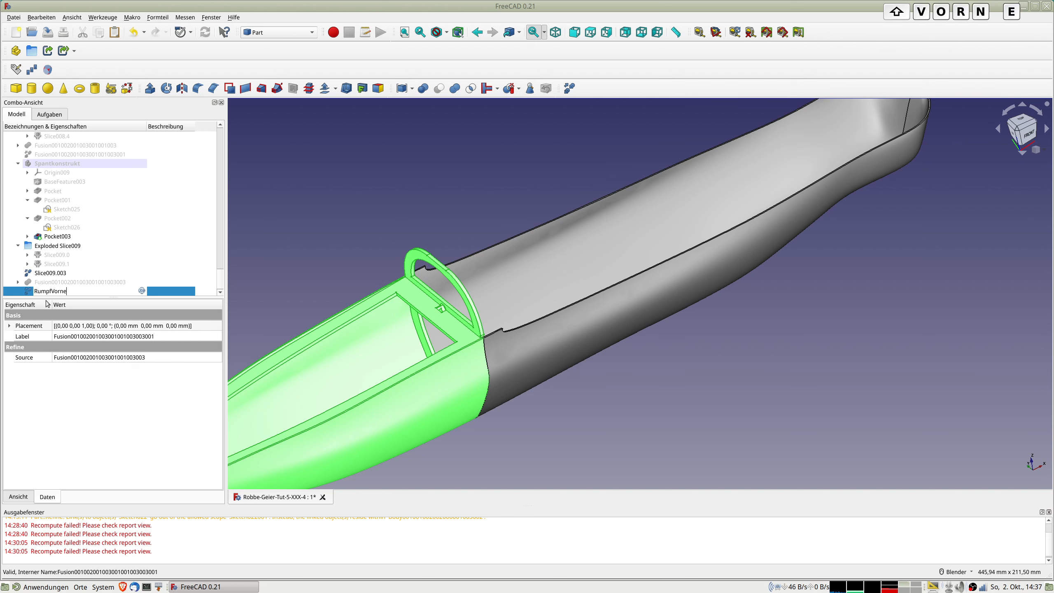
key(Return)
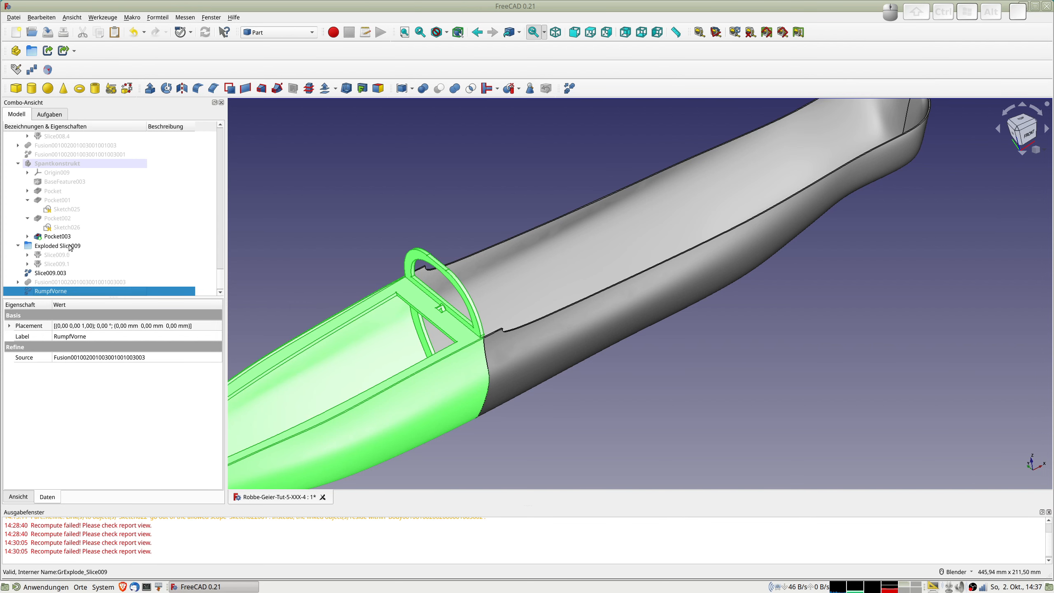
Rename the refined rear hull piece Slice009.003 as RumpfHinten
click(53, 273)
key(F2)
text(RumpfHinten)
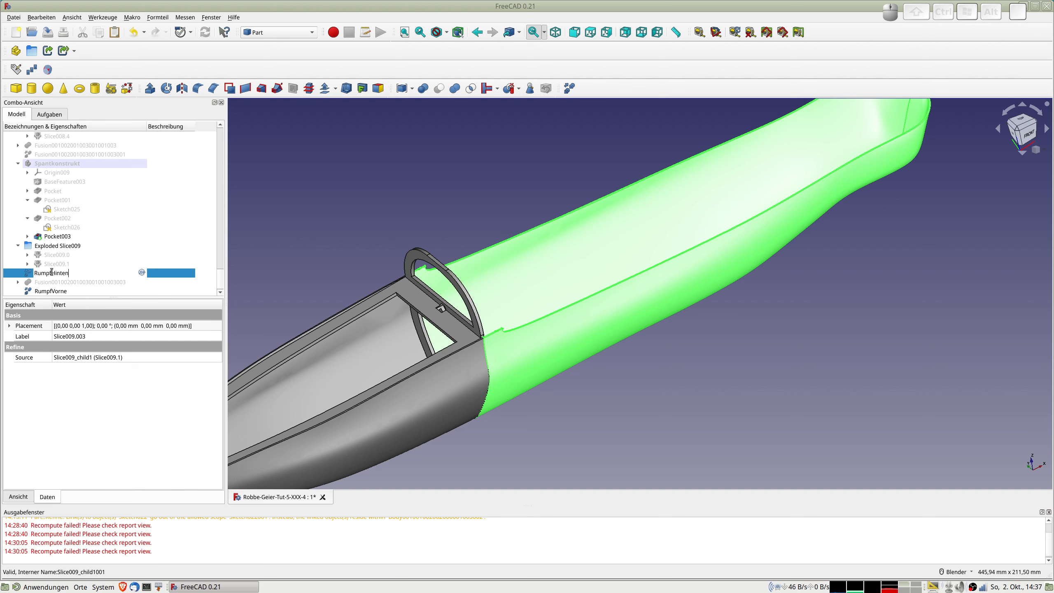
key(Return)
Examine the edge between hull shell and fused former at the rear end of RumpfVorne, with RumpfHinten temporarily hidden
key(space)
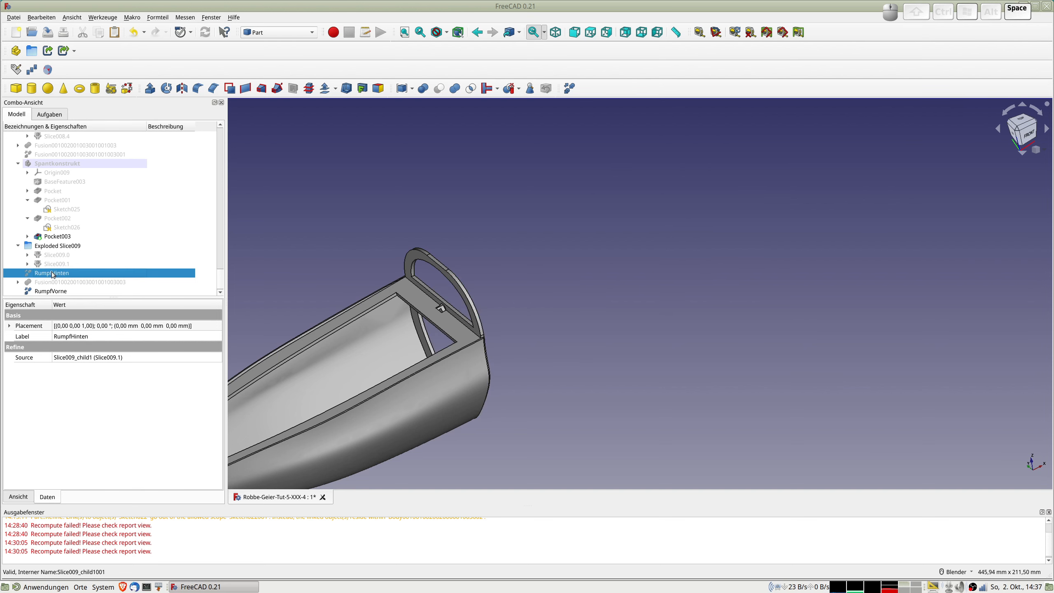
middle_drag(476, 367, 487, 366)
scroll(533, 354, up, 5)
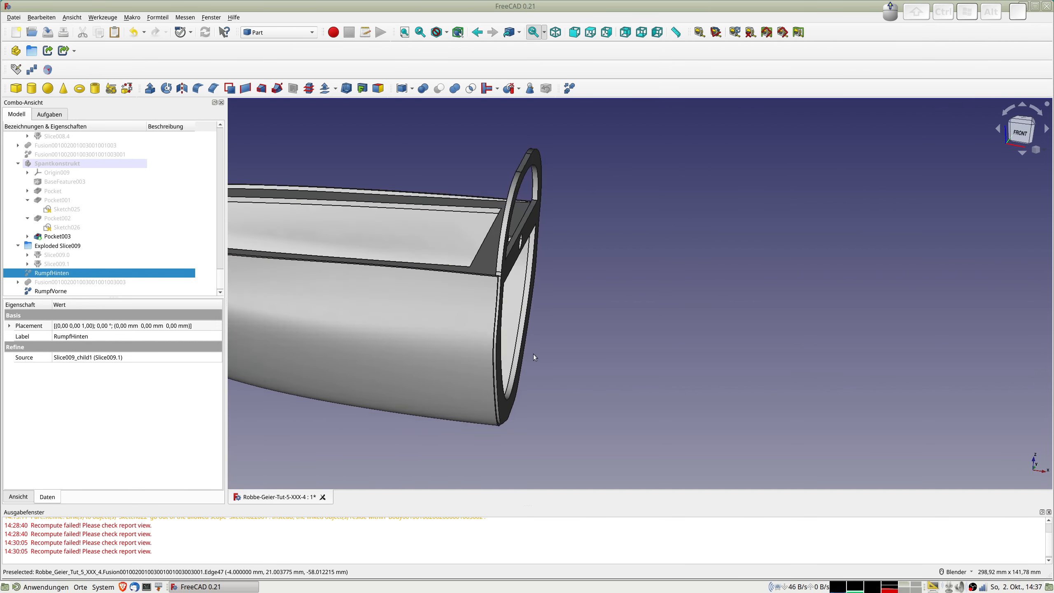
scroll(517, 371, down, 3)
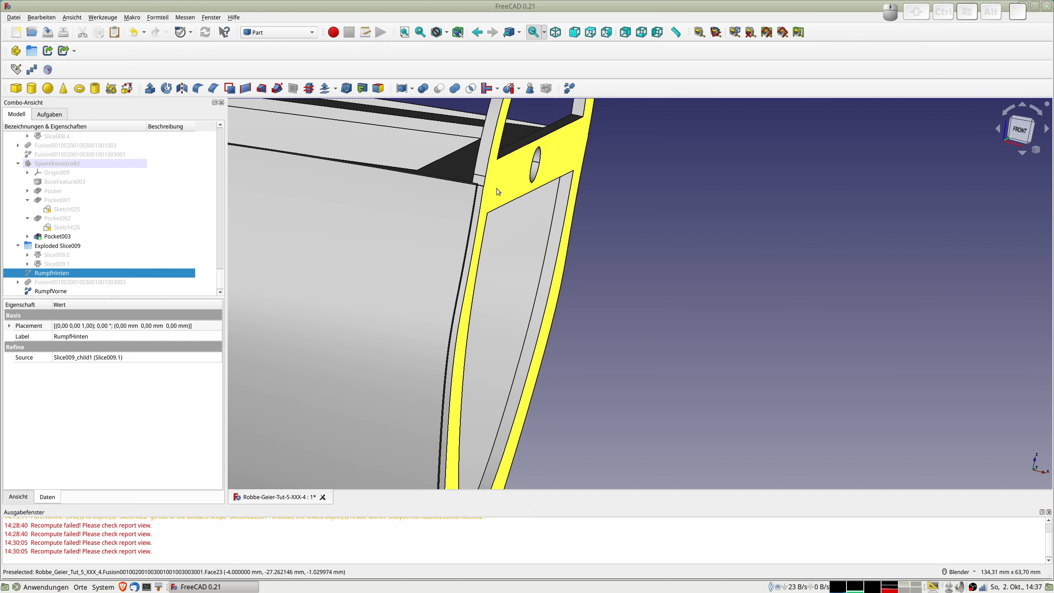
scroll(497, 187, down, 2)
scroll(500, 189, up, 2)
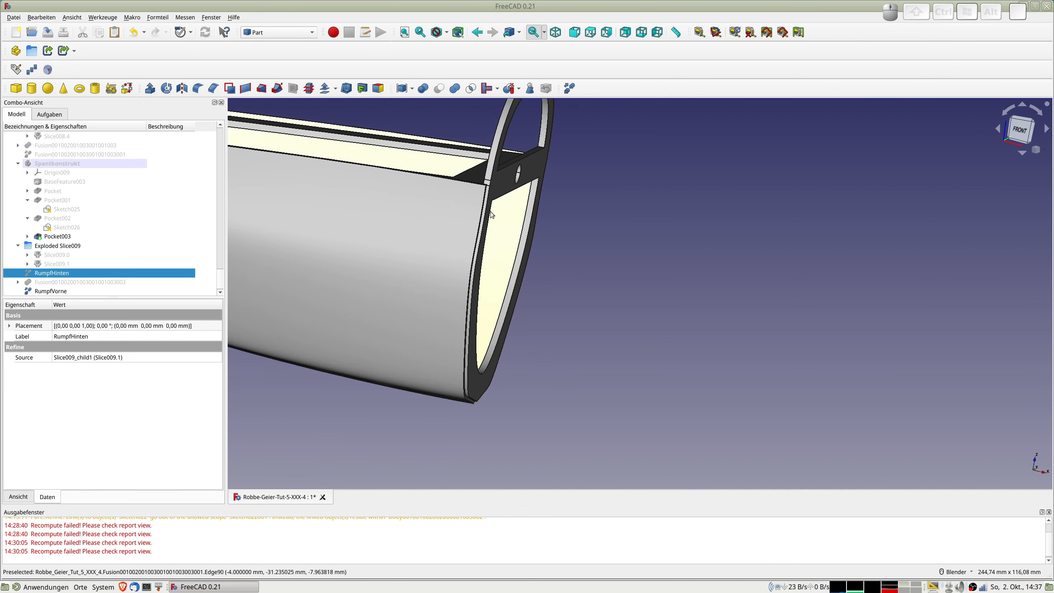
scroll(489, 212, up, 4)
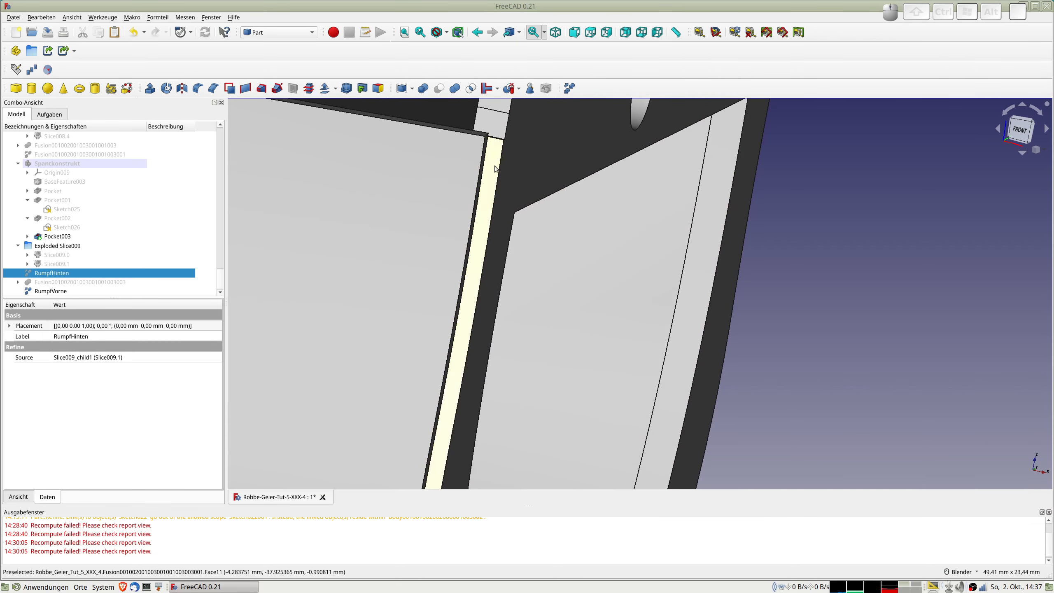
scroll(461, 175, up, 2)
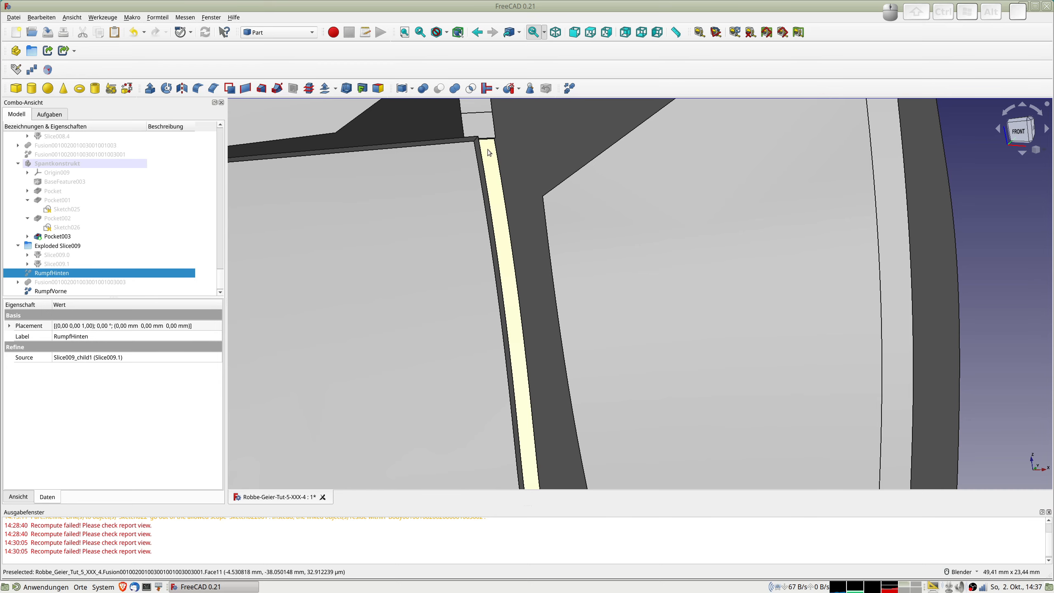
scroll(489, 153, down, 4)
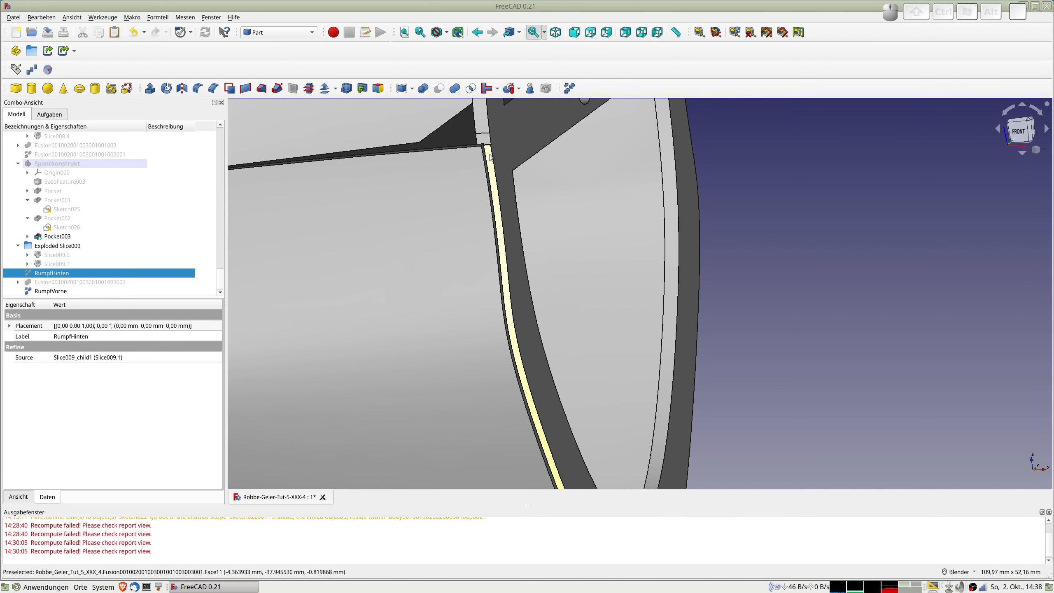
scroll(491, 165, down, 5)
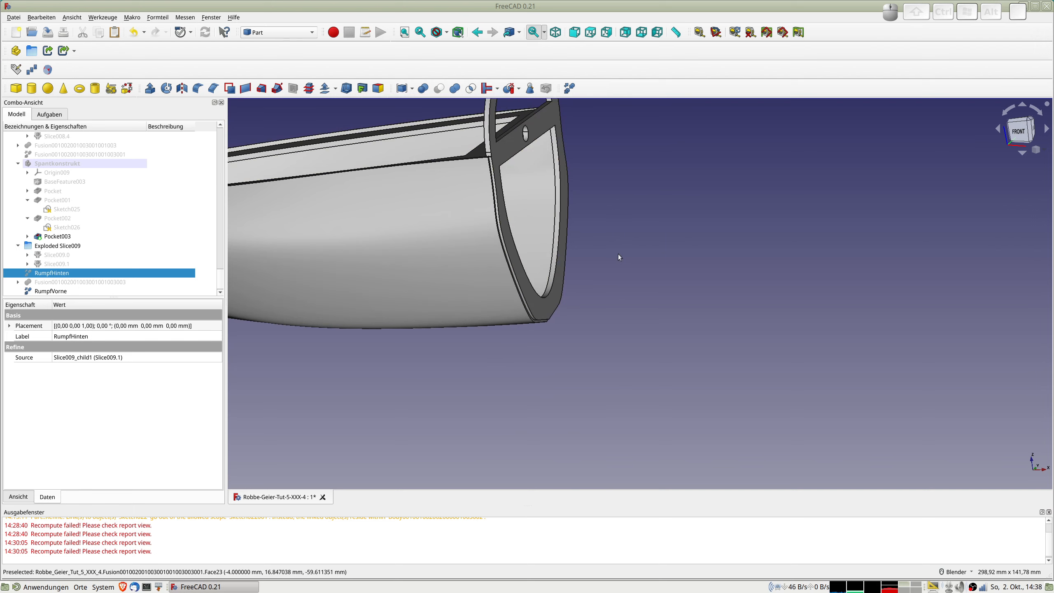
scroll(398, 230, down, 4)
middle_drag(407, 229, 565, 285)
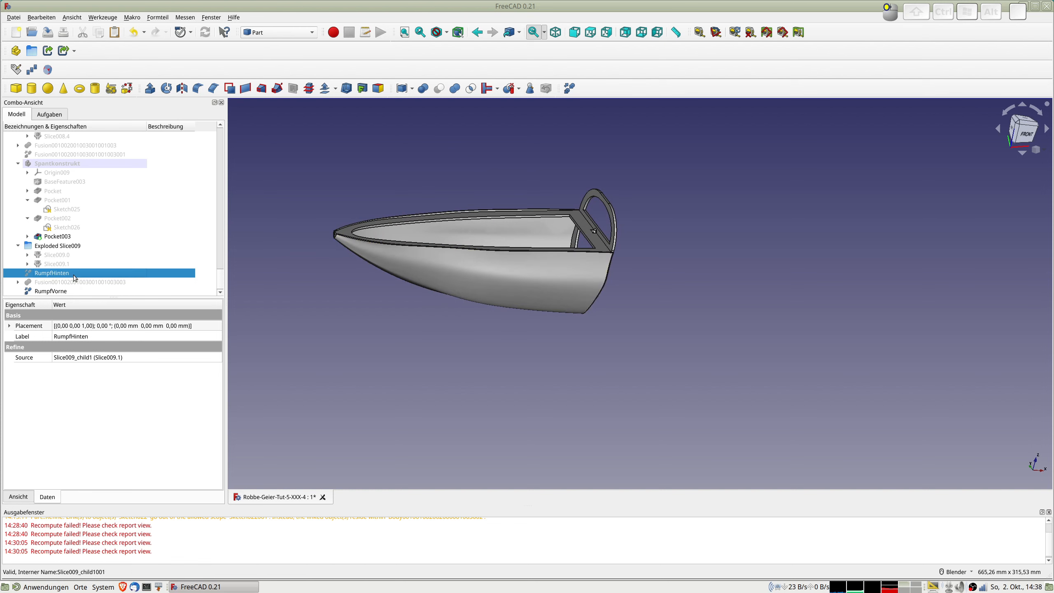
key(space)
middle_drag(658, 354, 503, 351)
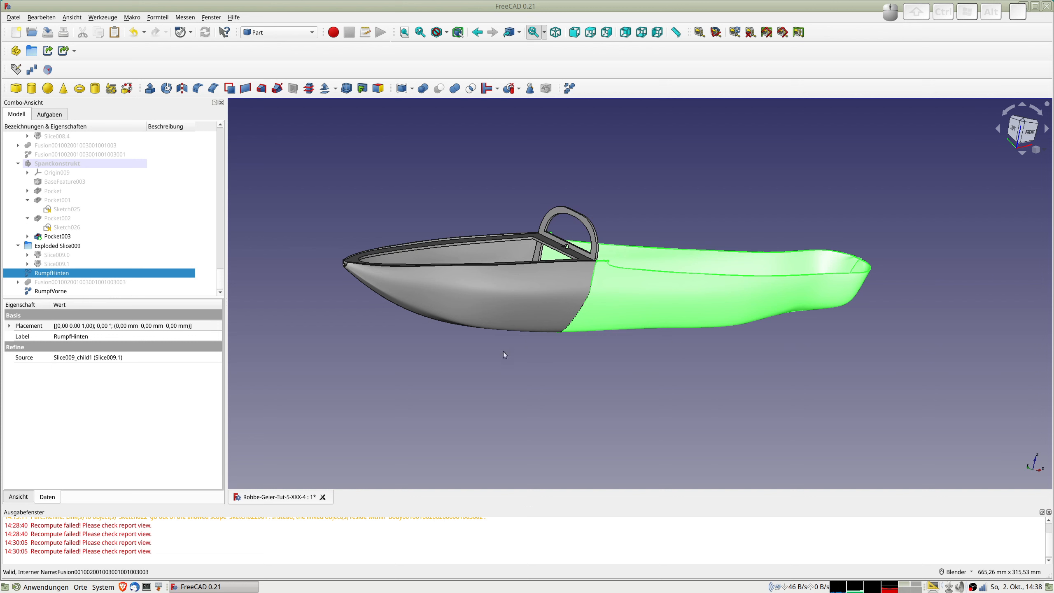